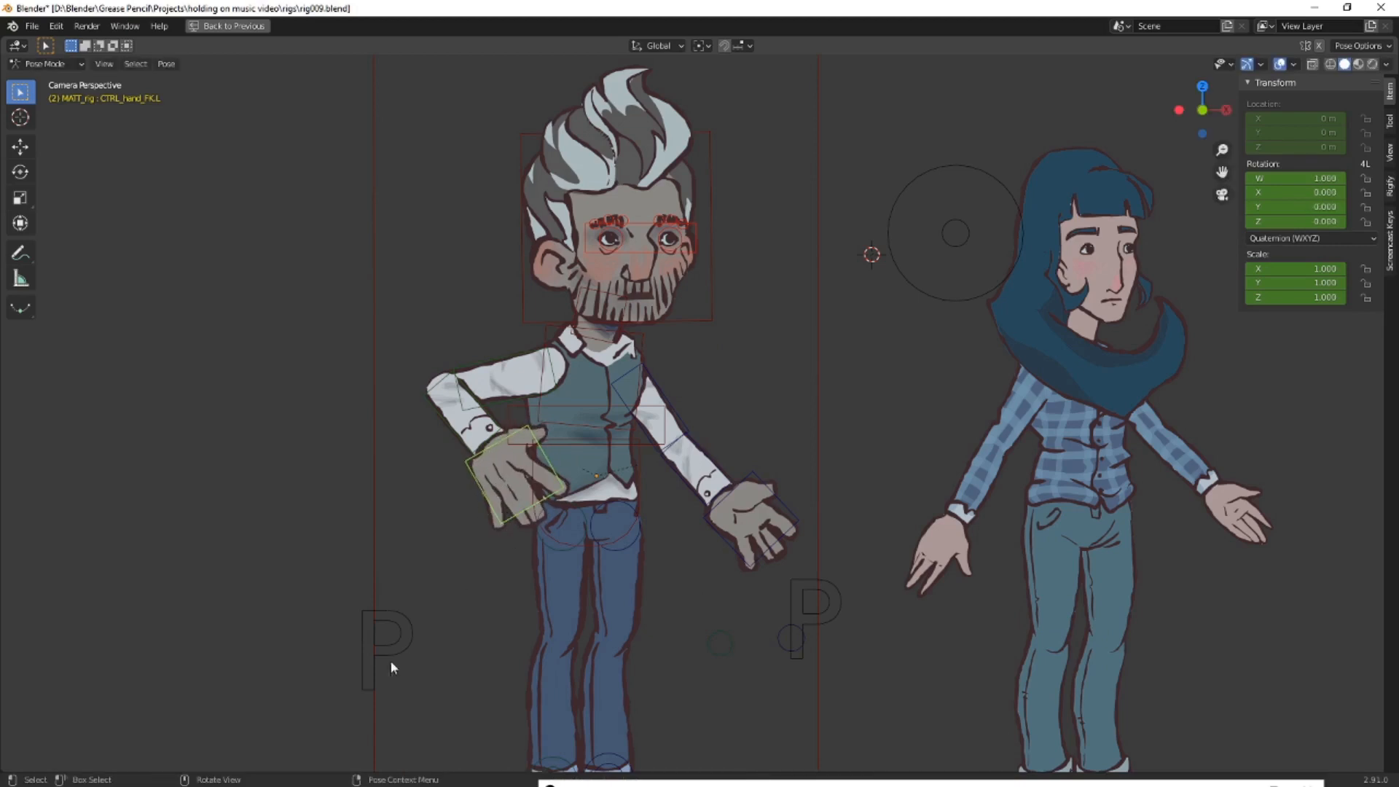
Try out the left hand's frame property and clear the rotations of the left upper arm and forearm controls
click(391, 656)
mouse_move(1337, 374)
mouse_down()
mouse_move(1358, 373)
mouse_move(1346, 374)
mouse_up()
click(465, 395)
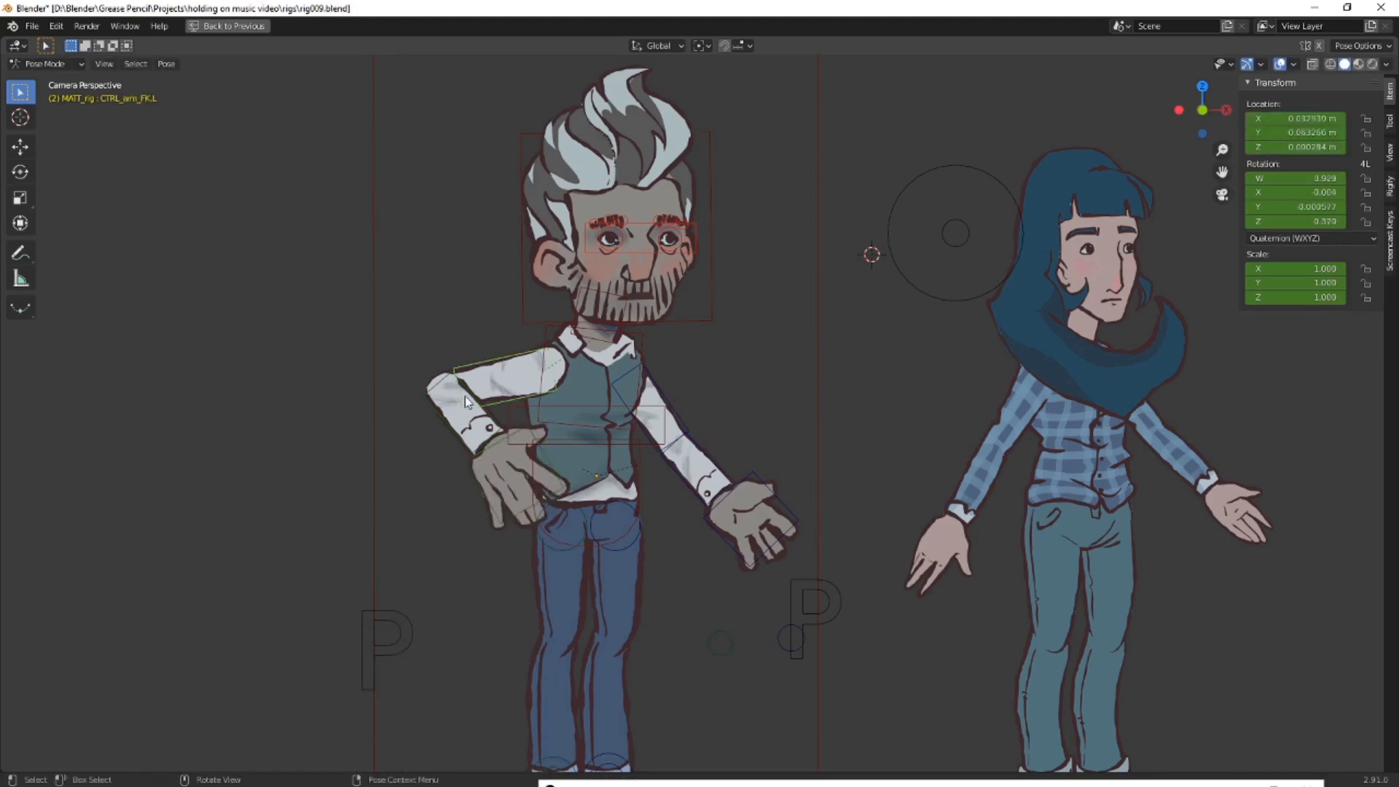
shift+click(436, 383)
key(alt+r)
Rotate the right upper arm, forearm and hand controls into a raised, waving pose
click(692, 448)
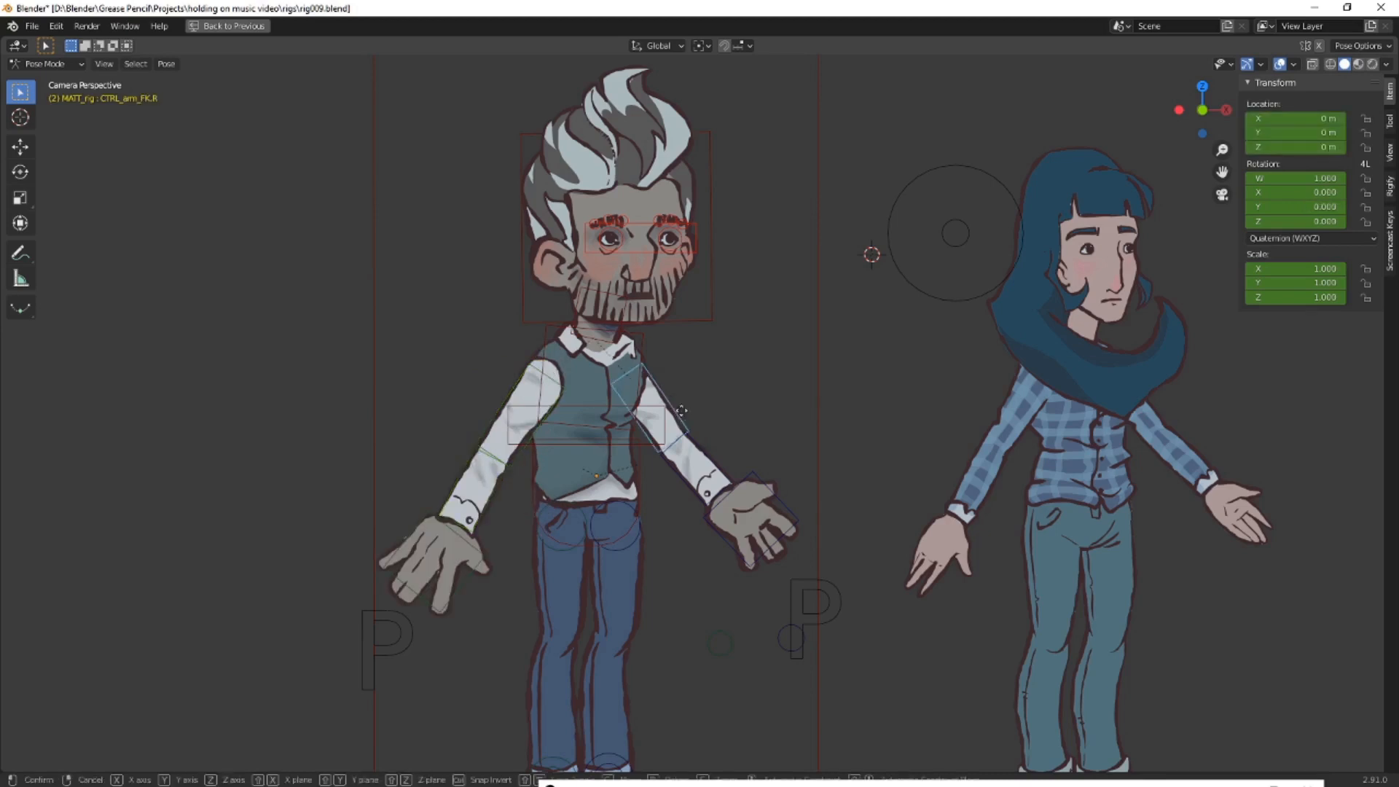
key(r)
click(722, 334)
key(r)
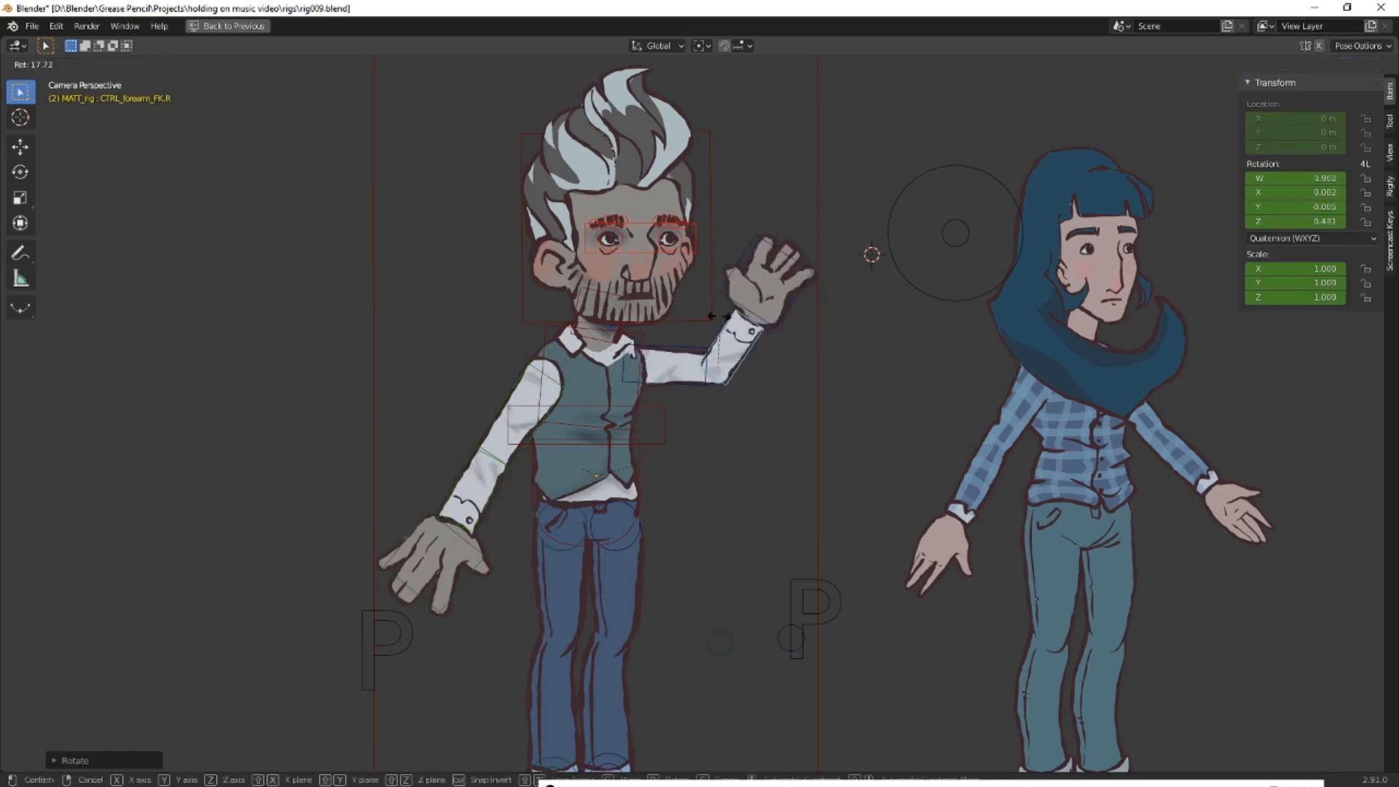
click(712, 315)
click(758, 292)
key(r)
click(748, 291)
Select the right hand's properties control, and clear the rotations of the right upper arm, forearm and hand
click(820, 583)
click(820, 582)
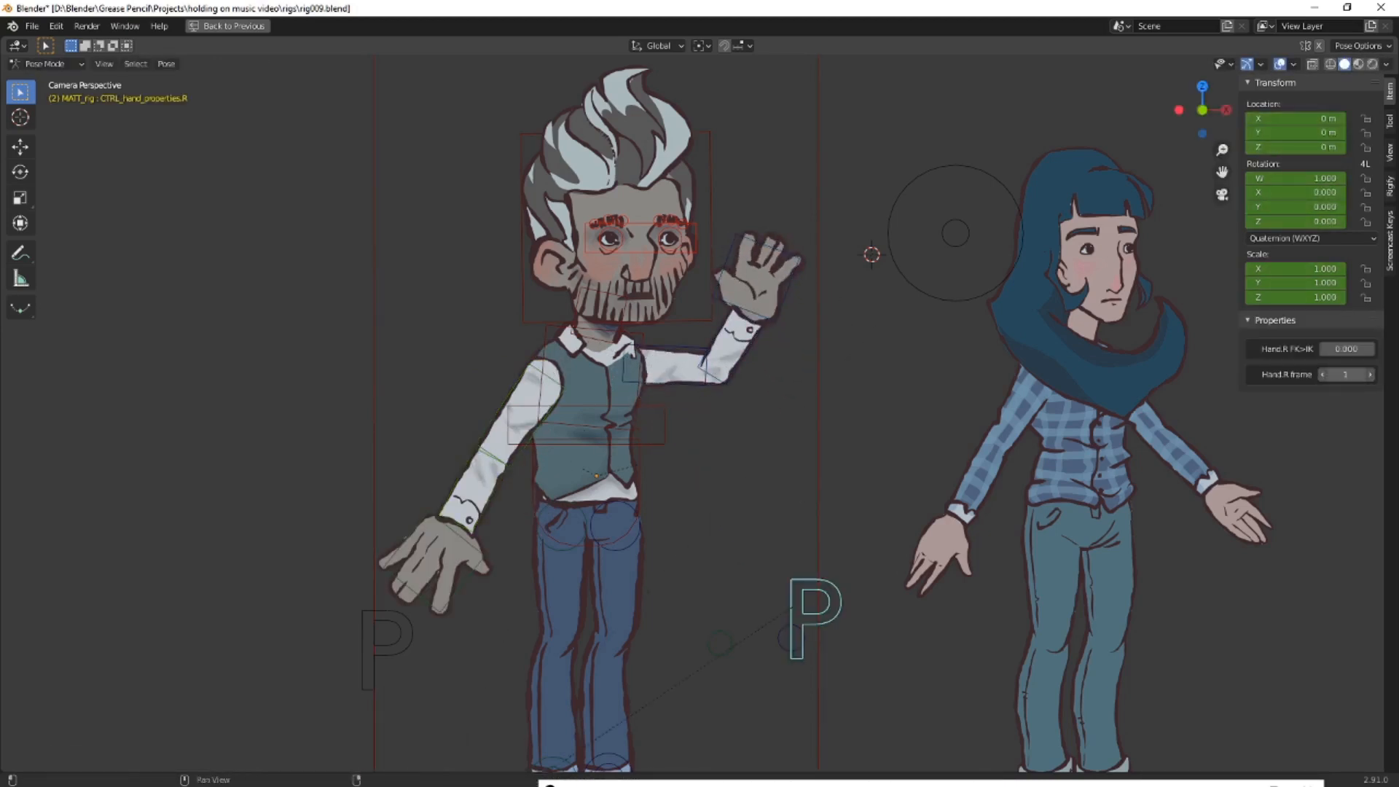
click(639, 354)
shift+click(705, 356)
shift+click(732, 297)
key(alt+r)
Try rotating the man's neck and head controls
key(r)
right_click(708, 280)
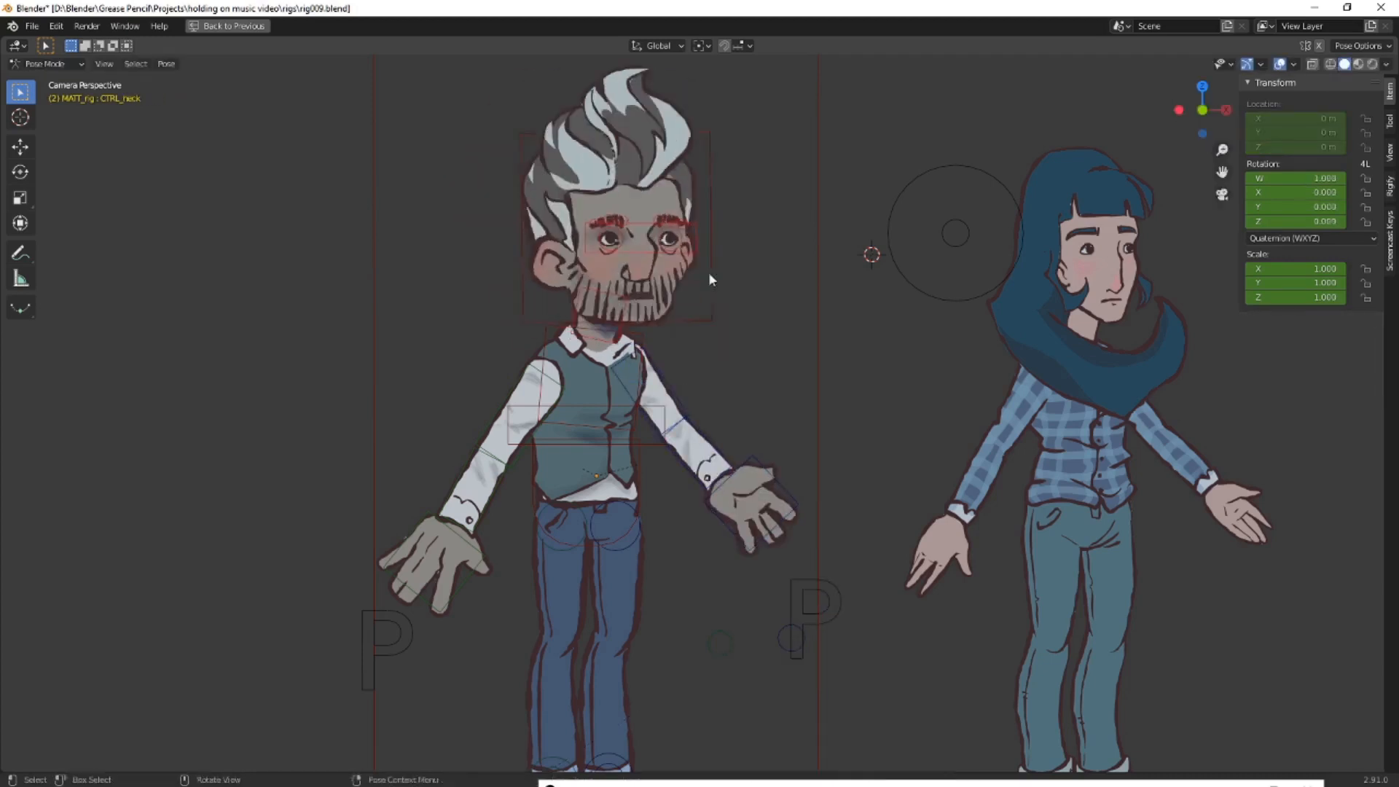
click(711, 273)
key(r)
right_click(702, 217)
Try moving the small head turn control inside its circle beside the man's head
scroll(758, 226, up, 2)
shift+middle_drag(785, 233, 756, 470)
click(1017, 421)
key(g)
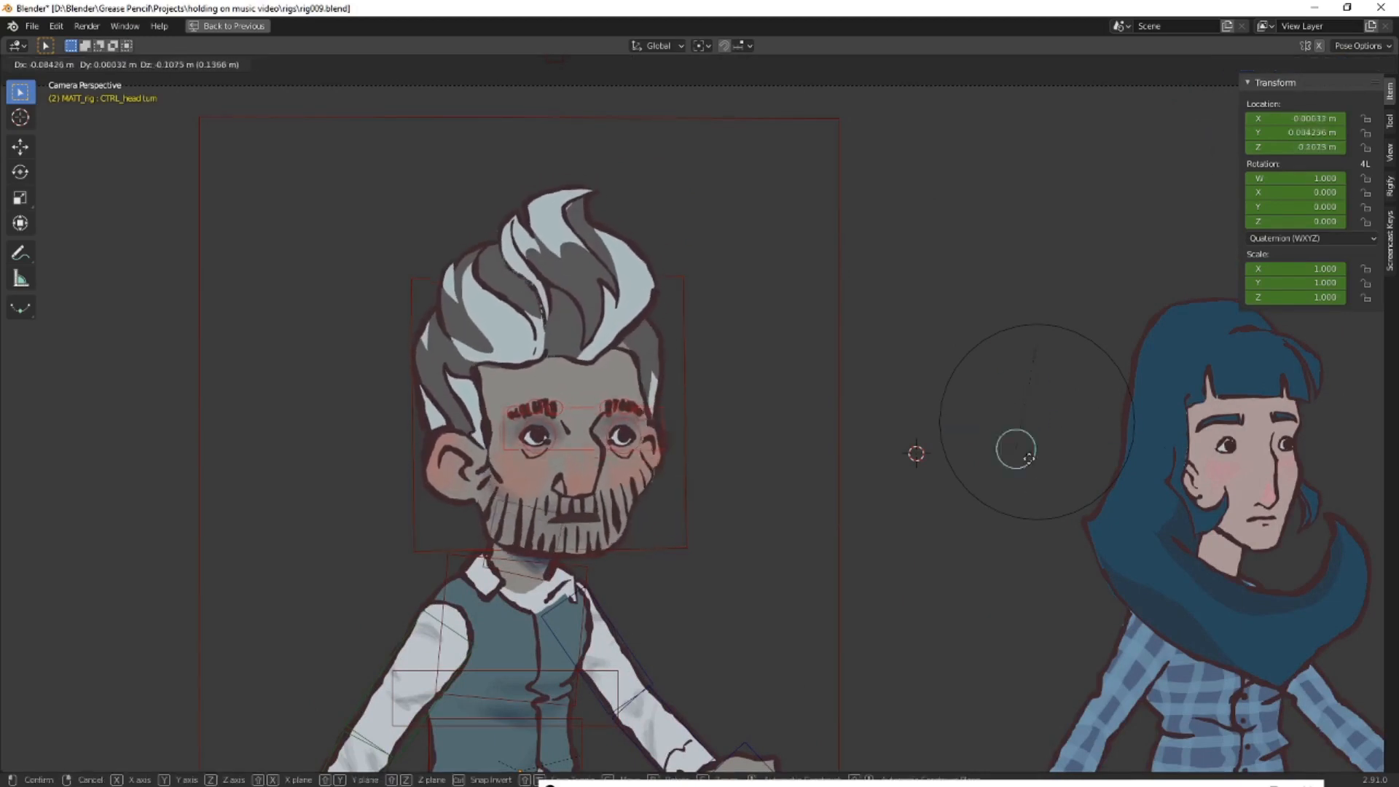
right_click(1004, 430)
Step through the mouth shapes with the prop property of the control above the head, returning it to 1
scroll(535, 474, up, 3)
scroll(627, 538, down, 2)
scroll(685, 548, down, 2)
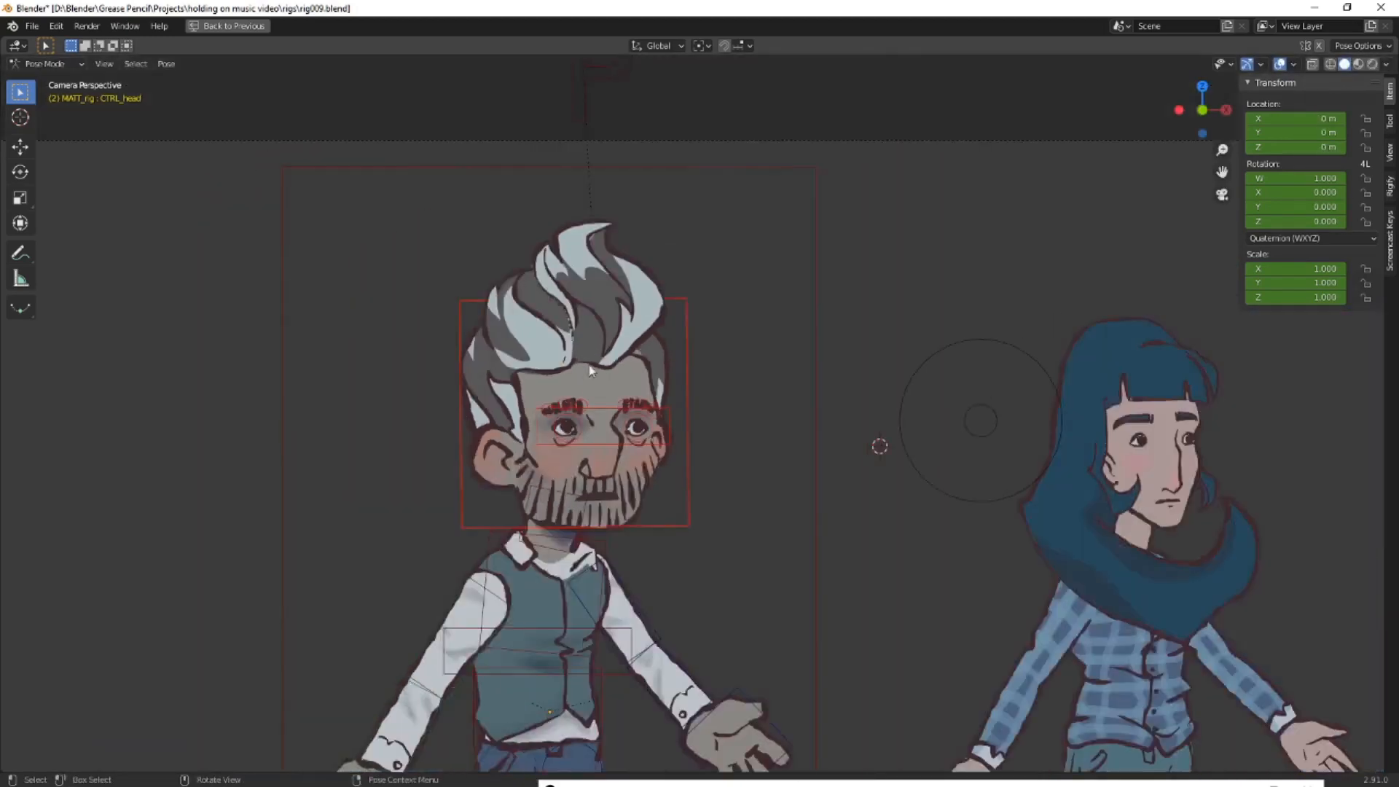
scroll(603, 199, up, 1)
click(601, 182)
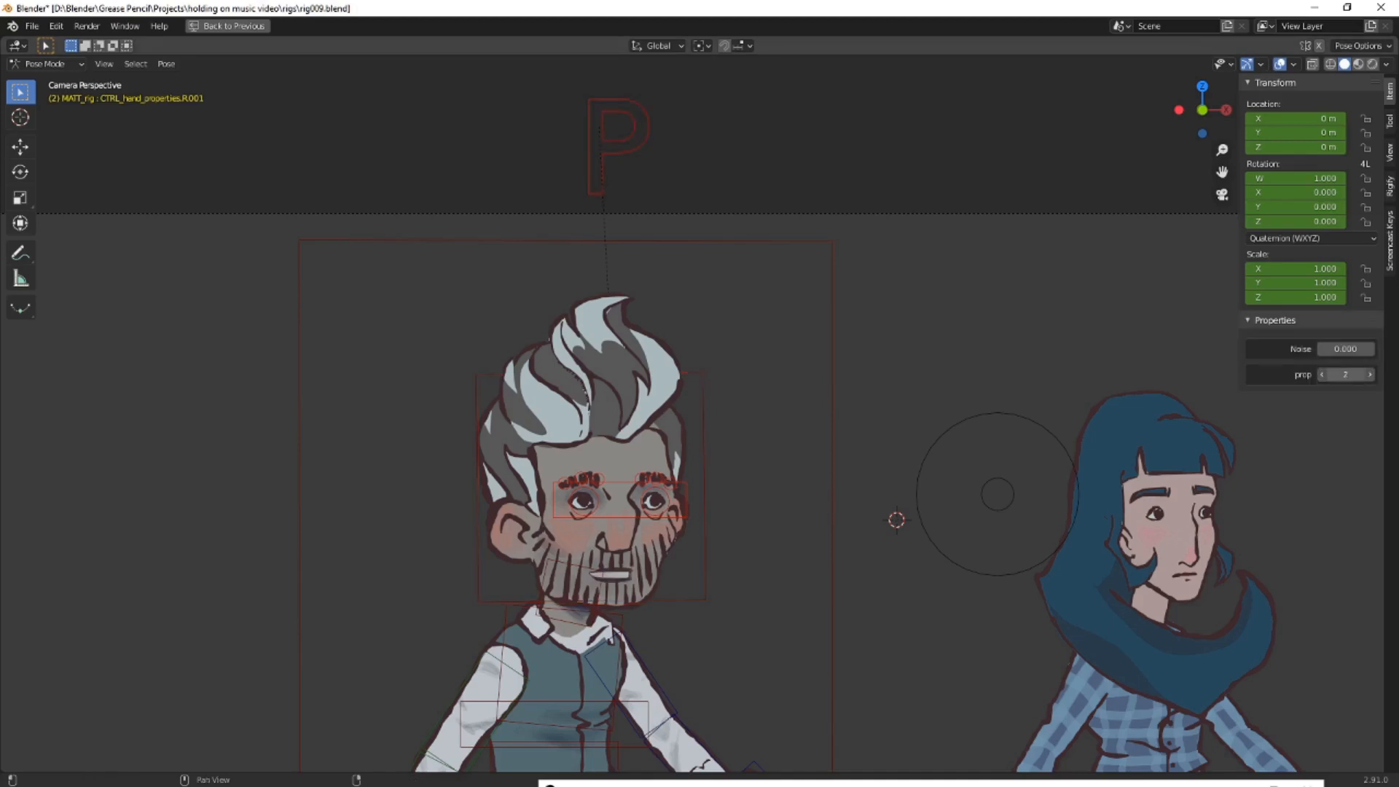
scroll(702, 636, up, 4)
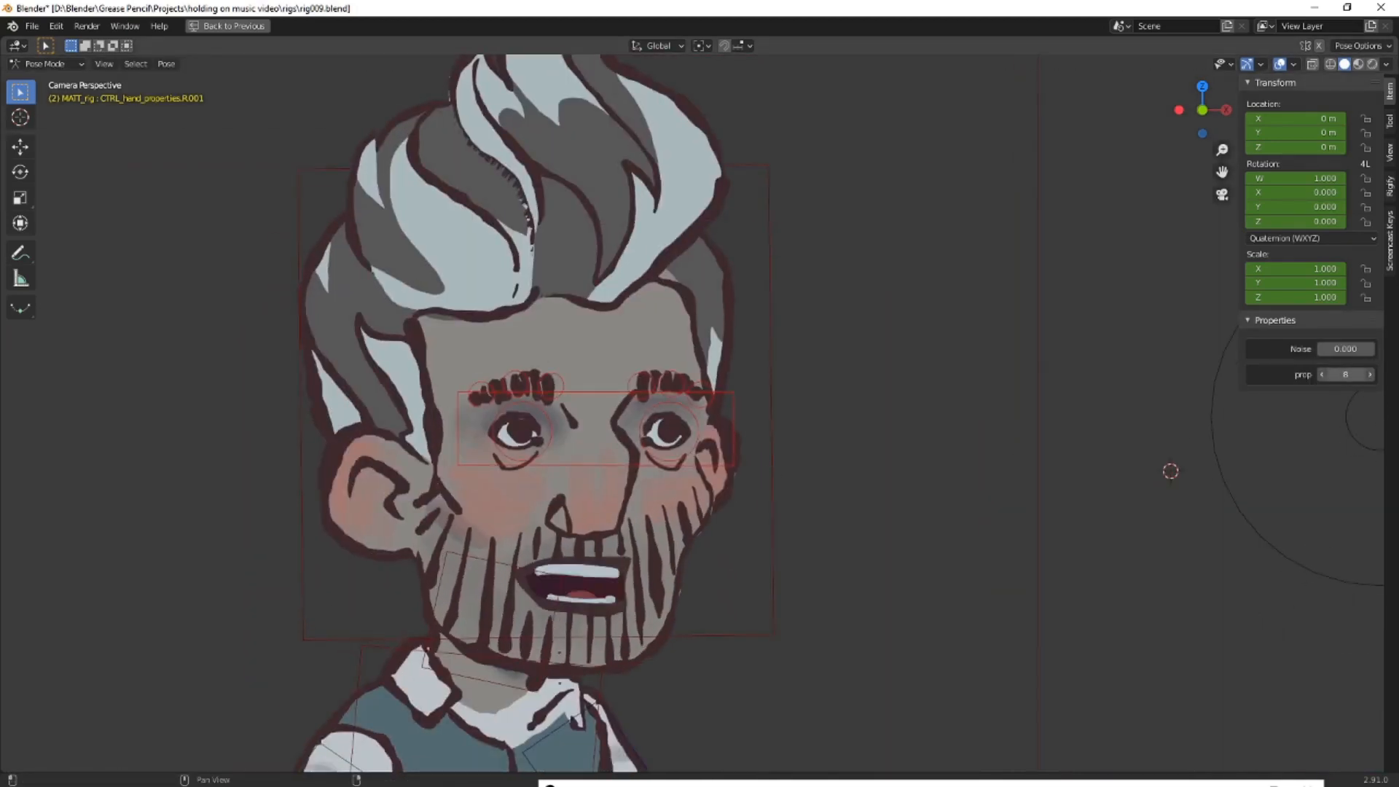
click(1323, 375)
Try out the Noise property of the control above the head with the whole character in view
scroll(655, 432, down, 3)
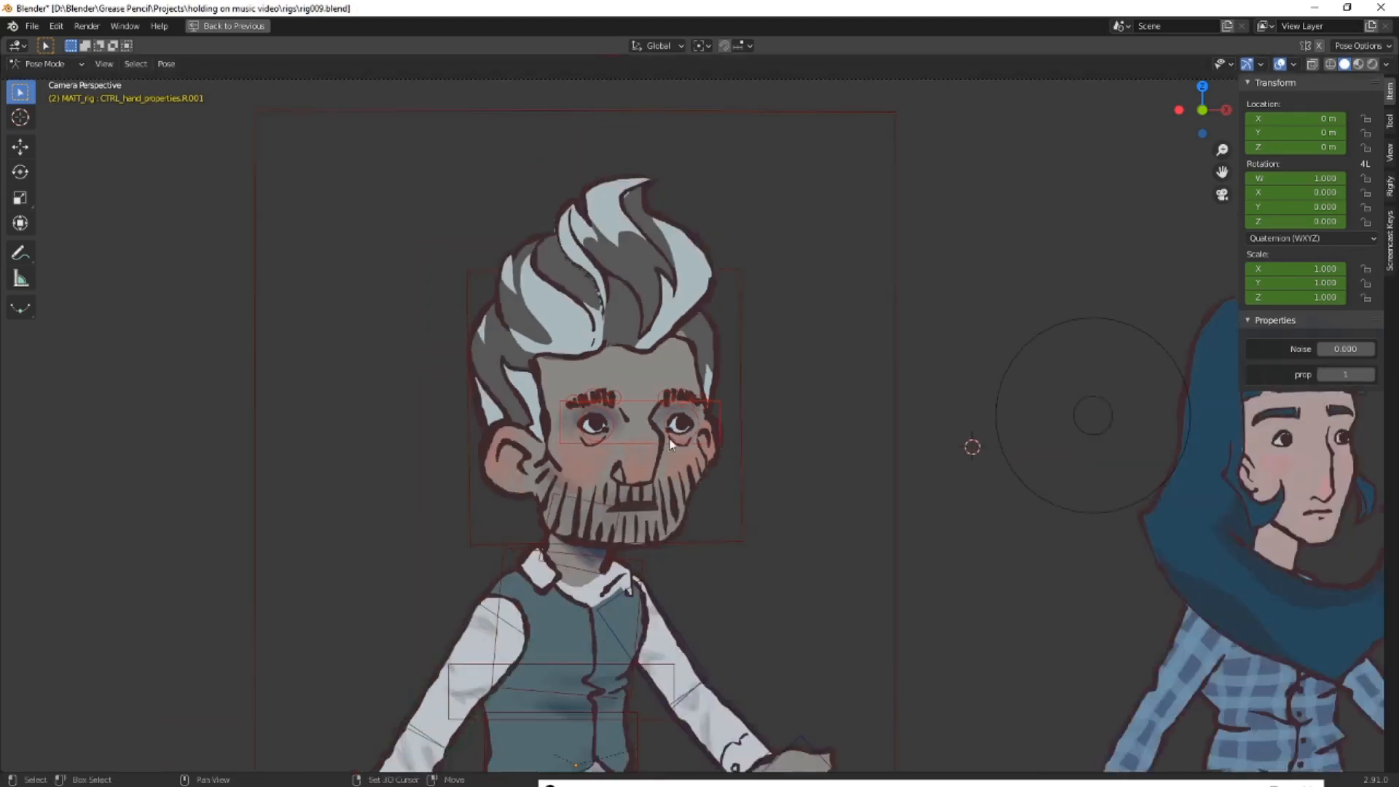
shift+middle_drag(655, 432, 653, 443)
mouse_move(1345, 349)
mouse_down()
mouse_move(1376, 349)
mouse_move(1345, 349)
mouse_up()
scroll(809, 442, down, 3)
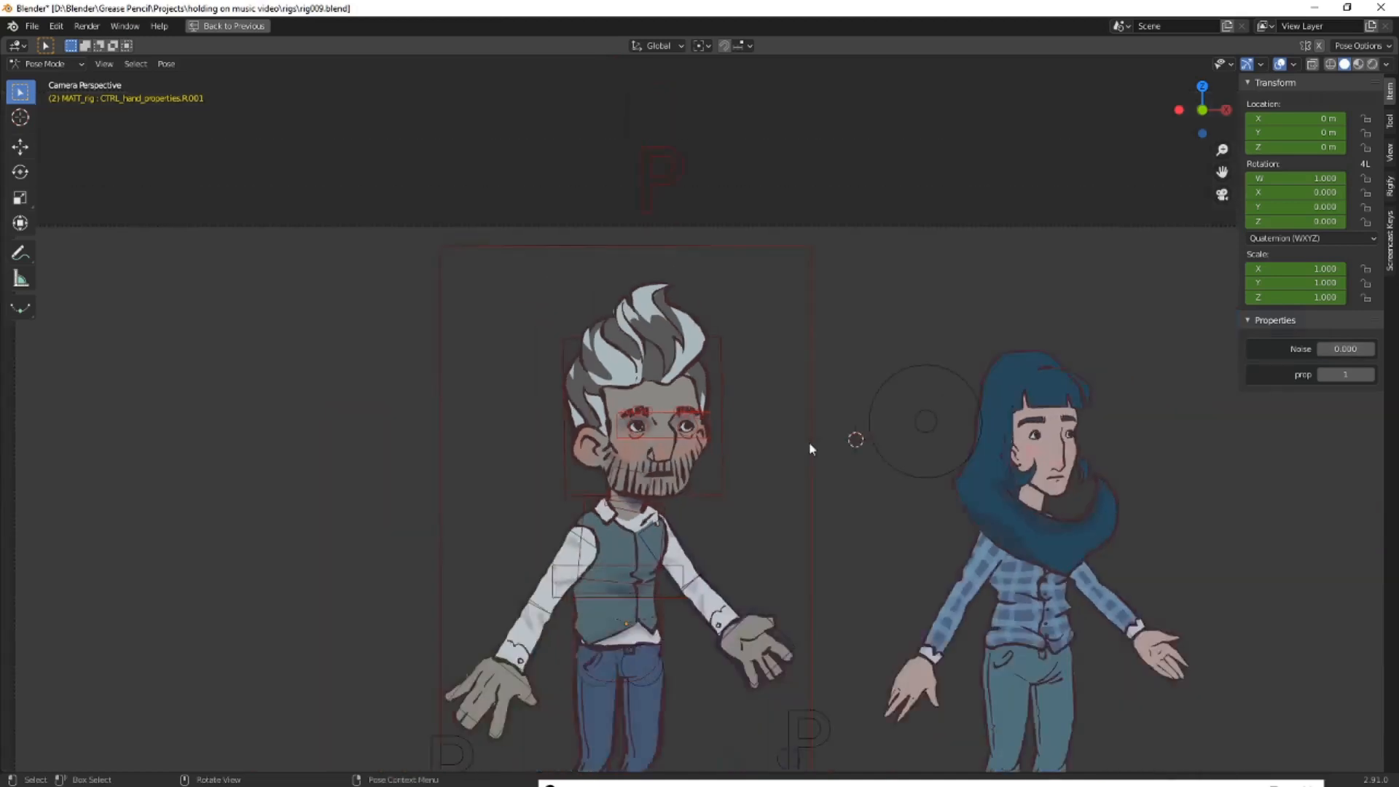
scroll(805, 443, up, 4)
scroll(806, 445, down, 6)
shift+middle_drag(806, 444, 803, 391)
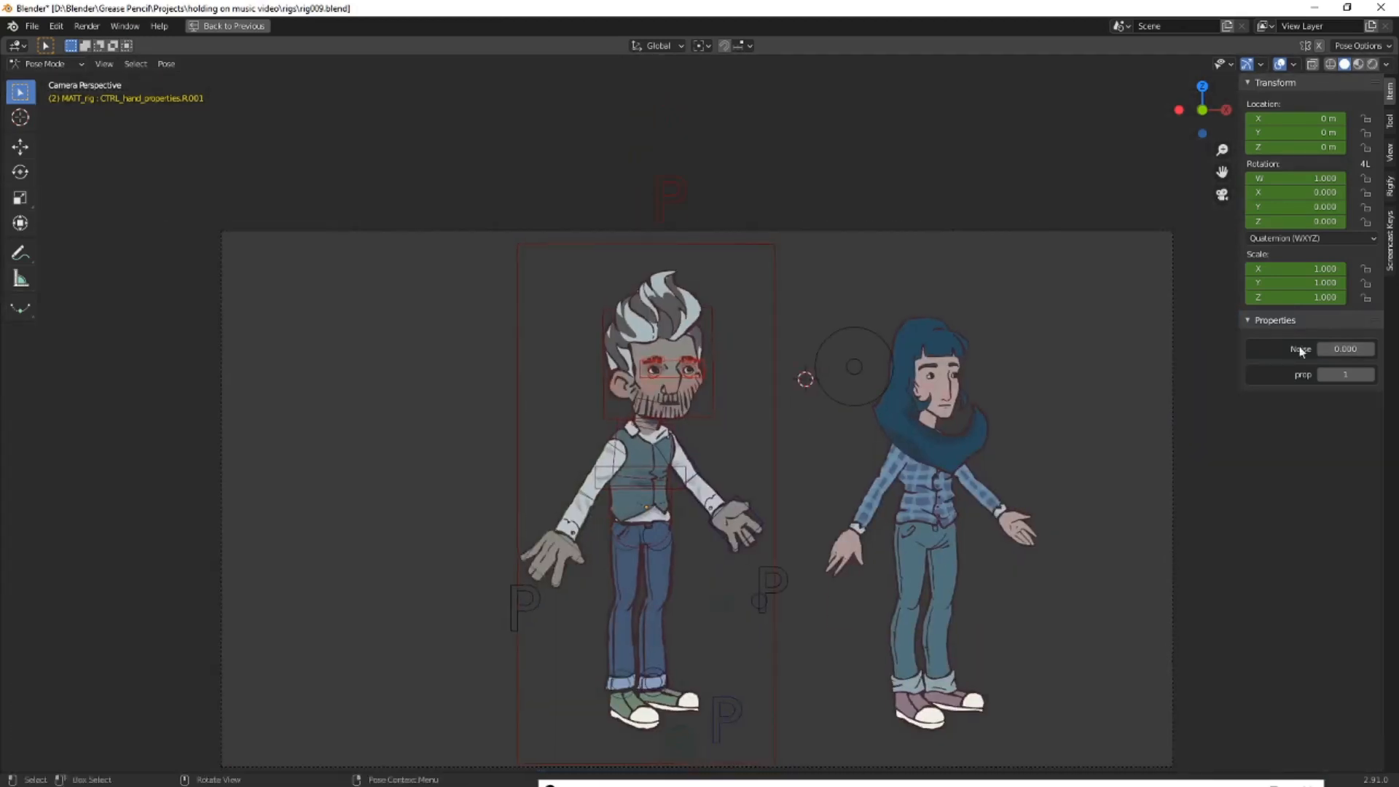
mouse_move(1345, 349)
mouse_down()
mouse_move(1365, 349)
mouse_move(1354, 349)
mouse_up()
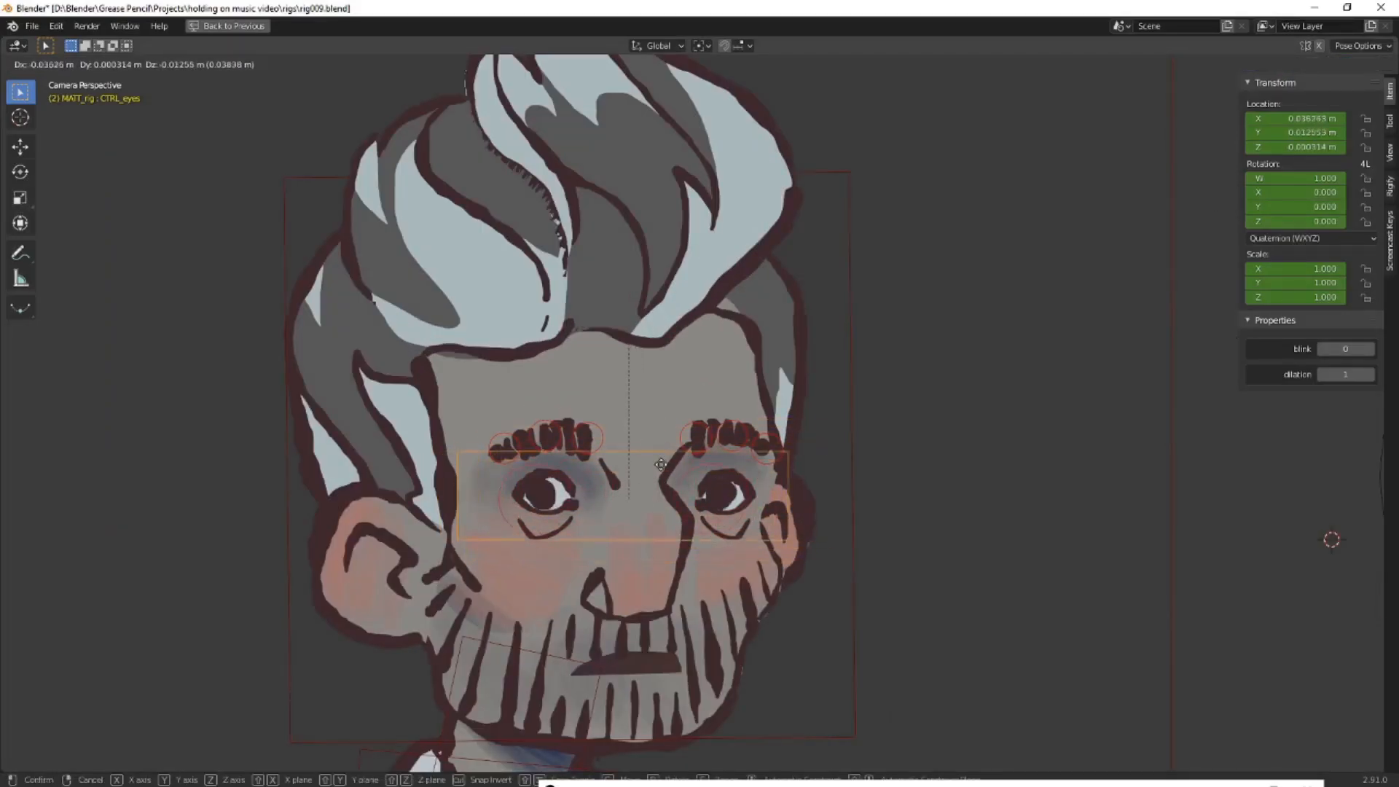
Try moving the eyes control and test its properties, returning blink to 0 and dilation to 1
right_click(660, 464)
scroll(1052, 434, up, 2)
scroll(1056, 437, down, 1)
shift+middle_drag(1074, 451, 1057, 368)
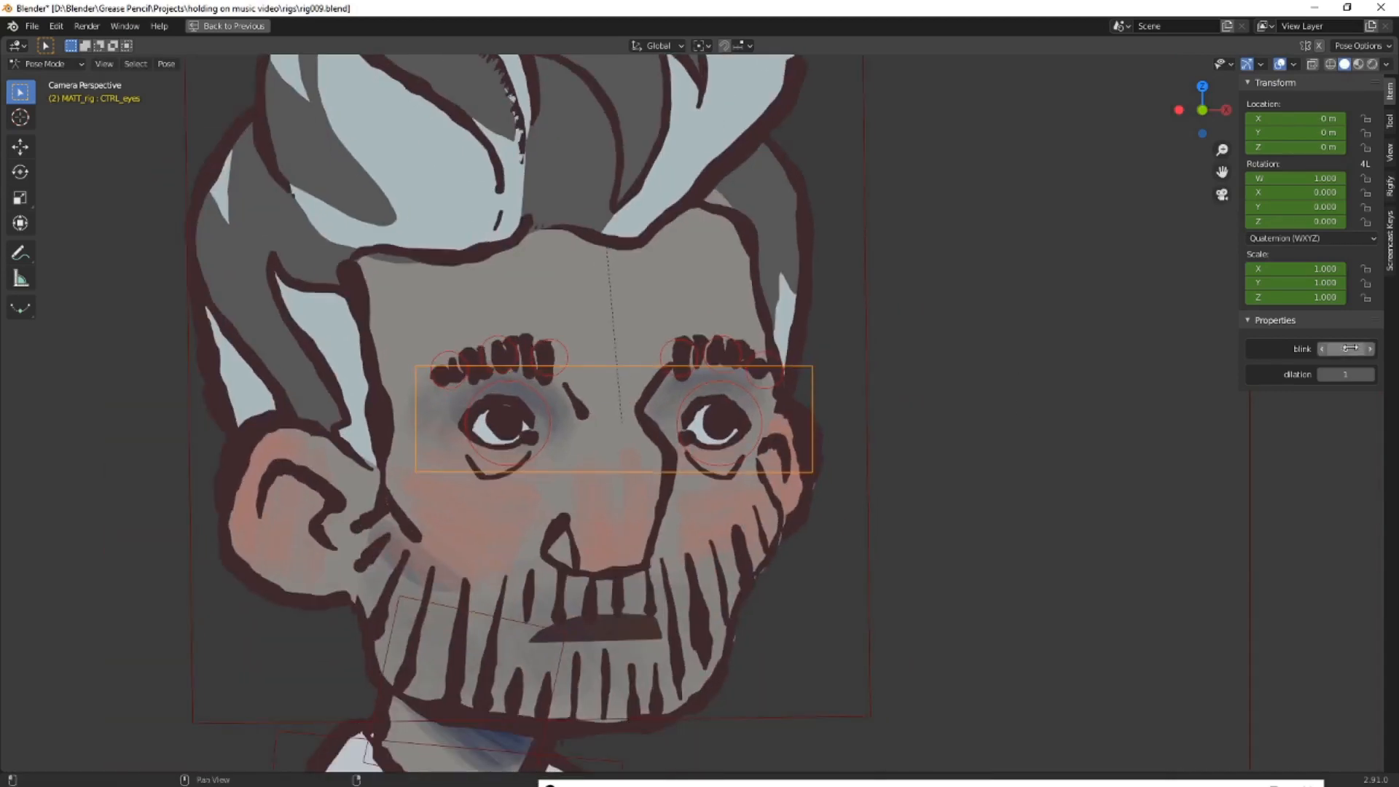
mouse_move(1350, 349)
mouse_down()
mouse_move(1373, 348)
mouse_move(1349, 348)
mouse_up()
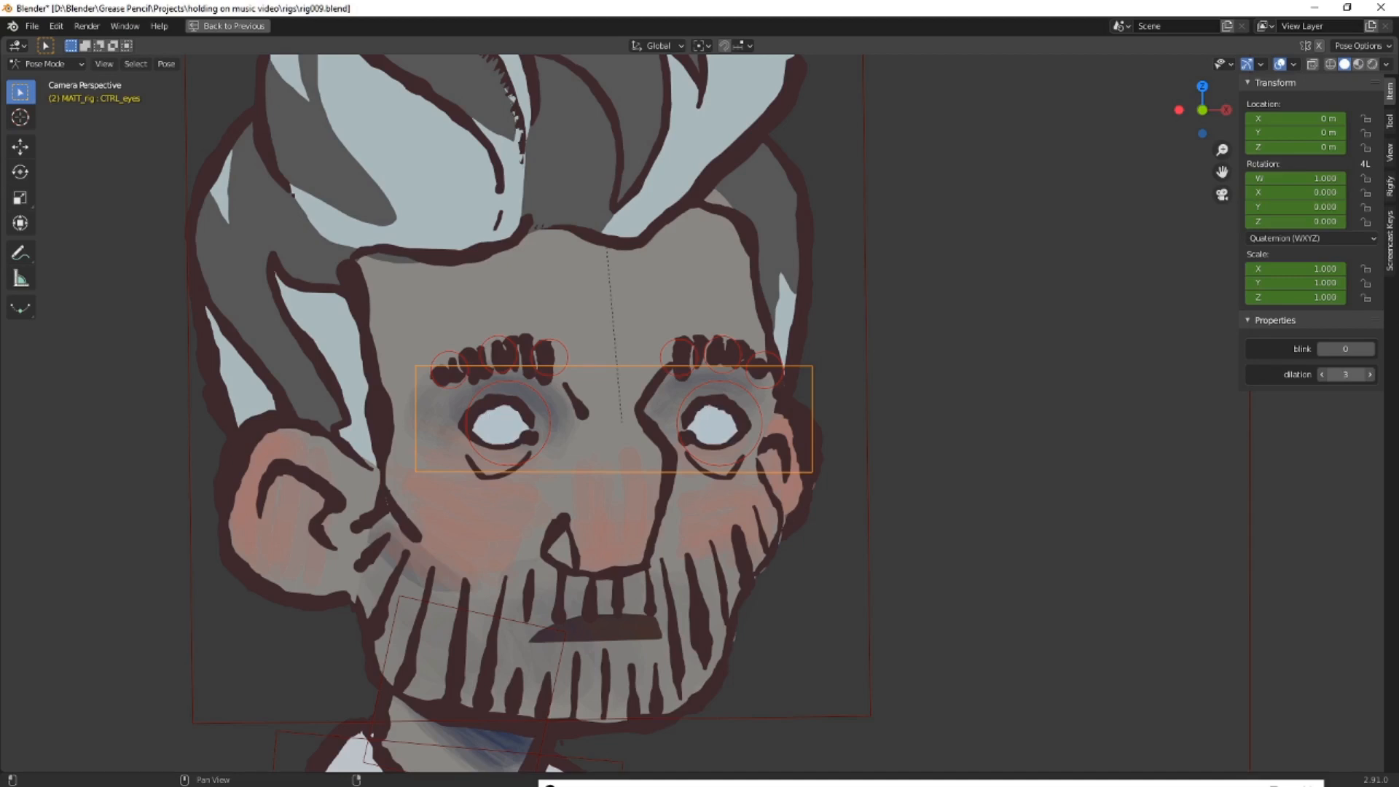
drag(1346, 374, 1333, 374)
Select the three left eyebrow controls and raise them together
scroll(743, 283, down, 4)
scroll(727, 444, up, 3)
click(689, 451)
shift+click(646, 448)
shift+click(611, 456)
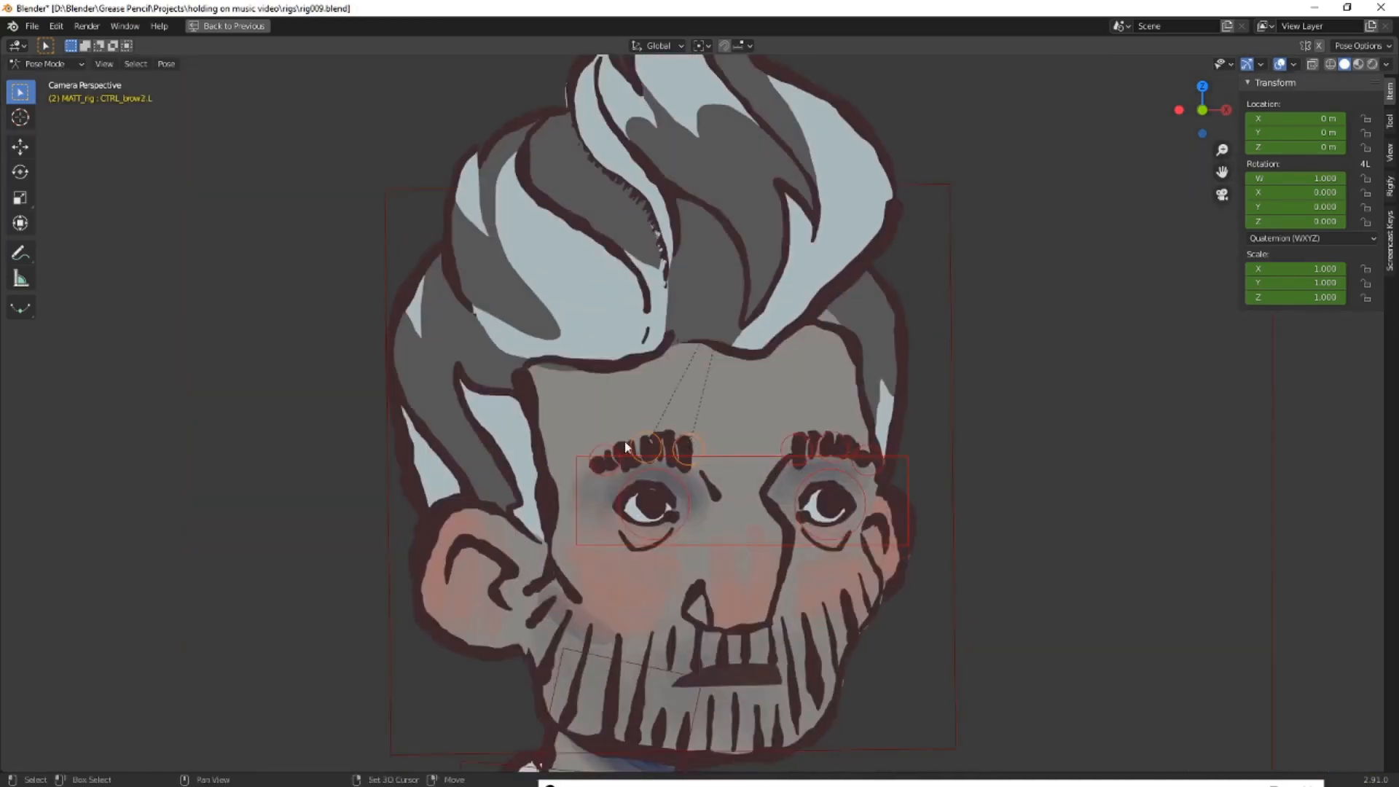
key(g)
click(648, 420)
Lower the inner control of the left eyebrow and shift its middle control slightly to bend the brow
click(688, 420)
key(g)
click(698, 459)
click(647, 419)
key(g)
click(660, 425)
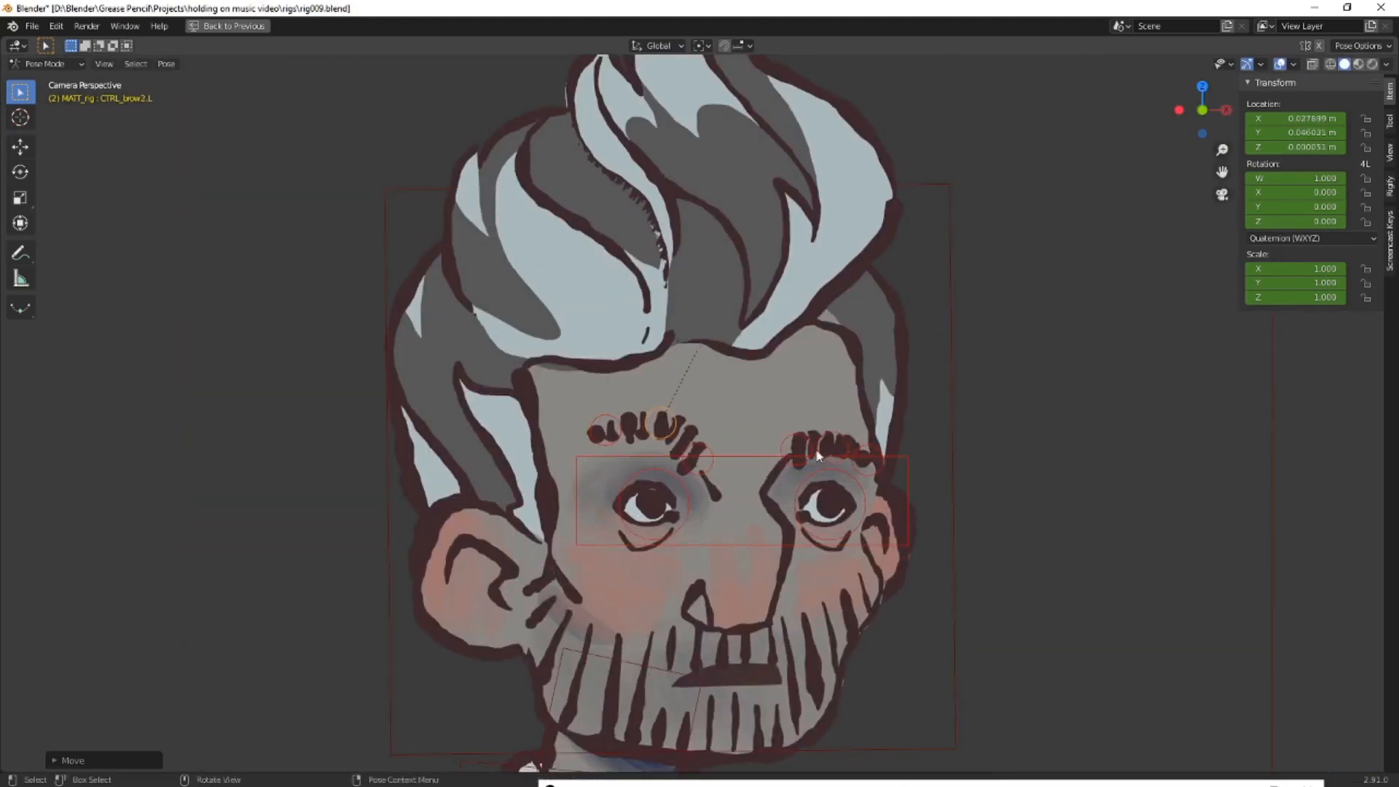
Raise the middle and outer controls of the right eyebrow, and lower the middle one
click(832, 448)
shift+click(865, 447)
click(863, 430)
click(831, 433)
key(g)
click(829, 451)
Raise the inner control of the left eyebrow and select the eyes control
scroll(711, 477, down, 3)
click(697, 445)
key(g)
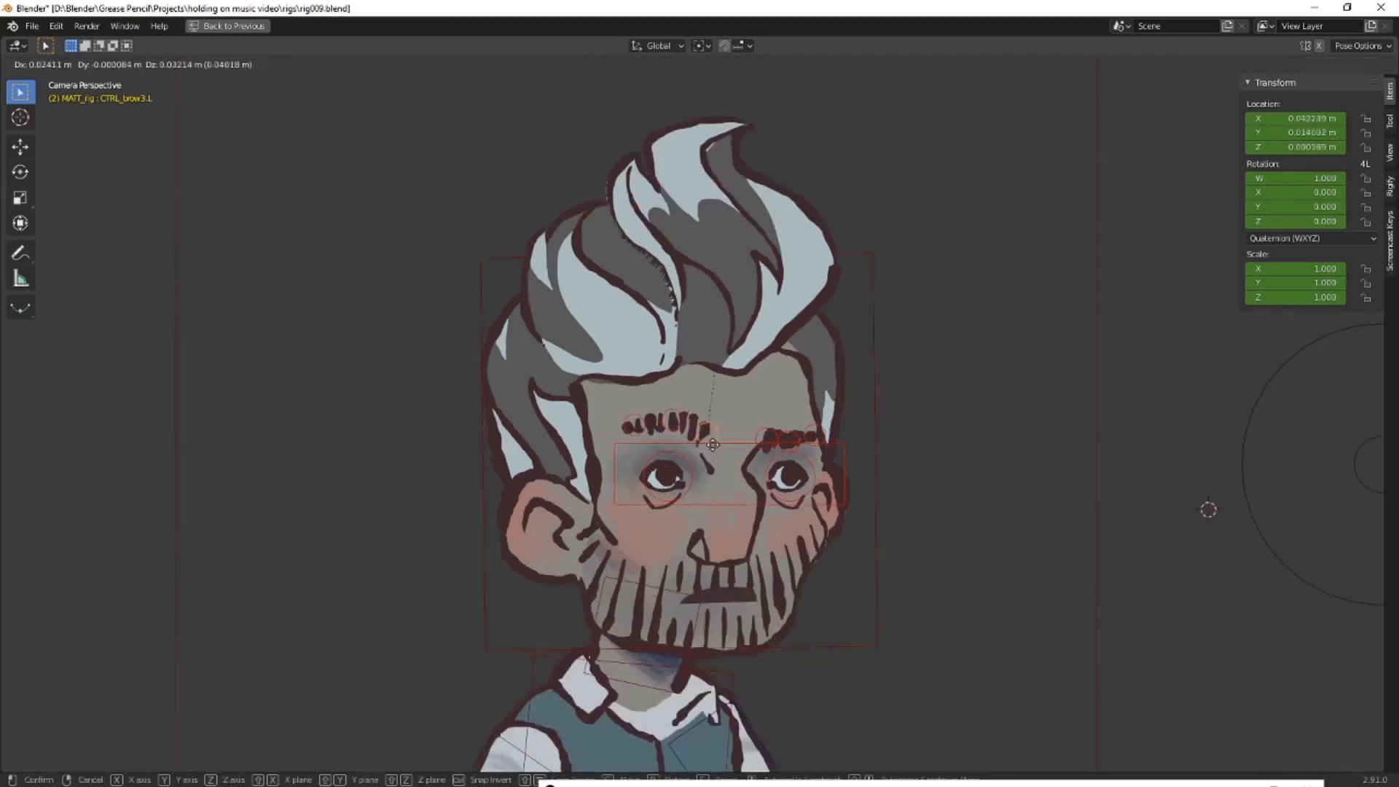
click(708, 426)
click(737, 501)
scroll(860, 605, down, 8)
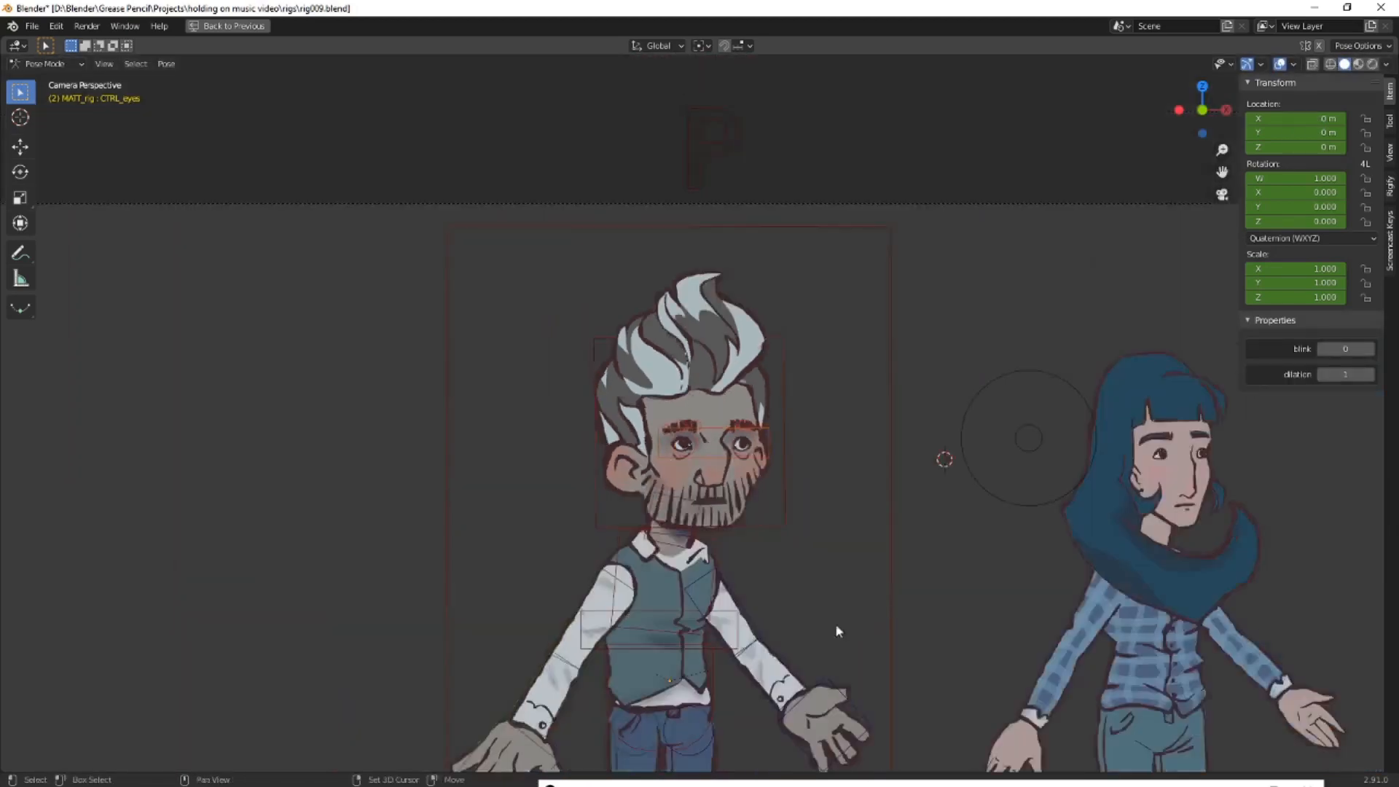
shift+middle_drag(830, 609, 767, 574)
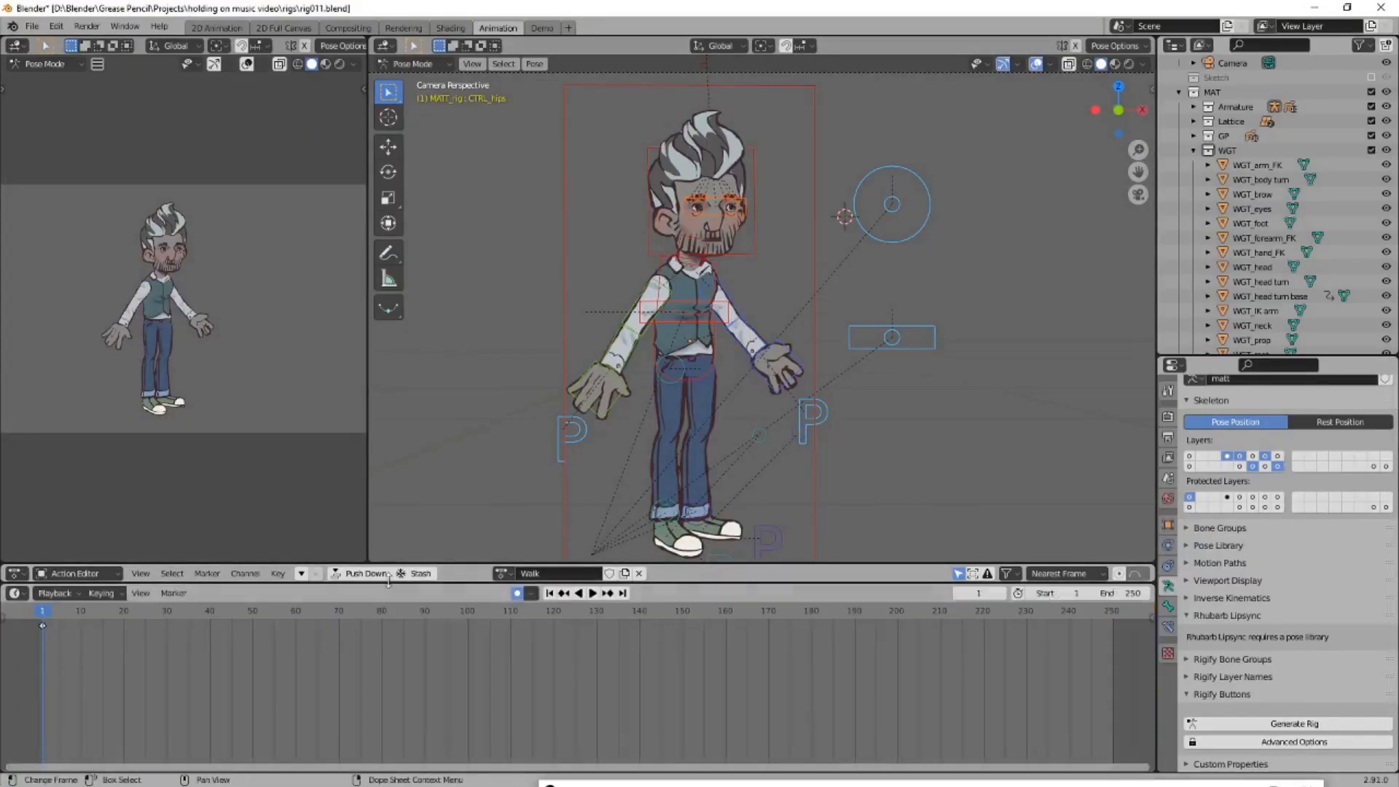
Enlarge the Action Editor area and try keyframing all controls of the Walk action at frame 24
drag(543, 586, 543, 753)
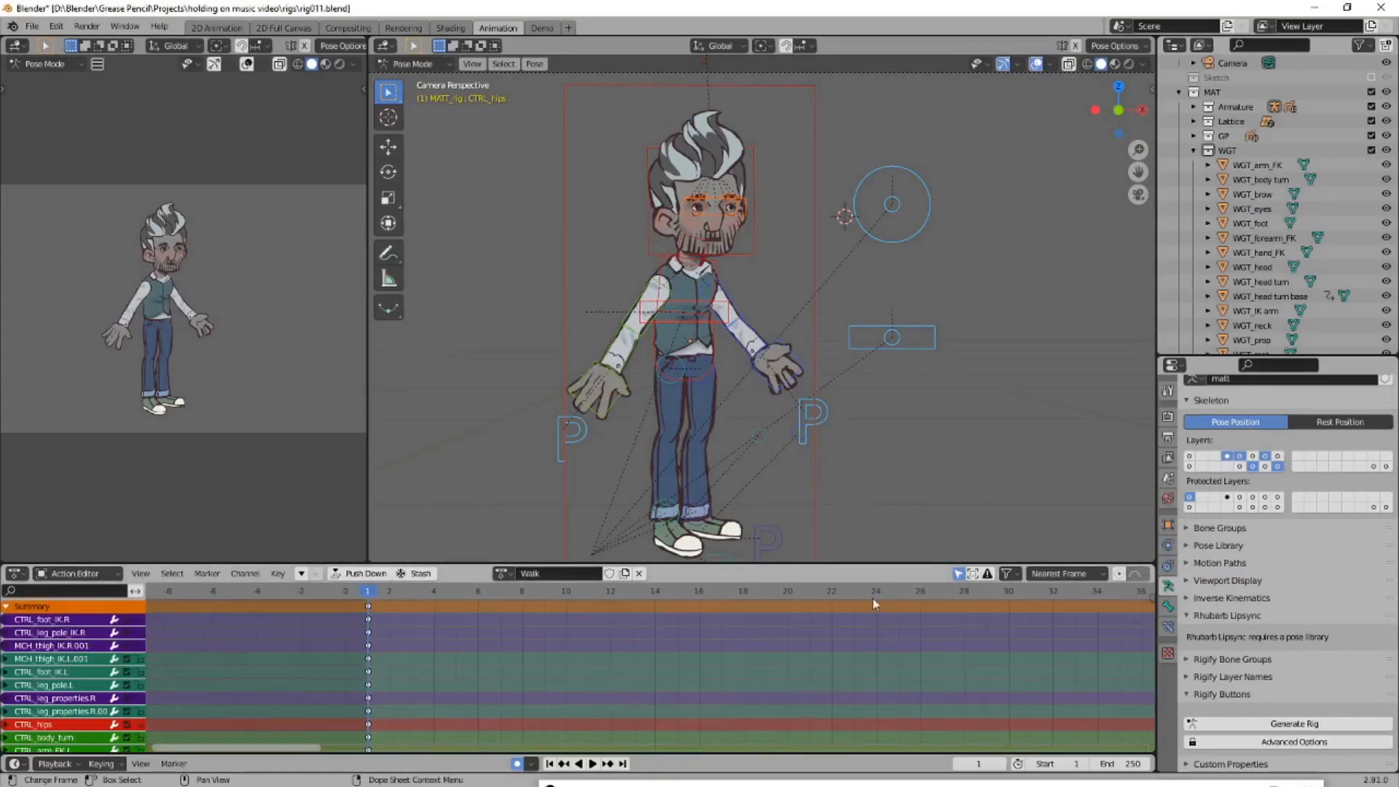
click(872, 593)
key(i)
click(784, 433)
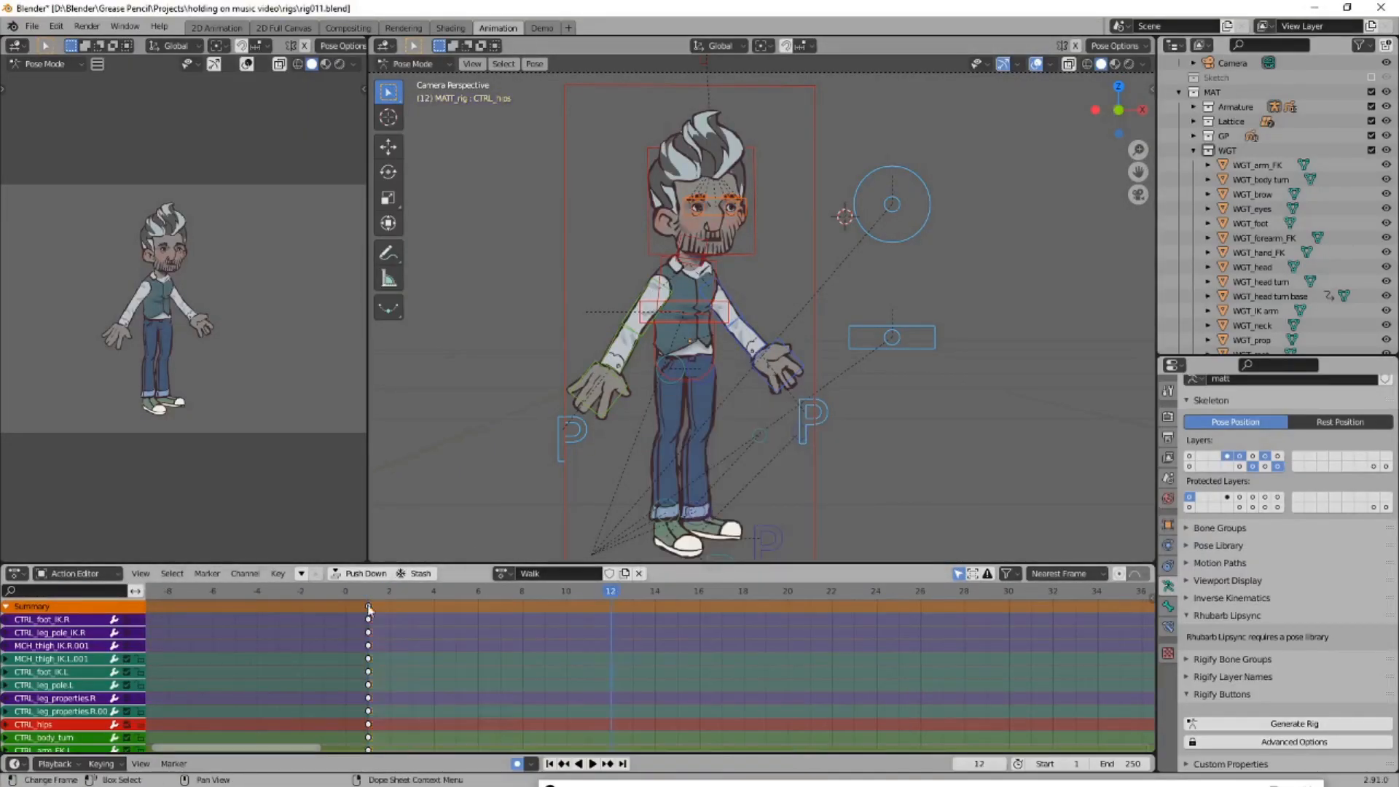
At frame 1, lower the hips control slightly with the Transform tool
click(368, 592)
key(shift+space)
click(681, 446)
drag(659, 226, 658, 235)
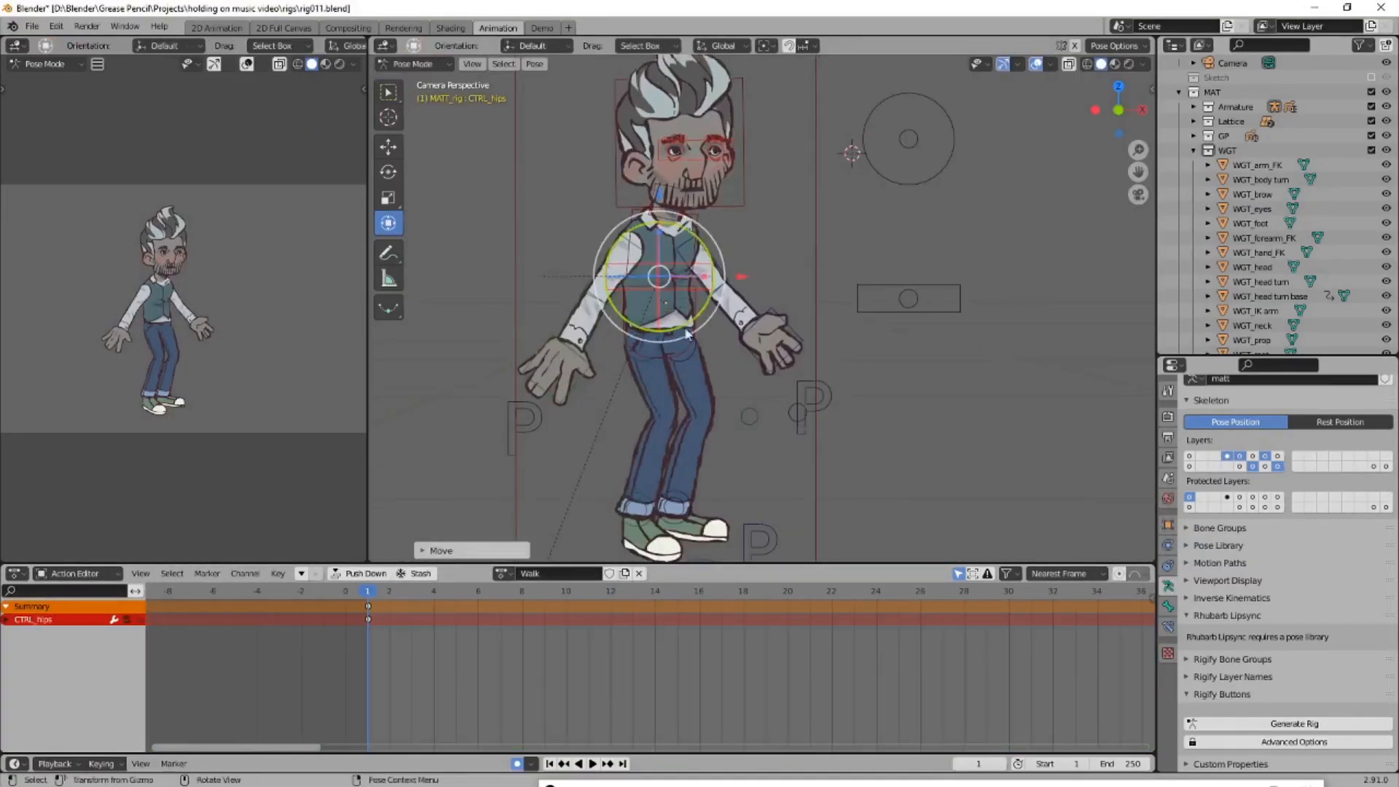
Spread the feet into a wide stride, with the front foot forward and toe raised and the rear foot back
click(681, 458)
drag(746, 428, 836, 427)
click(732, 448)
drag(807, 446, 811, 421)
click(655, 453)
drag(717, 428, 686, 432)
drag(628, 339, 628, 344)
Shift the body turn control sideways and swing the left upper arm and forearm forward across the torso
click(903, 255)
drag(973, 254, 980, 255)
click(650, 237)
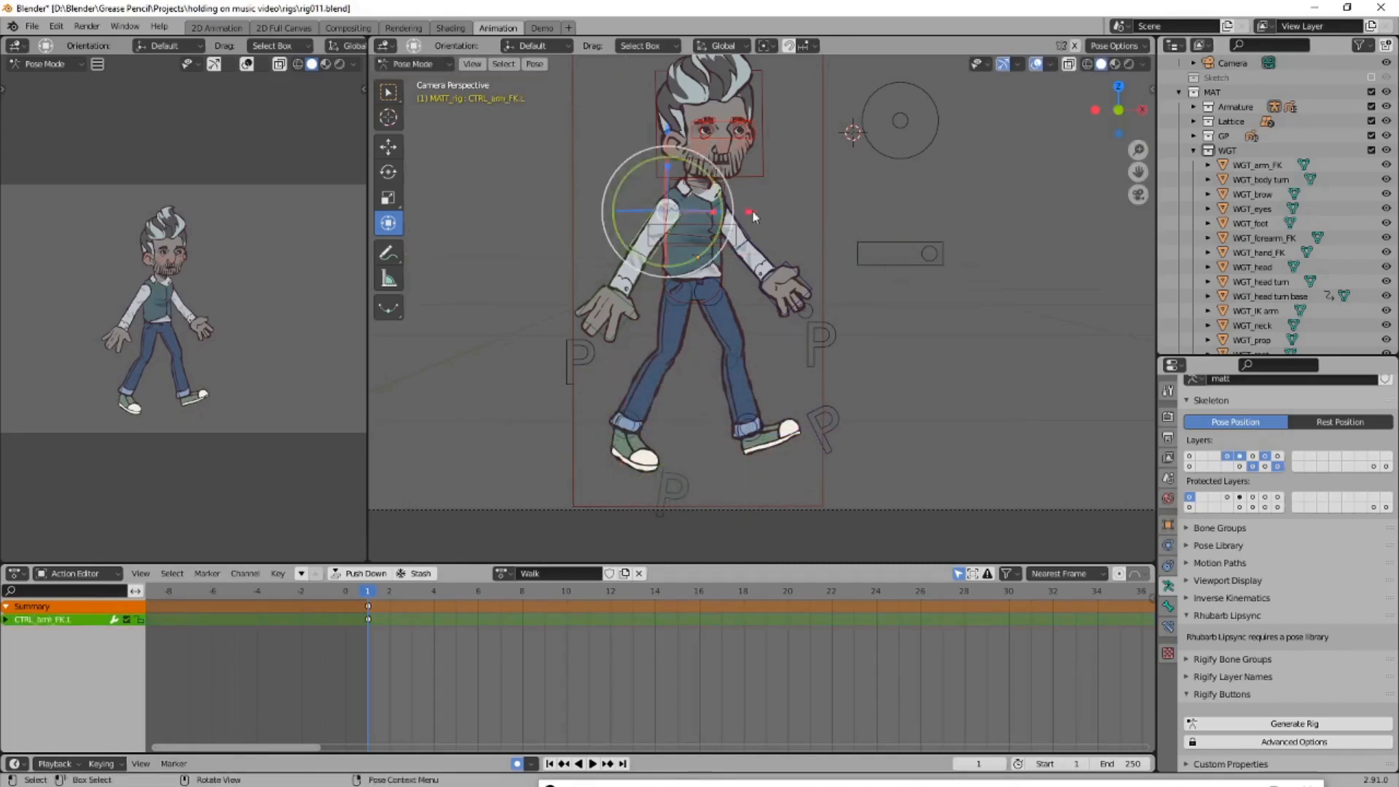
drag(720, 223, 701, 166)
scroll(695, 161, up, 5)
drag(667, 385, 682, 370)
scroll(682, 370, down, 3)
Swing the right arm back behind the torso and keyframe all controls at frame 1 with the Available option
click(729, 367)
click(809, 331)
drag(809, 330, 742, 334)
click(710, 339)
drag(744, 257, 730, 274)
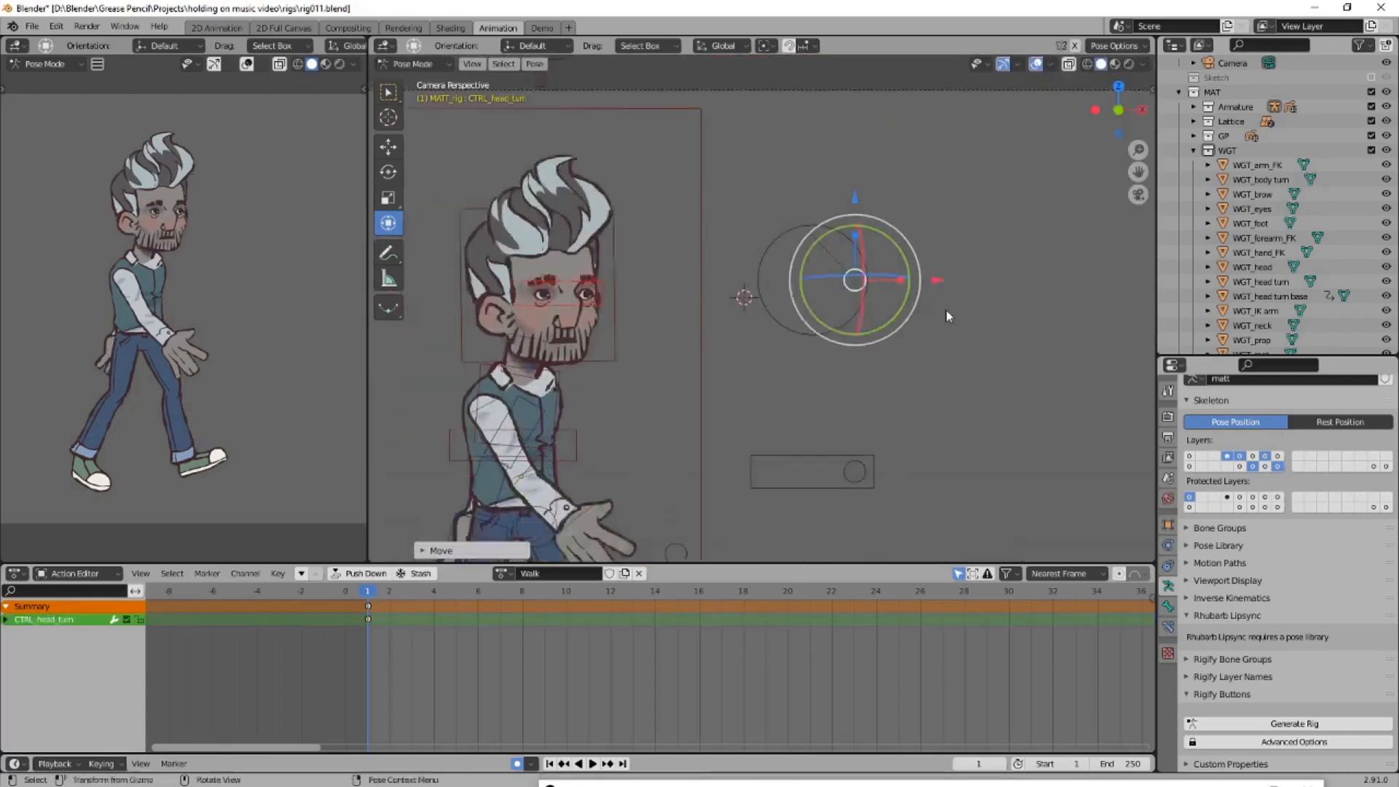
key(i)
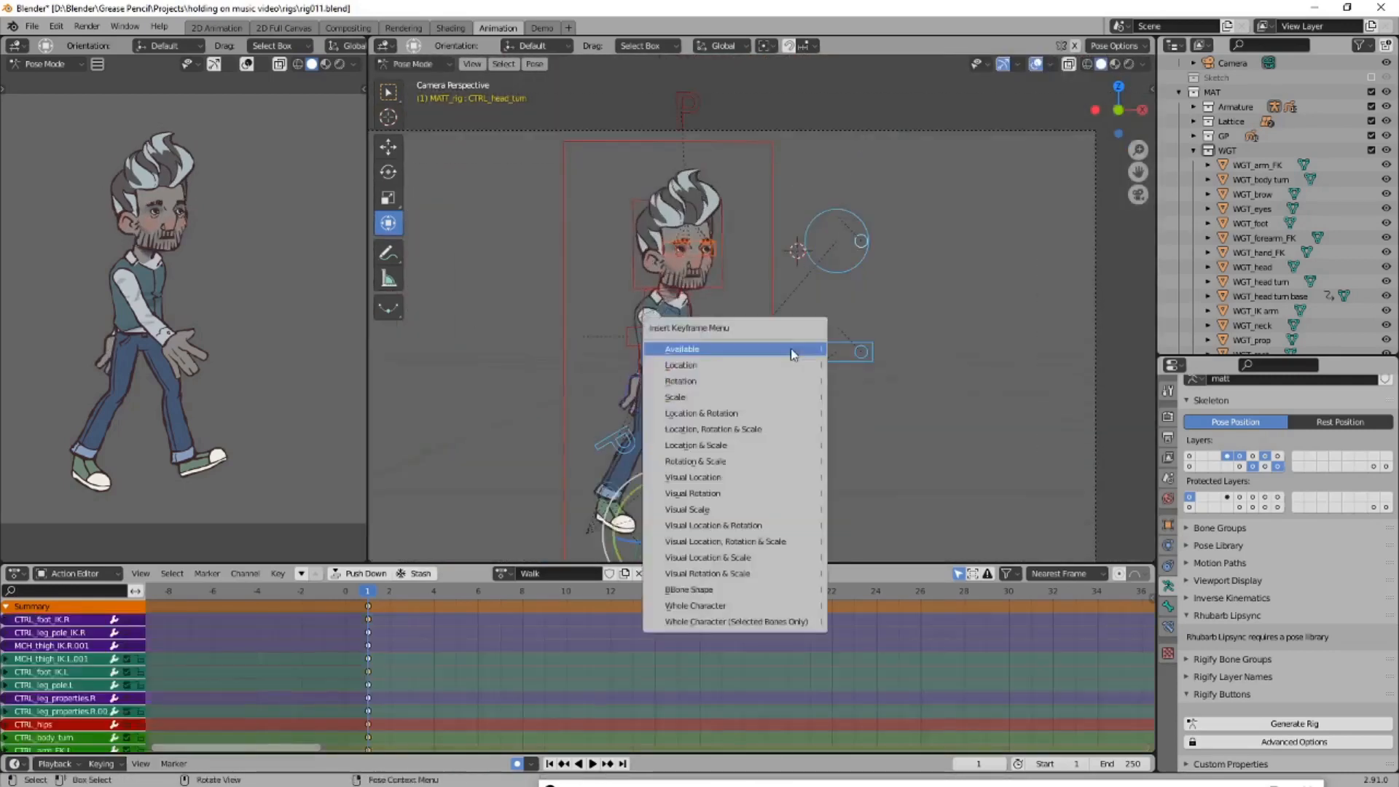
click(797, 349)
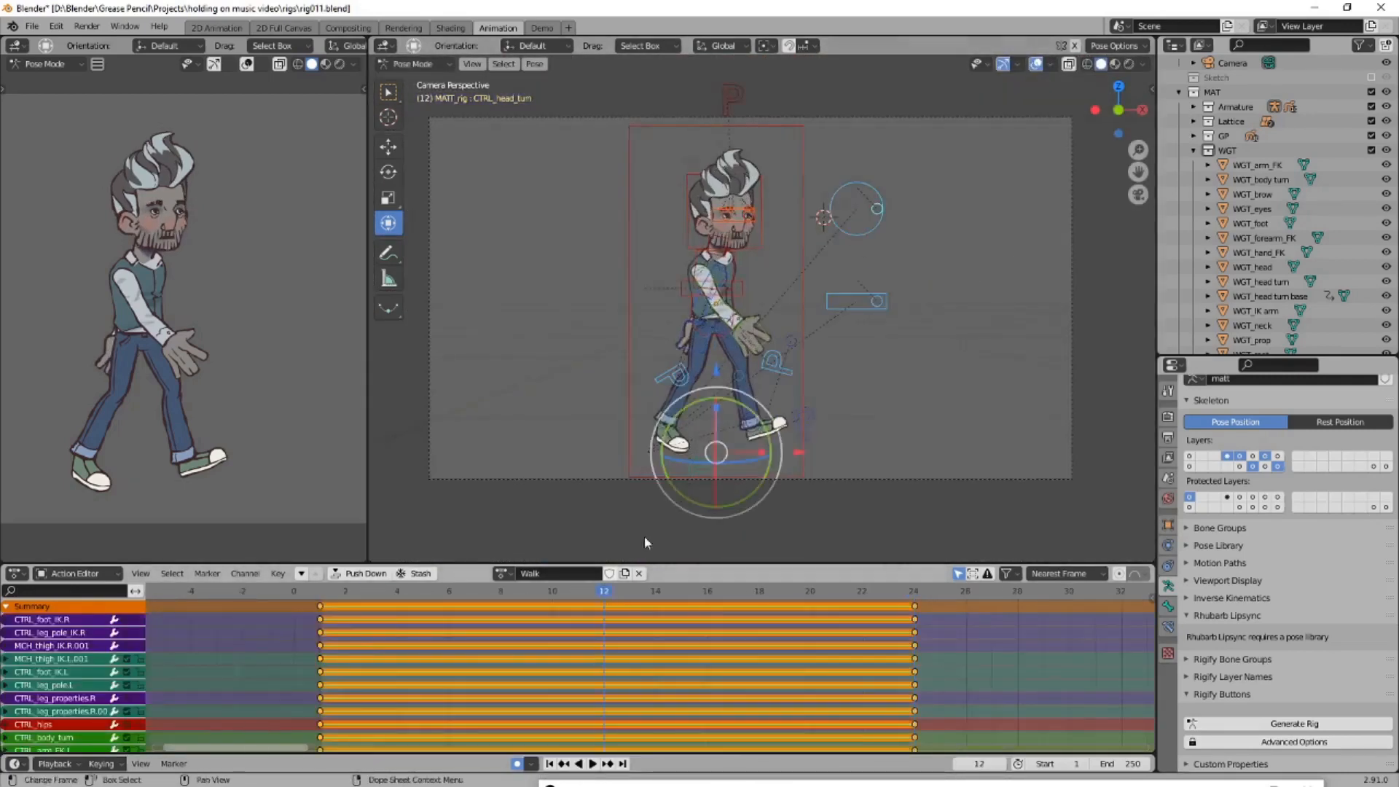
At frame 12, rotate the left upper arm and forearm controls
click(591, 590)
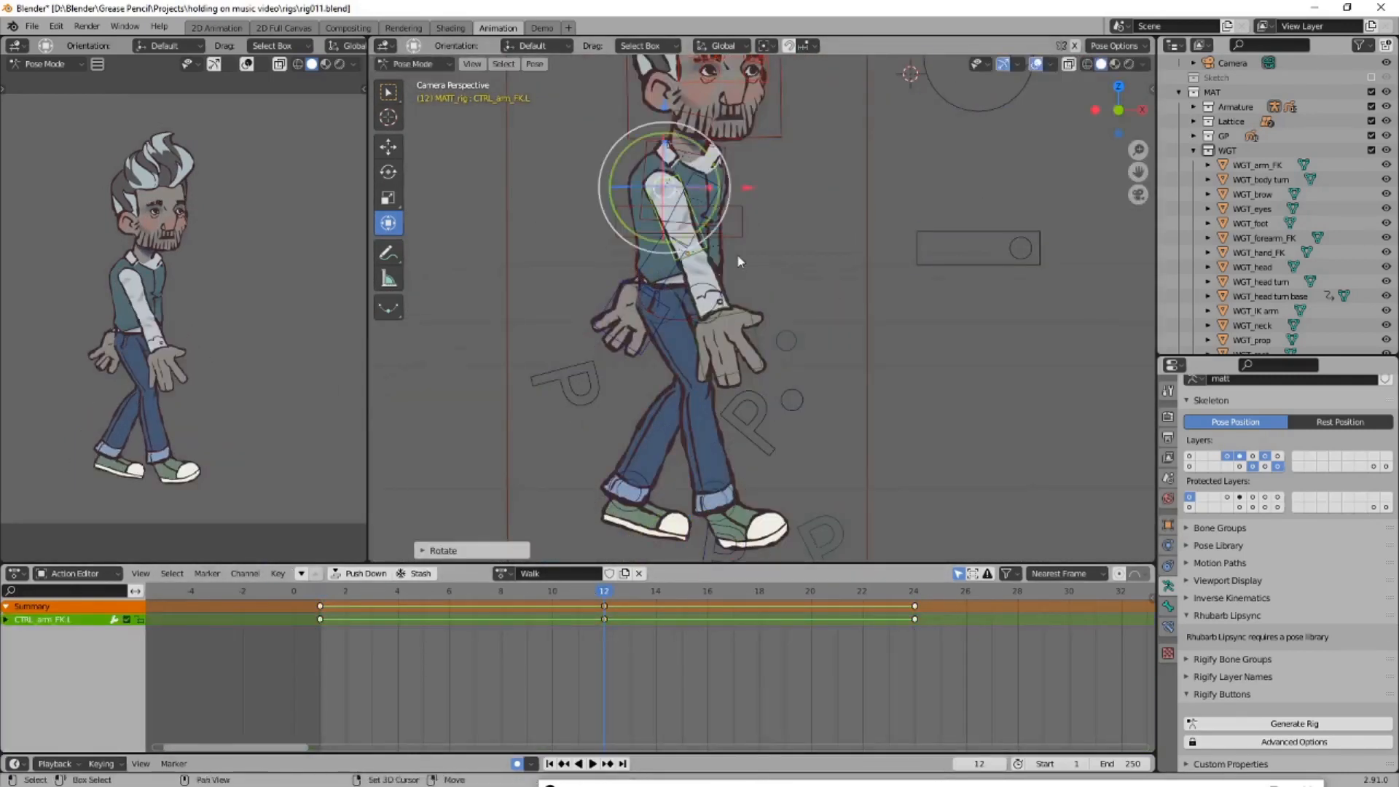
key(w)
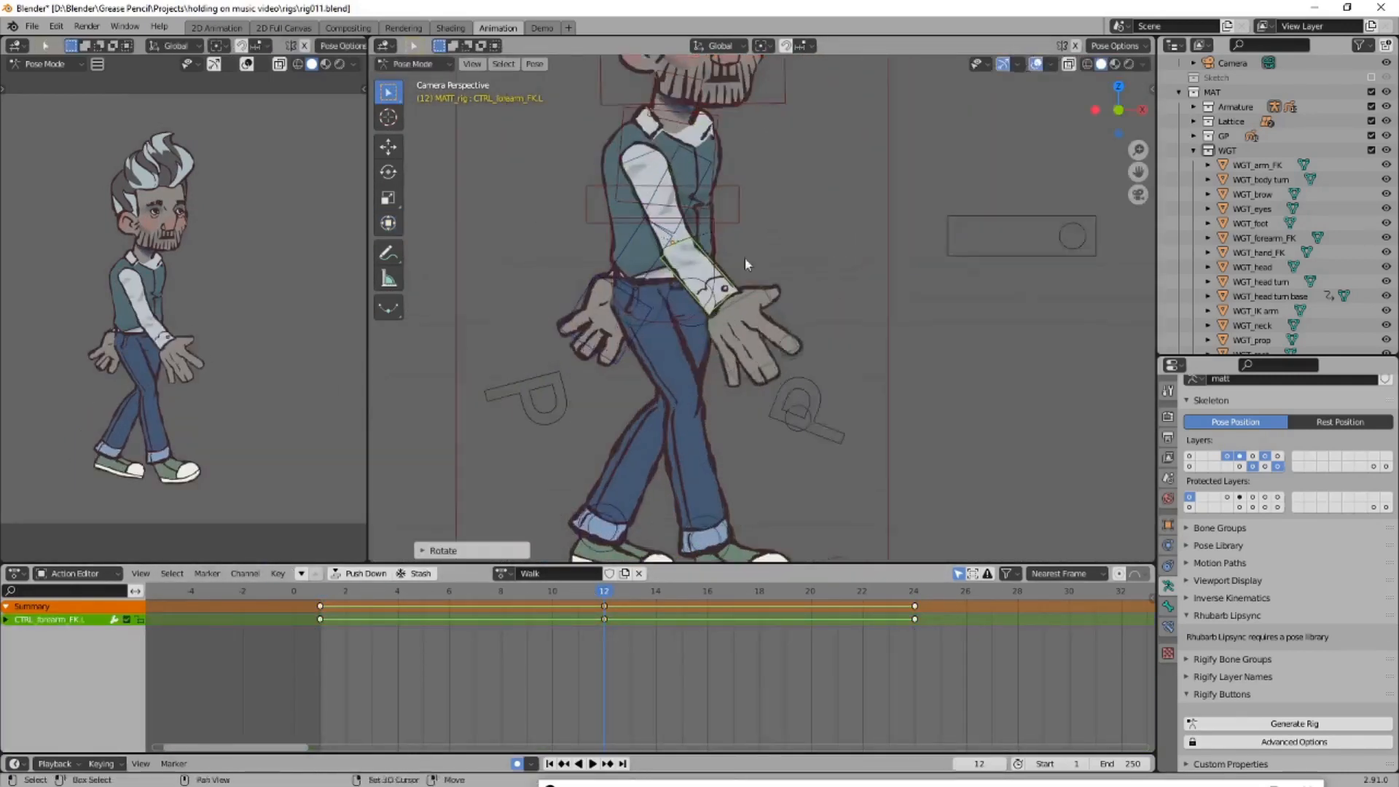
key(r)
click(642, 277)
Reposition and rotate the foot controls for the frame 12 walking pose and select the left hand control
scroll(725, 389, down, 2)
click(663, 389)
click(744, 397)
key(g)
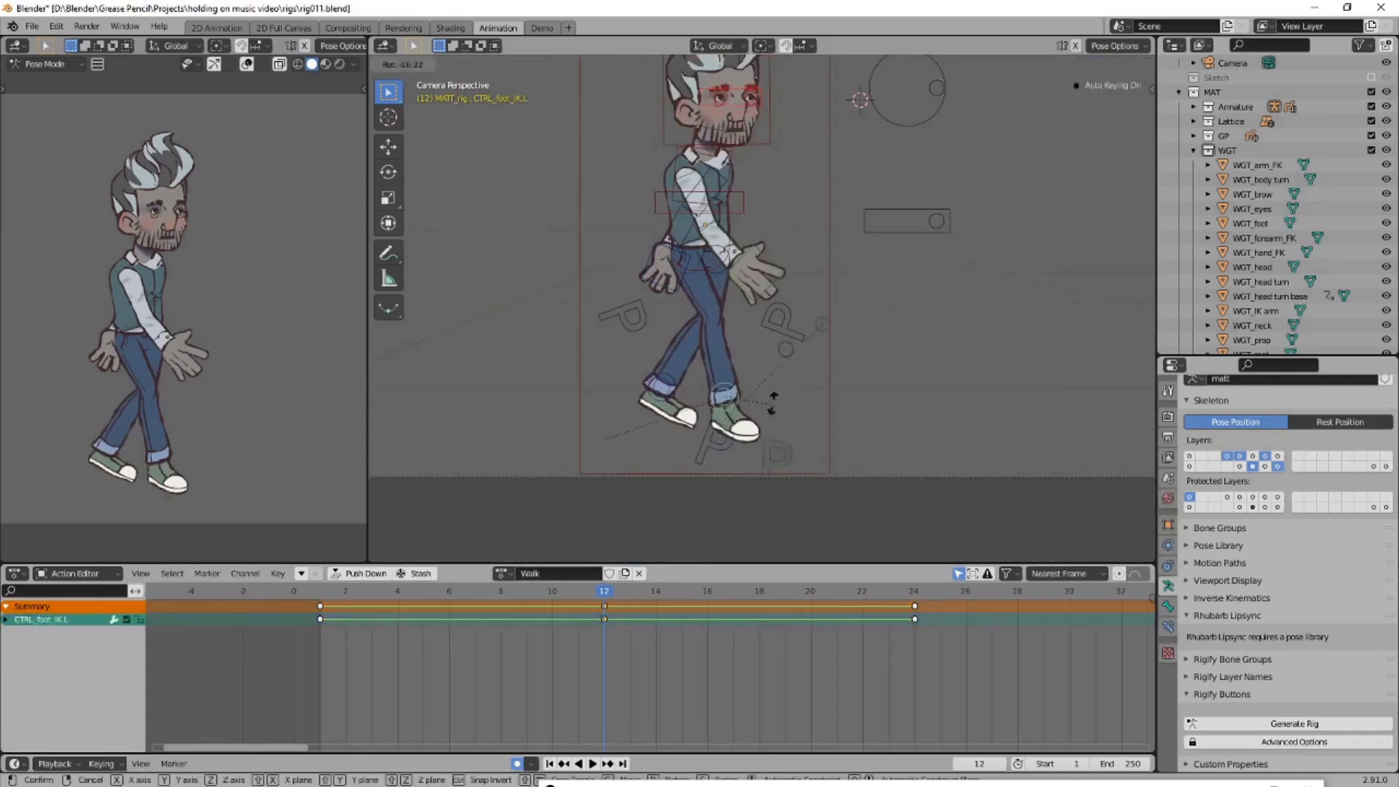
click(774, 400)
click(663, 388)
key(space)
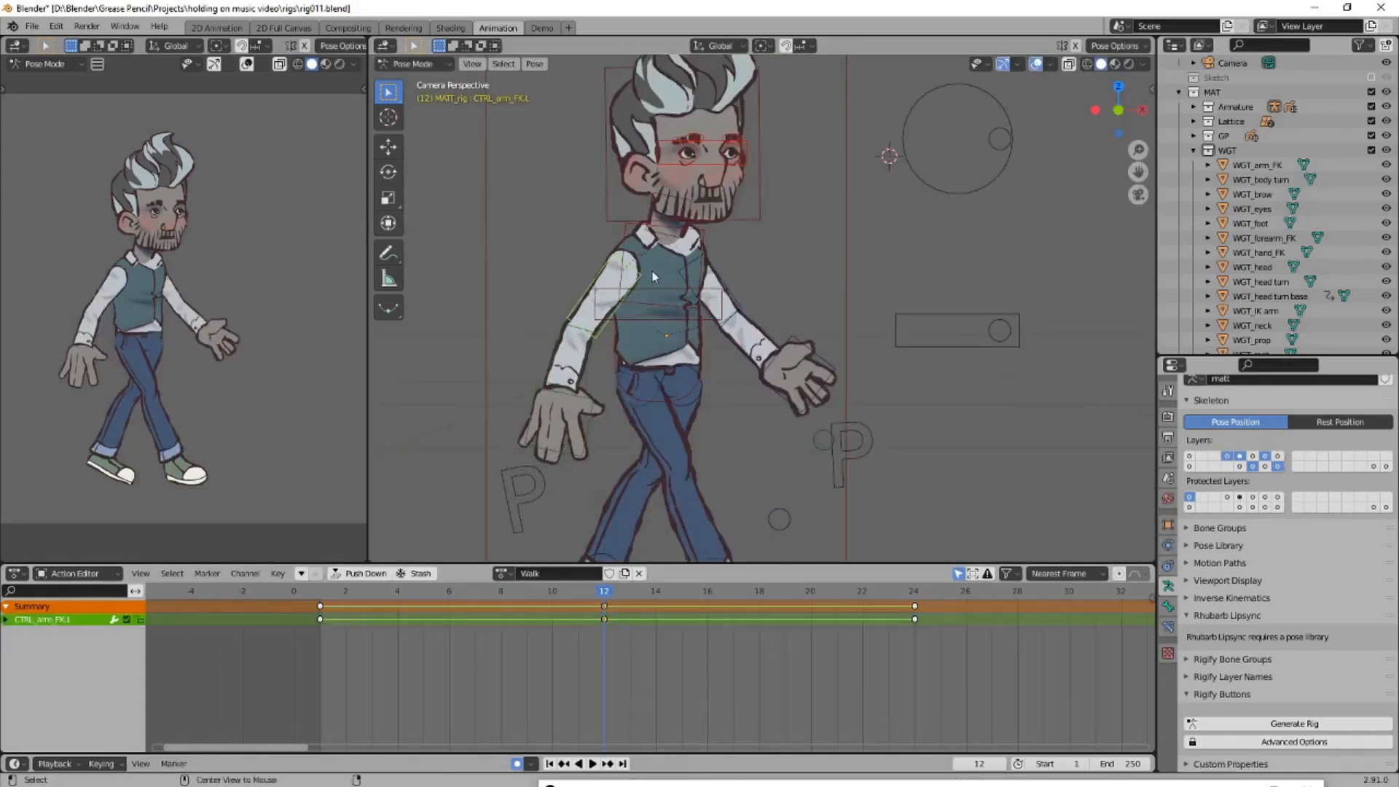
click(579, 431)
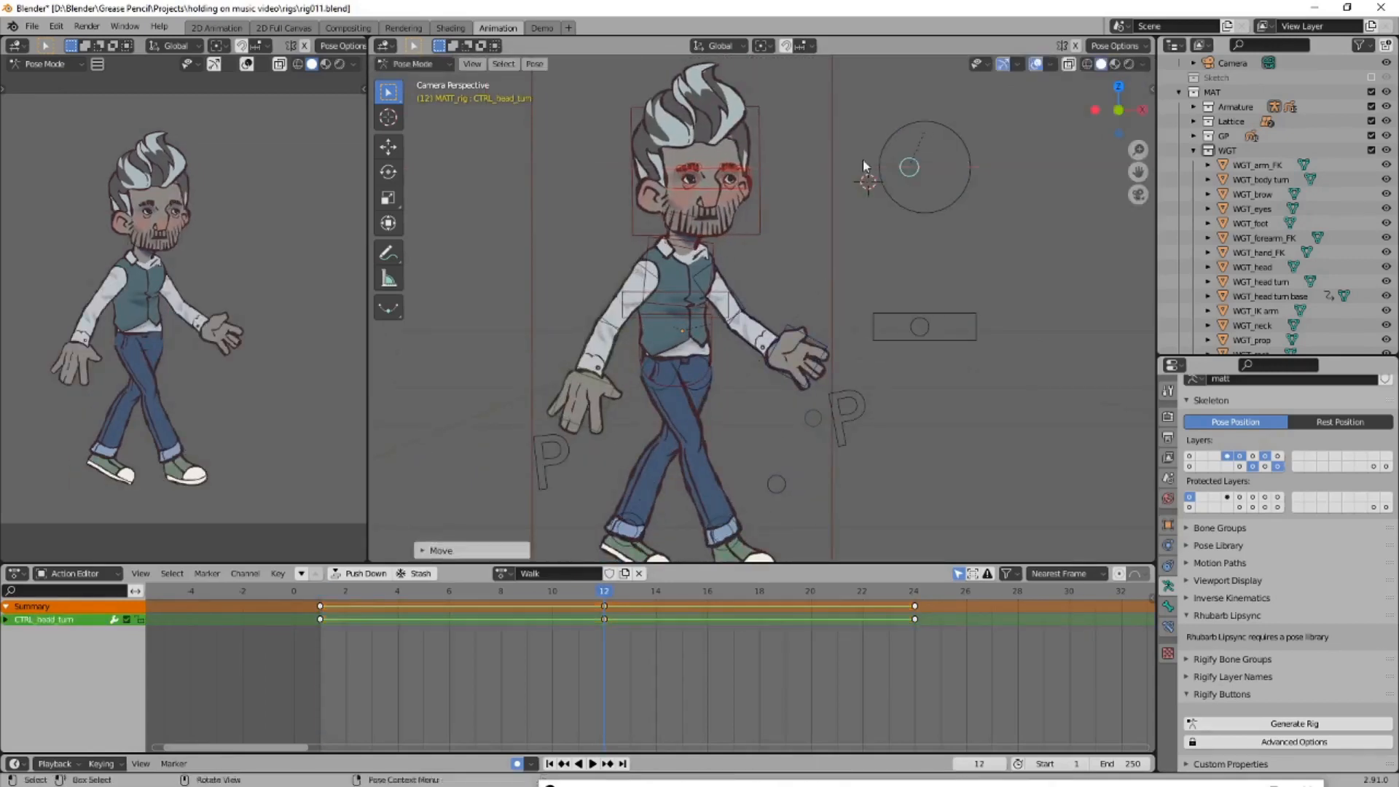
At frame 1, move the head turn control along the X axis
click(320, 591)
key(g)
key(x)
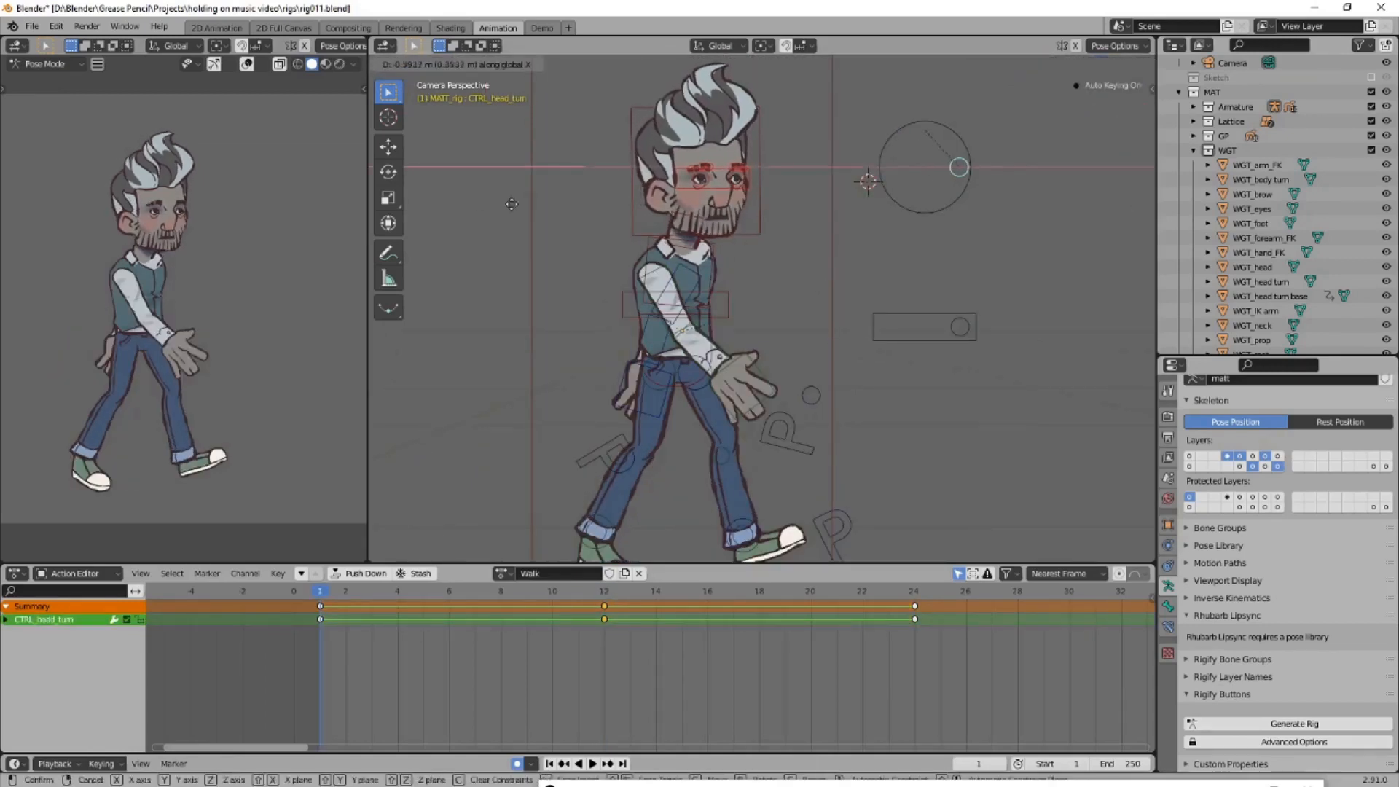
click(510, 204)
Duplicate the head turn keyframe to frame 24
click(915, 591)
key(shift+d)
click(966, 693)
At frame 7, rotate the right foot control for the in-between walking pose
drag(553, 594, 405, 580)
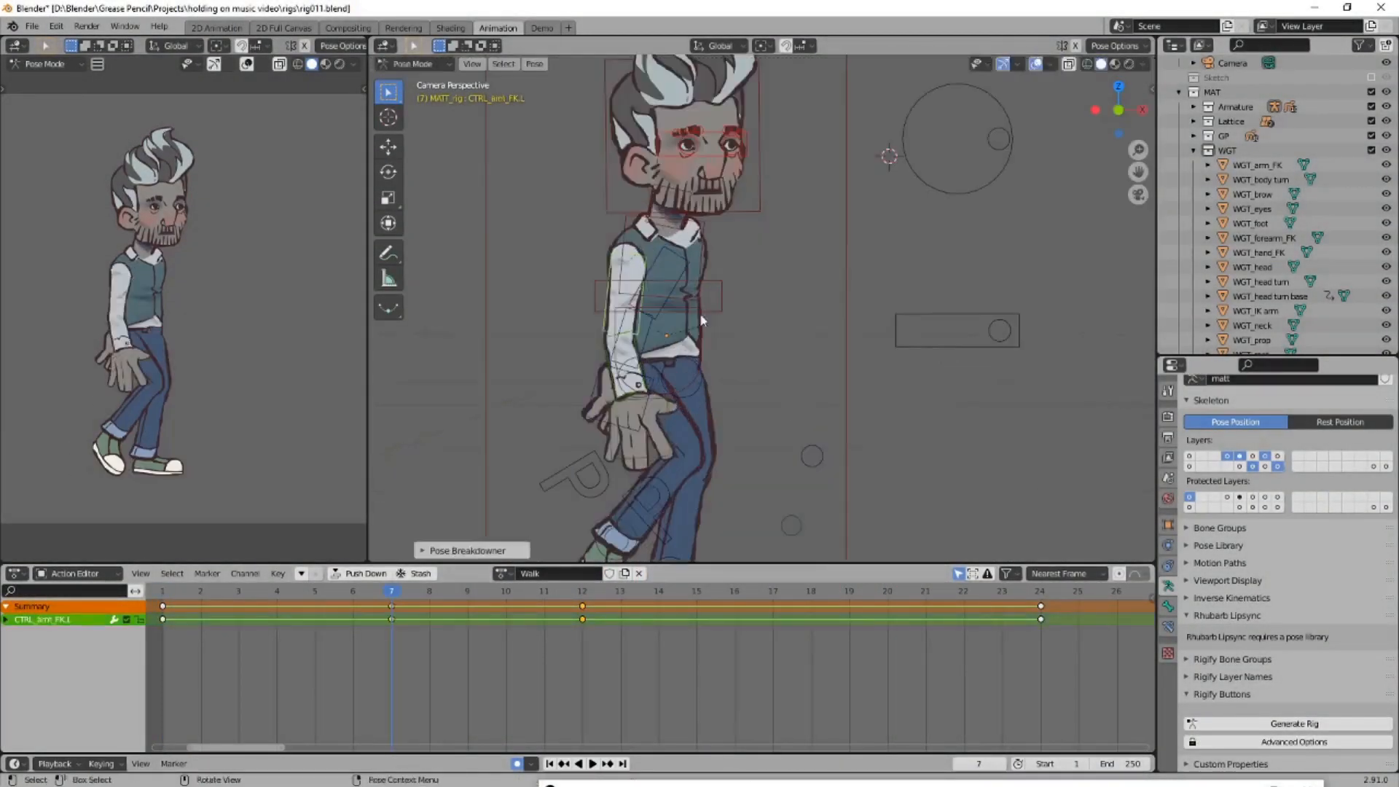
click(697, 415)
key(r)
click(826, 389)
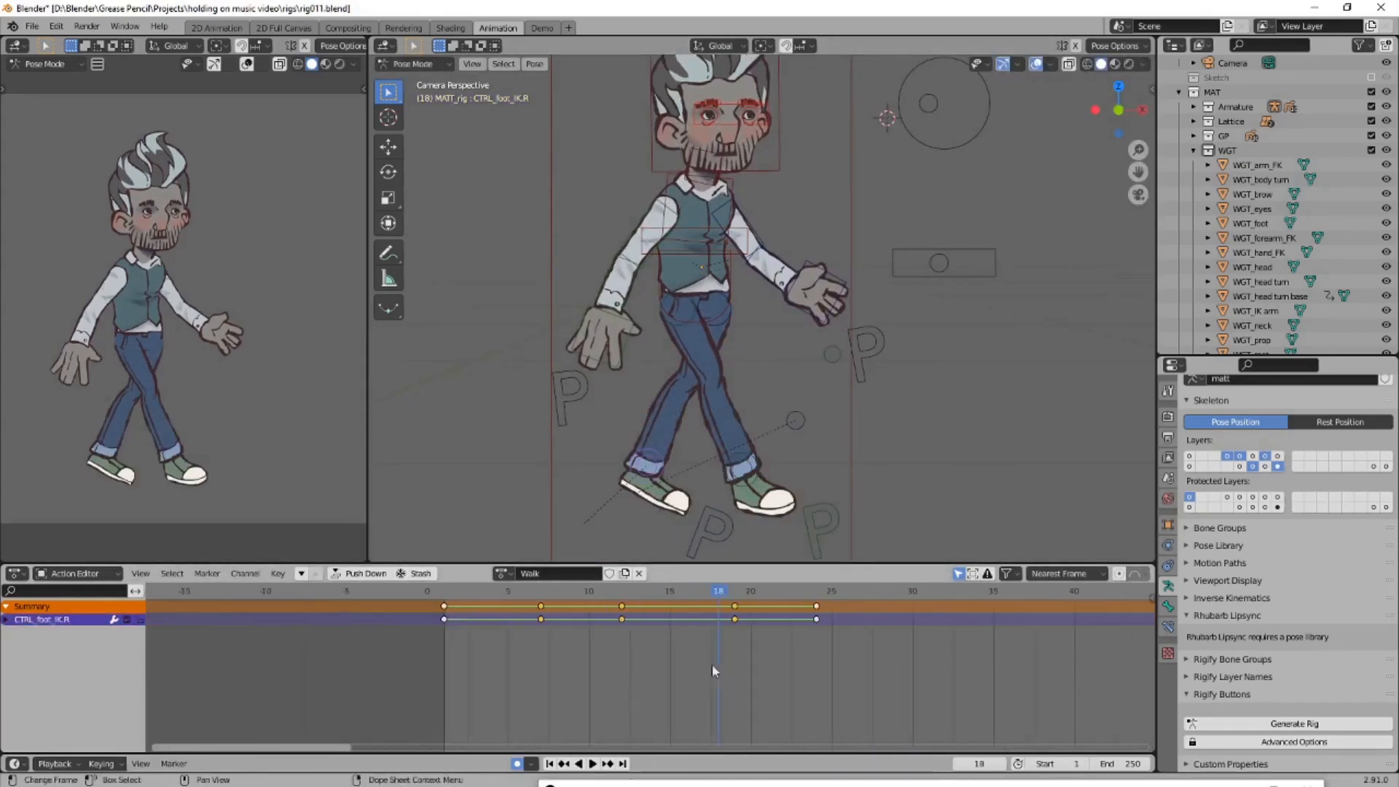
Move the end-pose keyframes of all controls to frame 25 and insert Available keyframes on the intermediate poses
click(628, 596)
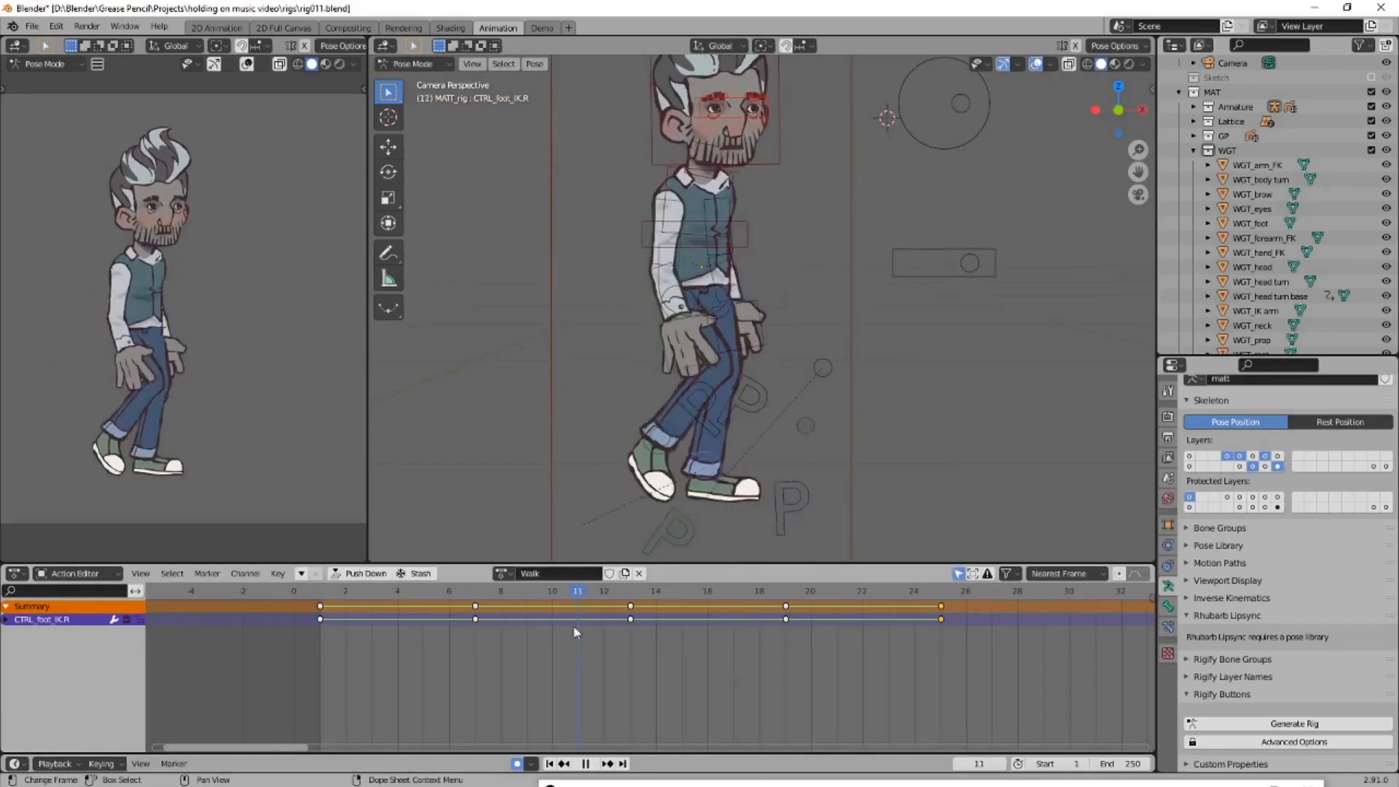
key(g)
click(606, 645)
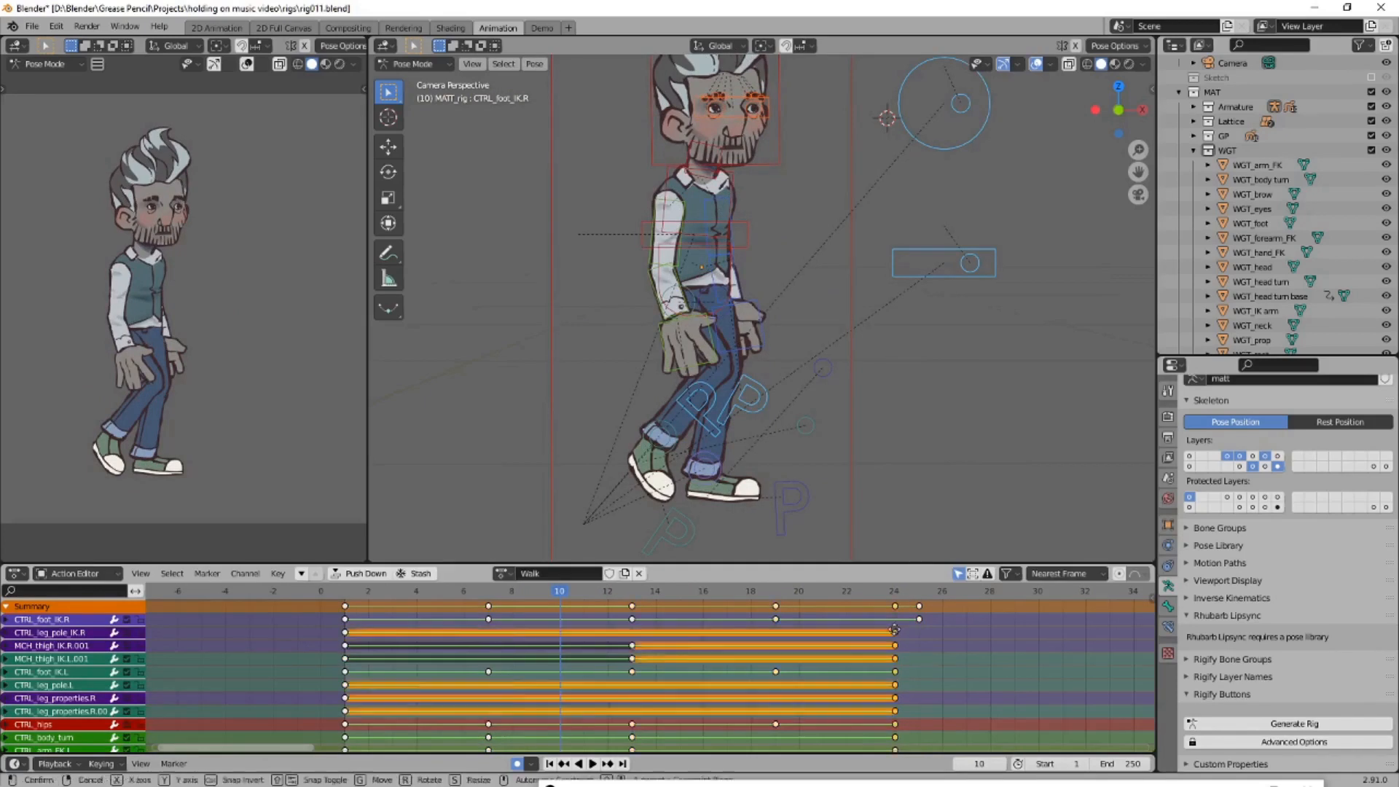
key(i)
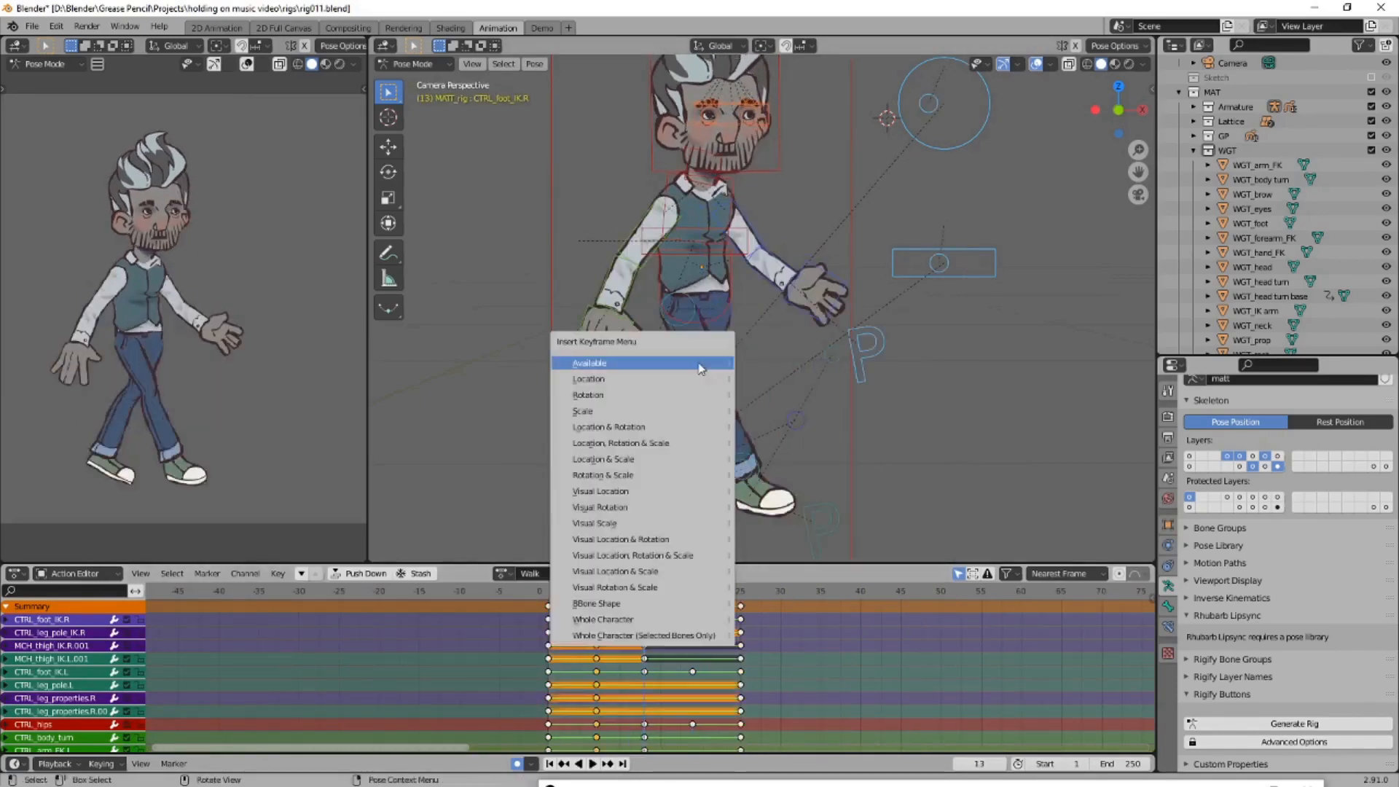
click(697, 363)
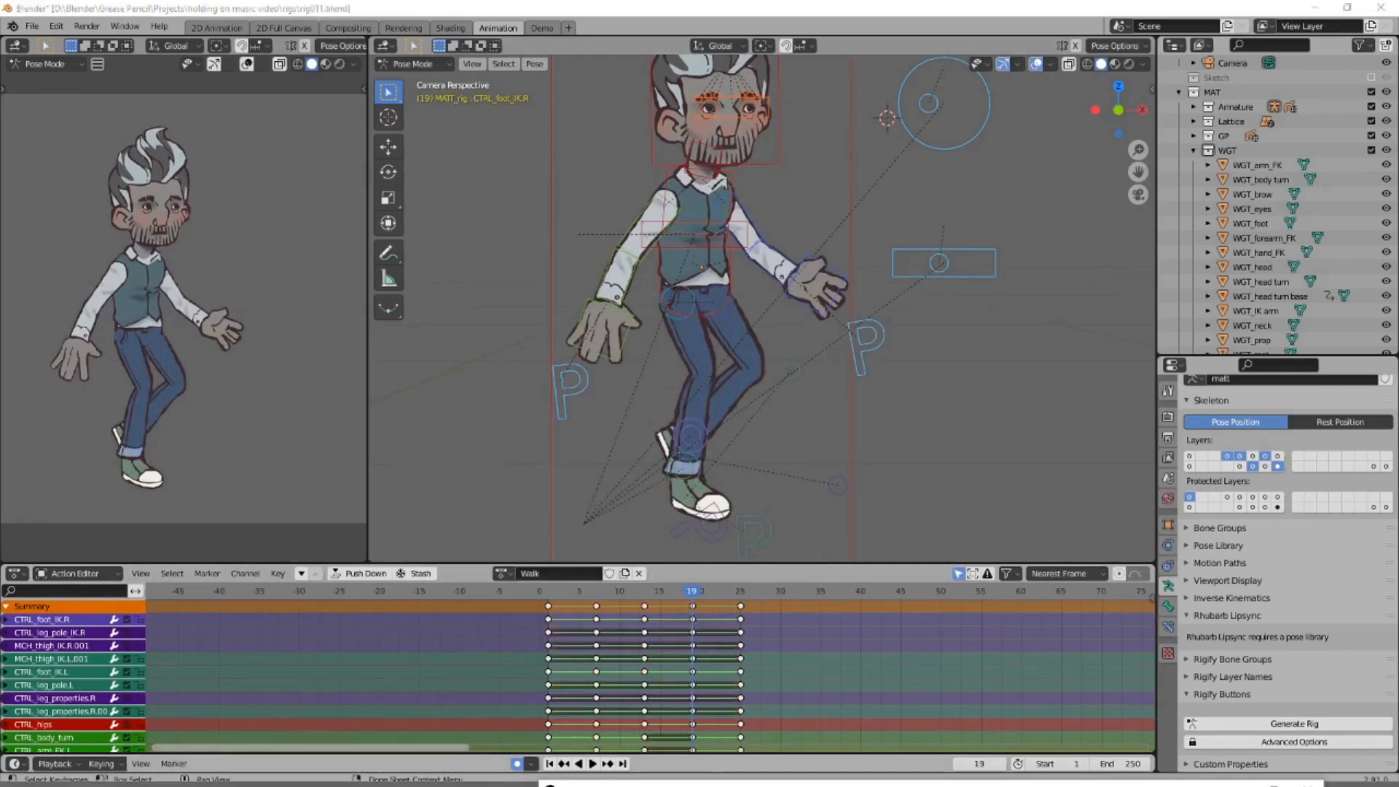
At frame 19, lower both arms and rotate the left hand control for the passing pose
click(627, 233)
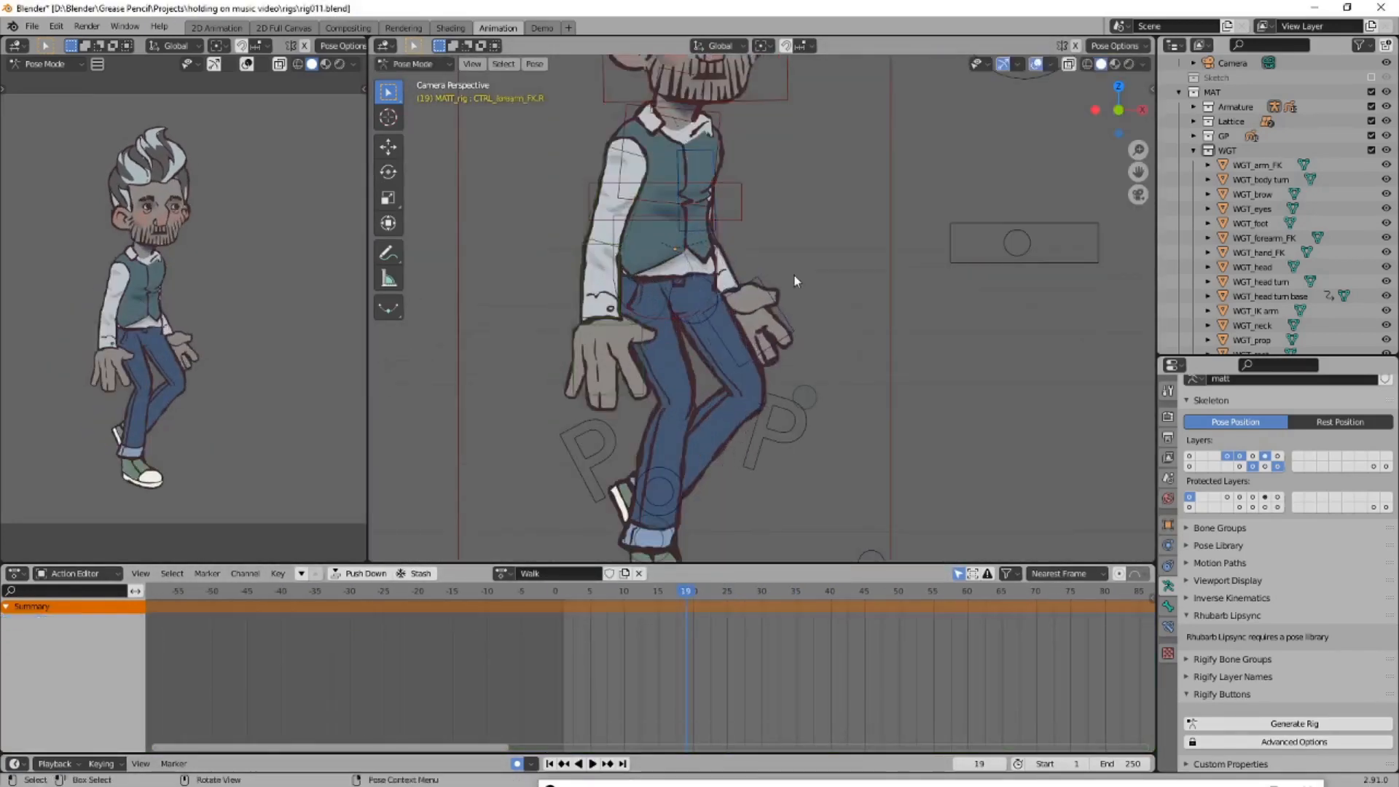
click(616, 351)
key(r)
click(520, 367)
Move the body turn control along the X axis to adjust the torso turn at frame 25
key(Home)
key(Up)
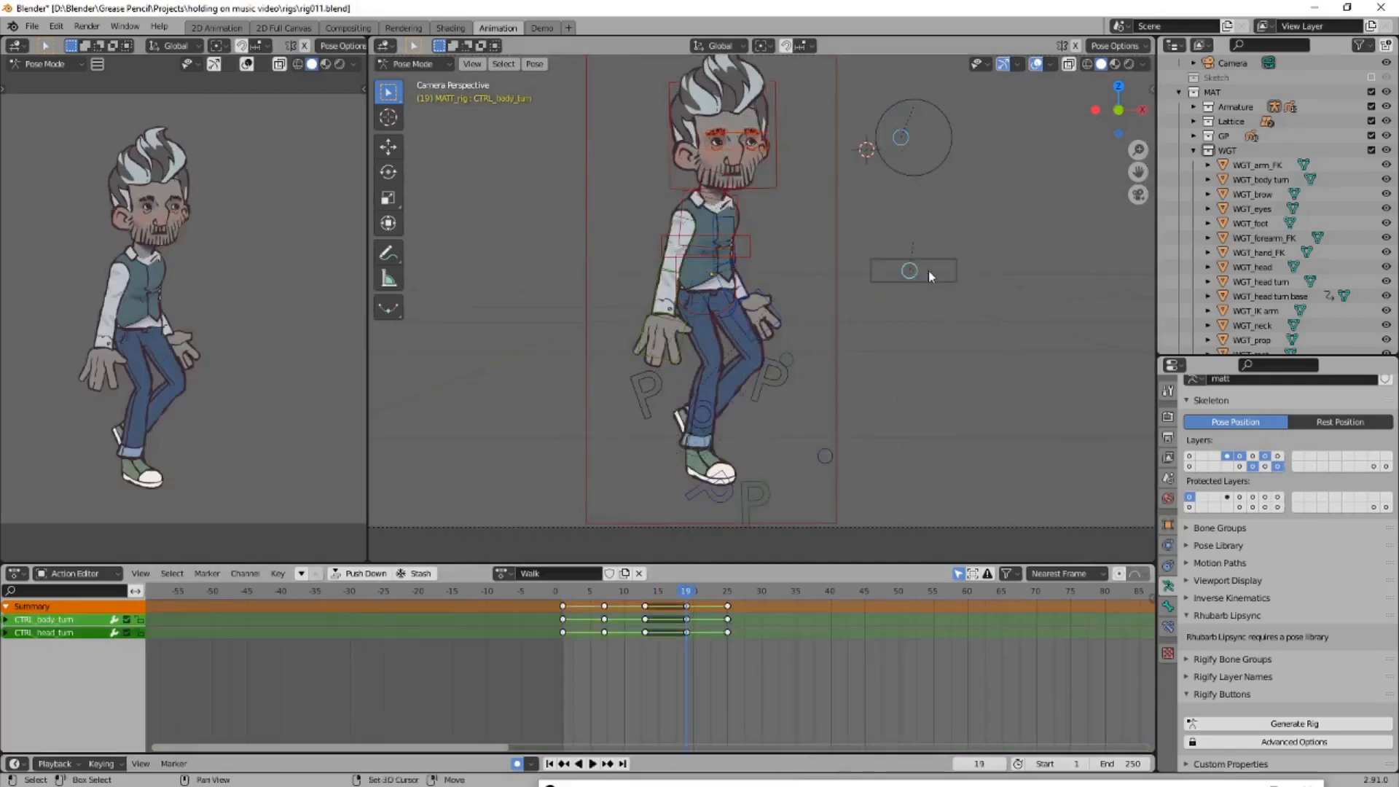
key(g)
key(x)
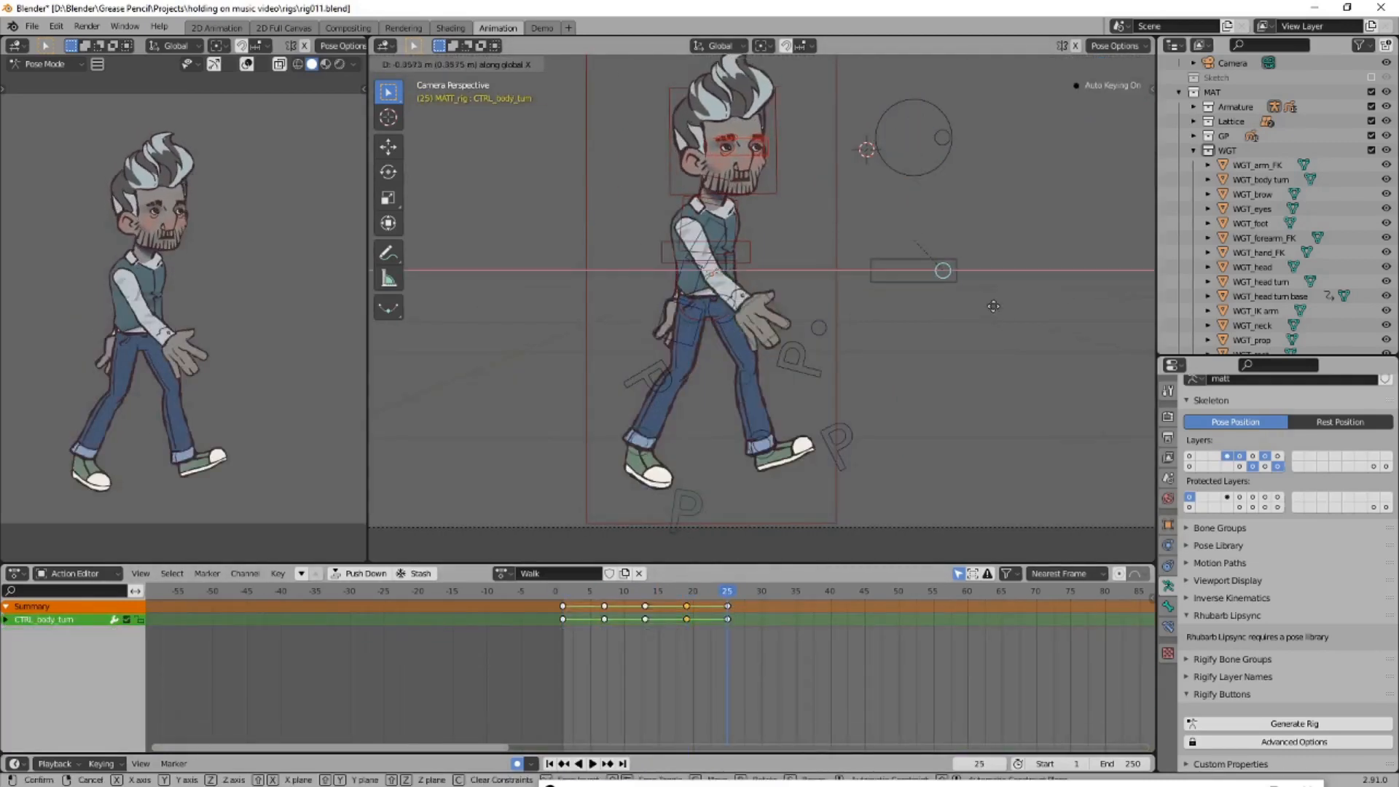
click(993, 306)
key(g)
click(649, 668)
At frame 4, lower the hips control and pose the hands for the down position of the walk
scroll(649, 668, up, 13)
drag(736, 592, 410, 593)
key(space)
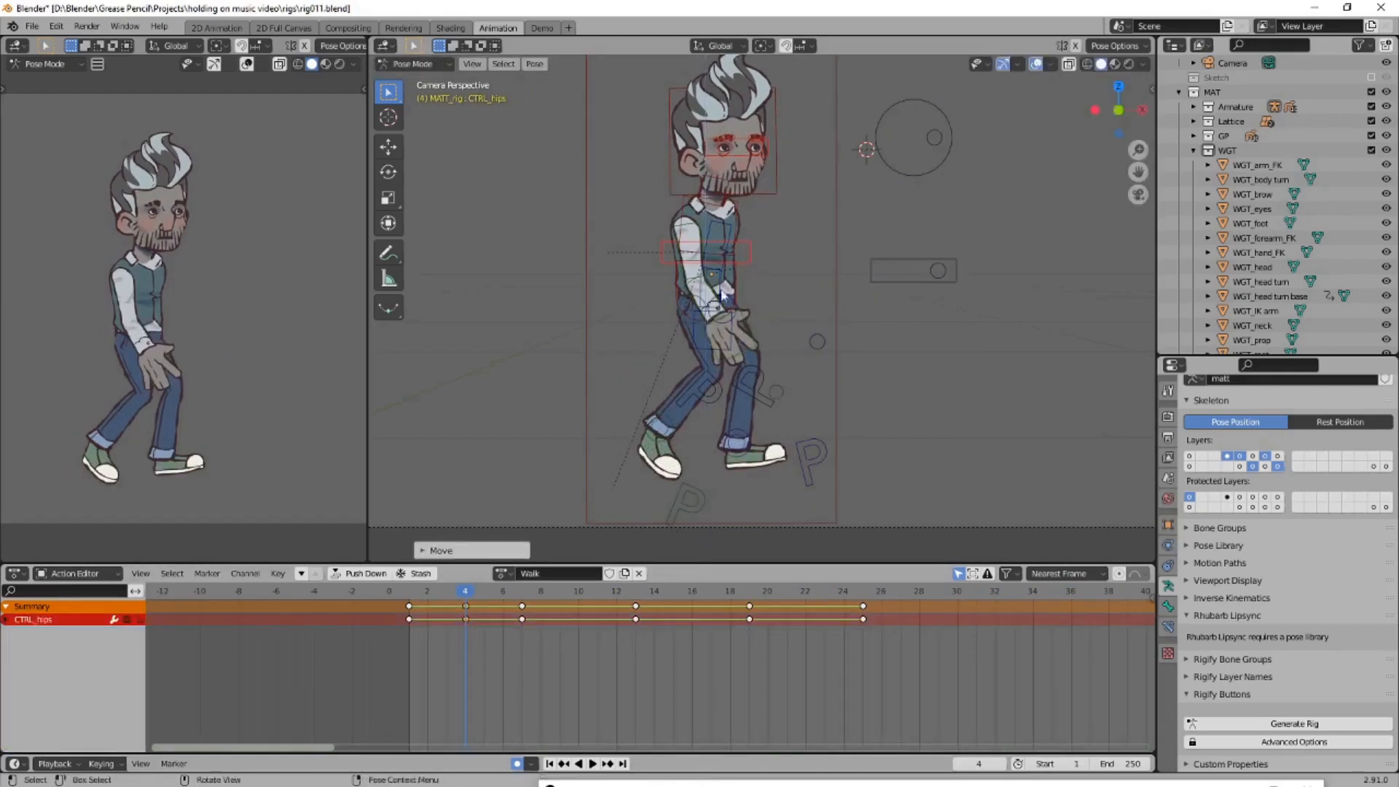
scroll(623, 318, up, 3)
click(623, 318)
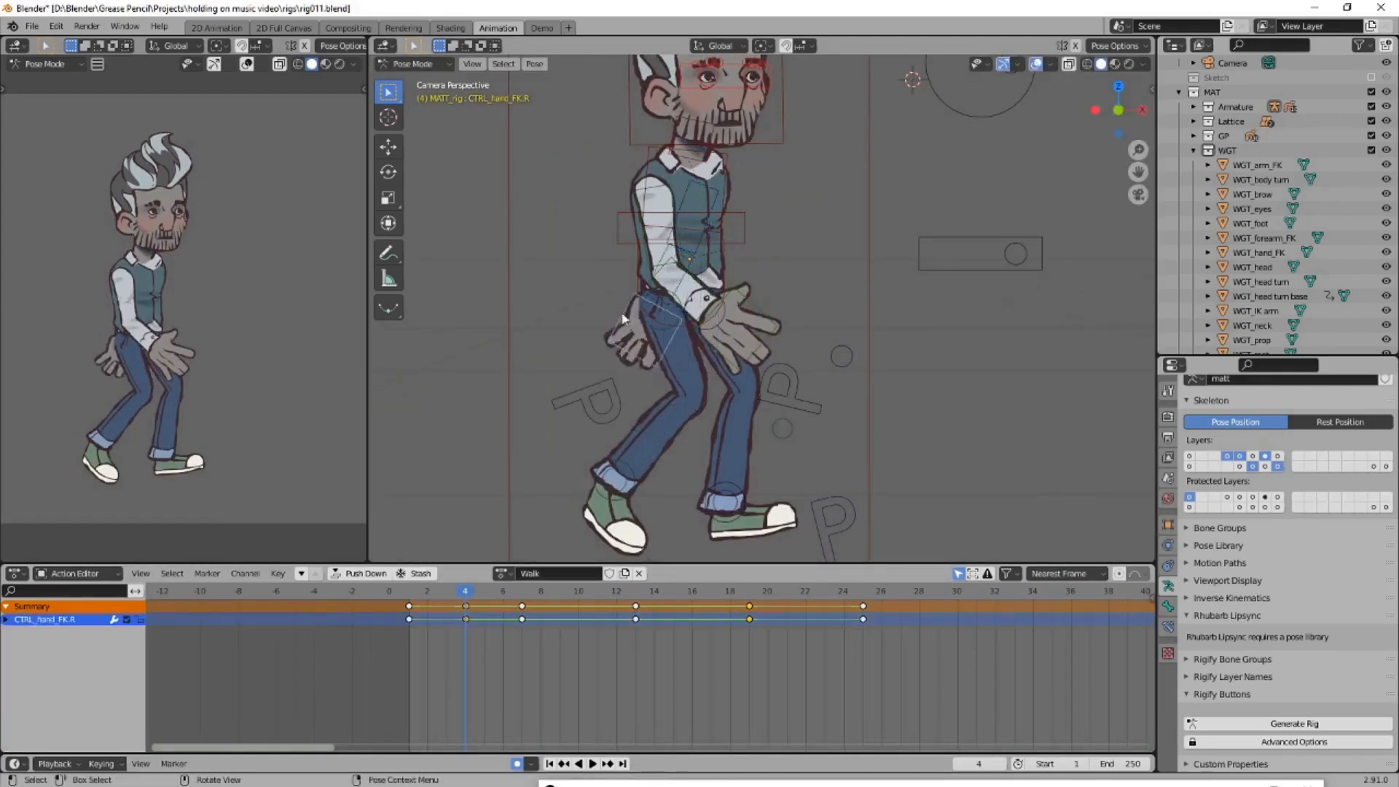
click(624, 264)
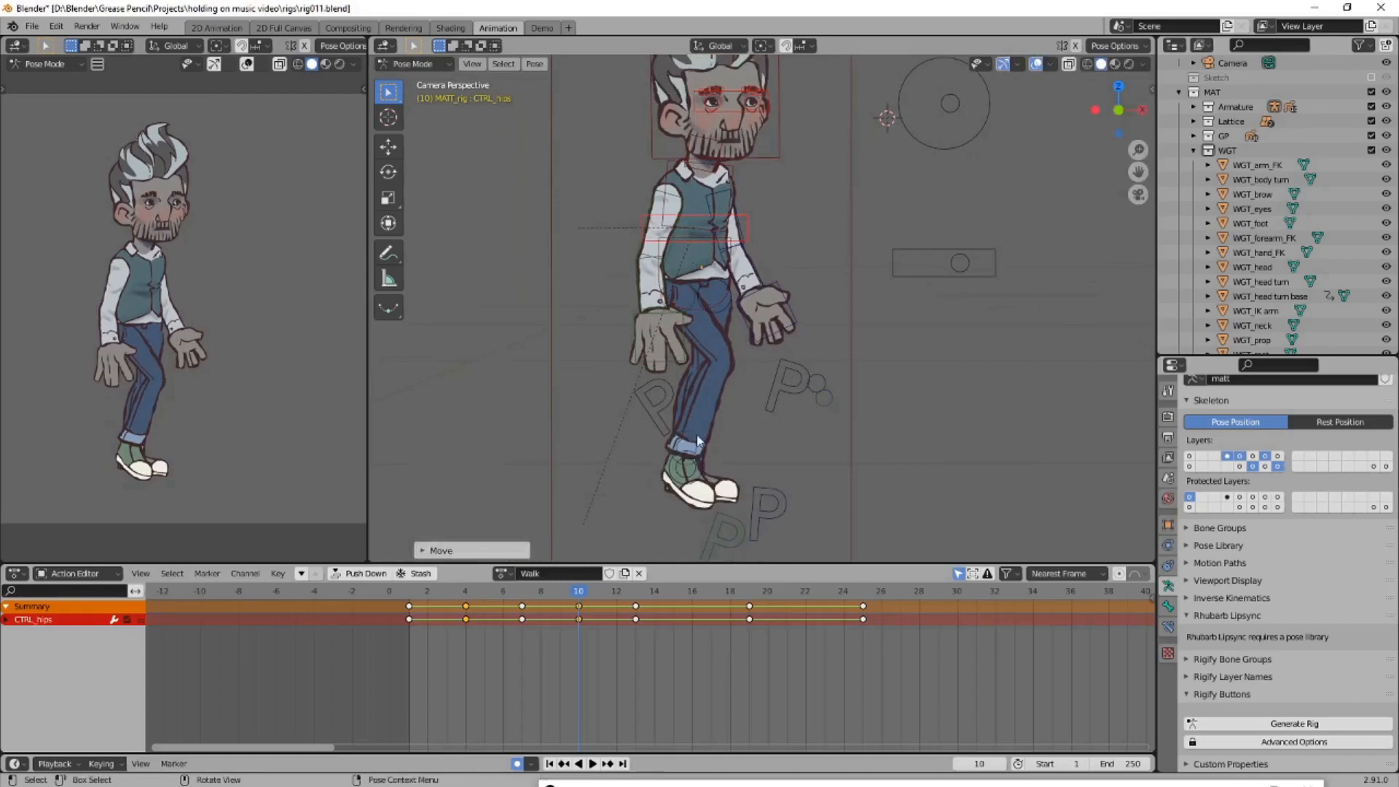
At frame 10, reposition the left foot and hips controls for the up position of the walk
key(g)
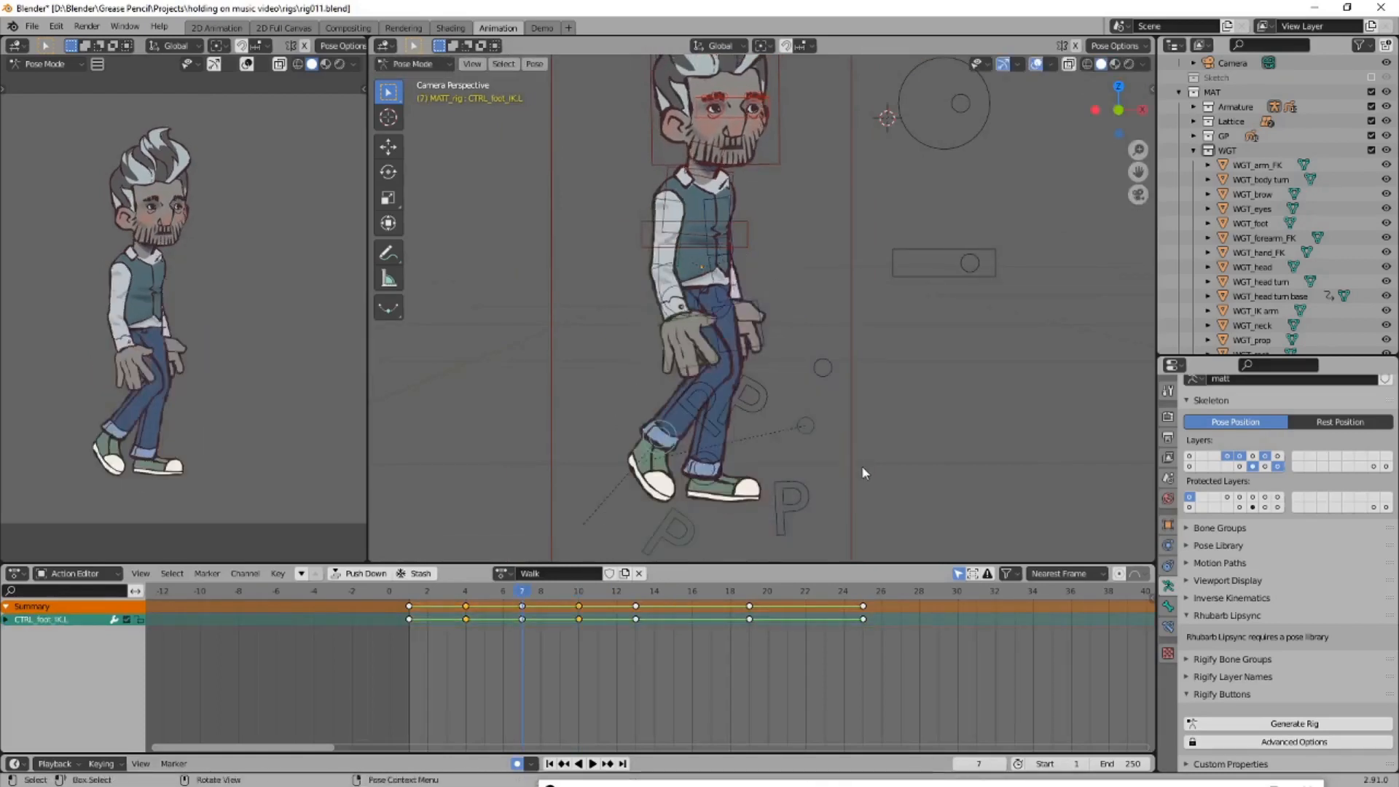
click(775, 490)
key(Up)
click(746, 244)
key(g)
click(697, 330)
key(Down)
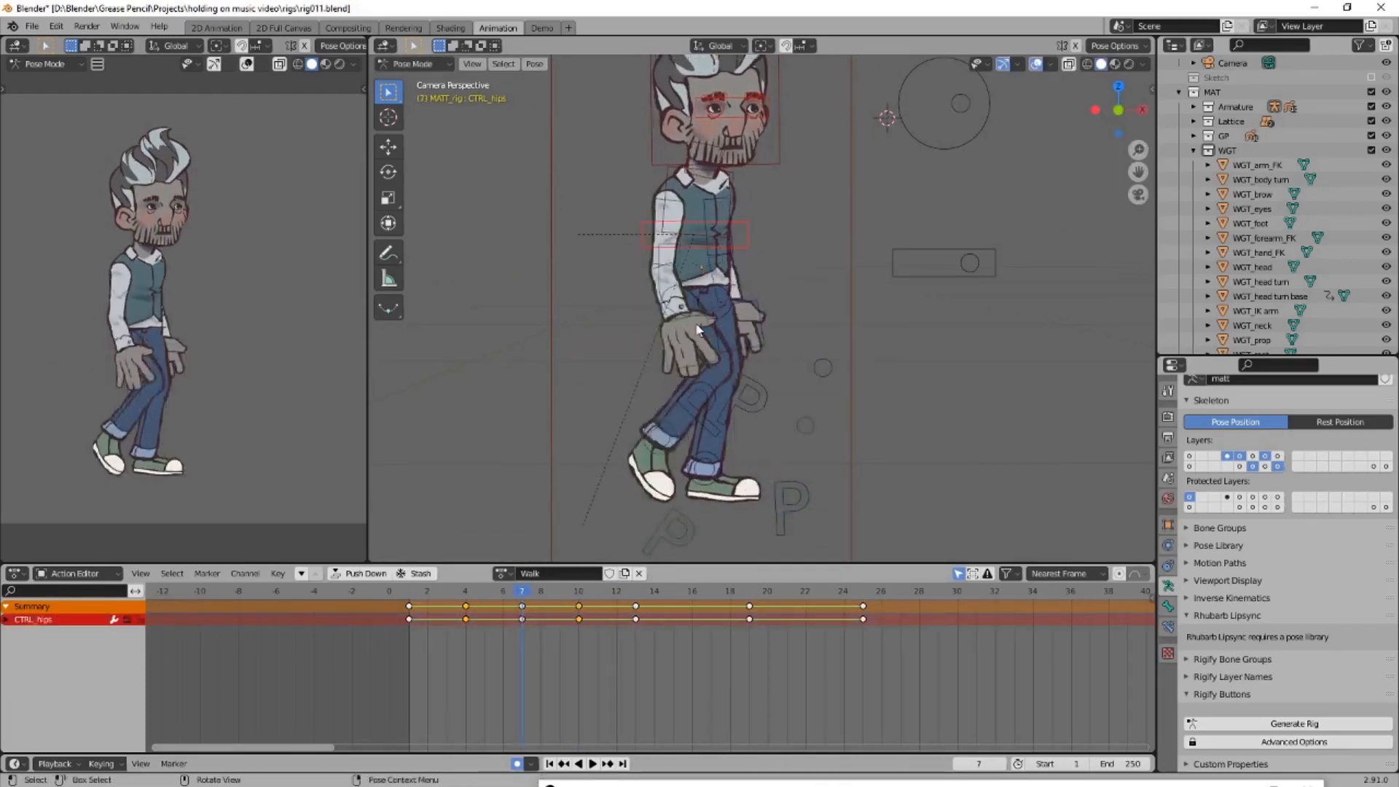
At frame 10, move the head turn control and rotate the head control
key(space)
scroll(743, 275, down, 2)
click(898, 167)
key(g)
click(898, 183)
click(776, 166)
key(r)
click(790, 175)
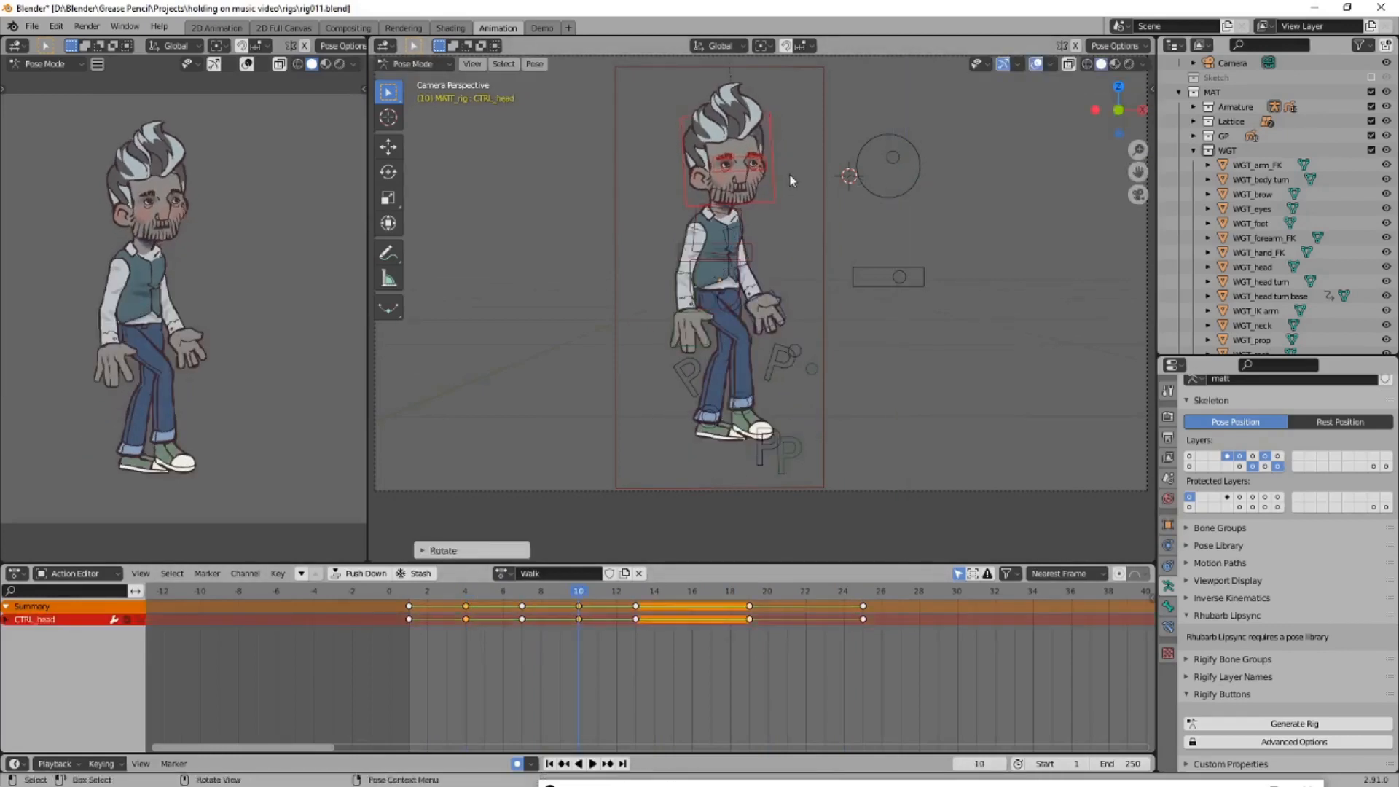
At frame 1, select the head turn control and expand its animation channels
key(shift+Left)
click(912, 166)
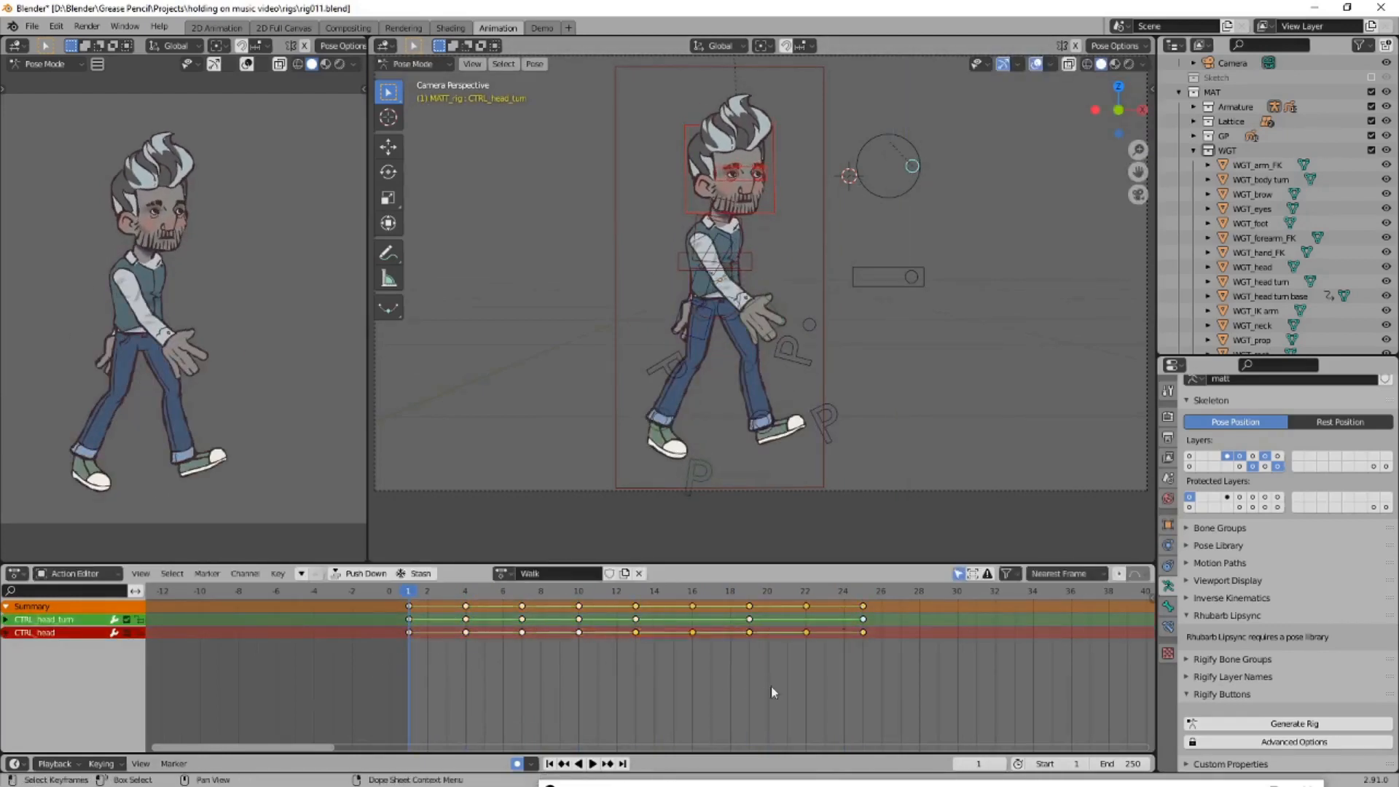
click(6, 619)
click(43, 633)
key(g)
key(x)
key(x)
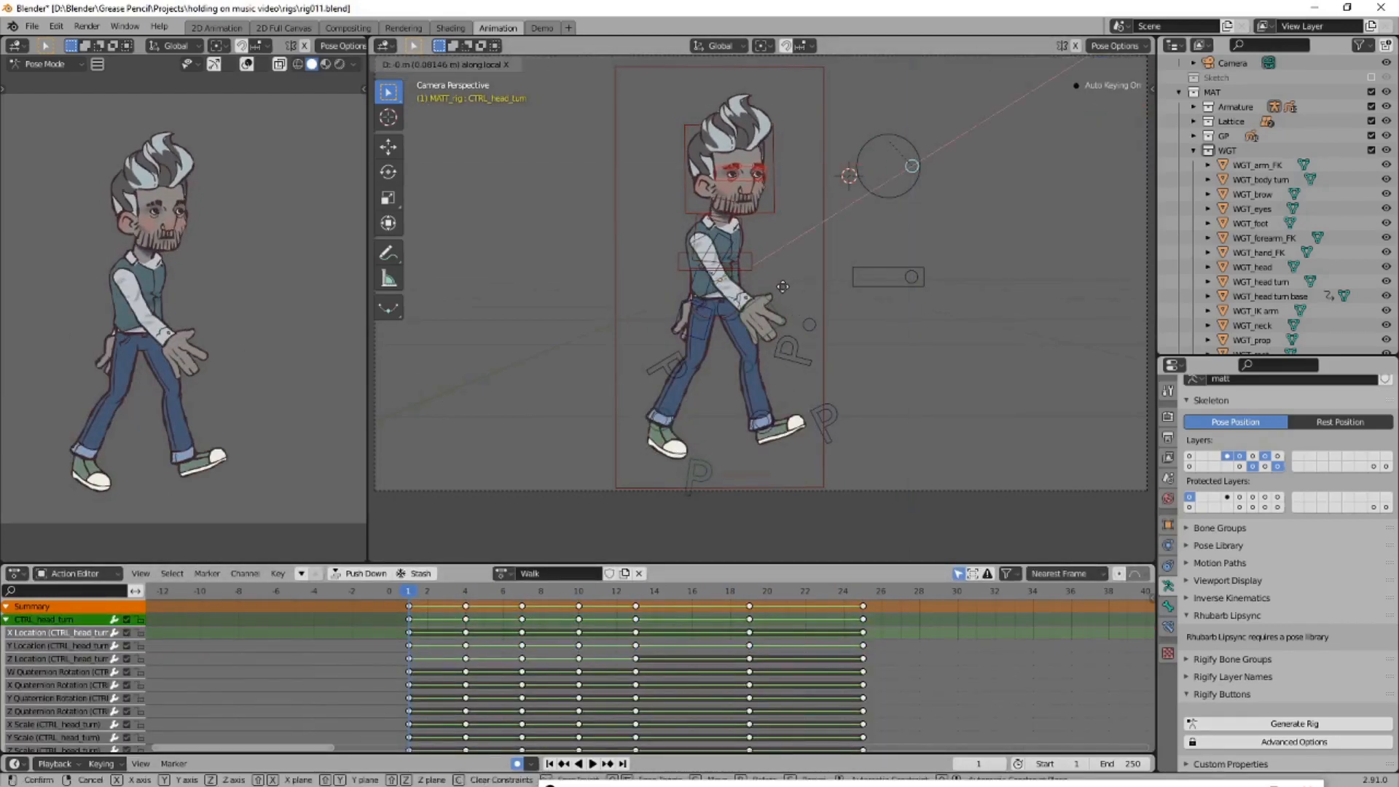
key(Escape)
Repeat the head turn control's Z Location keyframes over the second half of the walk cycle
click(59, 658)
key(space)
key(ctrl+KP_Subtract)
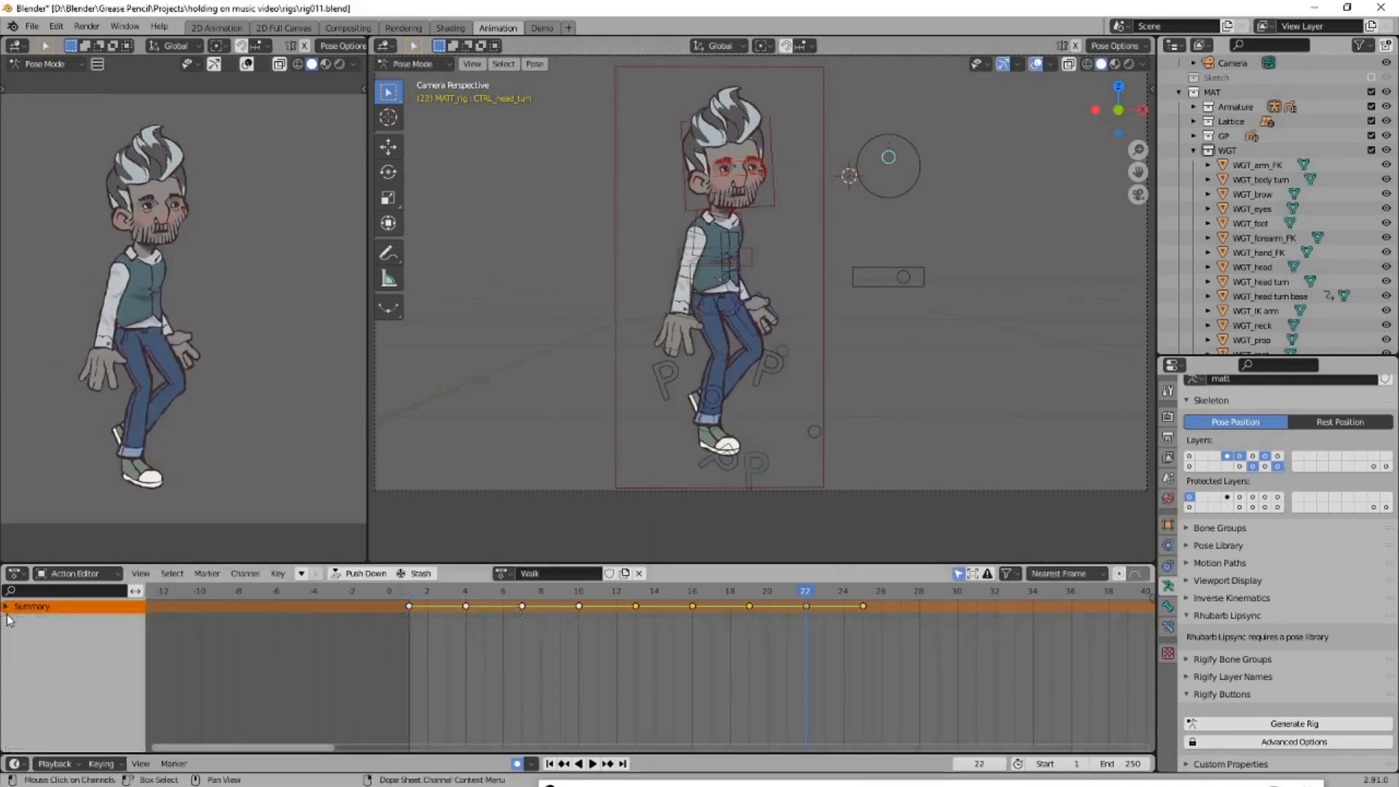
Duplicate the hips keyframes from the first half of the cycle to frames 13 through 25
click(687, 295)
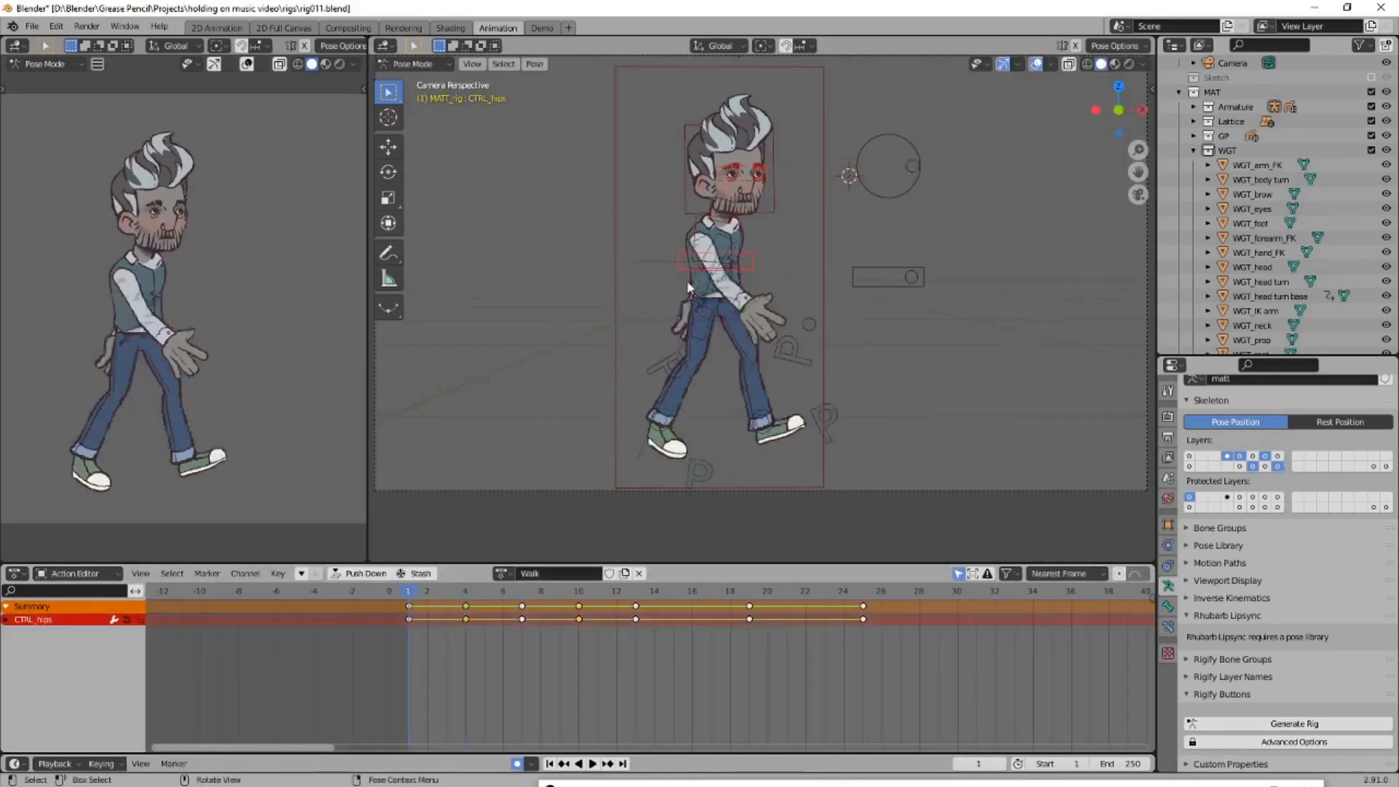
key(space)
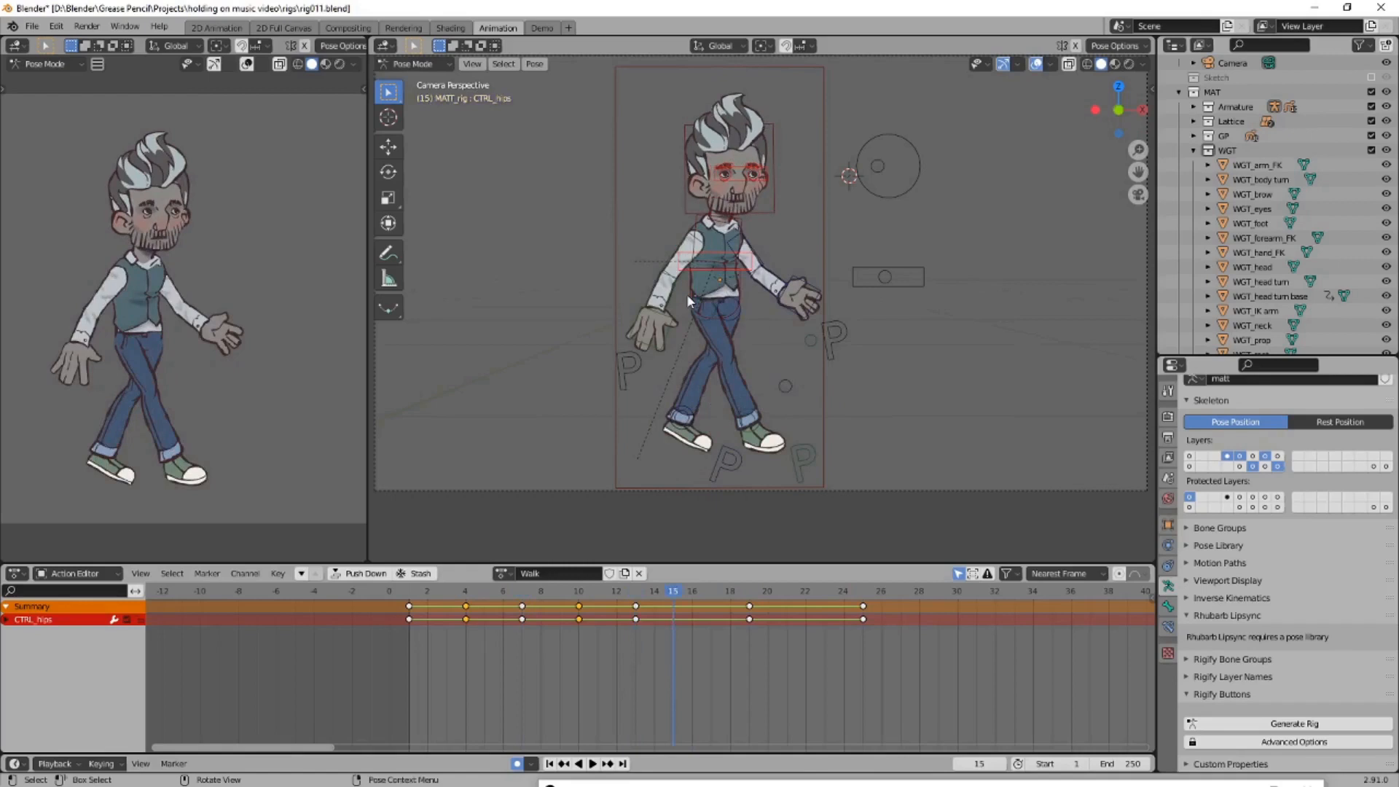
scroll(633, 691, up, 2)
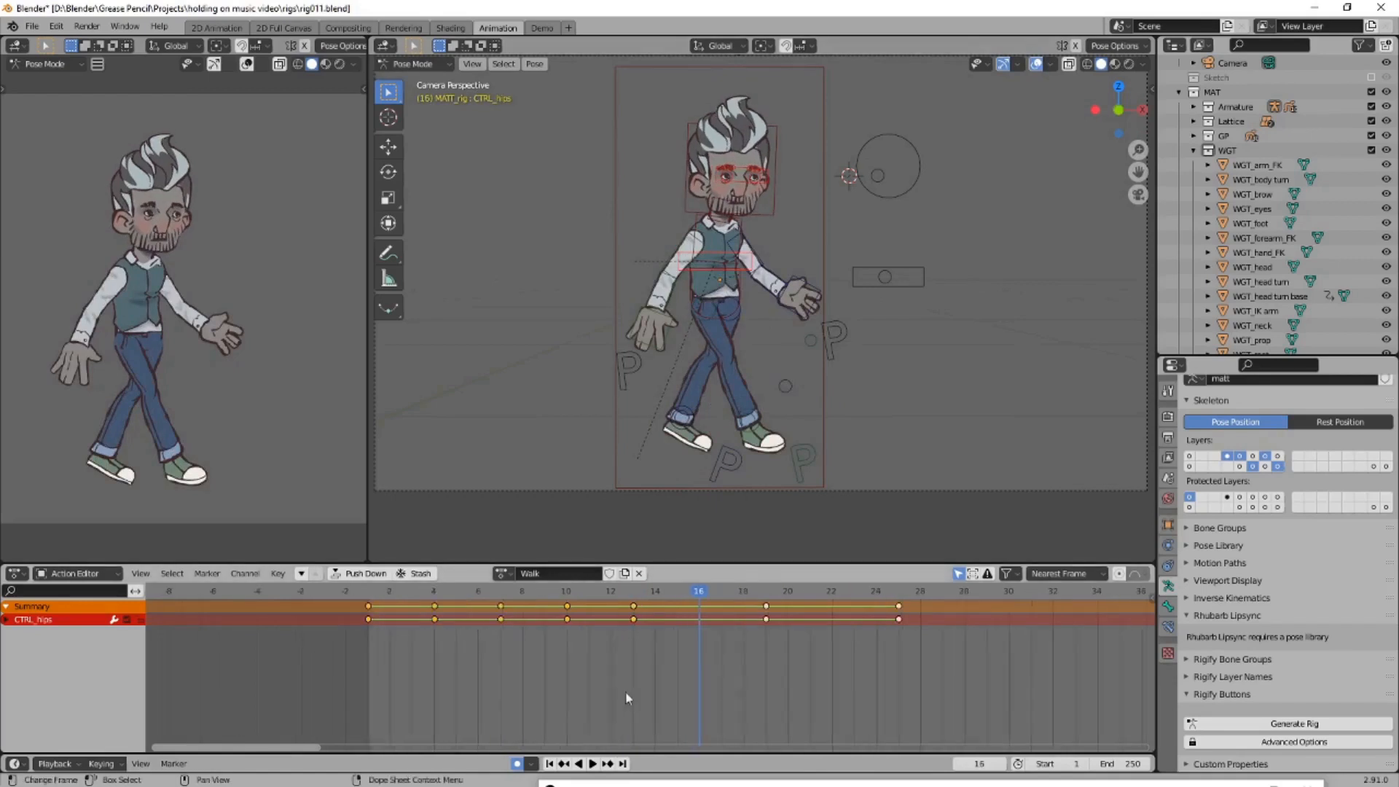
drag(587, 592, 550, 604)
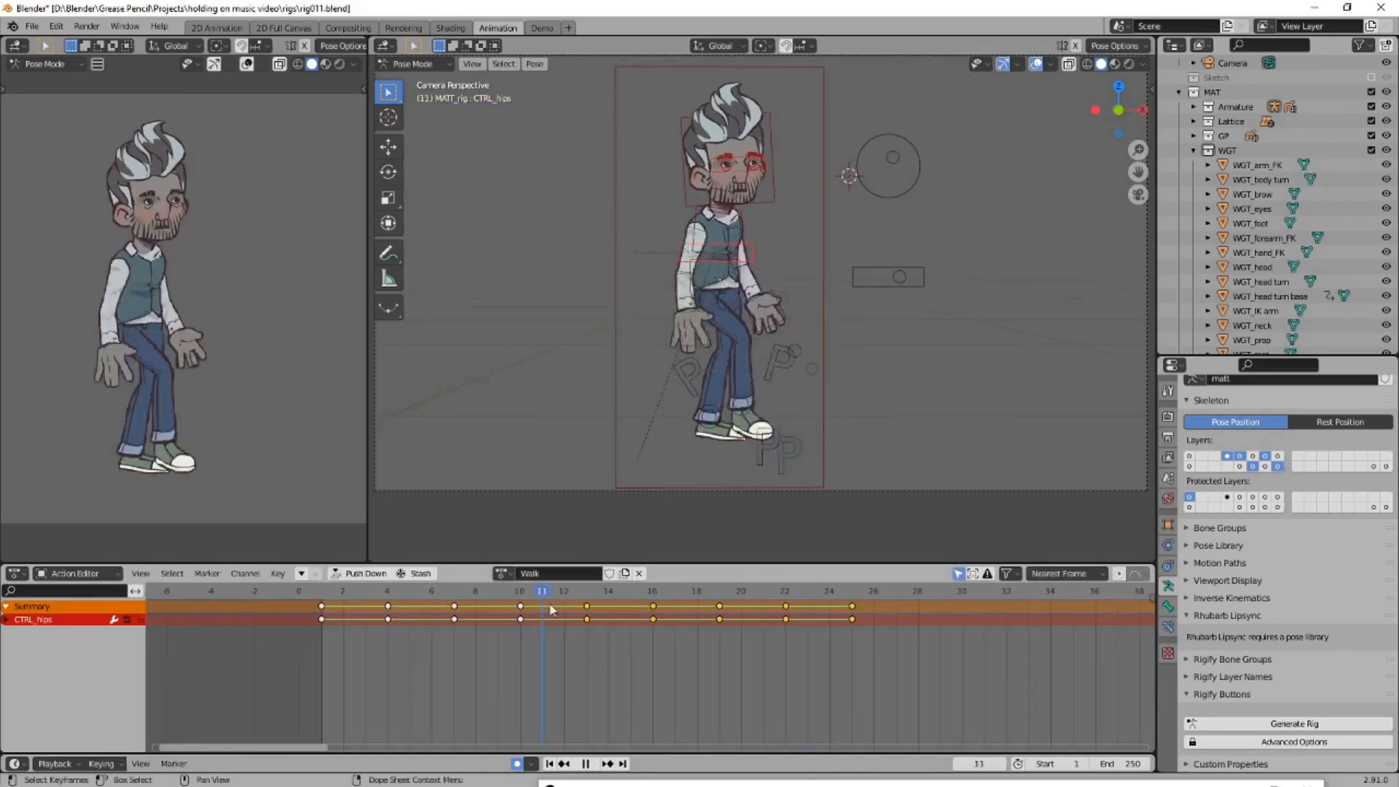
At frame 16, add a breakdown for the left foot and reposition and rotate the right foot control
scroll(733, 515, up, 3)
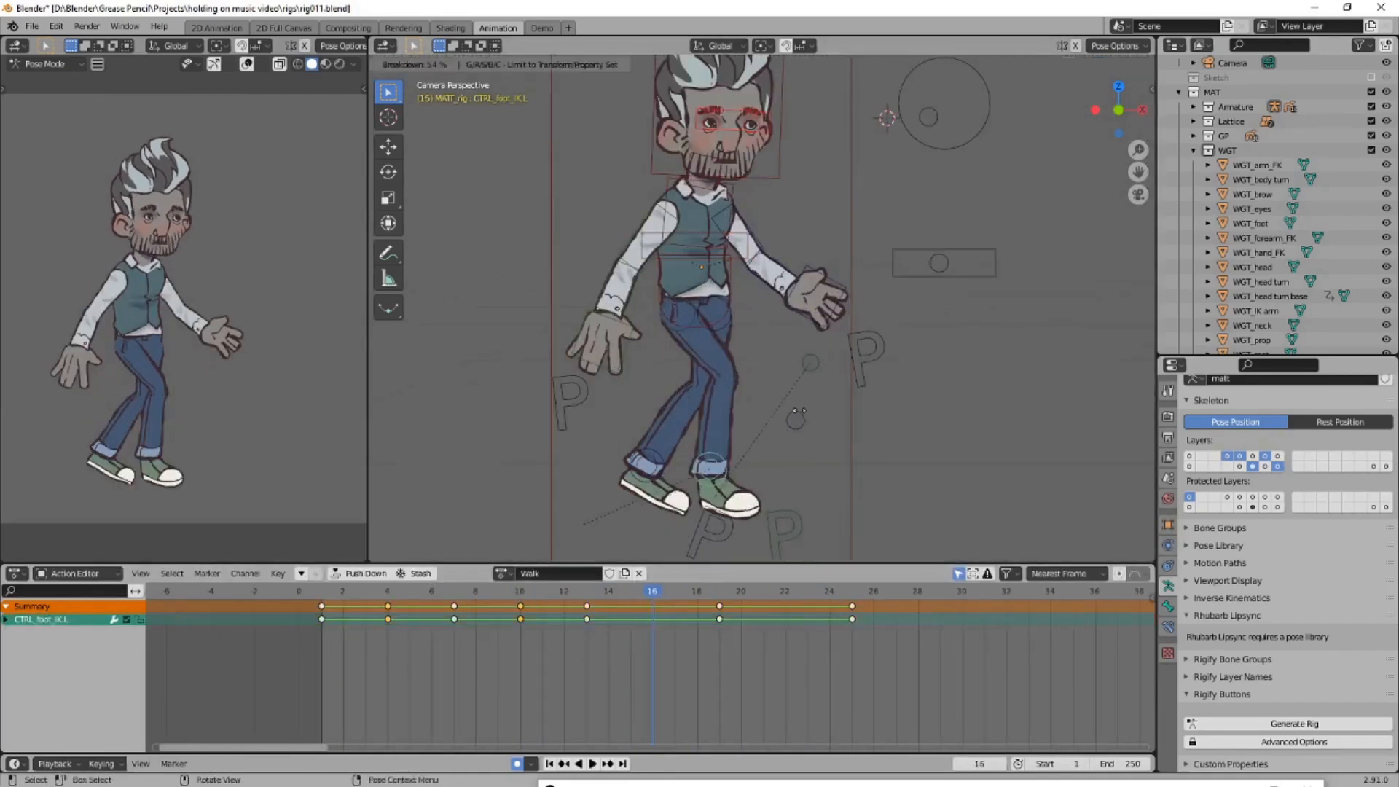
click(742, 503)
key(space)
key(Up)
key(Up)
key(Up)
scroll(744, 459, down, 2)
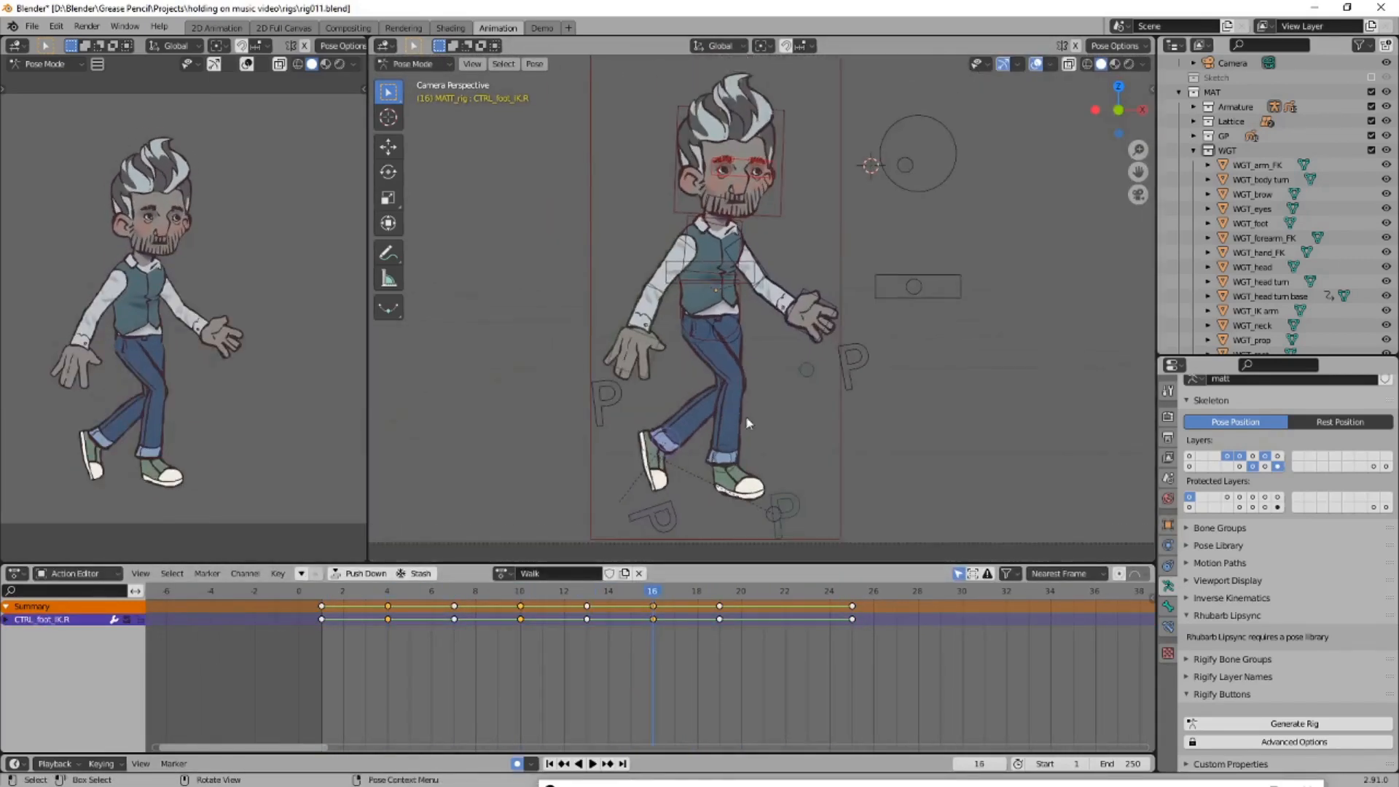
At frame 16, pose the left forearm and hand, comparing with the neighbouring key poses
scroll(725, 393, up, 2)
click(622, 267)
click(587, 346)
key(Down)
key(Up)
key(Down)
key(Up)
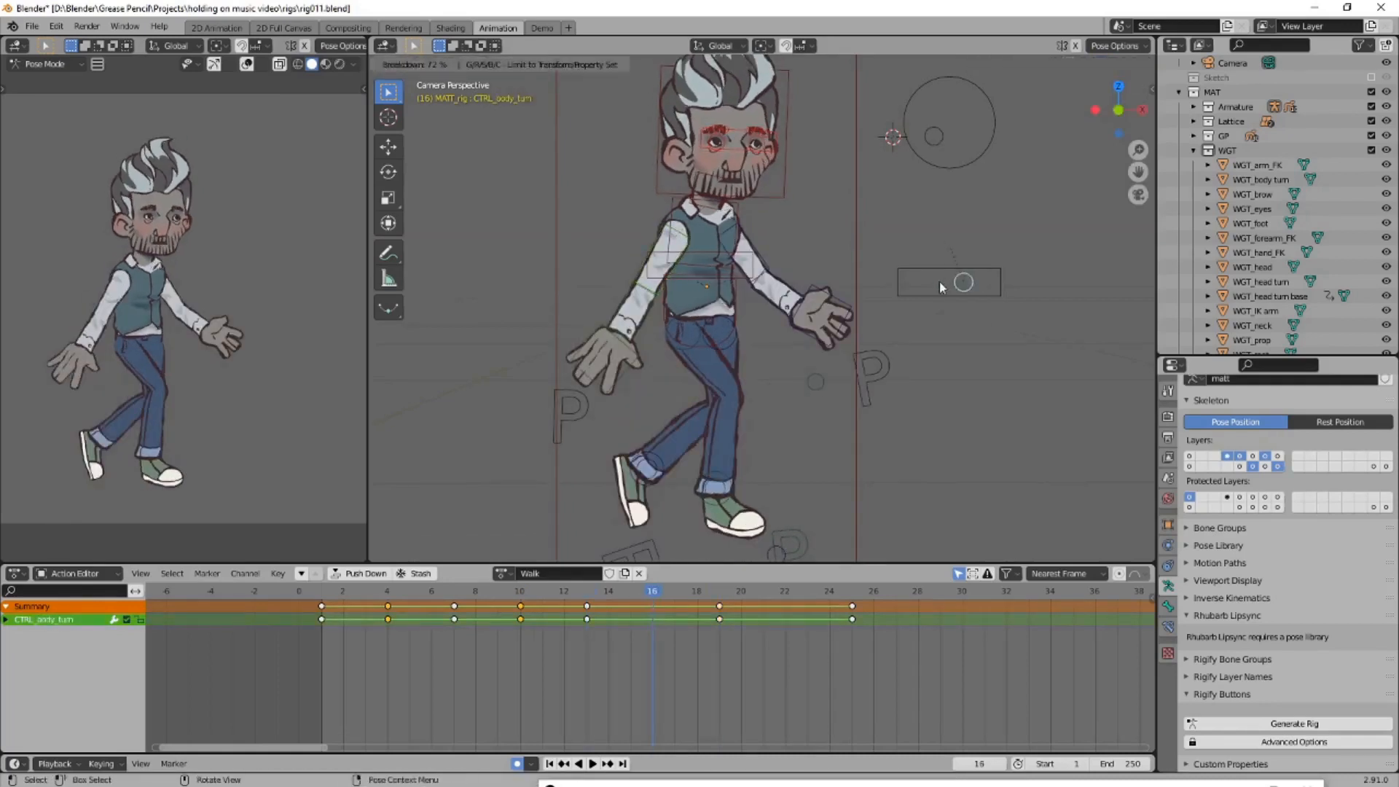
Key a breakdown of the body turn control at frame 16
key(Down)
key(Up)
key(Up)
click(666, 246)
click(971, 282)
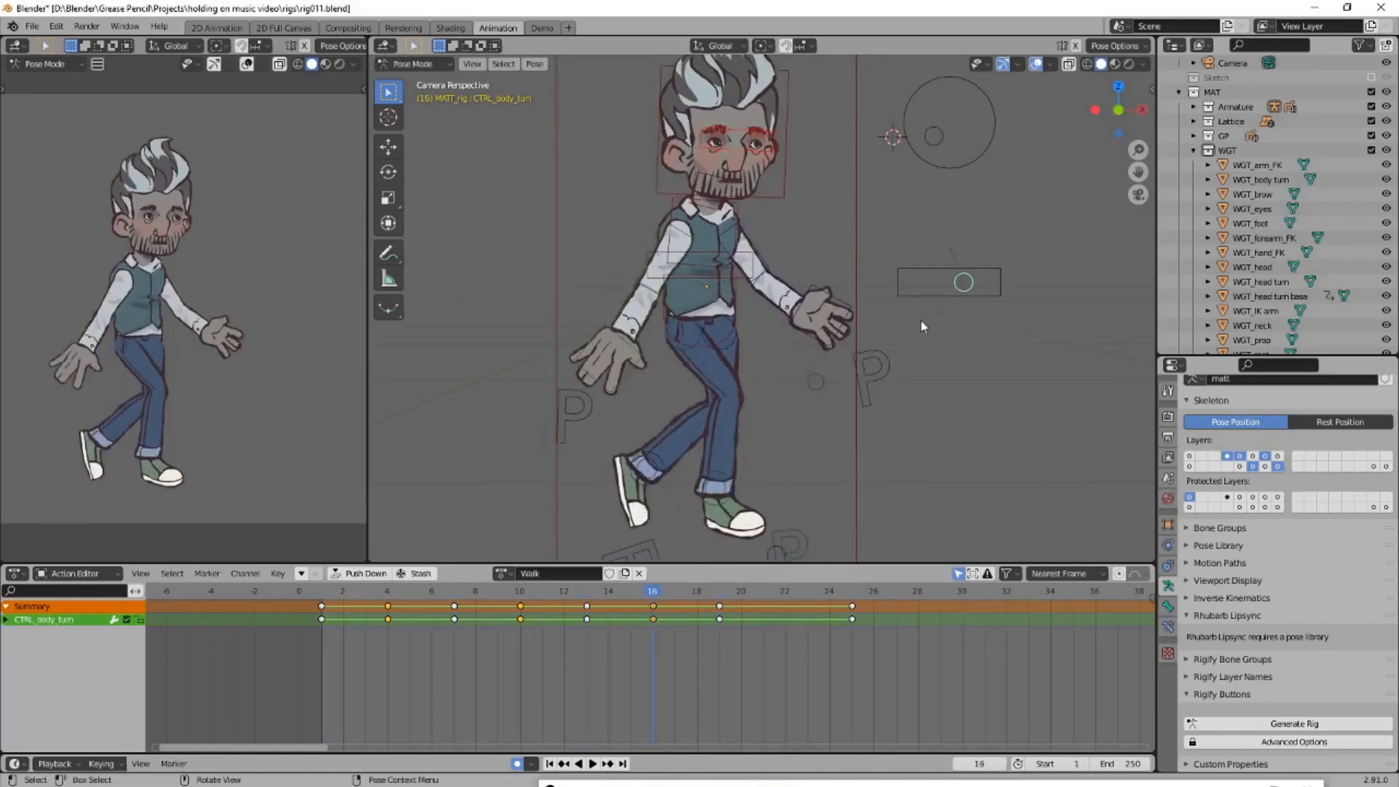
At frame 16, rotate the right arm and forearm controls downward and play back the walk
click(714, 249)
click(719, 250)
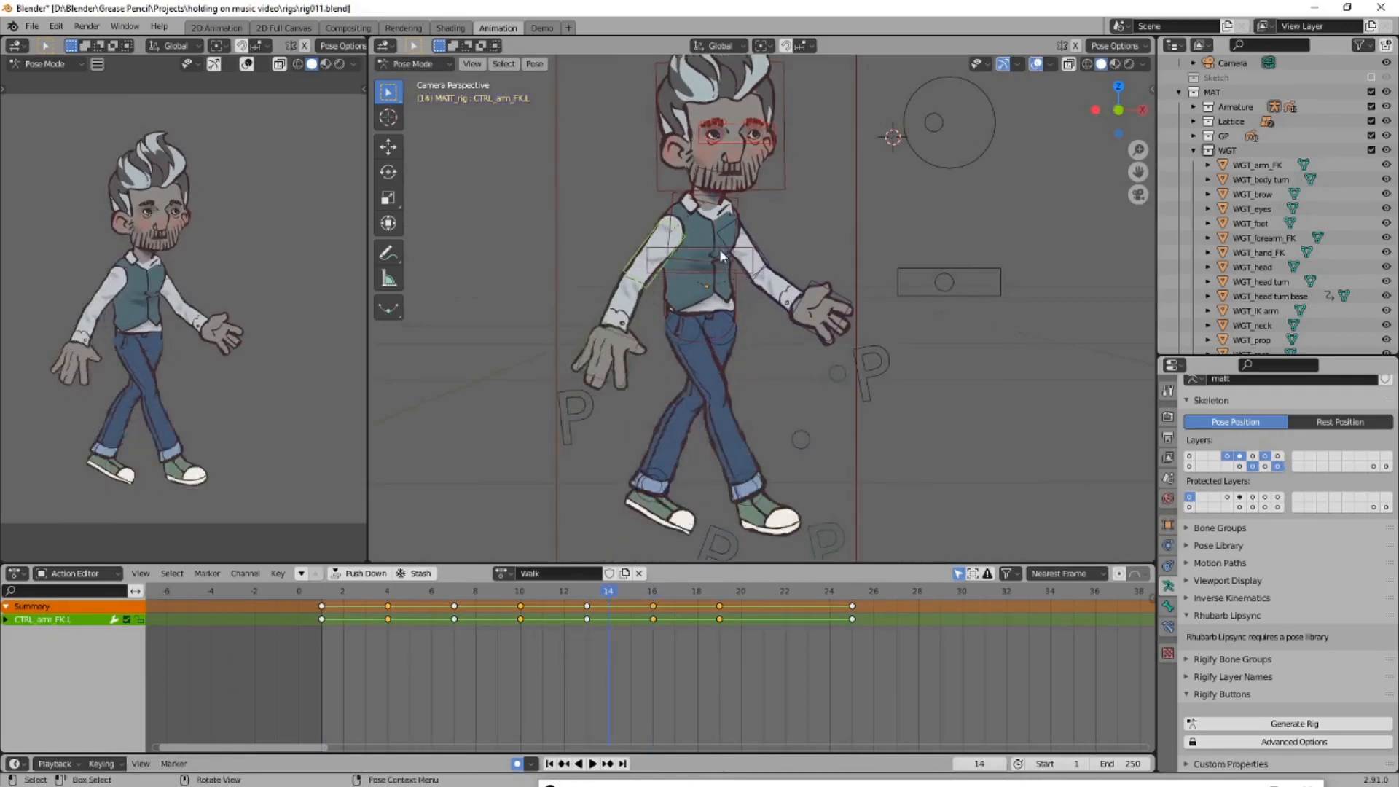
key(r)
click(903, 390)
click(737, 314)
key(r)
click(831, 288)
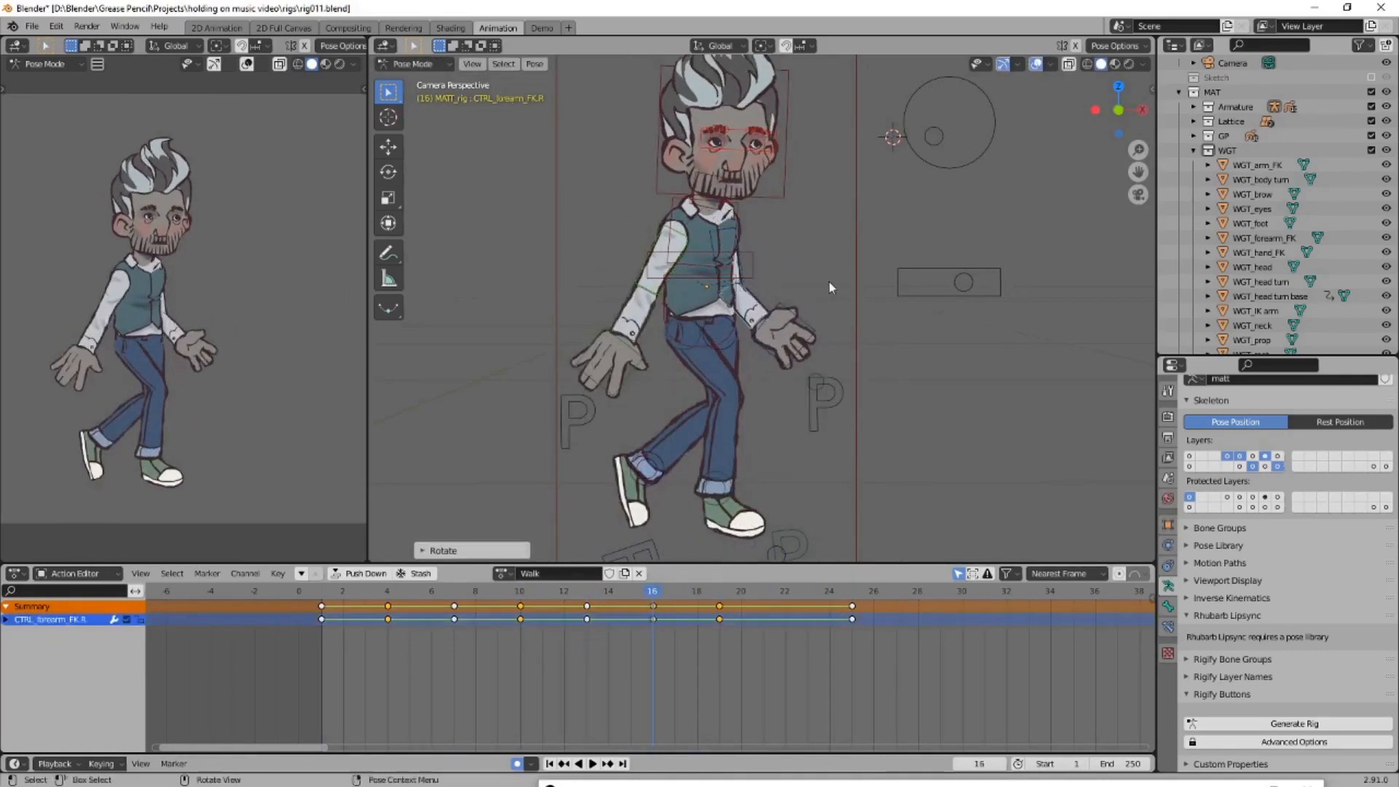
click(781, 261)
key(shift+Left)
key(shift+space)
key(Escape)
key(space)
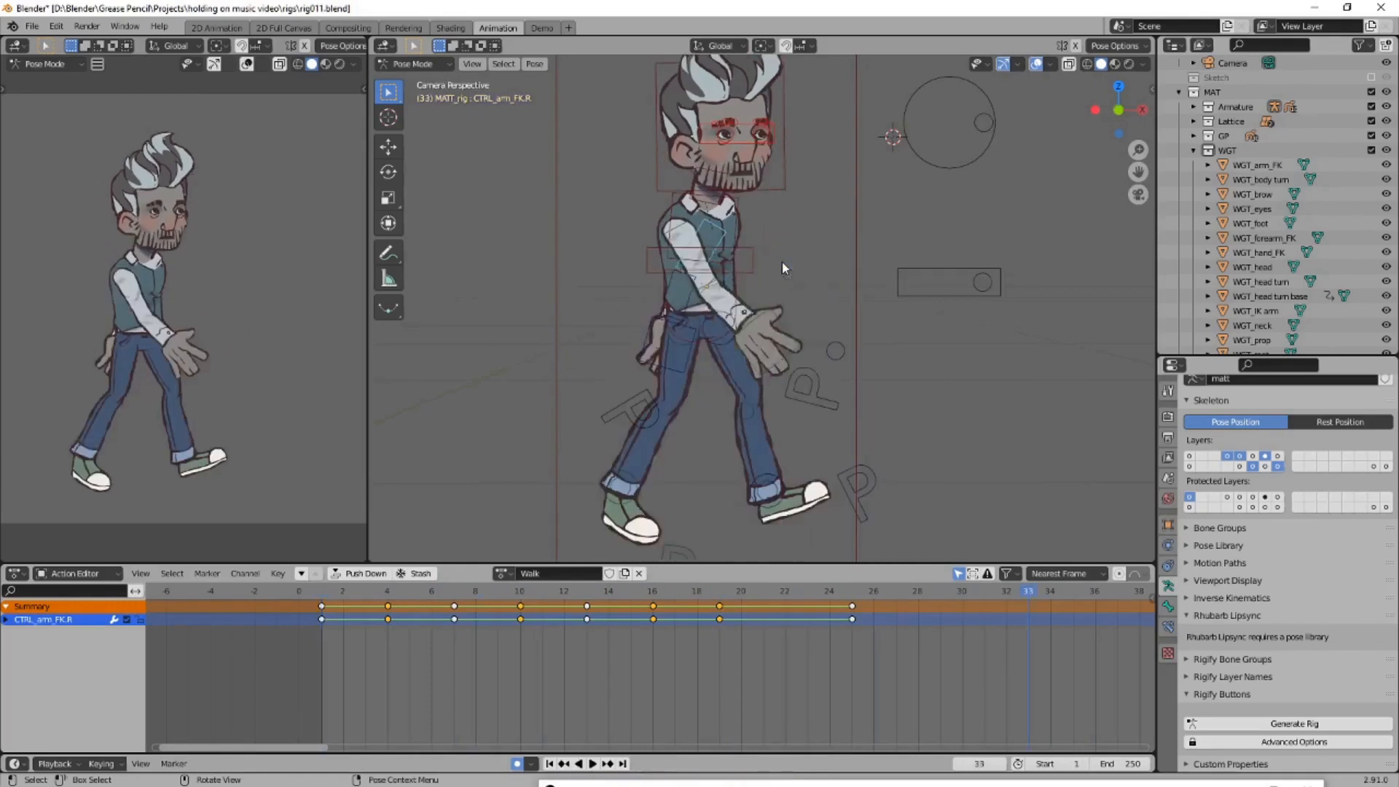
At frame 22, add an arm breakdown and reposition the right foot control, checking the motion in playback
key(space)
click(646, 243)
key(shift+e)
click(656, 252)
click(714, 506)
click(703, 471)
key(g)
click(820, 444)
key(shift+Left)
key(space)
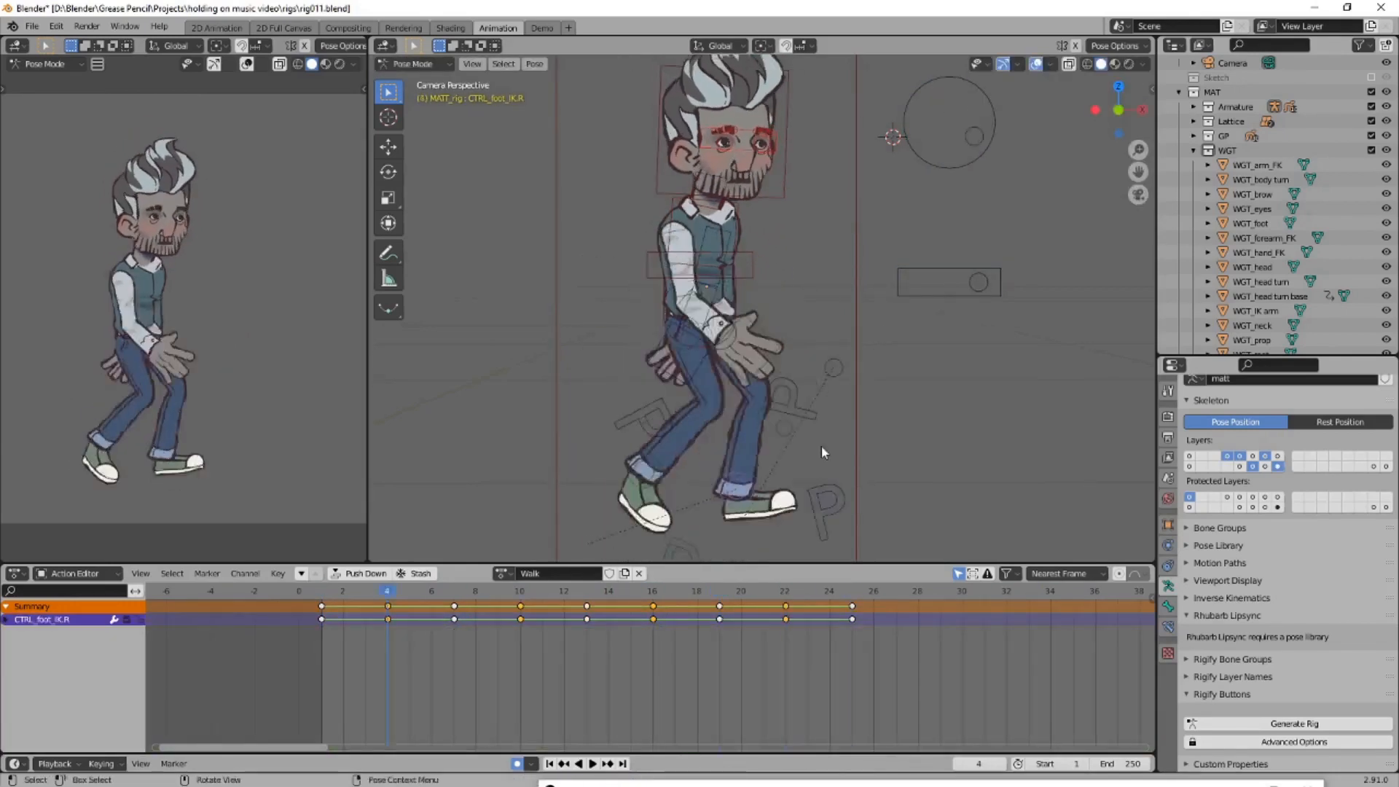
At frame 22, rotate the left arm and forearm controls into the in-between pose
key(space)
click(679, 255)
key(r)
click(692, 321)
key(r)
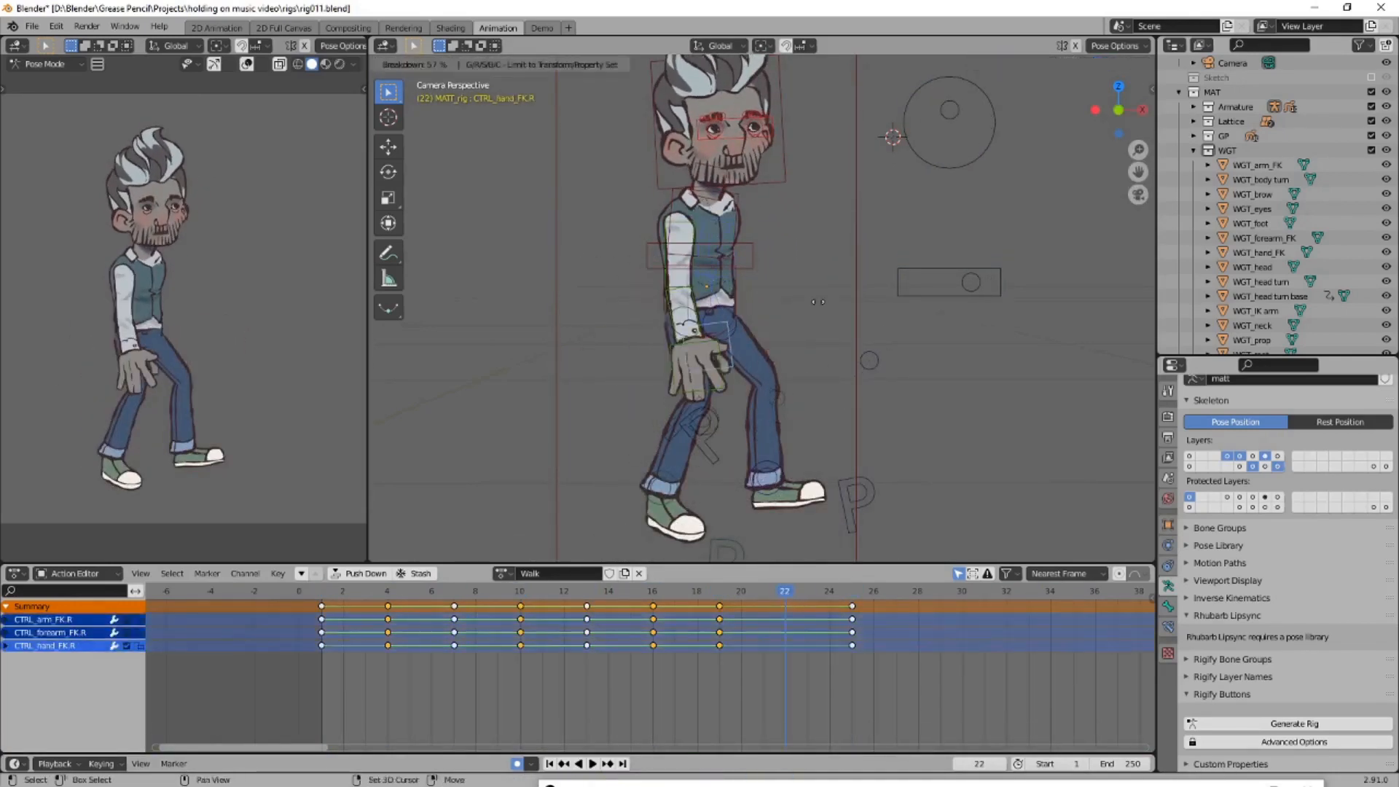
At frame 22, key the breakdown of the right arm, forearm and hand and rotate the right hand
scroll(700, 365, up, 3)
click(599, 418)
key(r)
key(Up)
key(shift+Left)
key(space)
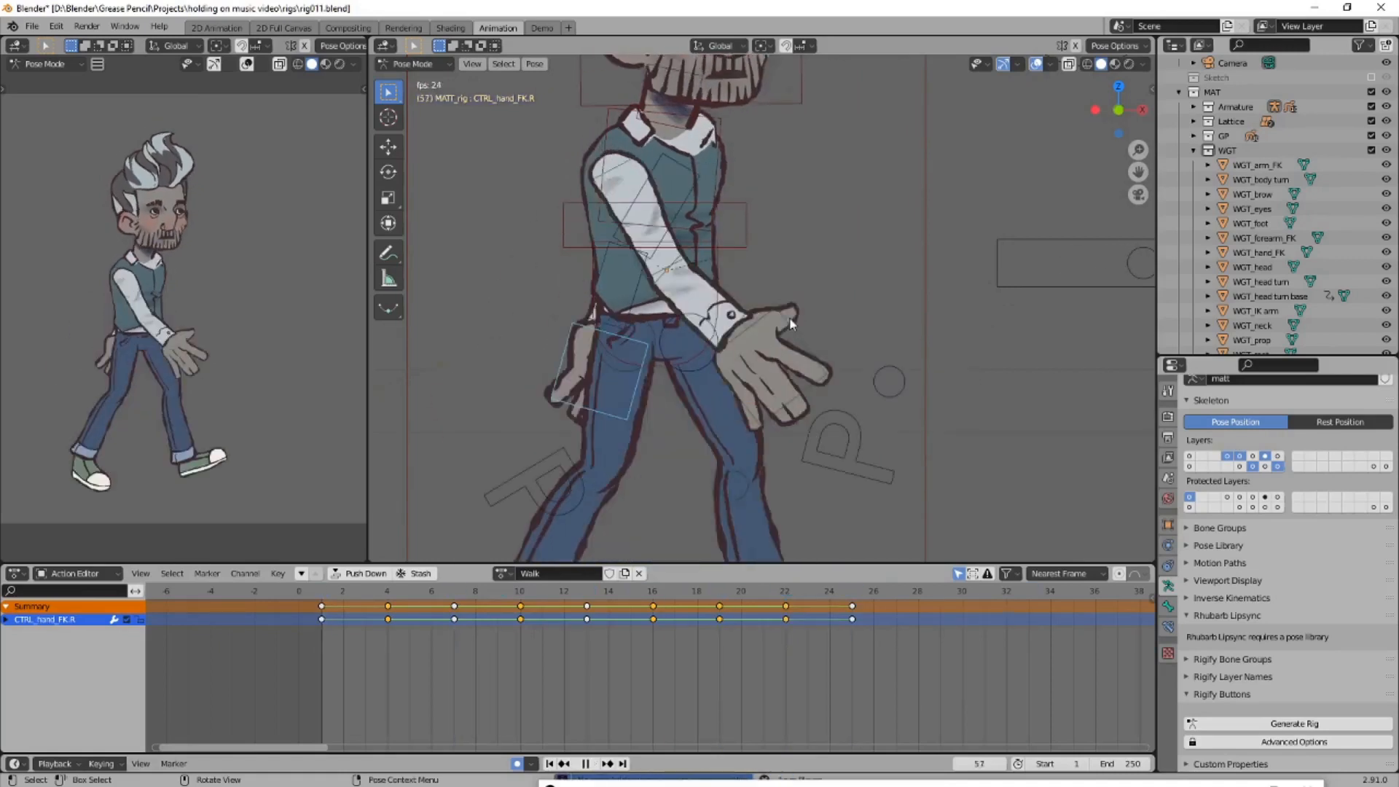
Play back the walk cycle and step through its keyframes to examine the poses
scroll(759, 370, down, 6)
key(shift+Left)
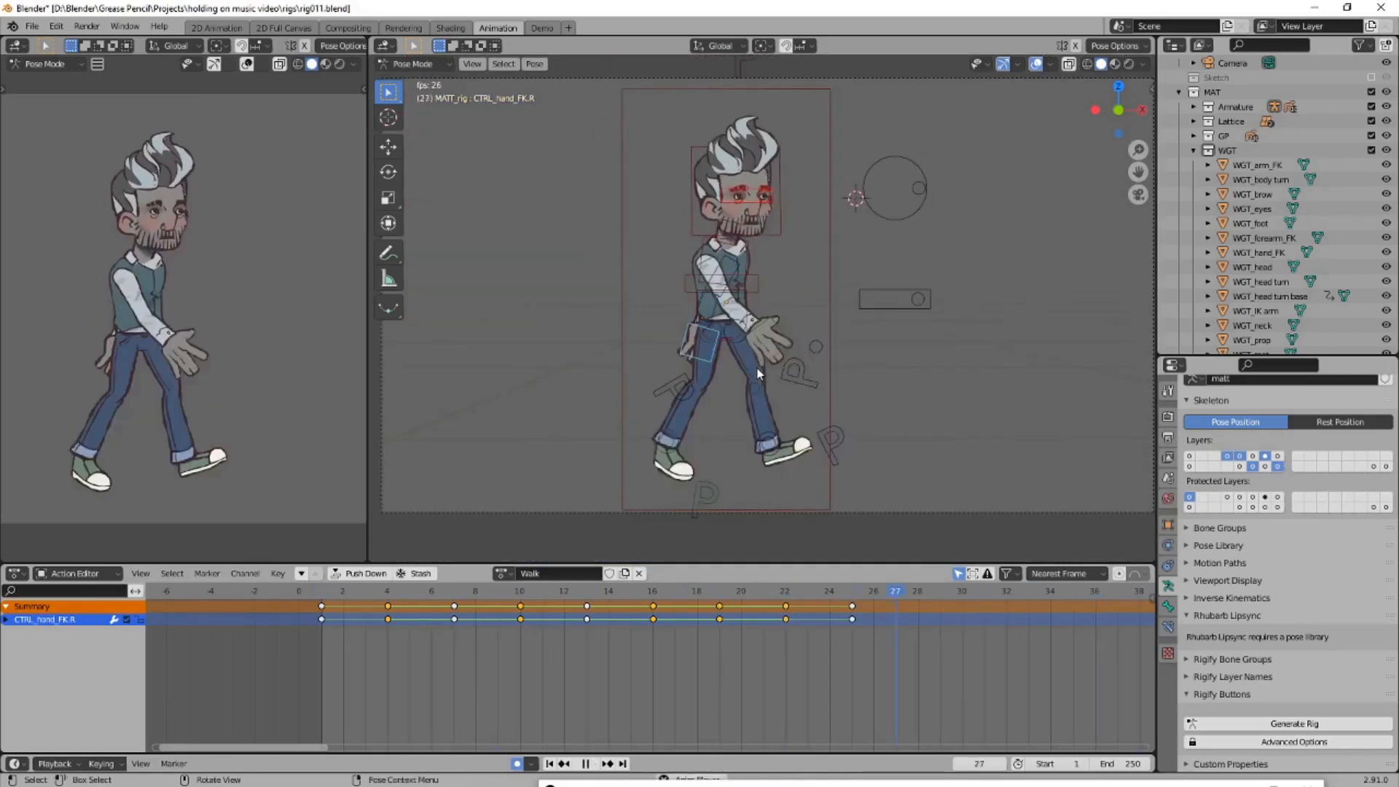
key(space)
key(shift+Left)
scroll(837, 470, up, 3)
key(Up)
key(Up)
key(Up)
key(Up)
key(Up)
key(Down)
At frame 13, reposition the left thigh control and delete its keyframe at frame 19
scroll(729, 422, up, 4)
click(685, 370)
click(659, 379)
key(g)
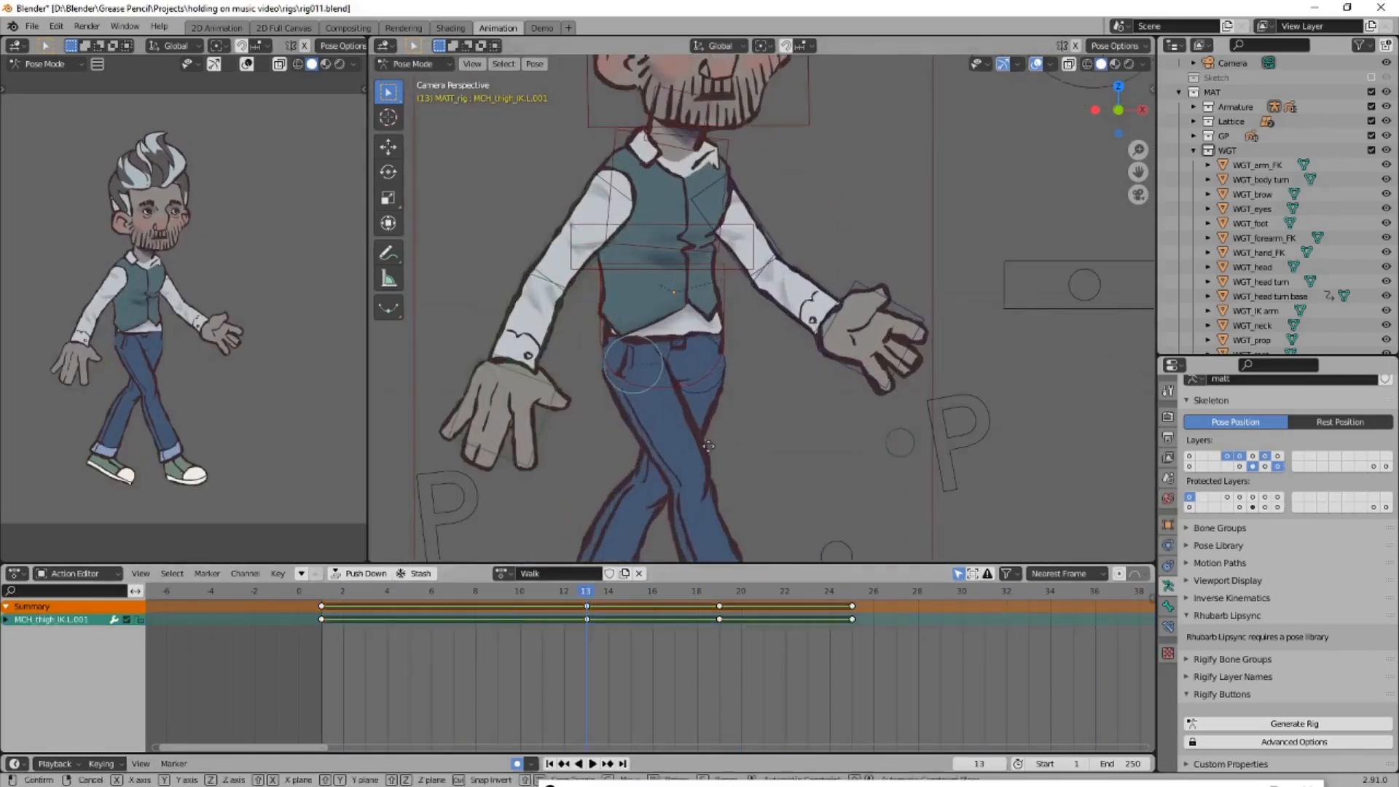
click(717, 445)
scroll(718, 446, down, 1)
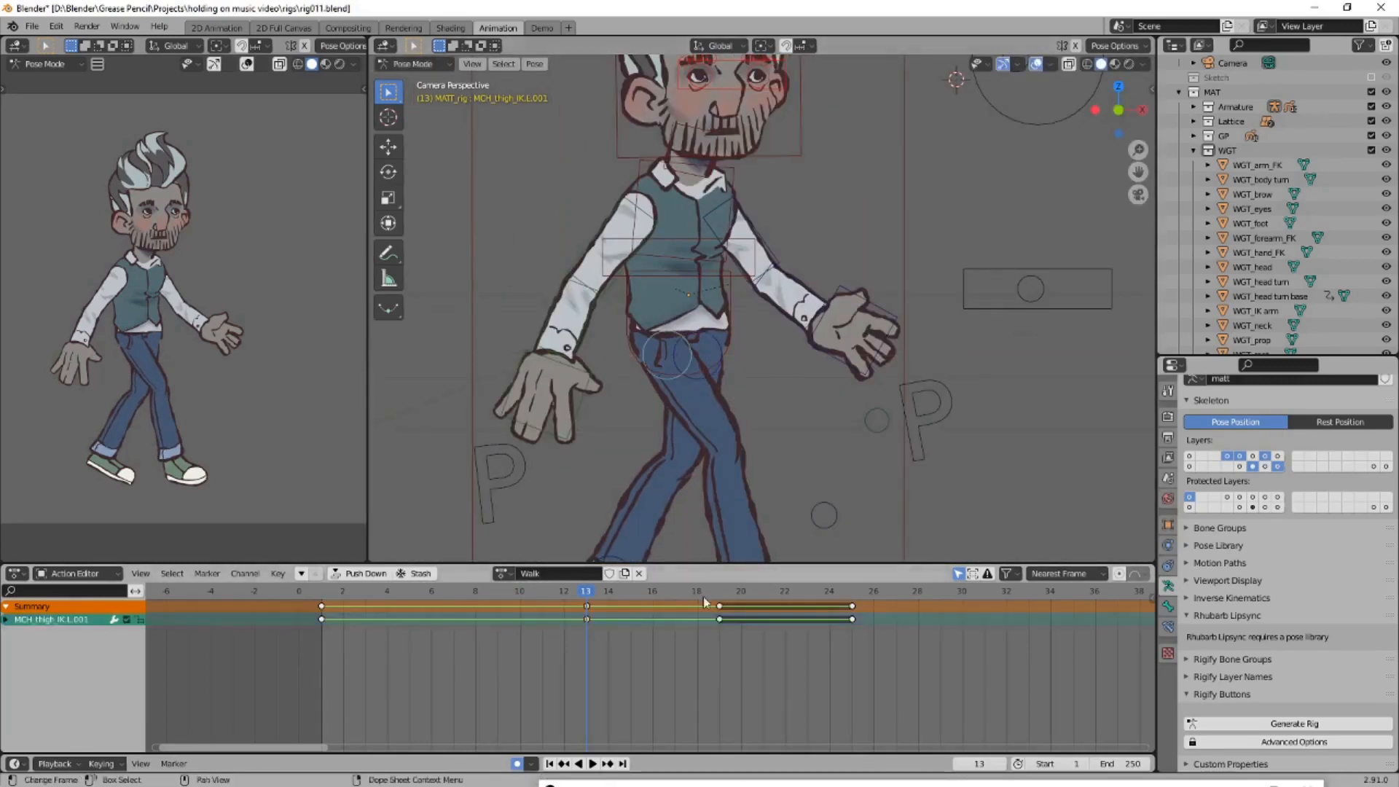
click(719, 606)
key(x)
click(719, 606)
Select both thigh controls and create breakdown poses for them between the existing key poses
drag(408, 593, 697, 594)
scroll(626, 372, up, 1)
key(a)
scroll(665, 413, up, 2)
click(629, 418)
shift+click(615, 419)
key(shift+e)
click(608, 495)
key(shift+e)
click(692, 510)
At frame 22, create a breakdown pose for both thigh controls and play back the walk cycle
drag(717, 594, 786, 592)
key(a)
click(628, 341)
key(a)
click(628, 341)
shift+click(623, 332)
key(shift+e)
click(623, 332)
key(shift+e)
key(shift+e)
scroll(734, 459, down, 4)
key(space)
key(a)
key(space)
At frame 22, rotate the left arm forward and the right arm backward
scroll(729, 364, up, 4)
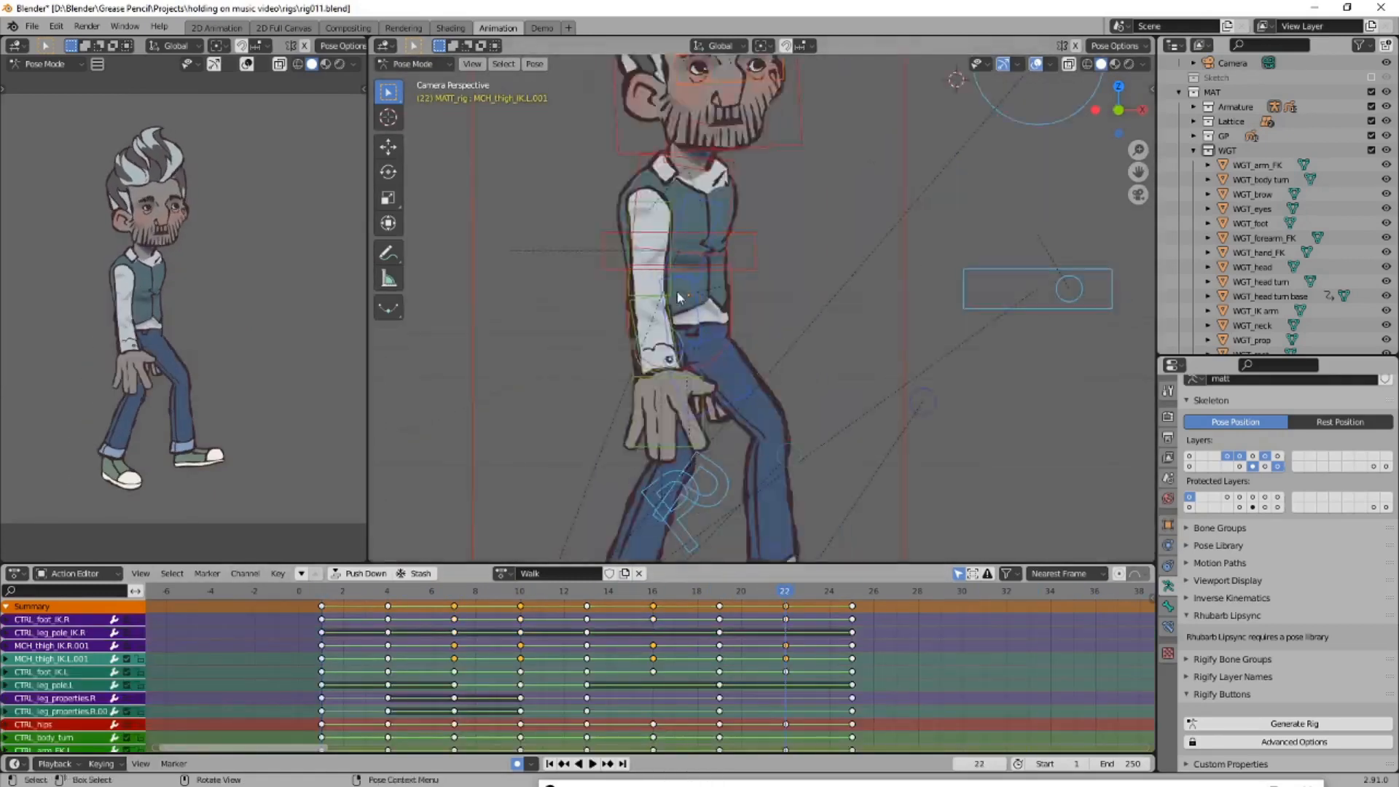
click(676, 292)
key(r)
click(707, 330)
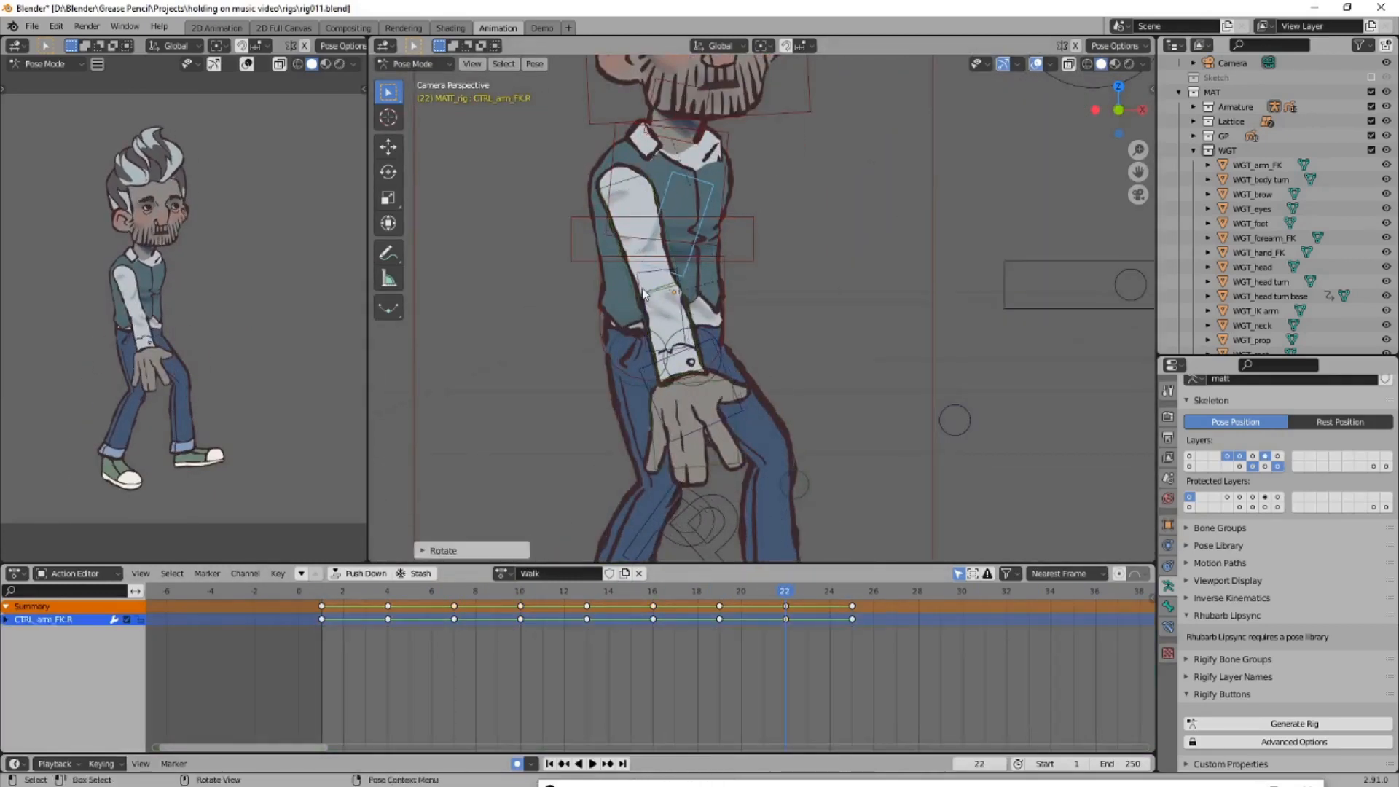
At frame 22, rotate the right forearm control to refine the arm's swing
click(643, 289)
key(r)
click(575, 302)
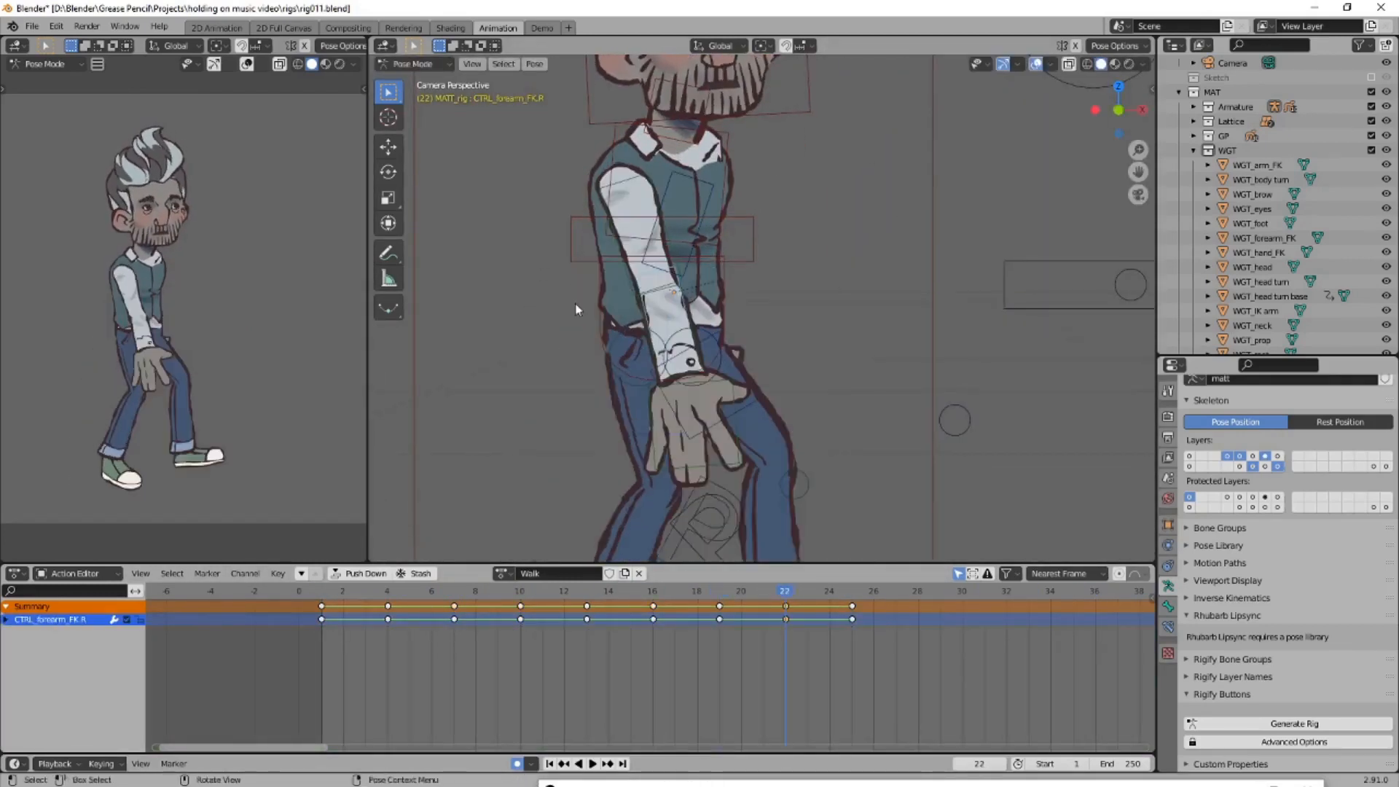
Play back the walk cycle with the whole character in view and save the file
key(space)
scroll(575, 301, down, 6)
key(space)
key(ctrl+s)
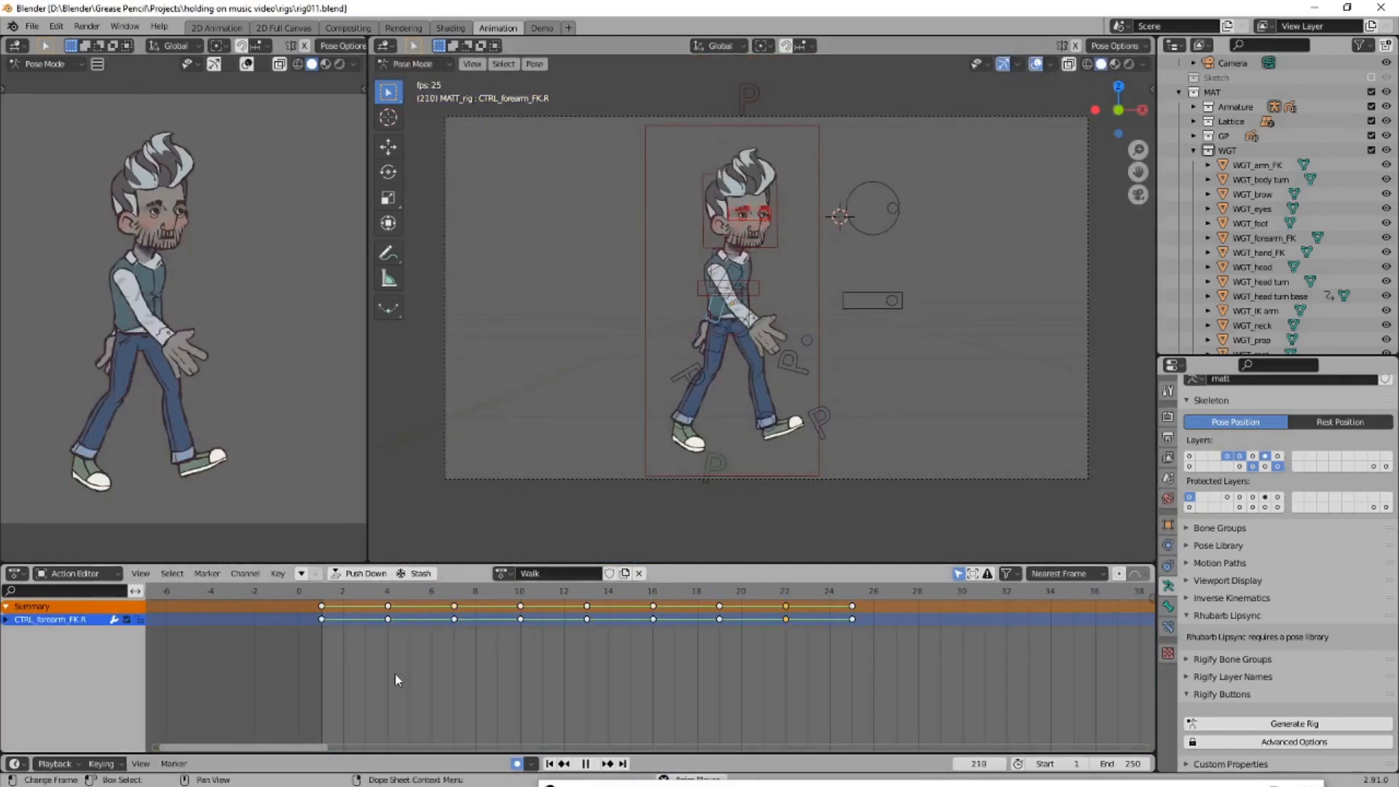
End the animation range at frame 24 and set all the rig controls' keyframes to Bezier interpolation
key(space)
key(Down)
key(Left)
key(ctrl+End)
key(space)
key(t)
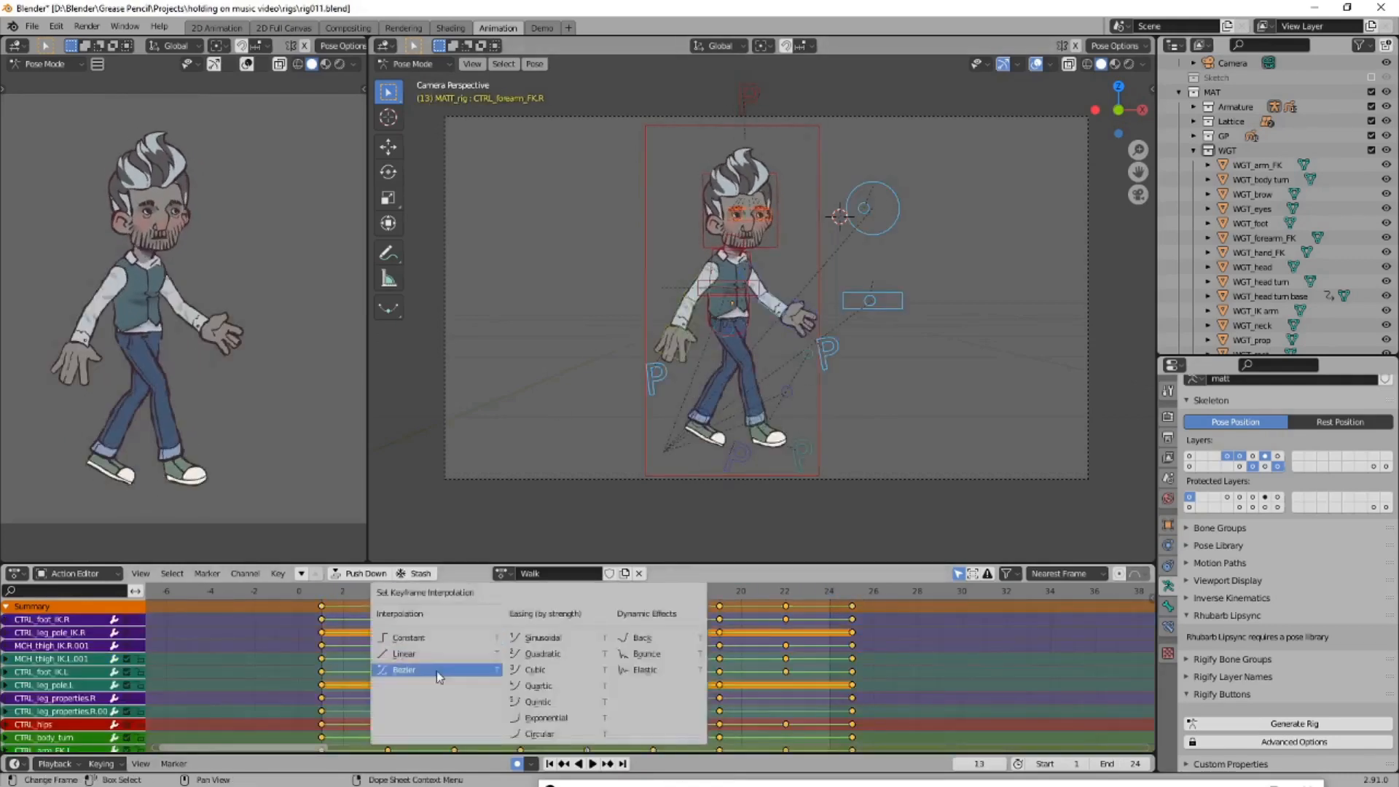
click(435, 671)
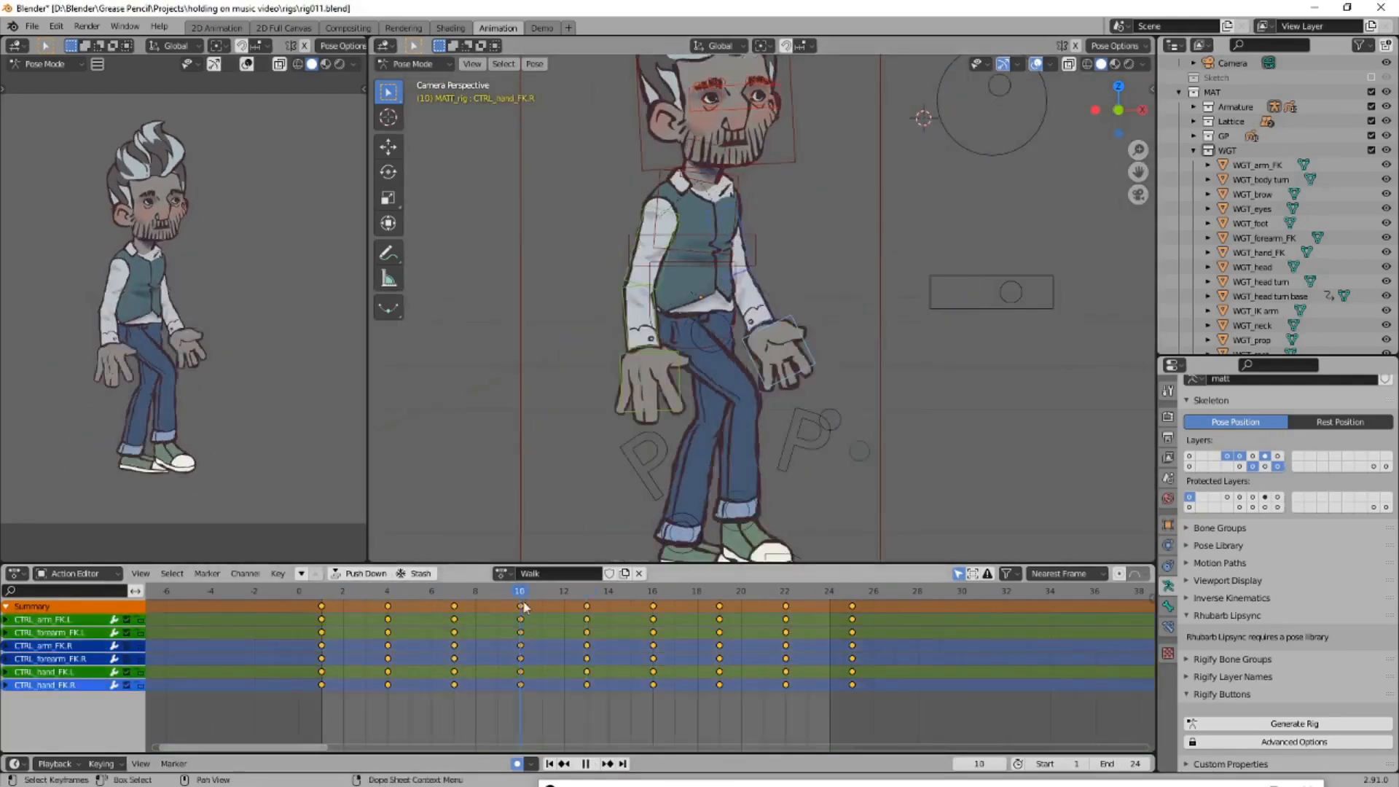
At frame 10, rotate the left and right upper arm controls and play back the walk cycle
click(632, 255)
key(r)
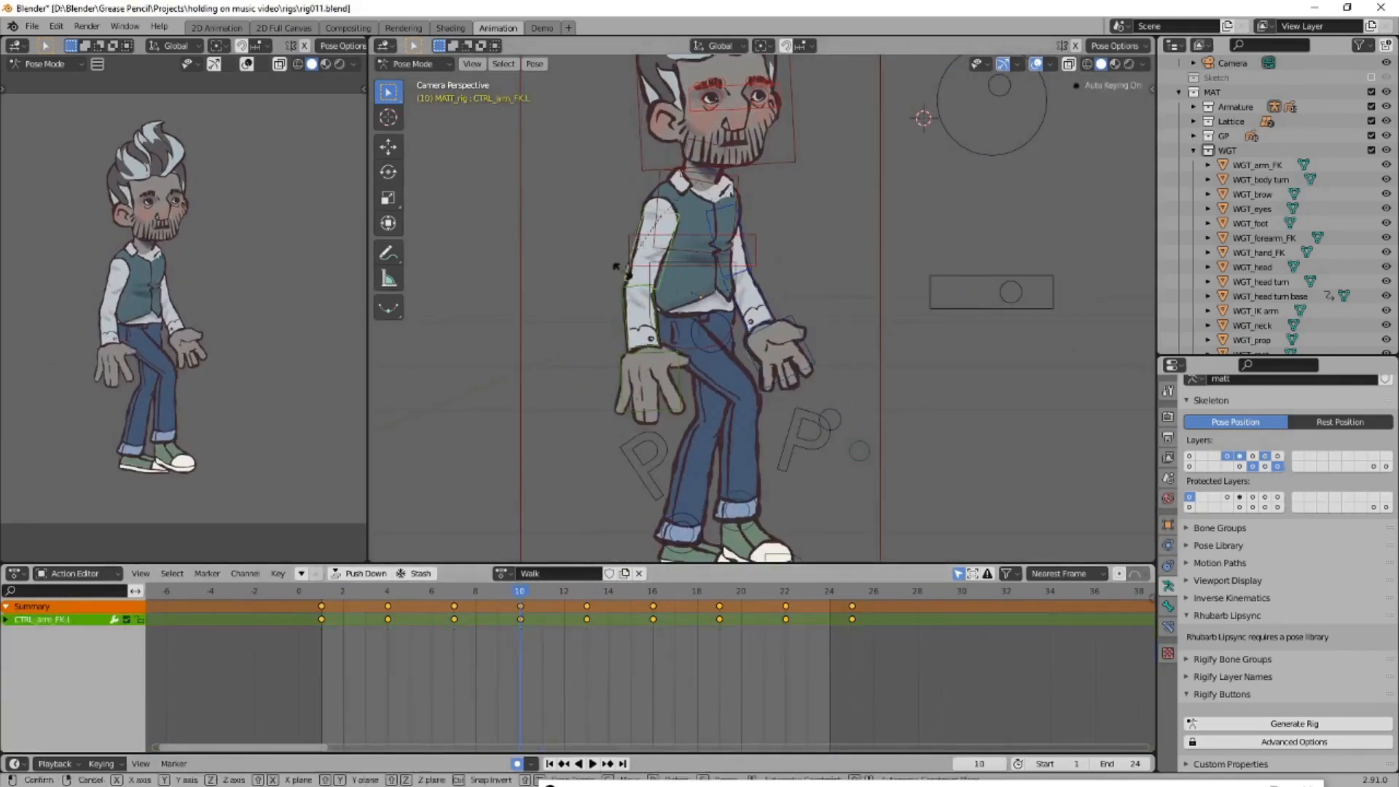
click(614, 271)
click(745, 244)
key(r)
click(798, 210)
key(space)
key(space)
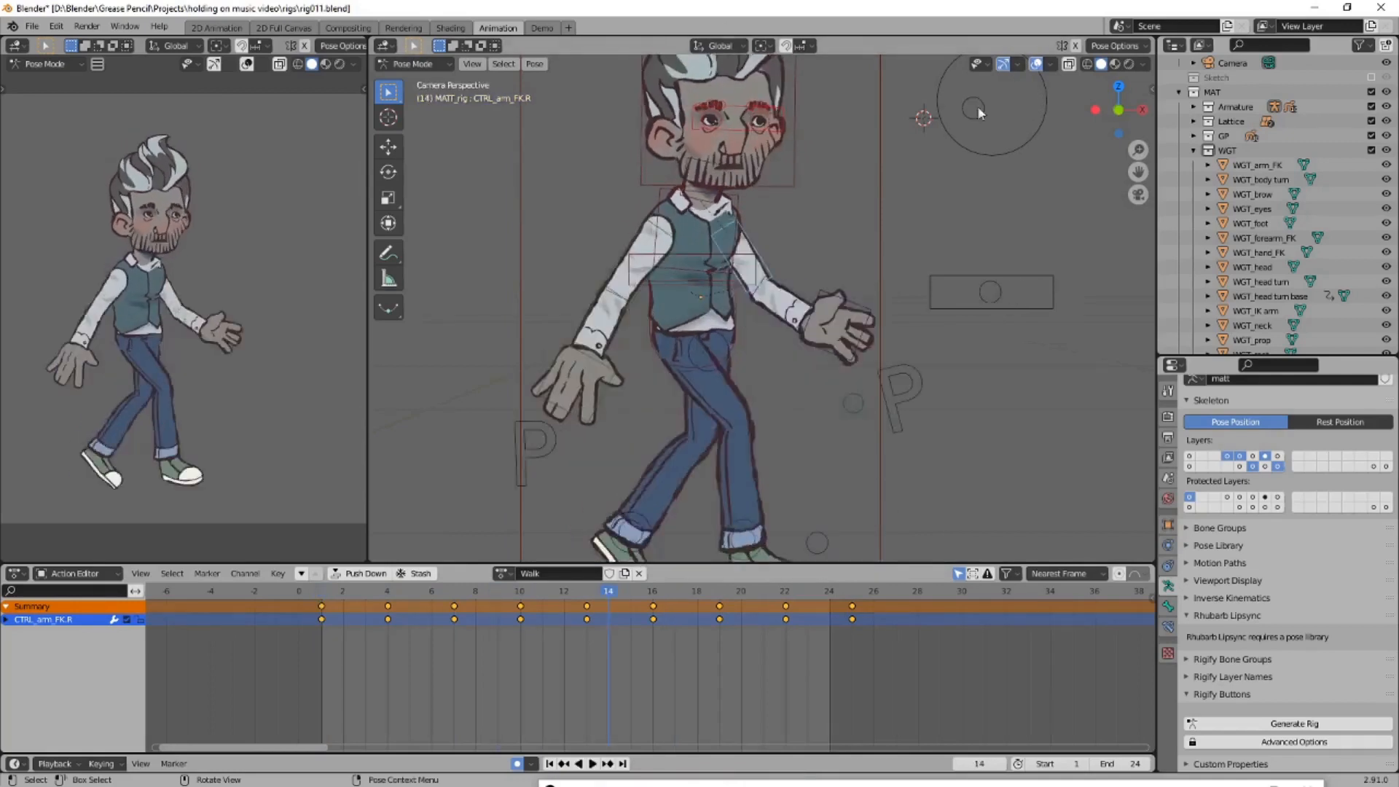
Change the character preview viewport to a Graph Editor and expand the hips control's animation channels
click(977, 106)
scroll(874, 123, down, 1)
click(16, 46)
click(164, 114)
click(654, 277)
ctrl+click(16, 105)
click(40, 46)
scroll(258, 303, down, 6)
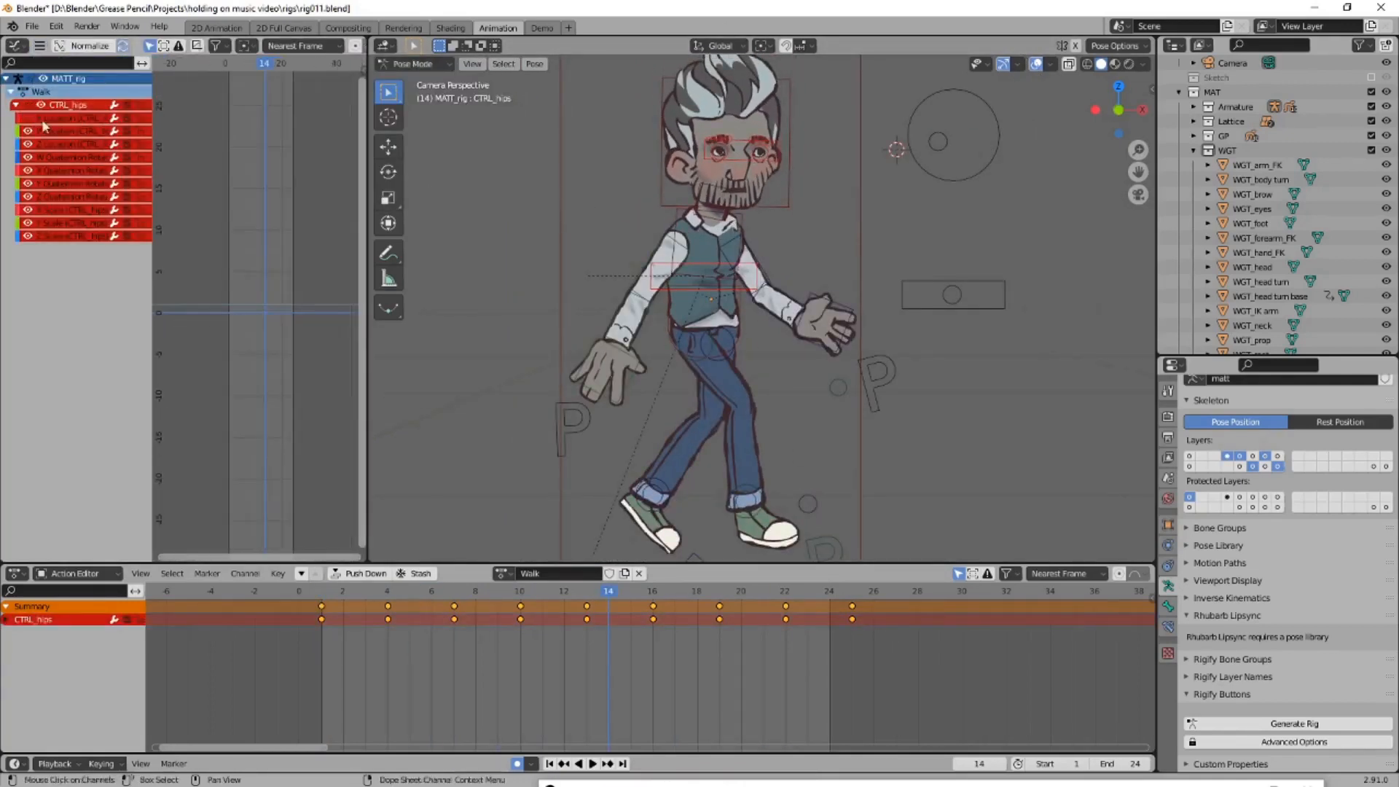
Widen the Graph Editor and display the hips control's X Location curve
click(71, 131)
scroll(277, 302, up, 8)
drag(368, 300, 631, 295)
key(Home)
key(g)
right_click(1056, 344)
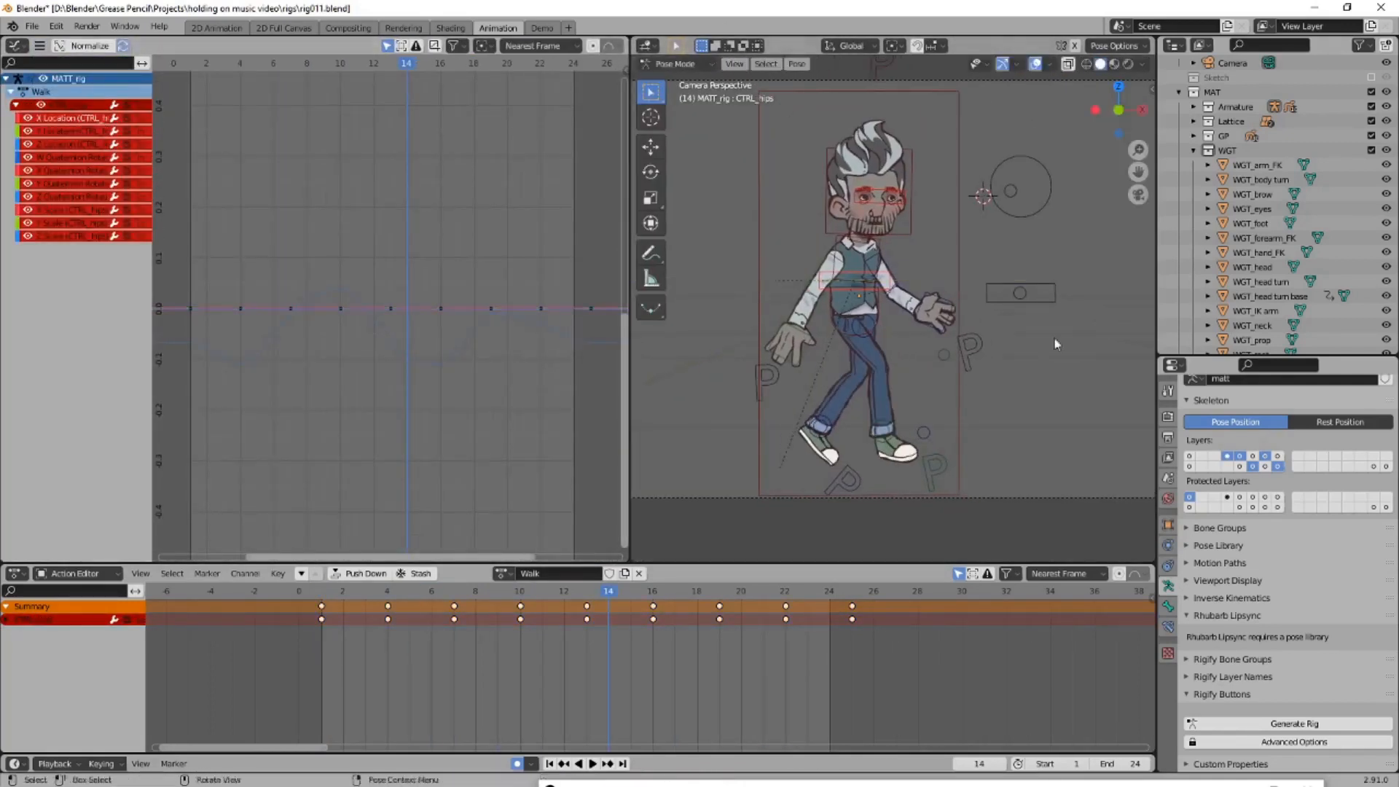
Reshape the hips' Z Location curve into a smooth wave, moving its peak keys to frames 9 and 20
click(60, 146)
scroll(306, 240, down, 1)
drag(344, 66, 484, 66)
drag(483, 313, 484, 290)
click(457, 380)
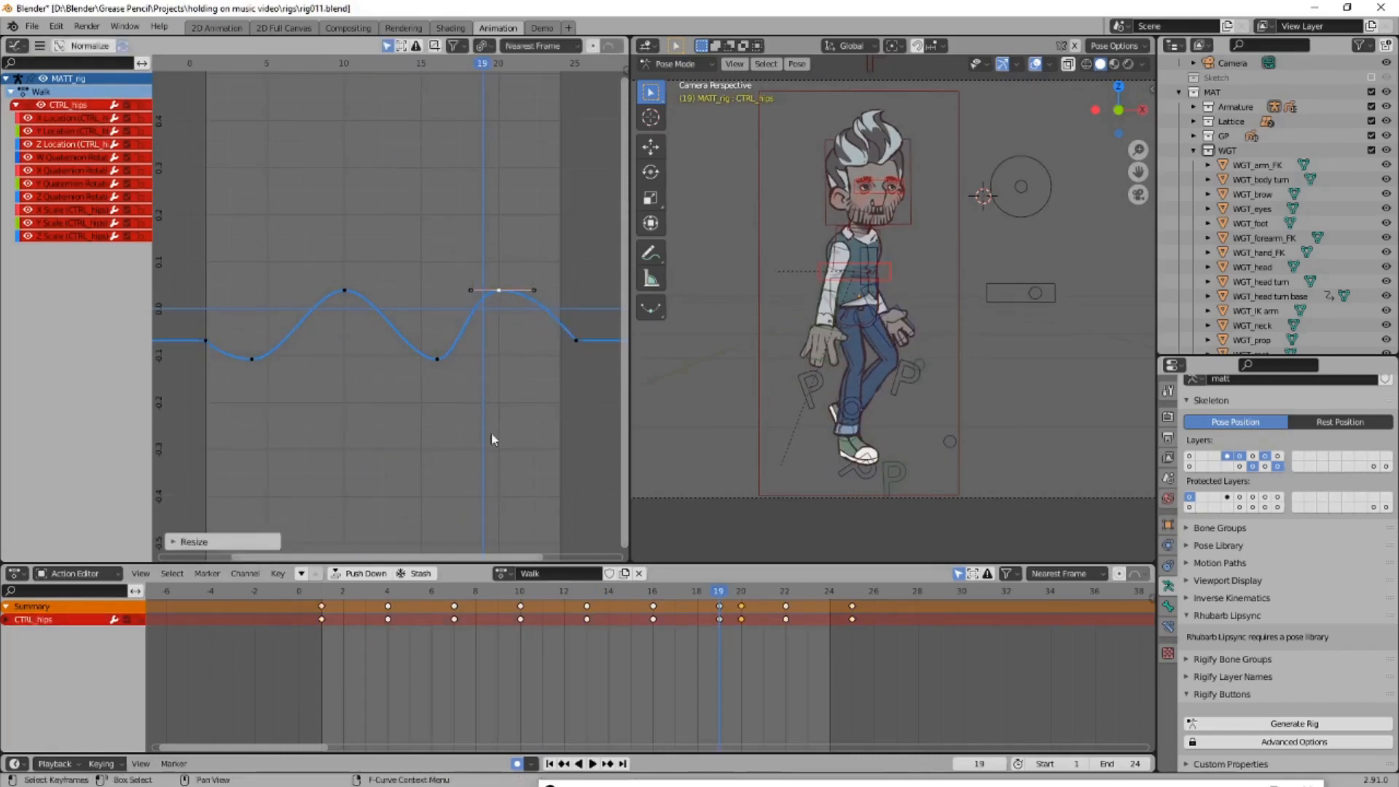
drag(353, 290, 338, 291)
drag(505, 68, 461, 69)
Check the hips control's W Quaternion Rotation and Y Scale curves
click(73, 158)
scroll(456, 292, down, 10)
middle_drag(456, 291, 439, 466)
click(78, 222)
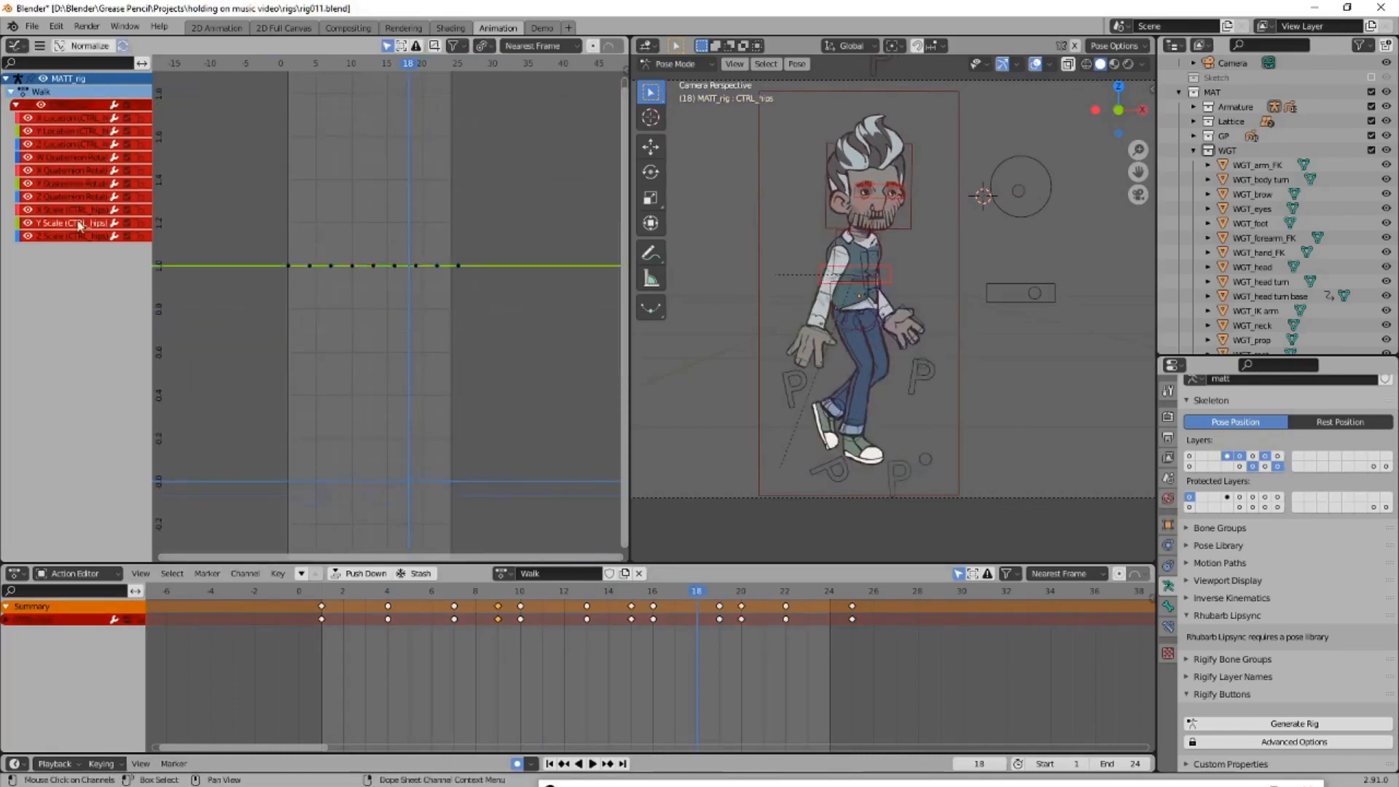
drag(382, 246, 432, 286)
scroll(211, 241, down, 3)
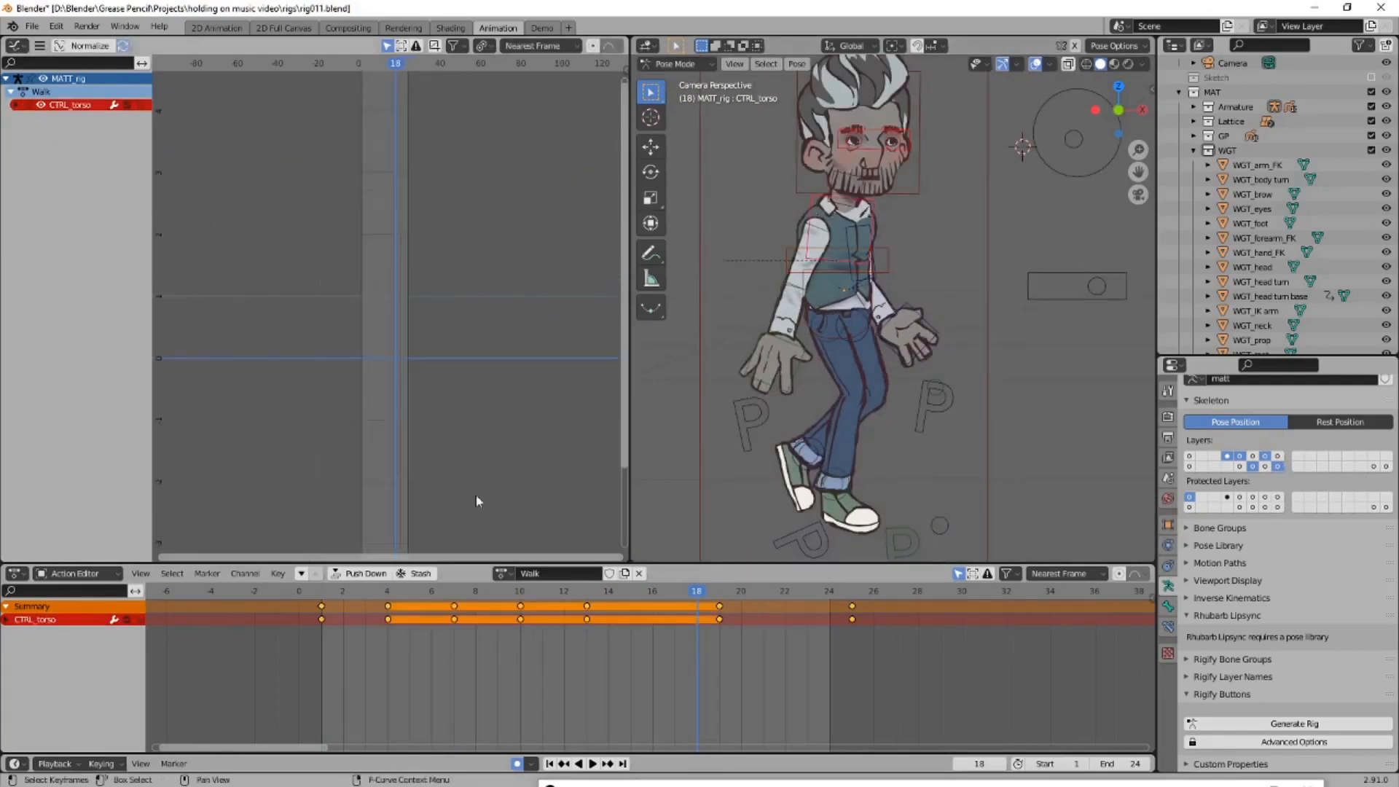
Duplicate the torso control's keys into the cycle's second half and shape its X Location curve into a repeating wave
key(shift+d)
drag(519, 591, 297, 610)
click(16, 105)
click(72, 118)
key(g)
scroll(205, 245, up, 10)
click(206, 245)
key(Home)
scroll(319, 313, down, 6)
drag(318, 317, 539, 282)
key(s)
Offset the torso's X Location curve two frames later and steepen the handles of its end keys
drag(299, 591, 852, 591)
scroll(452, 338, up, 2)
key(r)
click(413, 201)
key(a)
key(g)
drag(543, 277, 574, 450)
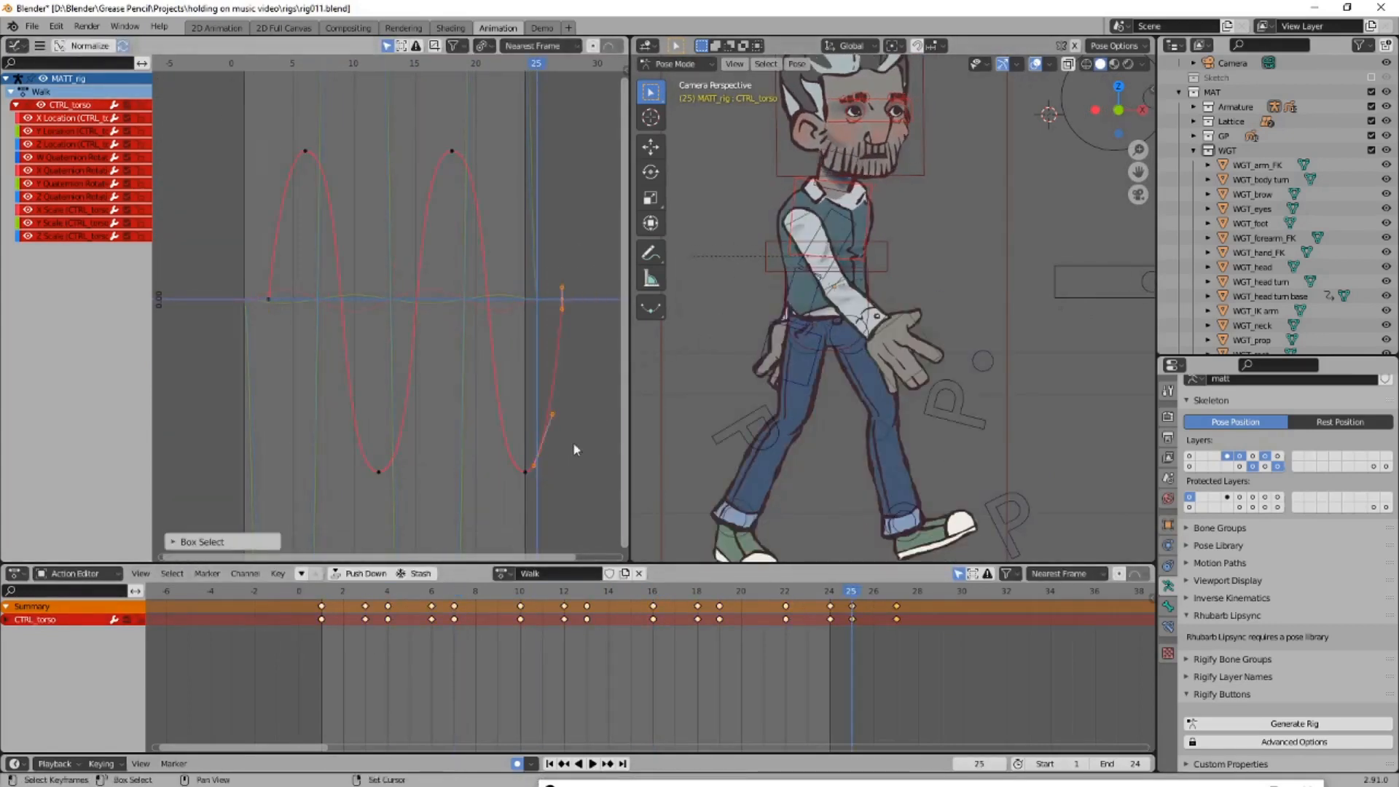
Delete the torso's X Location key at frame 27 and step back to frame 13 to check the pose
click(561, 299)
key(x)
click(559, 299)
scroll(522, 399, down, 1)
key(Left)
key(Left)
key(Left)
key(Left)
key(Left)
key(Left)
key(Left)
key(Left)
key(Left)
key(Left)
key(Left)
key(Left)
scroll(453, 293, down, 2)
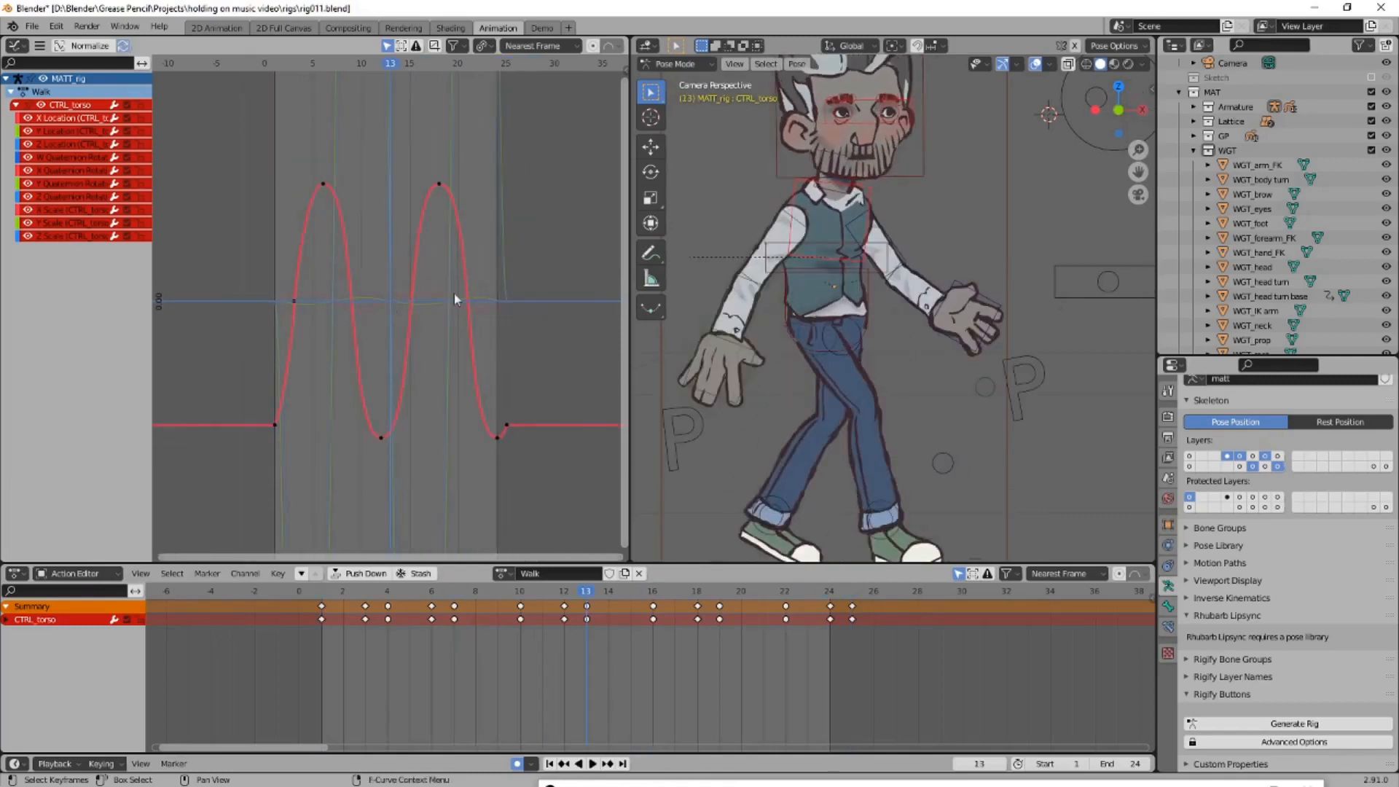
key(g)
key(x)
key(x)
right_click(833, 280)
Delete the zero-value keys between the peaks and dips of the torso's Y Location curve
key(Home)
click(71, 131)
key(Home)
drag(243, 299, 514, 343)
key(x)
scroll(514, 343, down, 1)
Steepen the end-key handles of the torso's Y Location curve and offset the whole curve two frames later
drag(191, 302, 597, 350)
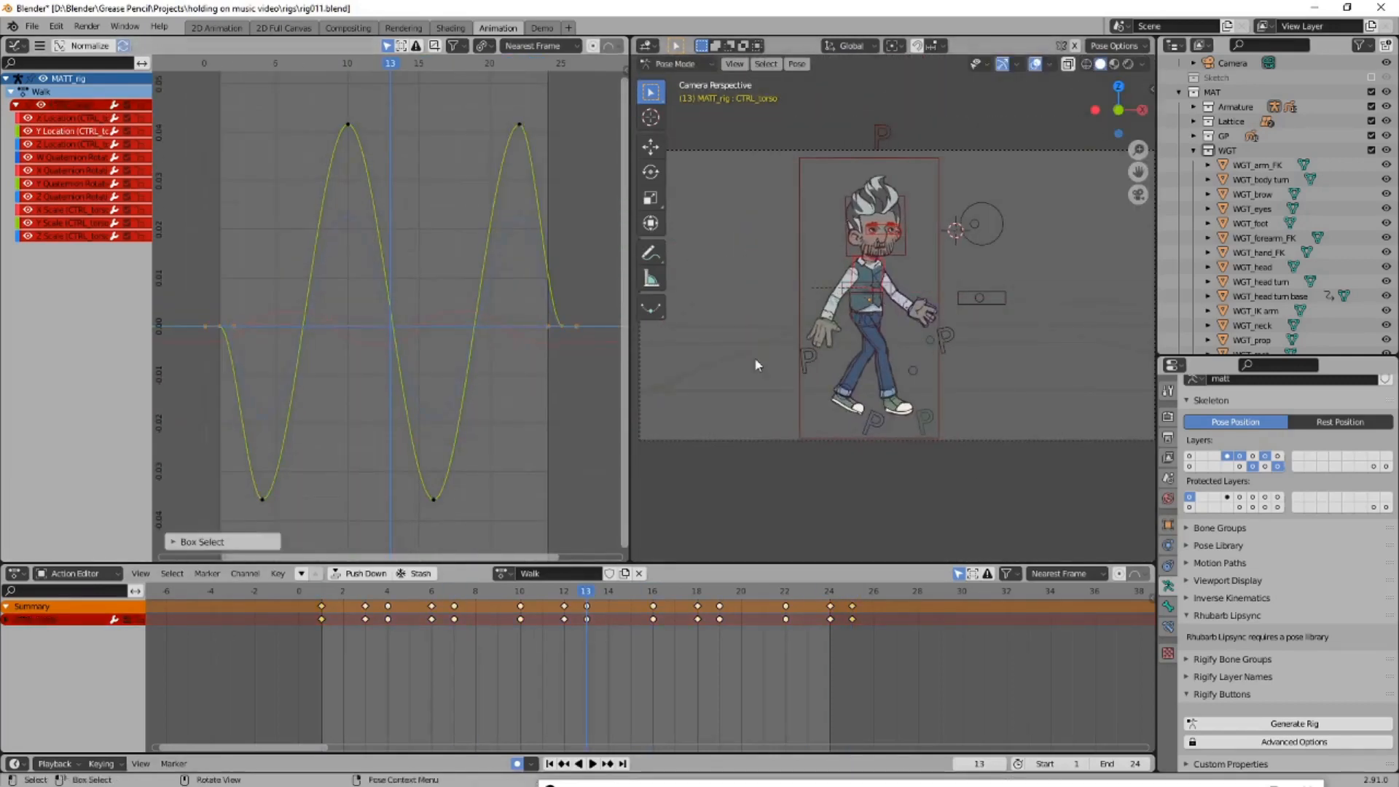
scroll(313, 436, down, 2)
drag(218, 116, 572, 502)
key(g)
key(x)
click(582, 466)
Key the torso's Y Location at frame 25, delete its key at frame 27 and preview the motion
click(525, 64)
key(i)
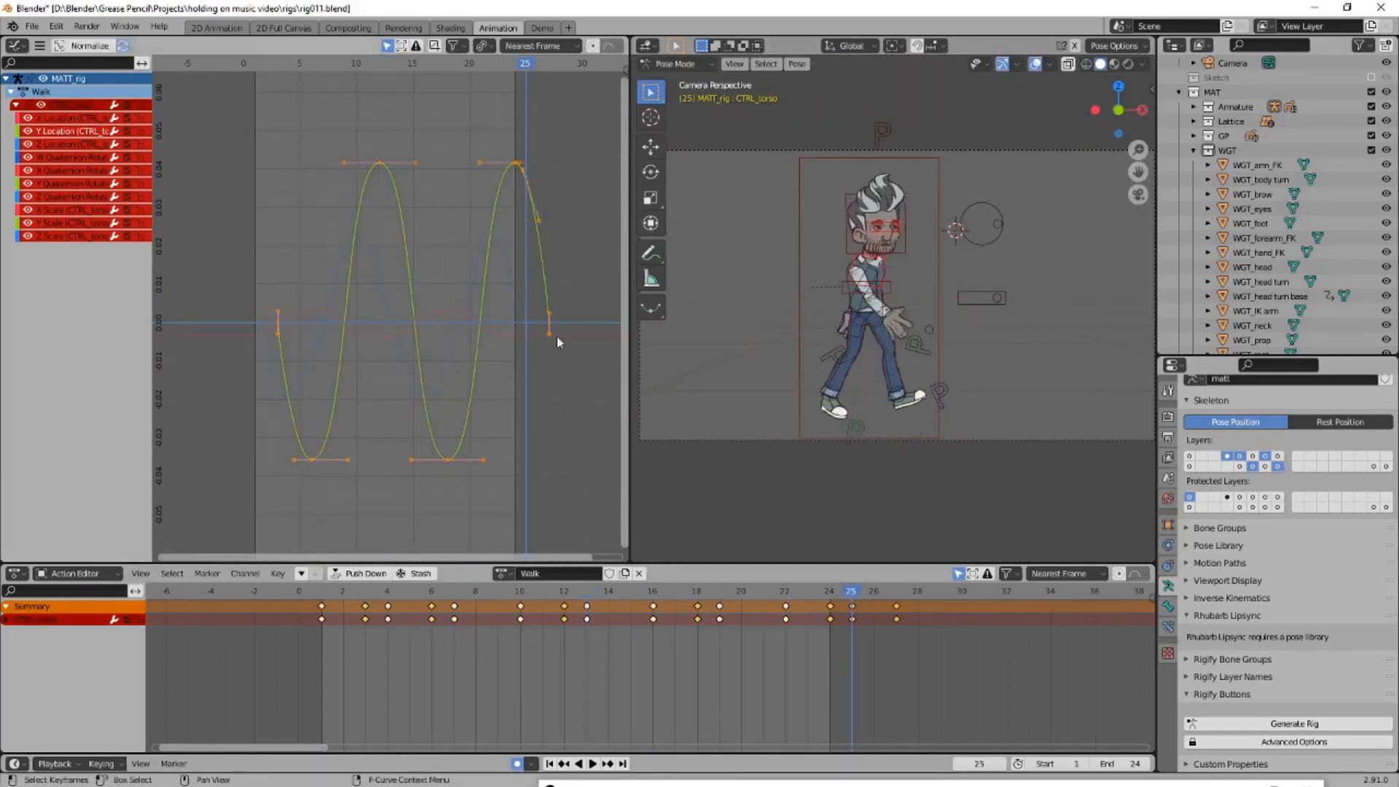
click(549, 322)
key(x)
scroll(532, 290, down, 2)
key(Left)
key(shift+Left)
scroll(844, 288, up, 3)
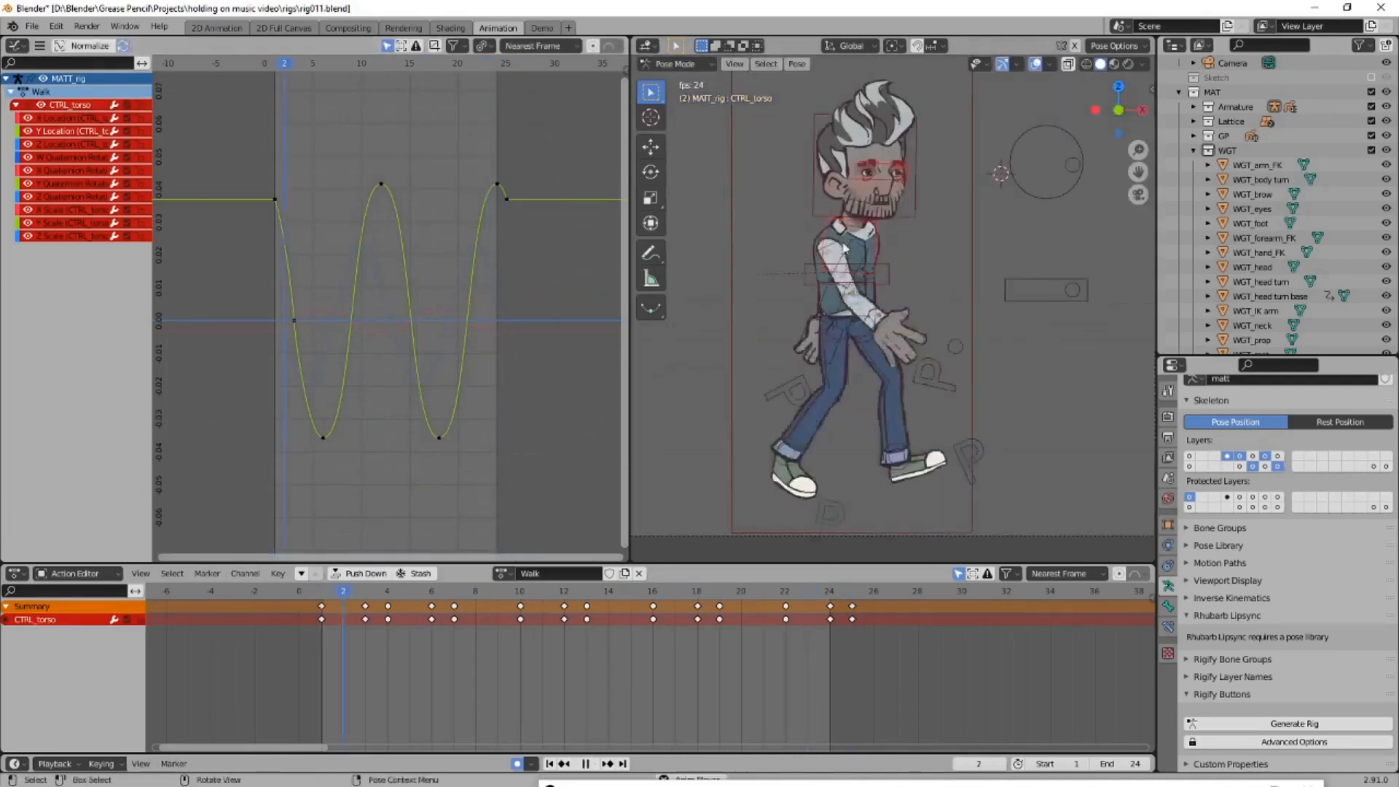
shift+middle_drag(844, 288, 843, 297)
Delete the torso control's Z Location channel
click(70, 144)
key(Home)
scroll(316, 218, down, 6)
key(x)
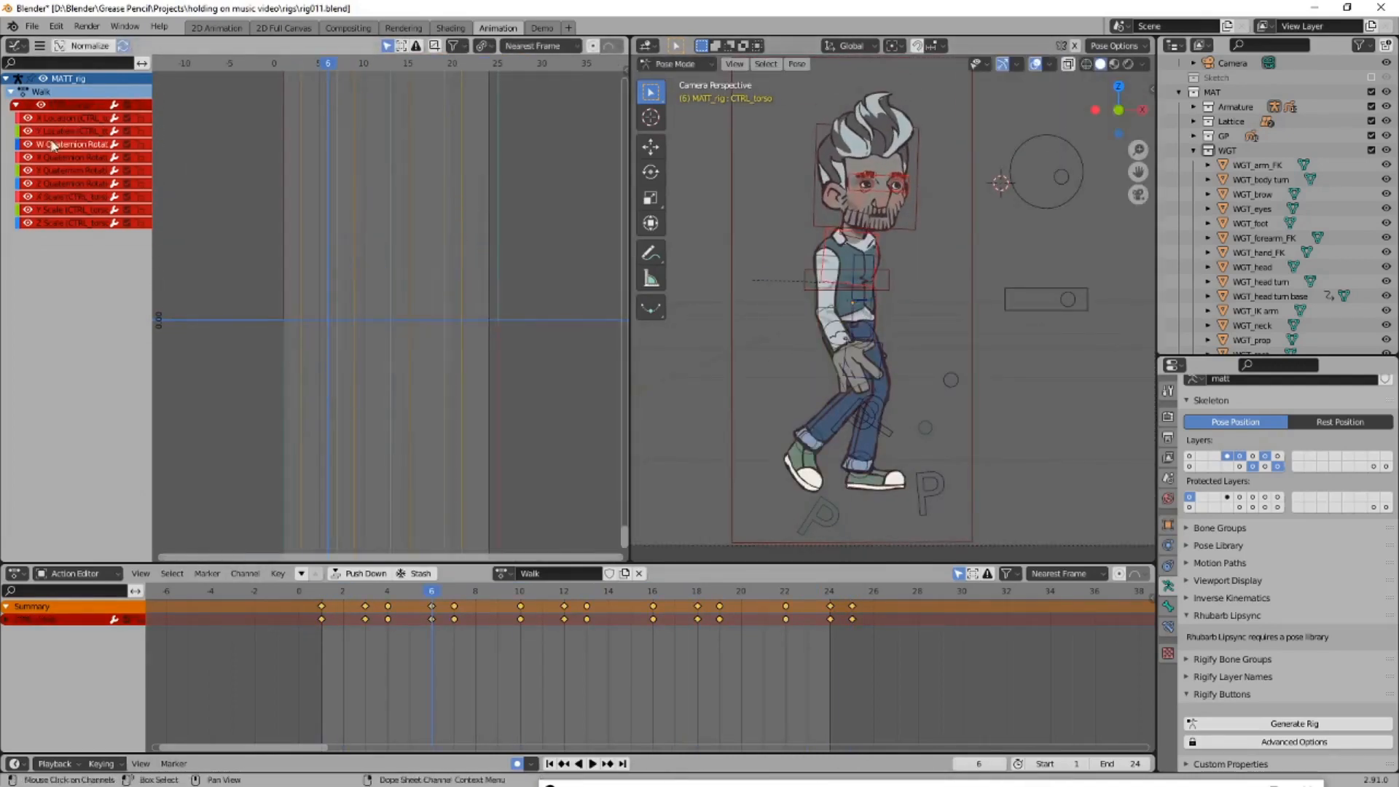
Lower the frame 4 key of the torso's W Quaternion Rotation curve, moving it only in value
click(54, 145)
scroll(293, 254, down, 2)
key(Home)
scroll(299, 263, down, 5)
key(space)
key(space)
drag(288, 373, 307, 356)
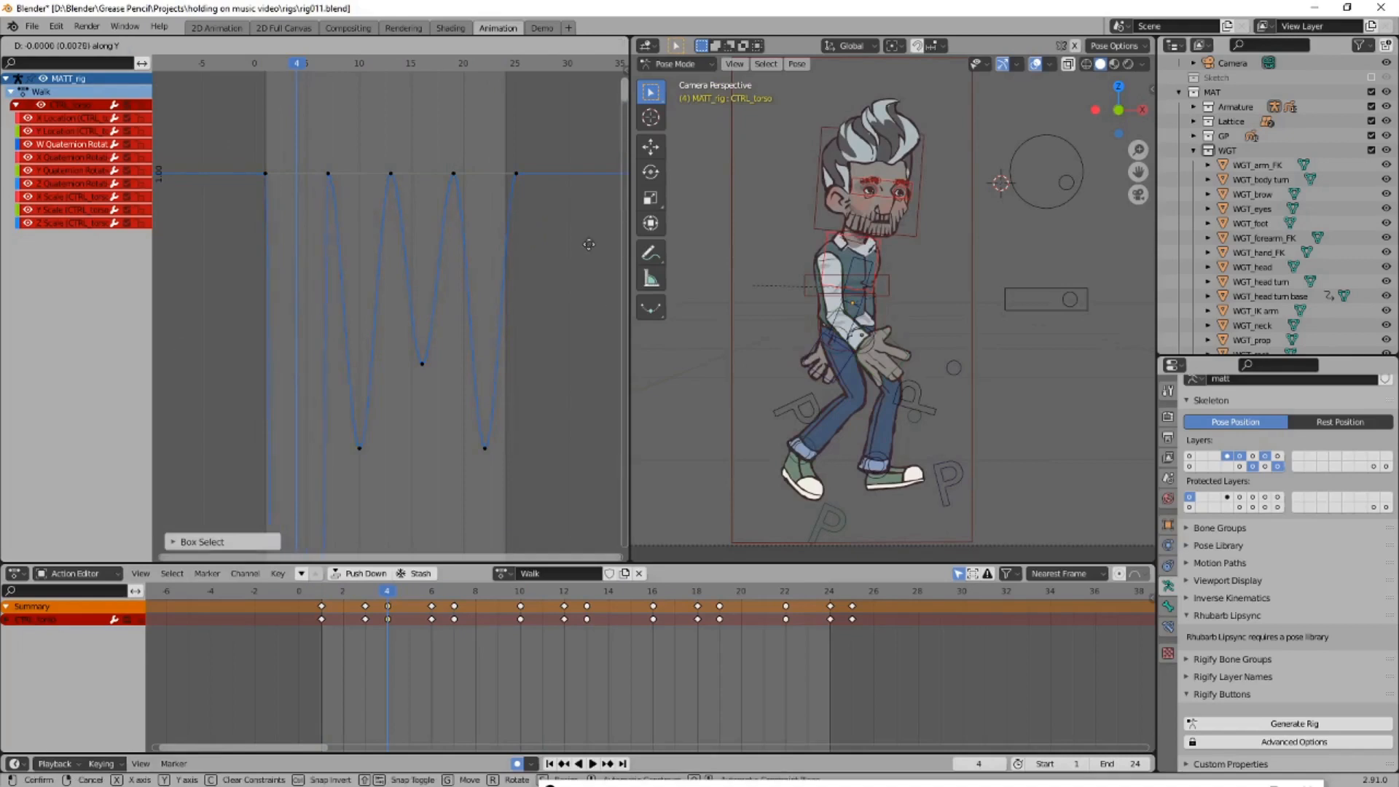
click(589, 244)
Try to adjust the value of the torso's X Quaternion Rotation key at frame 4
click(71, 157)
key(Home)
scroll(459, 292, down, 4)
drag(279, 210, 303, 235)
key(g)
key(y)
click(450, 268)
Delete the torso control's X Quaternion Rotation channel
scroll(451, 269, down, 12)
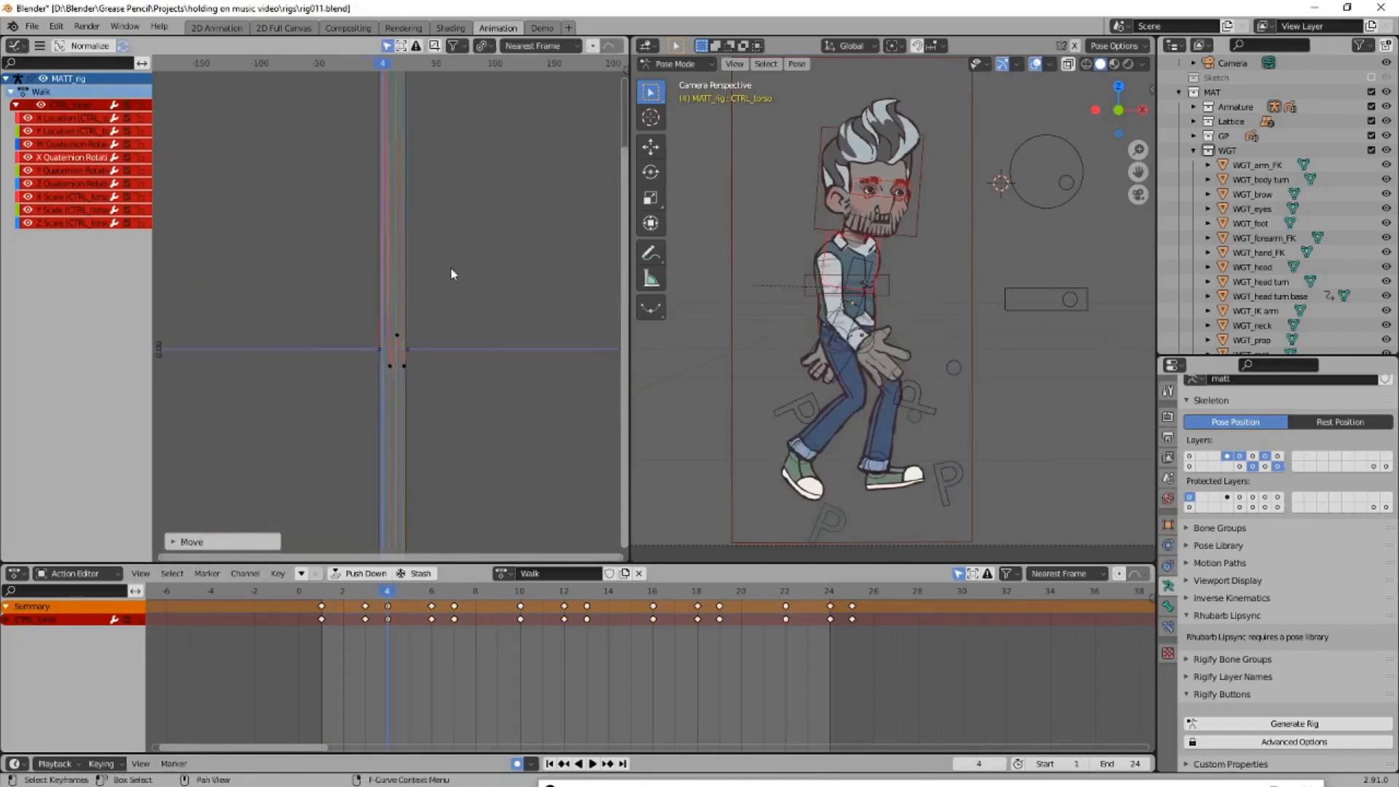
key(Home)
key(x)
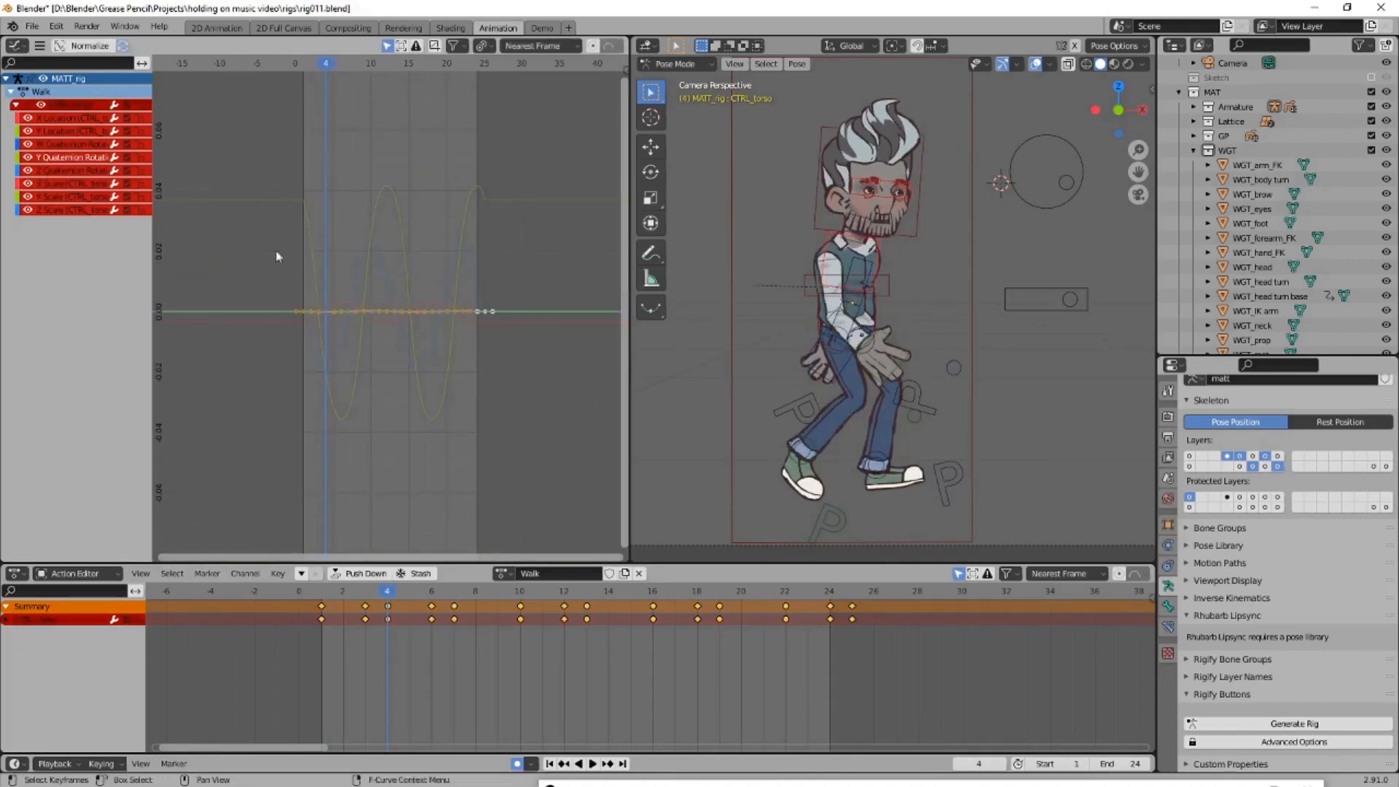
Offset the torso's Z Quaternion Rotation curve four frames later and key it at frame 25
key(Home)
key(Right)
click(70, 170)
click(442, 345)
key(Home)
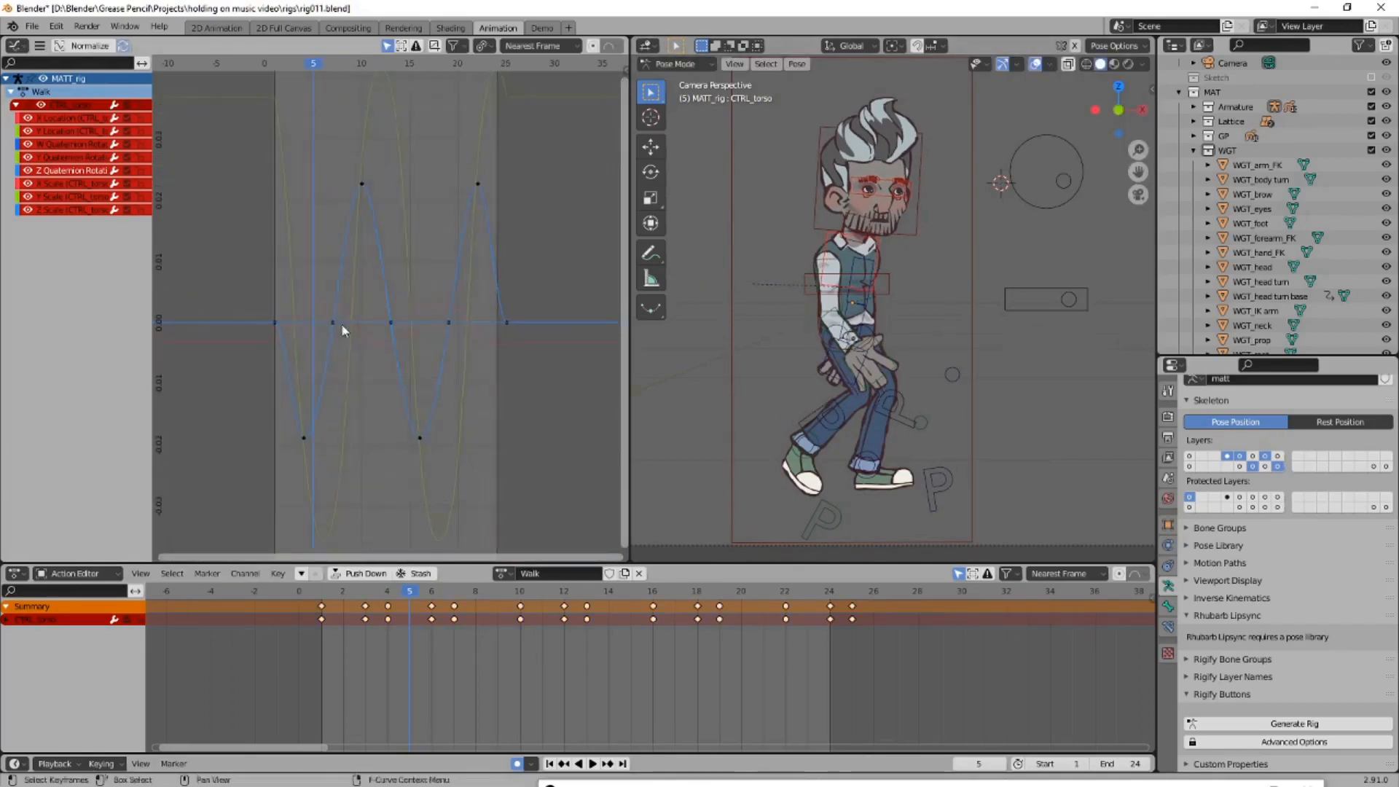
key(i)
click(728, 269)
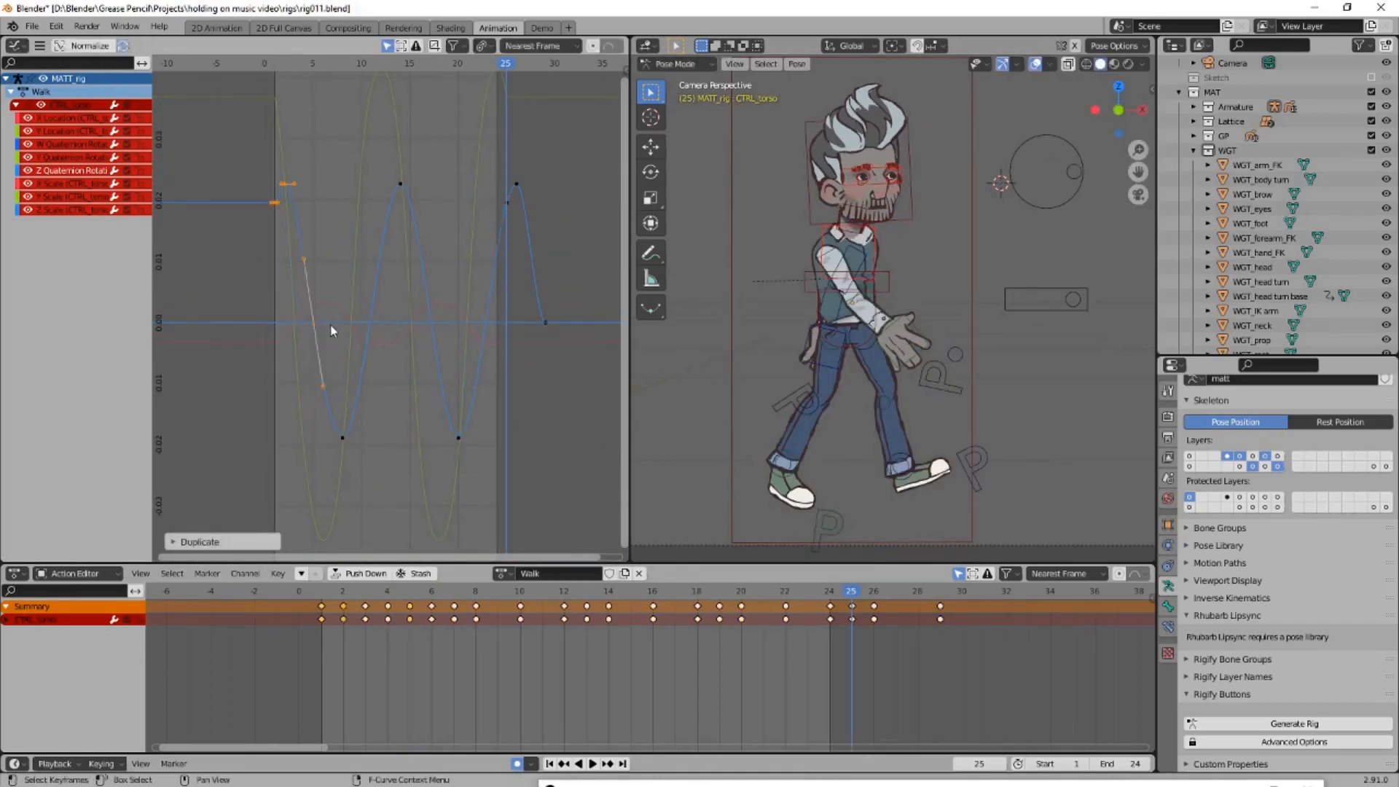
Steepen the end handle of the torso's Z Quaternion Rotation curve, select the keys past frame 25 and play the cycle
shift+drag(556, 302, 595, 367)
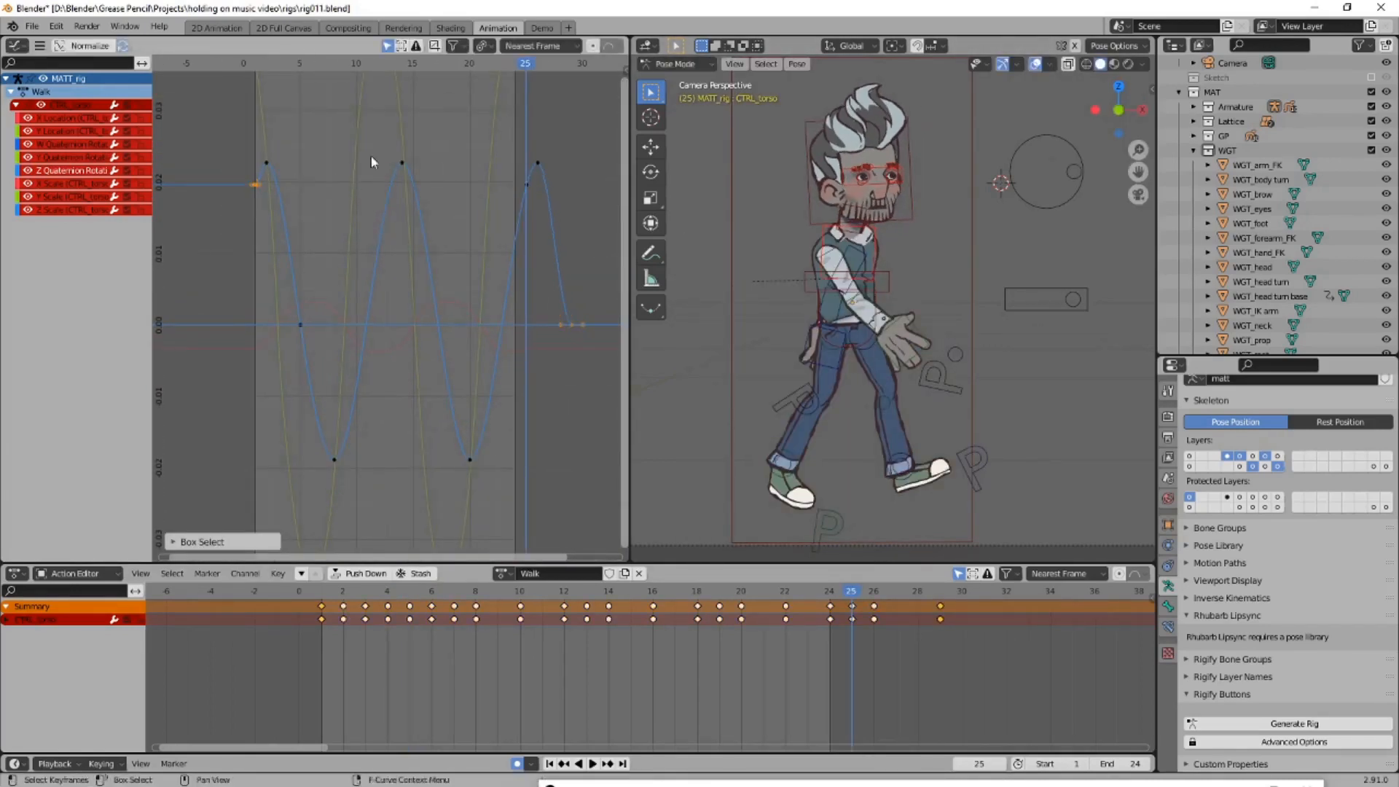
scroll(252, 190, up, 1)
middle_drag(244, 176, 315, 292)
scroll(314, 292, down, 5)
key(r)
click(389, 289)
drag(615, 279, 579, 454)
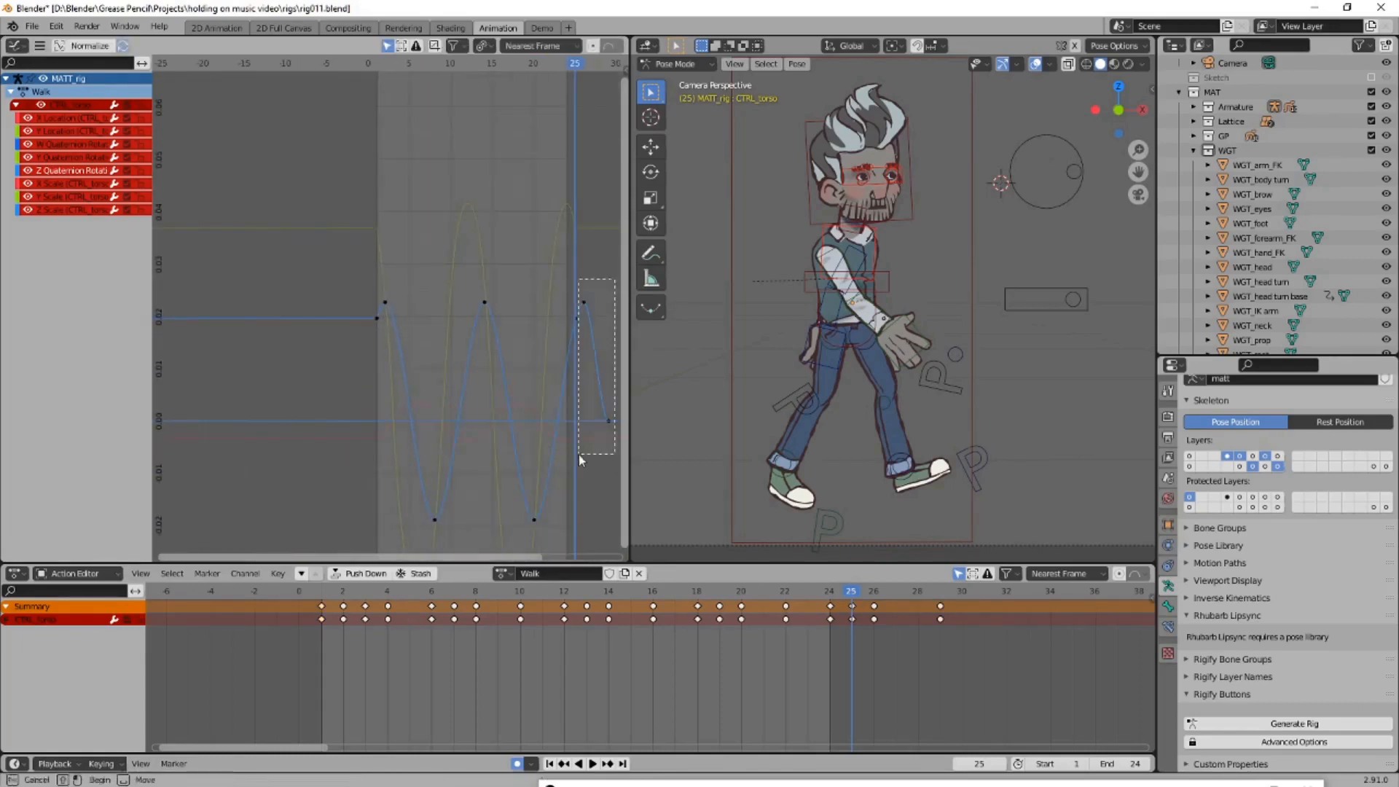
key(space)
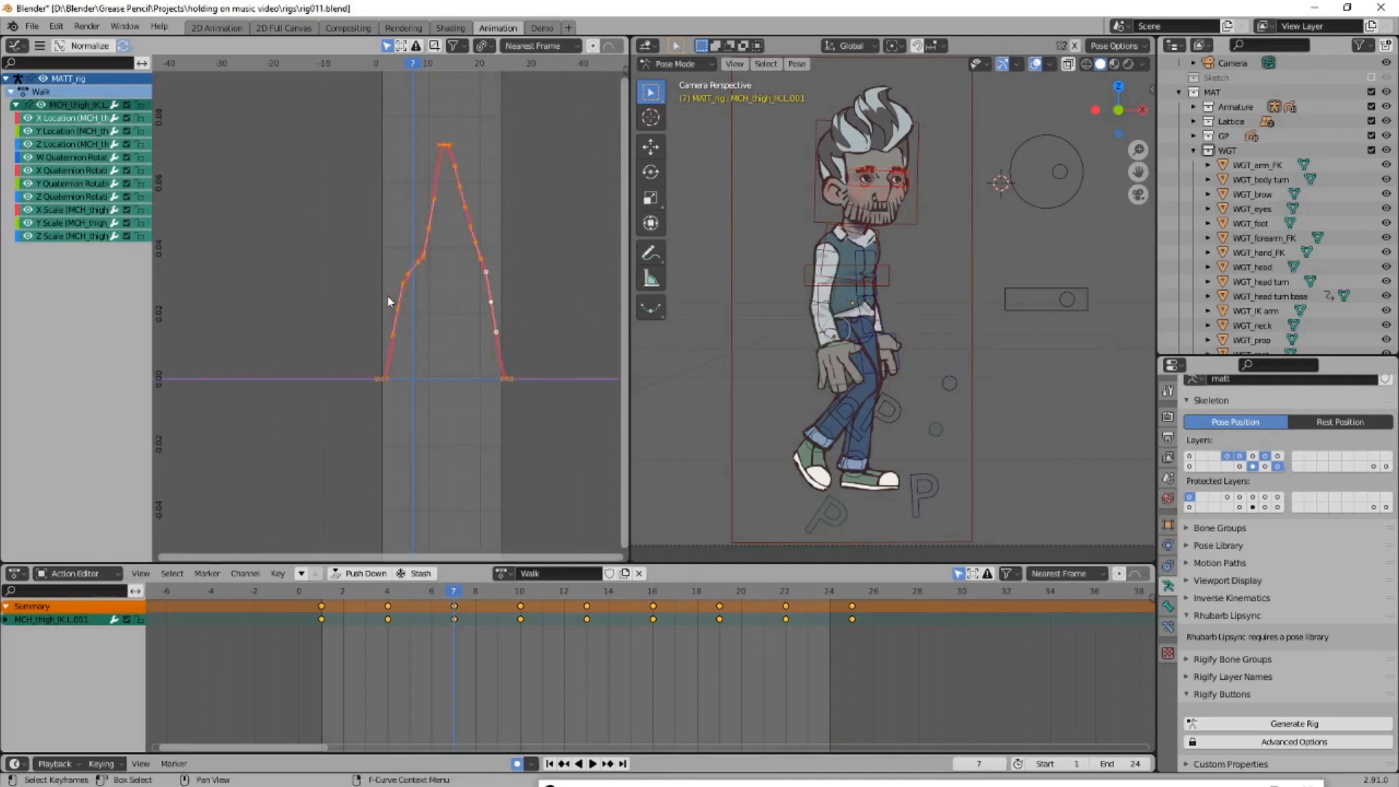
Reduce the X Location curves of both thigh controls to keys at frames 1, 13 and 25
drag(386, 295, 443, 253)
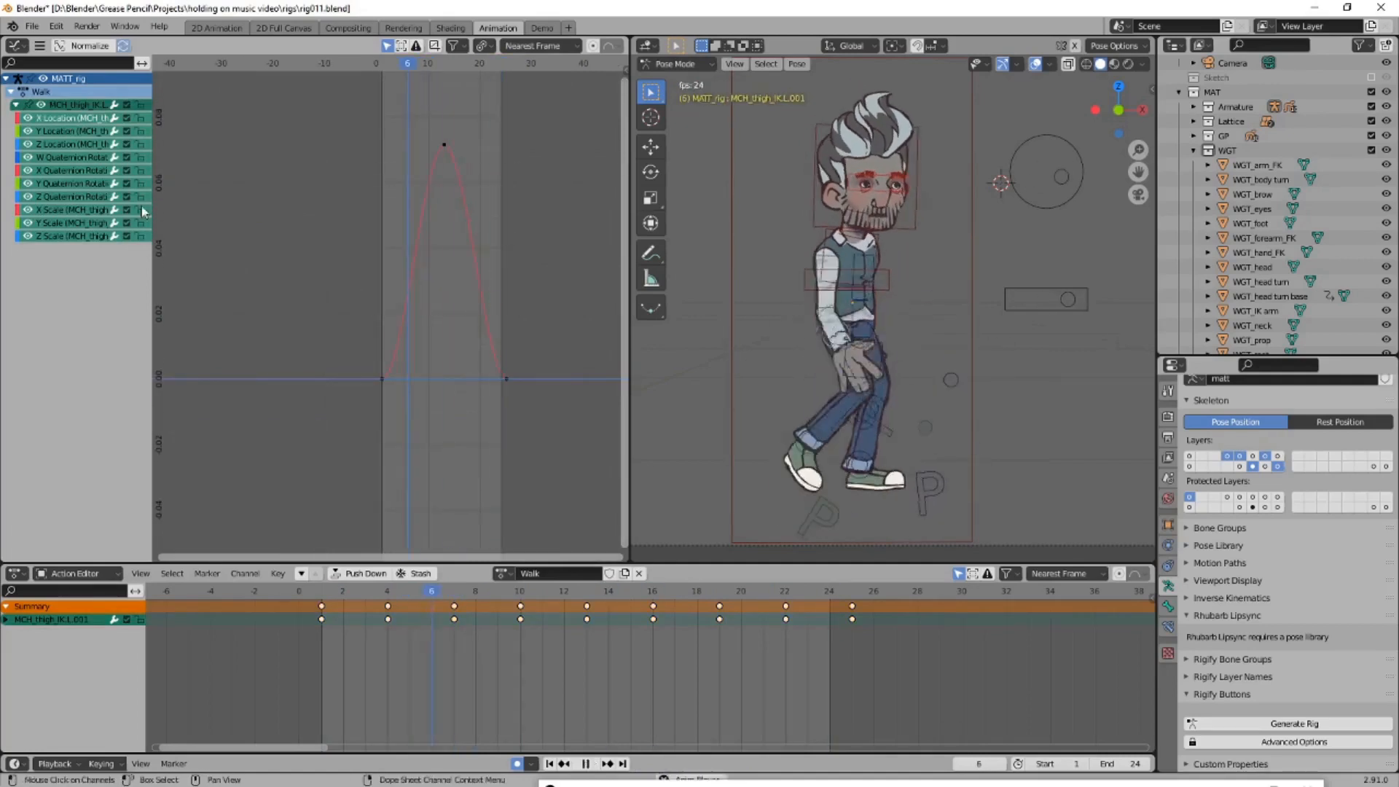
click(83, 228)
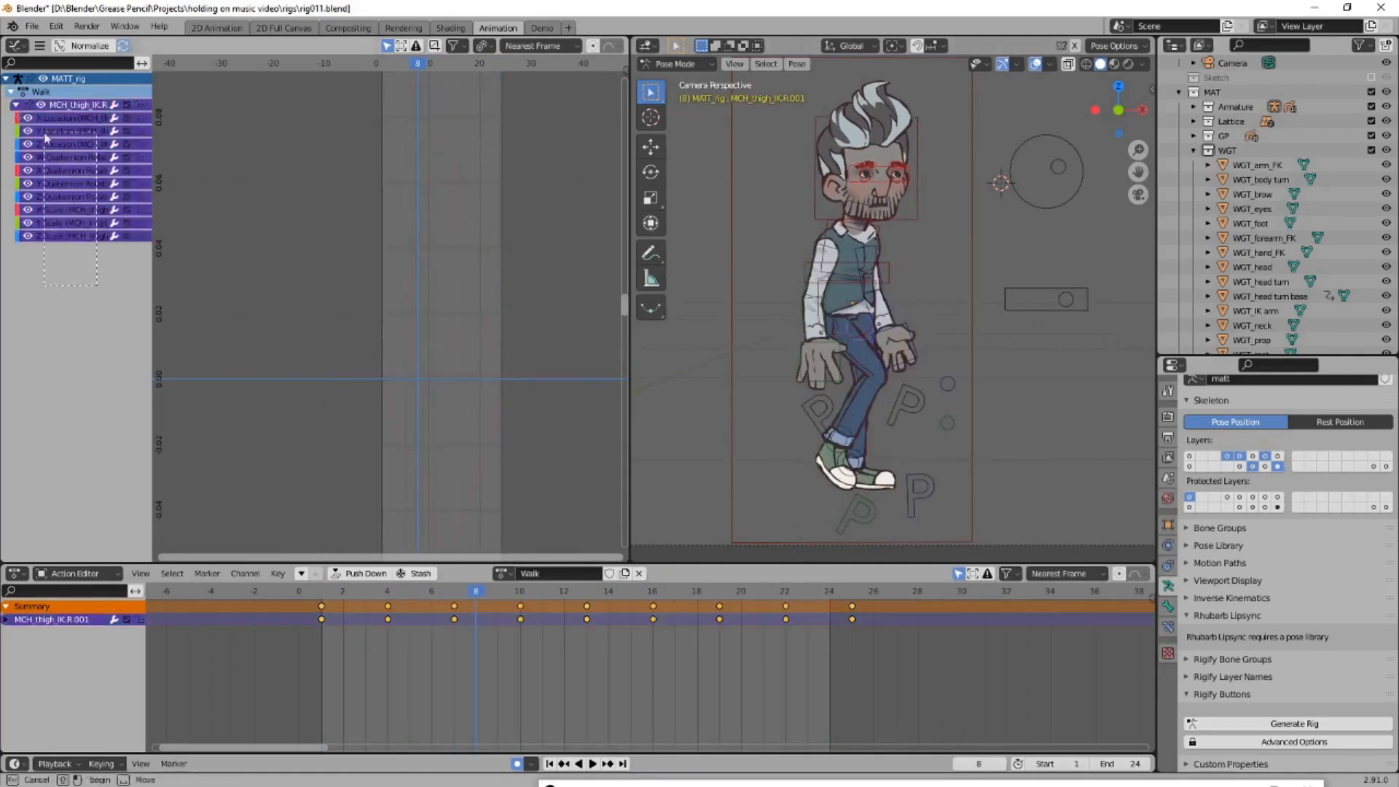
drag(45, 137, 45, 135)
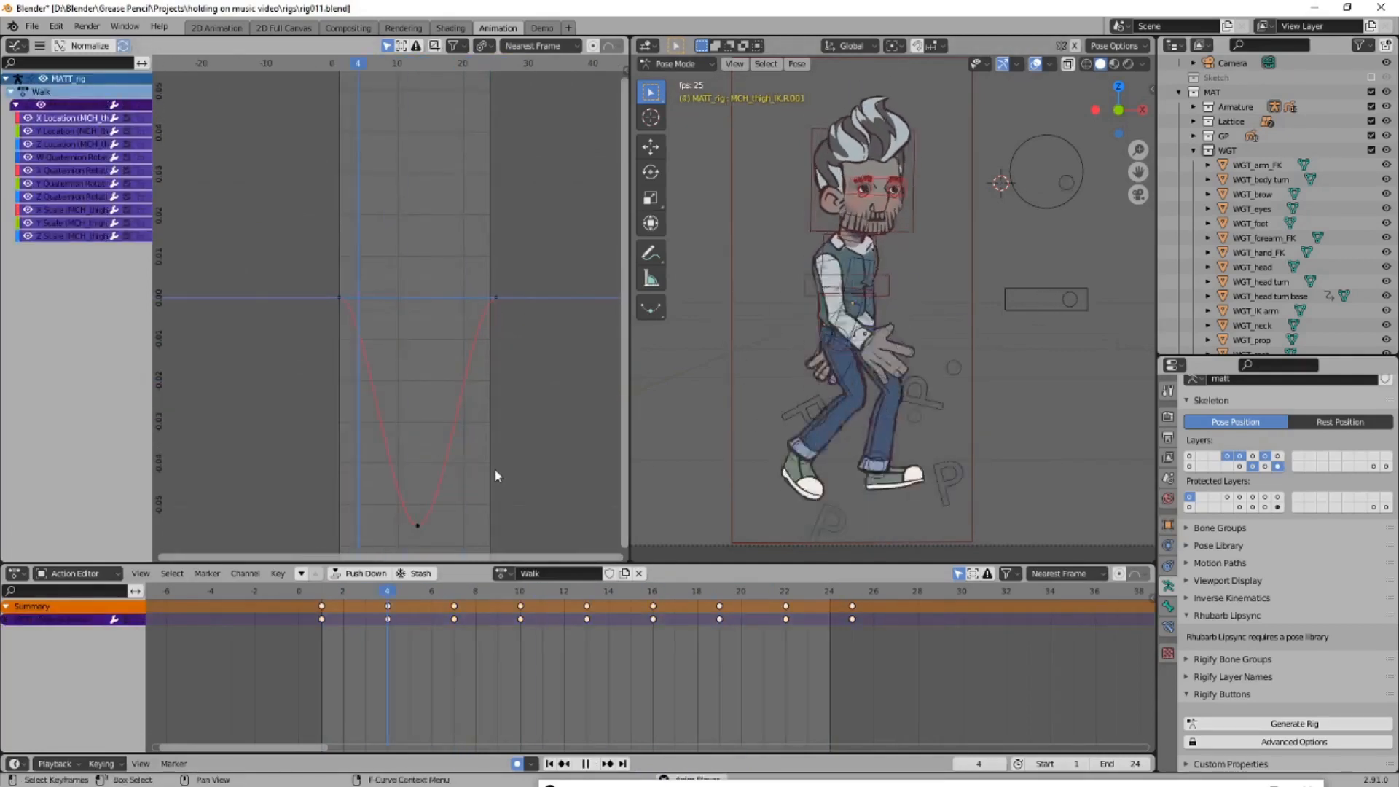
key(Left)
key(Left)
key(Left)
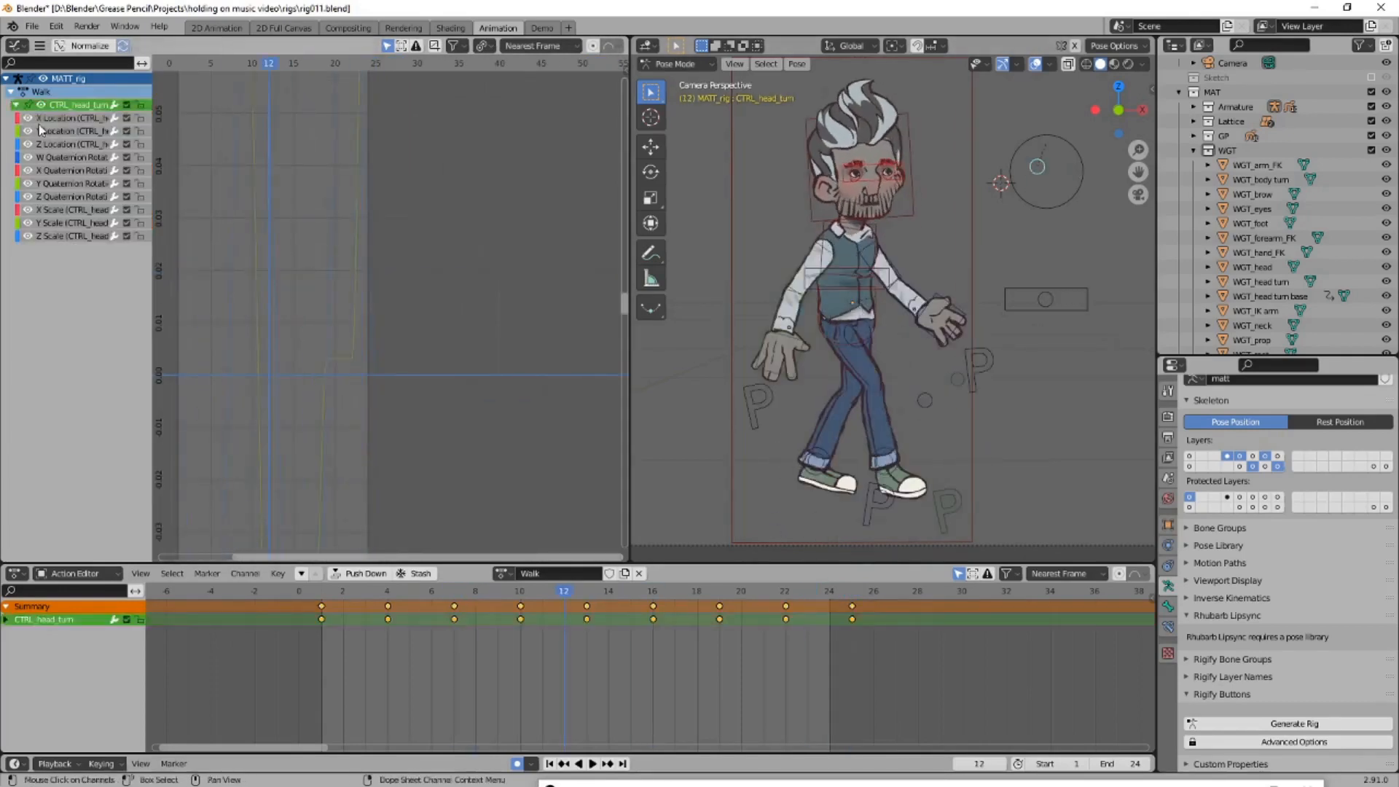
Delete the head turn control's Y Location keys at frames 19 and 22 and play the cycle
click(40, 130)
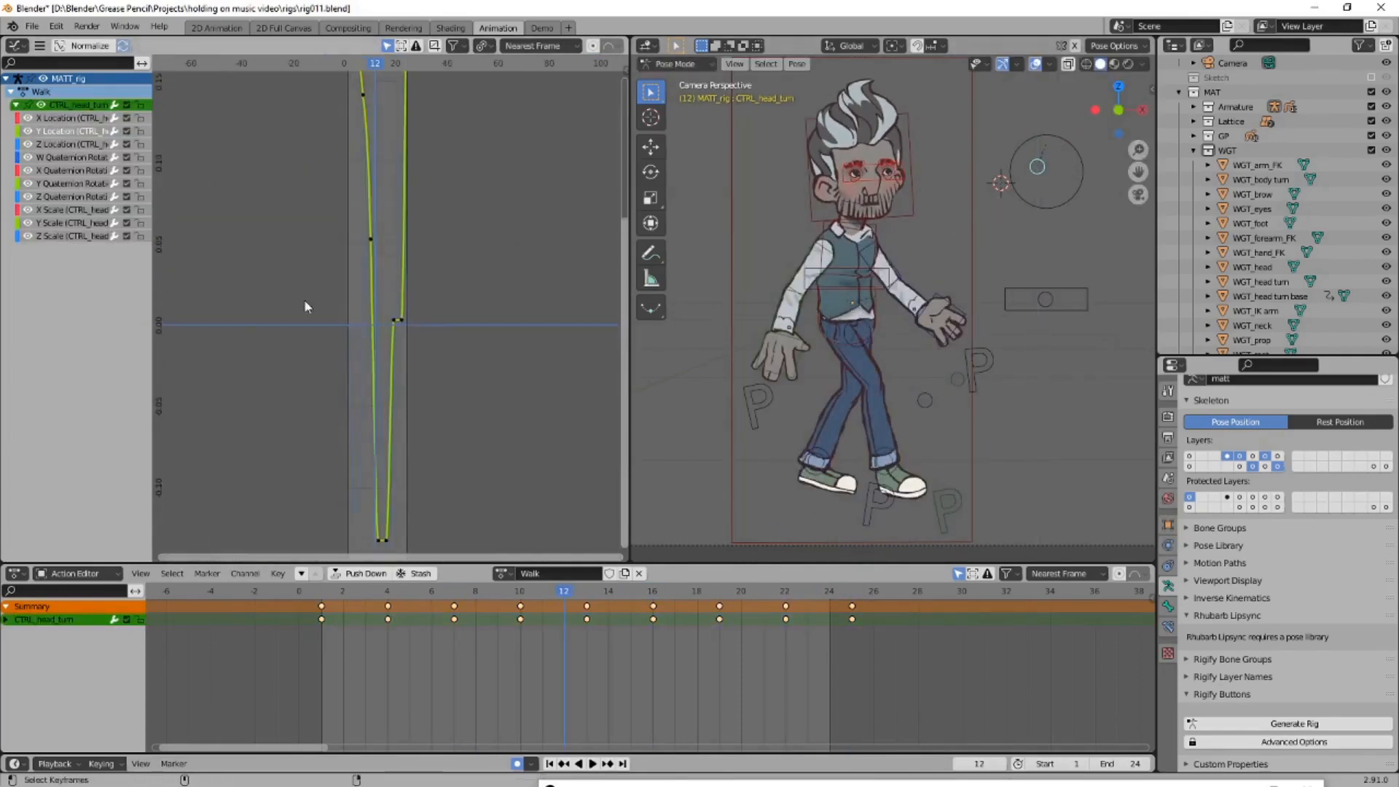
key(Home)
drag(219, 66, 276, 64)
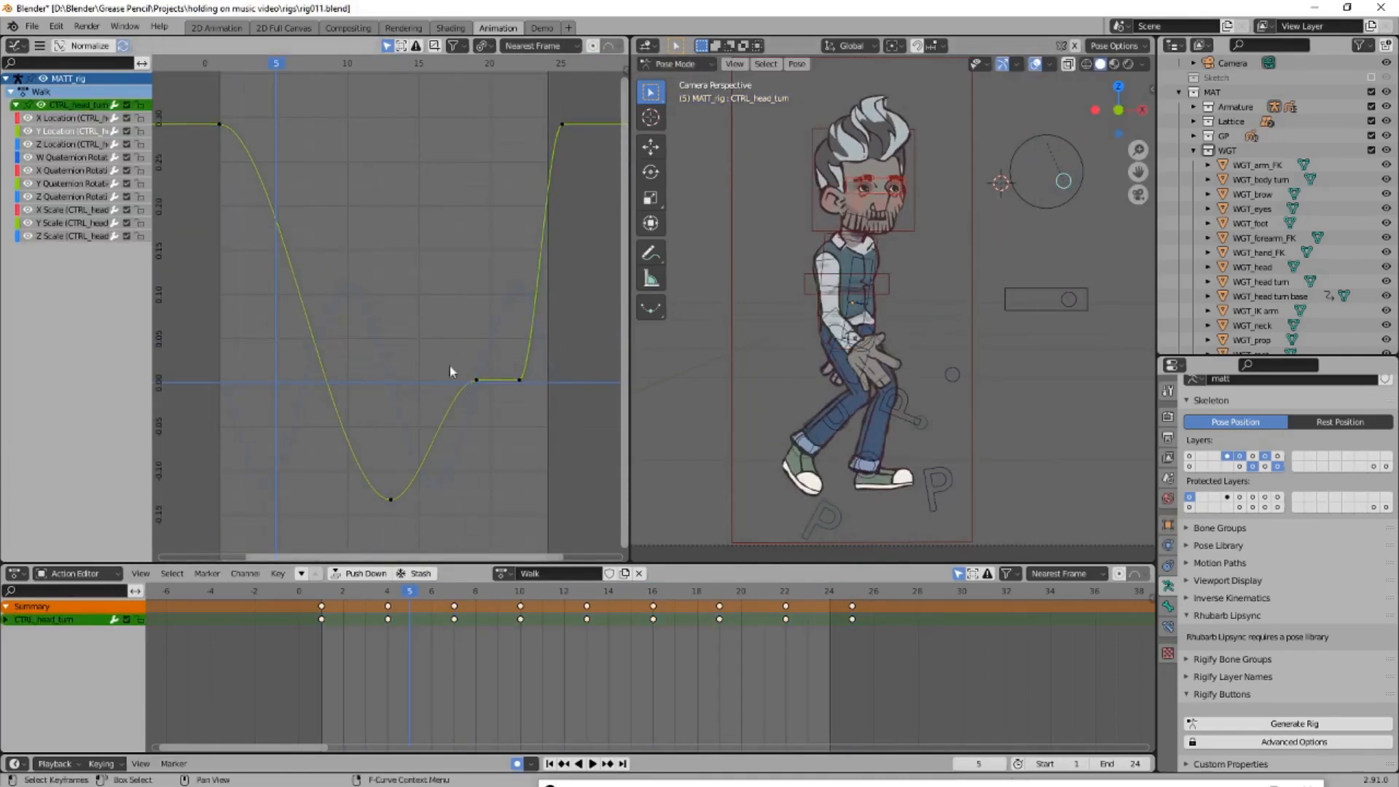
click(519, 379)
key(Delete)
click(475, 379)
key(Delete)
scroll(460, 332, down, 3)
key(space)
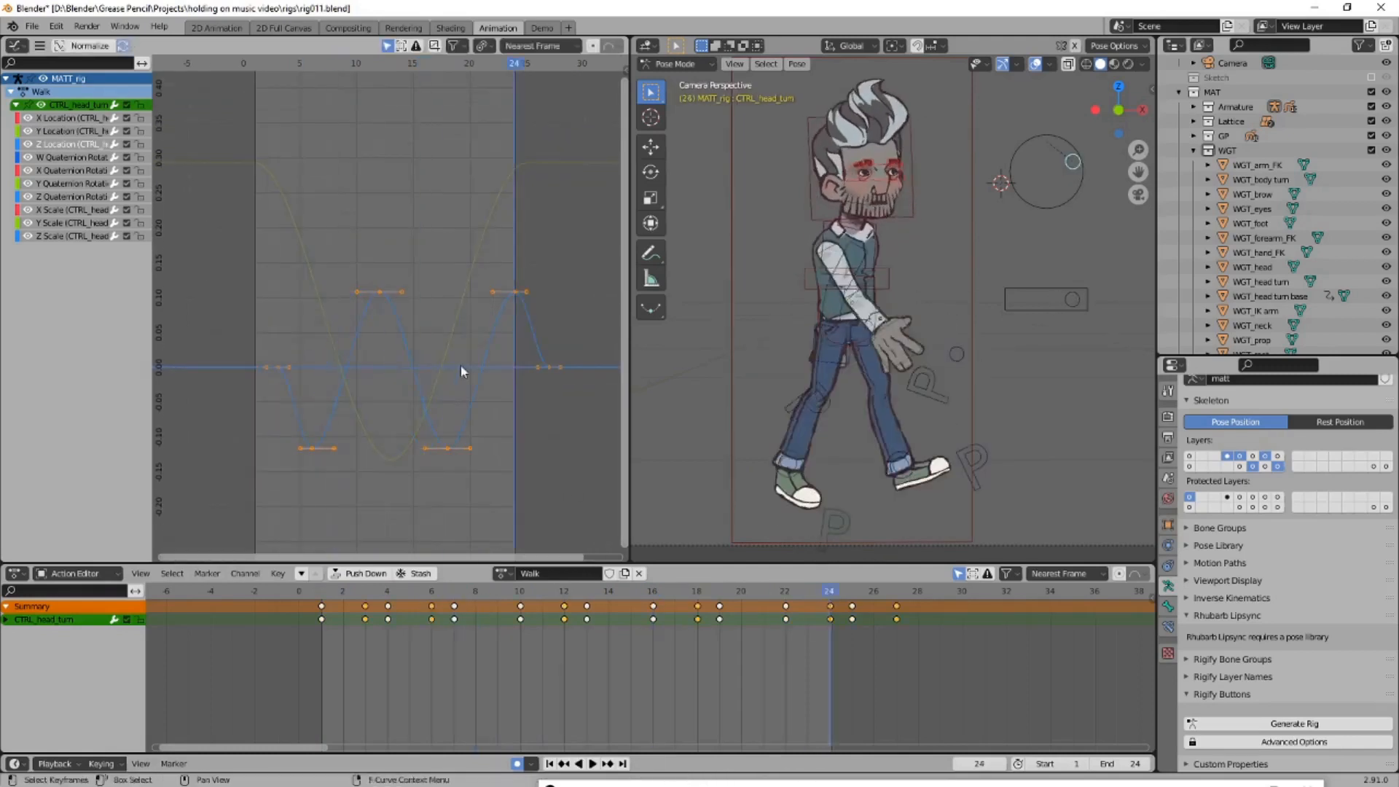
Offset the head turn's Z Location curve two frames later, with keys at frames 1 and 25 whose handles tilt along the slope
key(Escape)
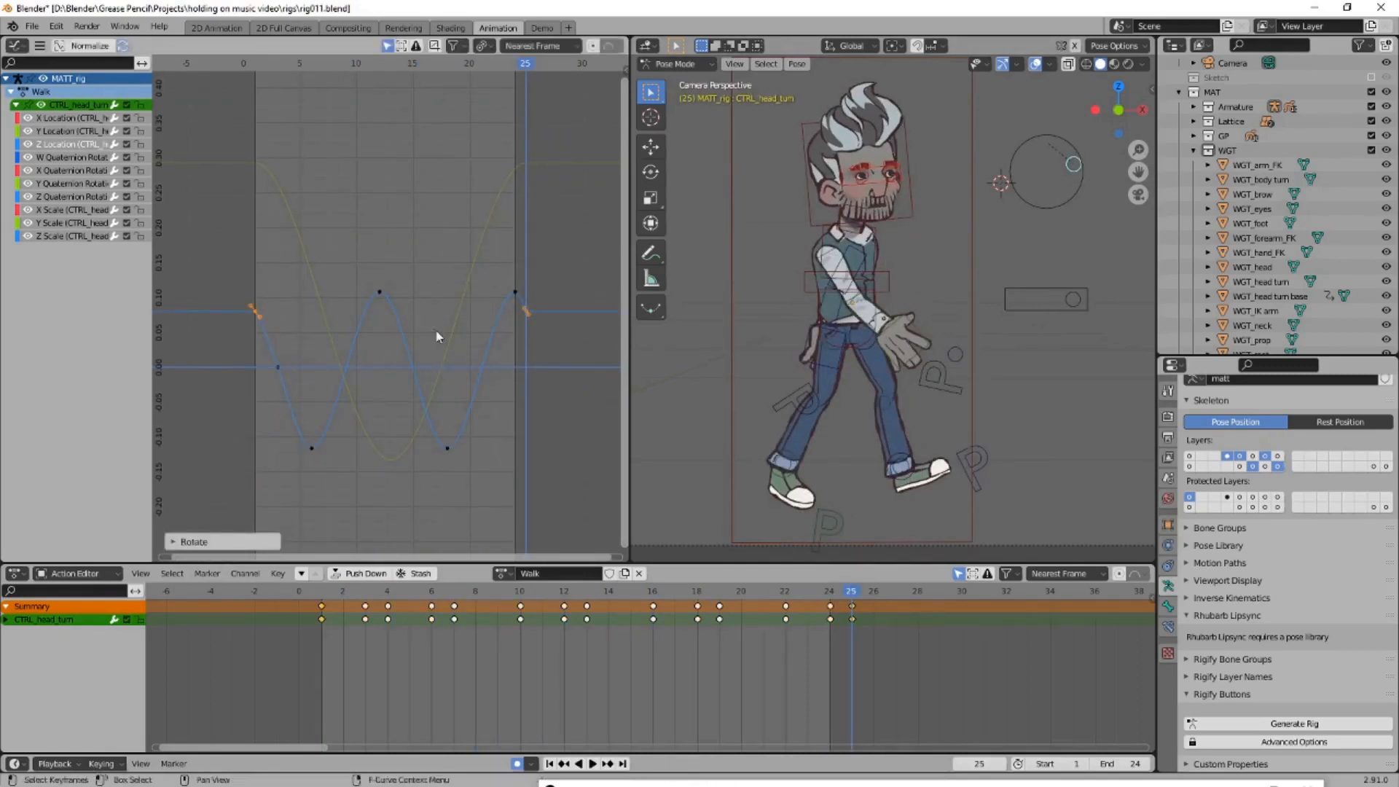
key(space)
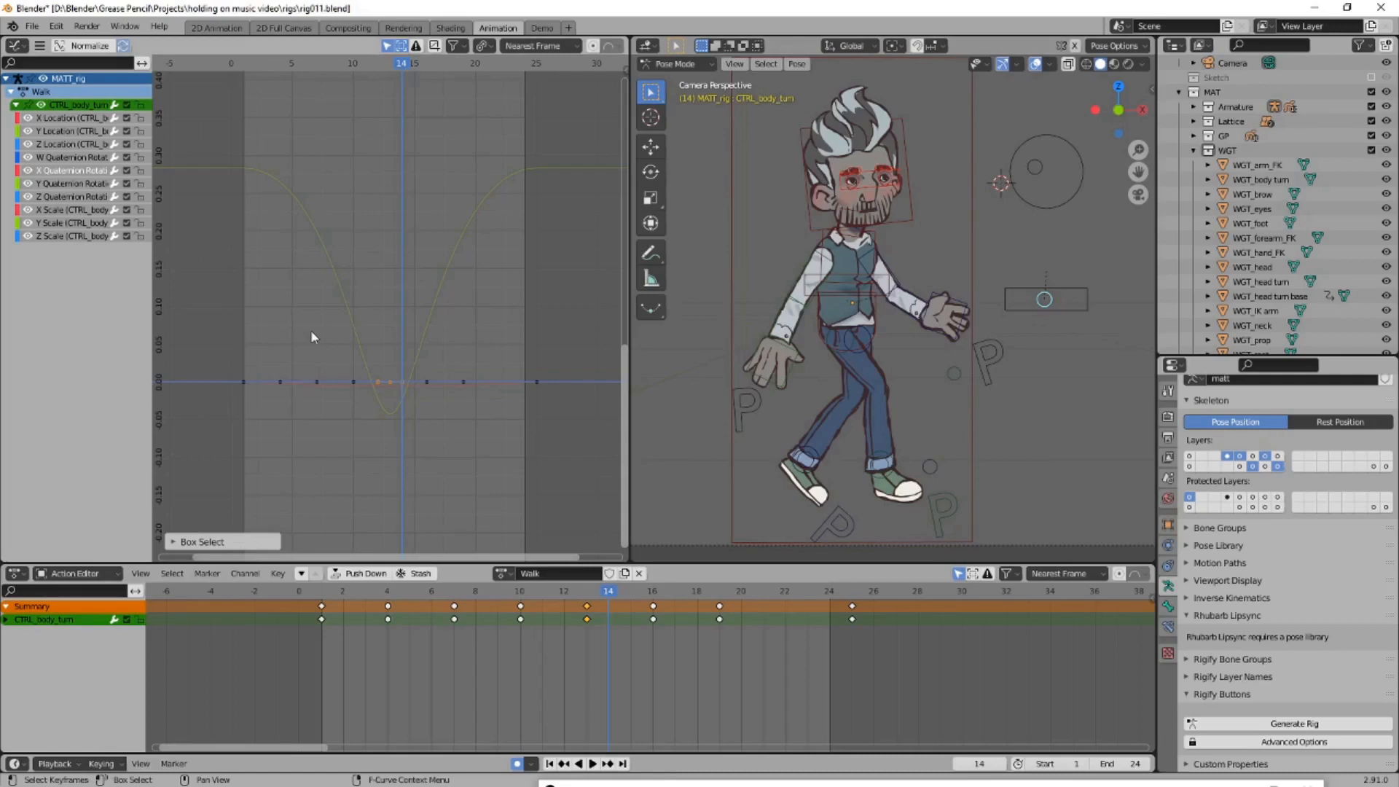
key(space)
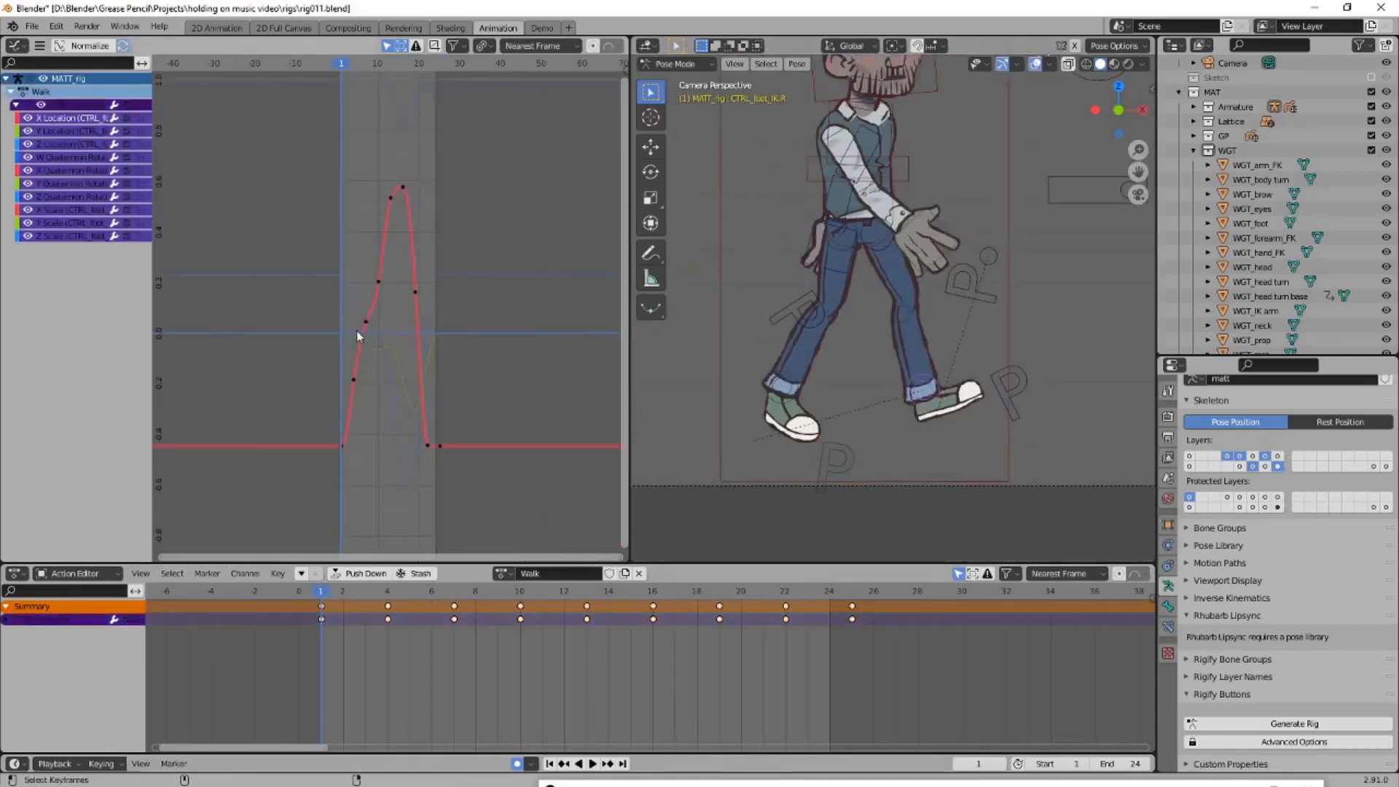
Delete the right foot IK control's X Location keys at frames 4, 7 and 10 and make the frame 1 to 13 segment linear
drag(397, 178, 411, 212)
key(g)
key(y)
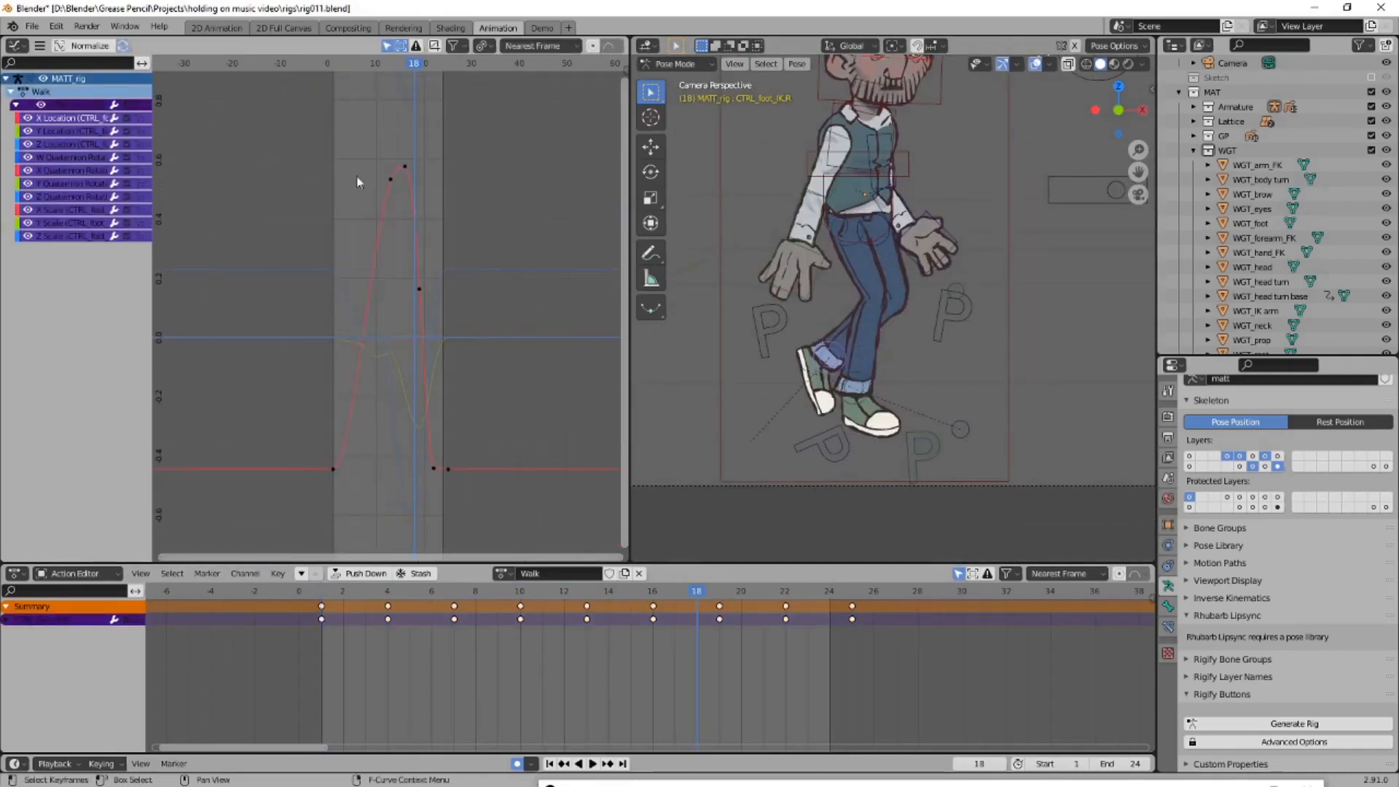
drag(279, 478, 384, 257)
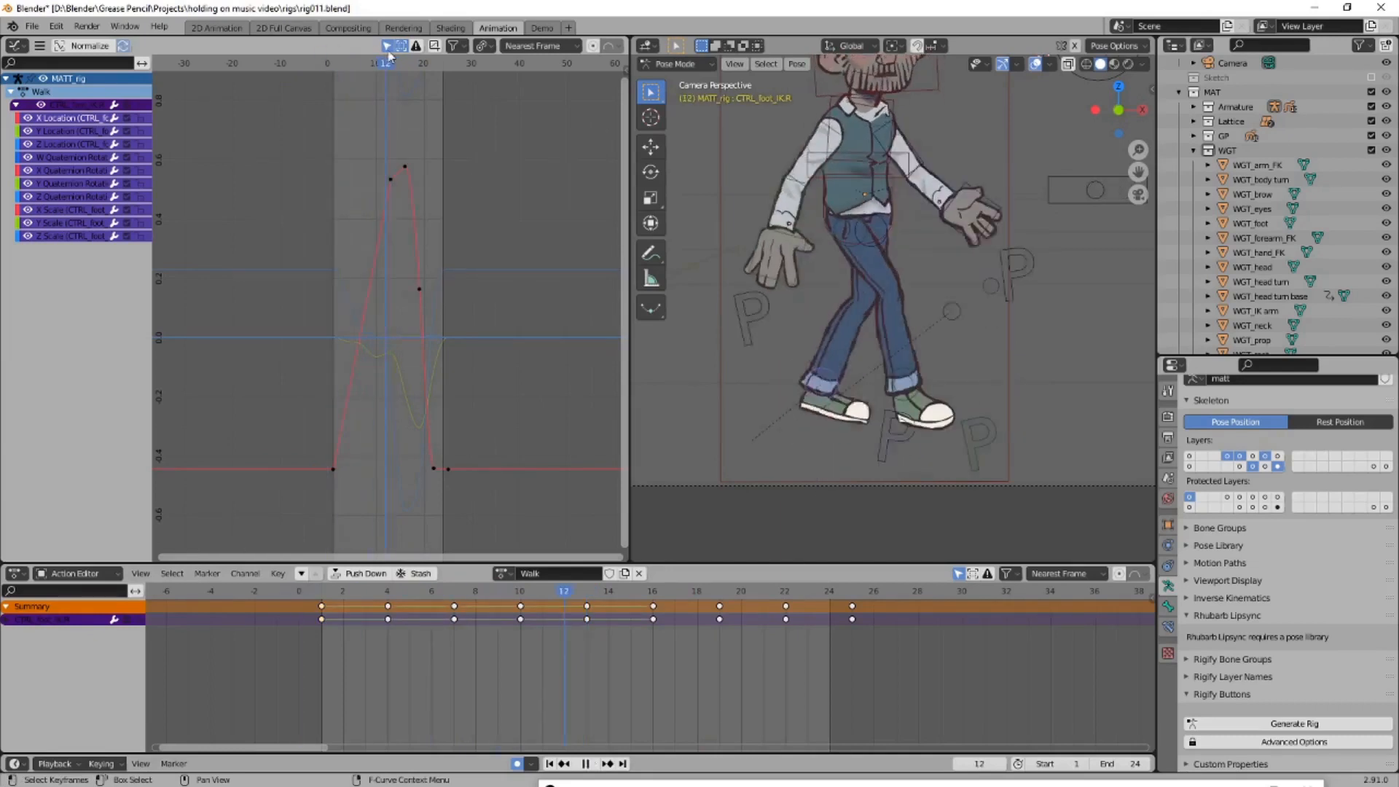
Lower the right foot's X Location key at frame 16 to about 0.54 and check the surrounding frames
drag(408, 306, 542, 107)
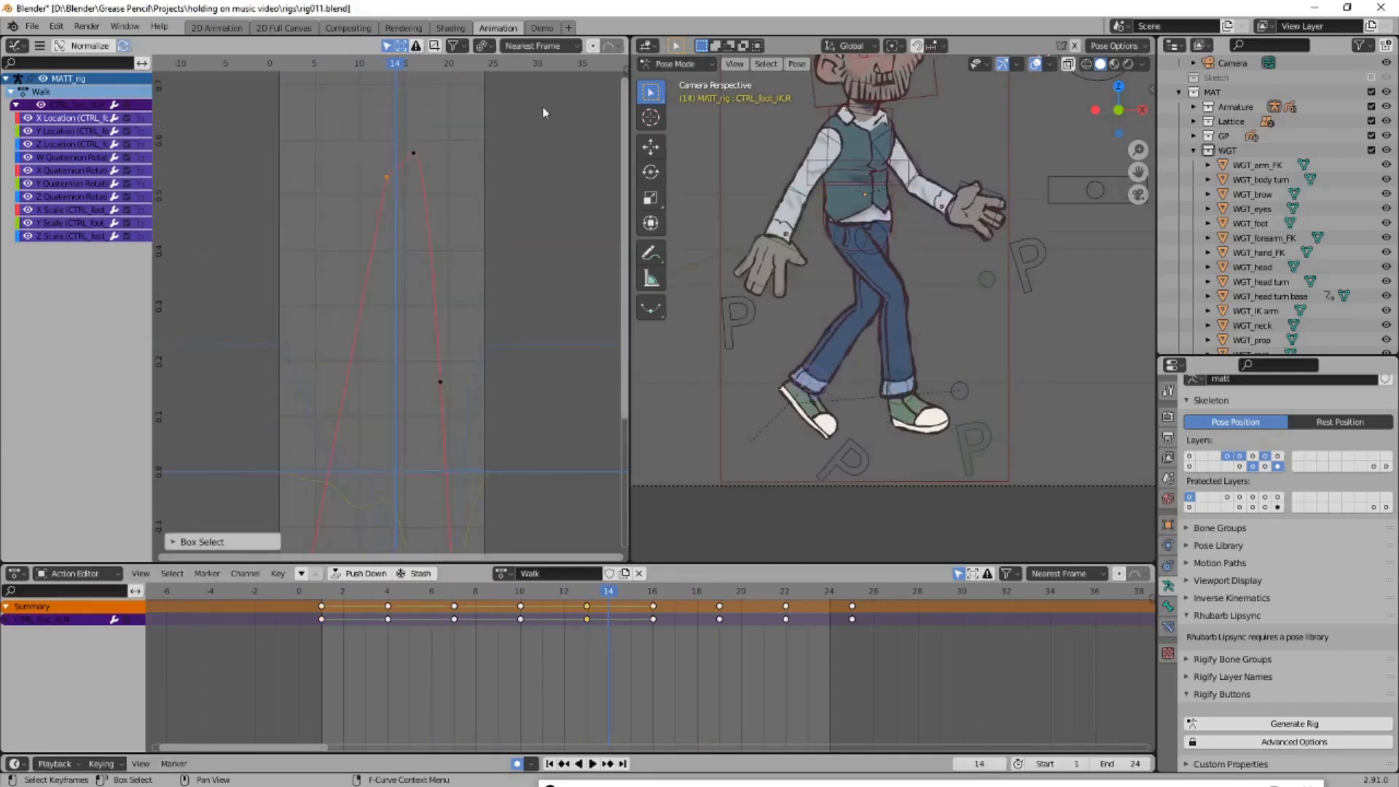
key(KP_Decimal)
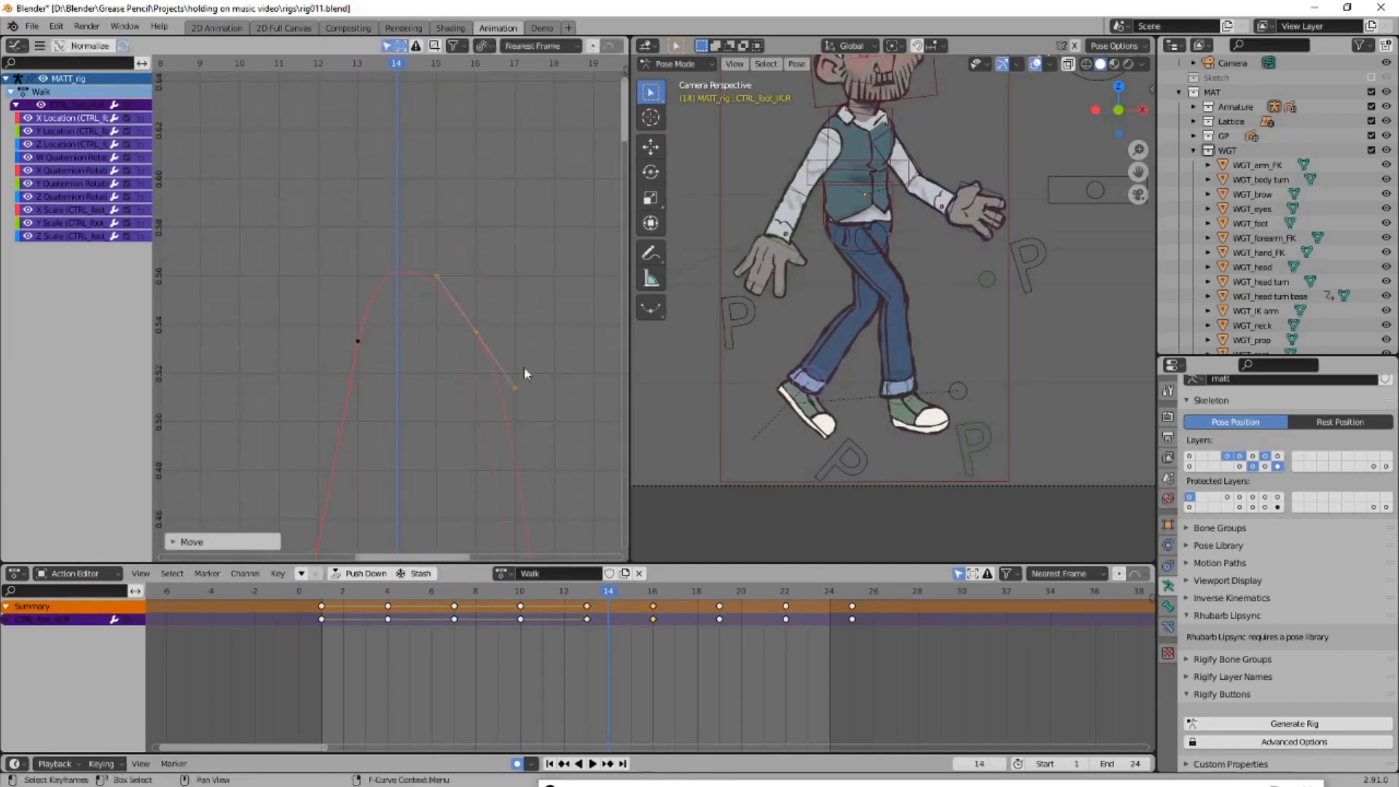
scroll(434, 189, down, 15)
key(Right)
key(Right)
scroll(437, 218, up, 6)
middle_drag(444, 271, 466, 155)
key(Right)
key(Right)
key(Right)
scroll(466, 155, down, 16)
Step through the foot contact frames and lower the right foot's X Location key at frame 22 to about -0.47
drag(475, 294, 393, 441)
key(KP_Decimal)
key(Right)
key(Right)
key(Right)
key(Right)
key(Right)
key(Right)
key(Left)
key(Left)
key(Left)
drag(430, 498, 431, 510)
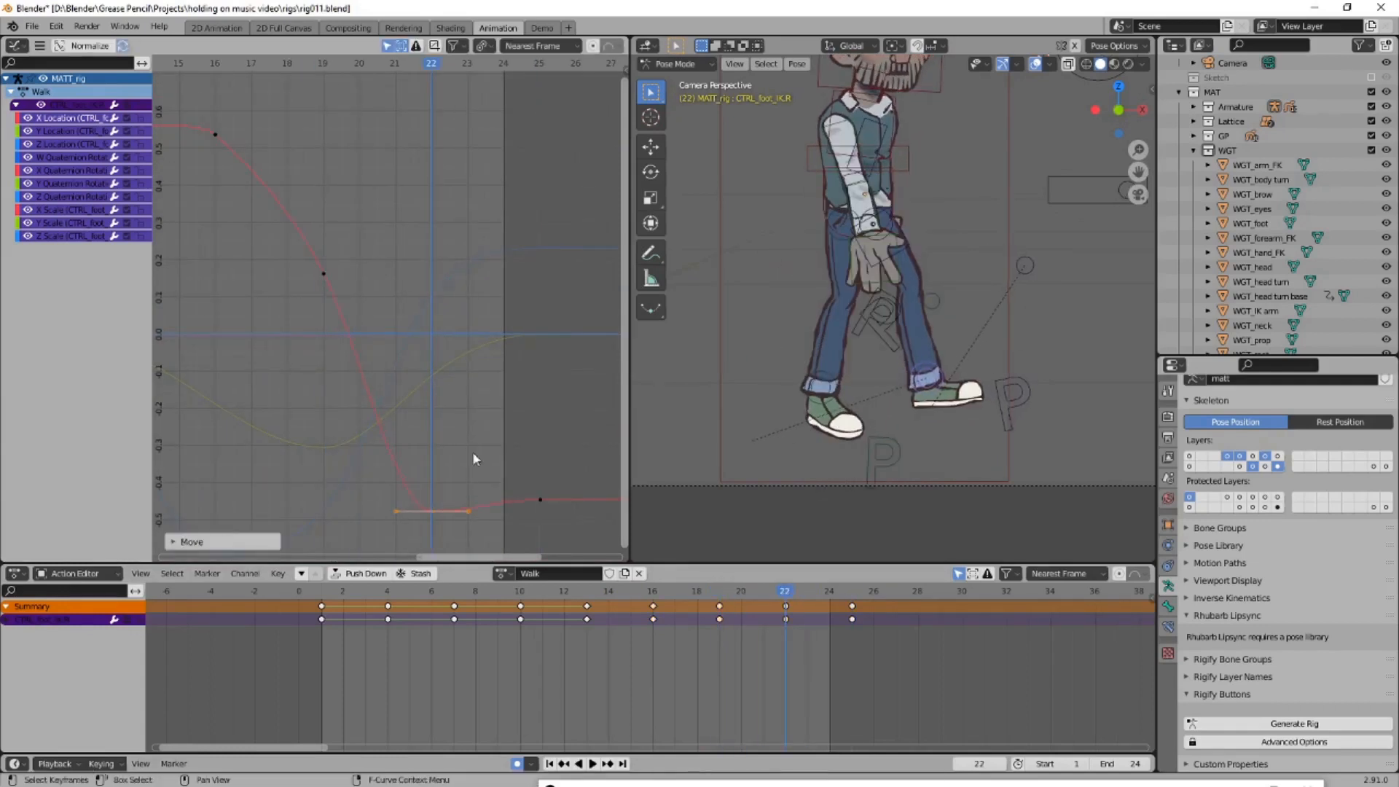
Reduce the right foot's Y Location curve to keys at frames 1, 13, 19 and 25
click(72, 145)
key(KP_Decimal)
scroll(328, 316, down, 4)
click(71, 131)
scroll(384, 261, up, 4)
key(Down)
key(Down)
key(Down)
key(Down)
drag(451, 430, 295, 339)
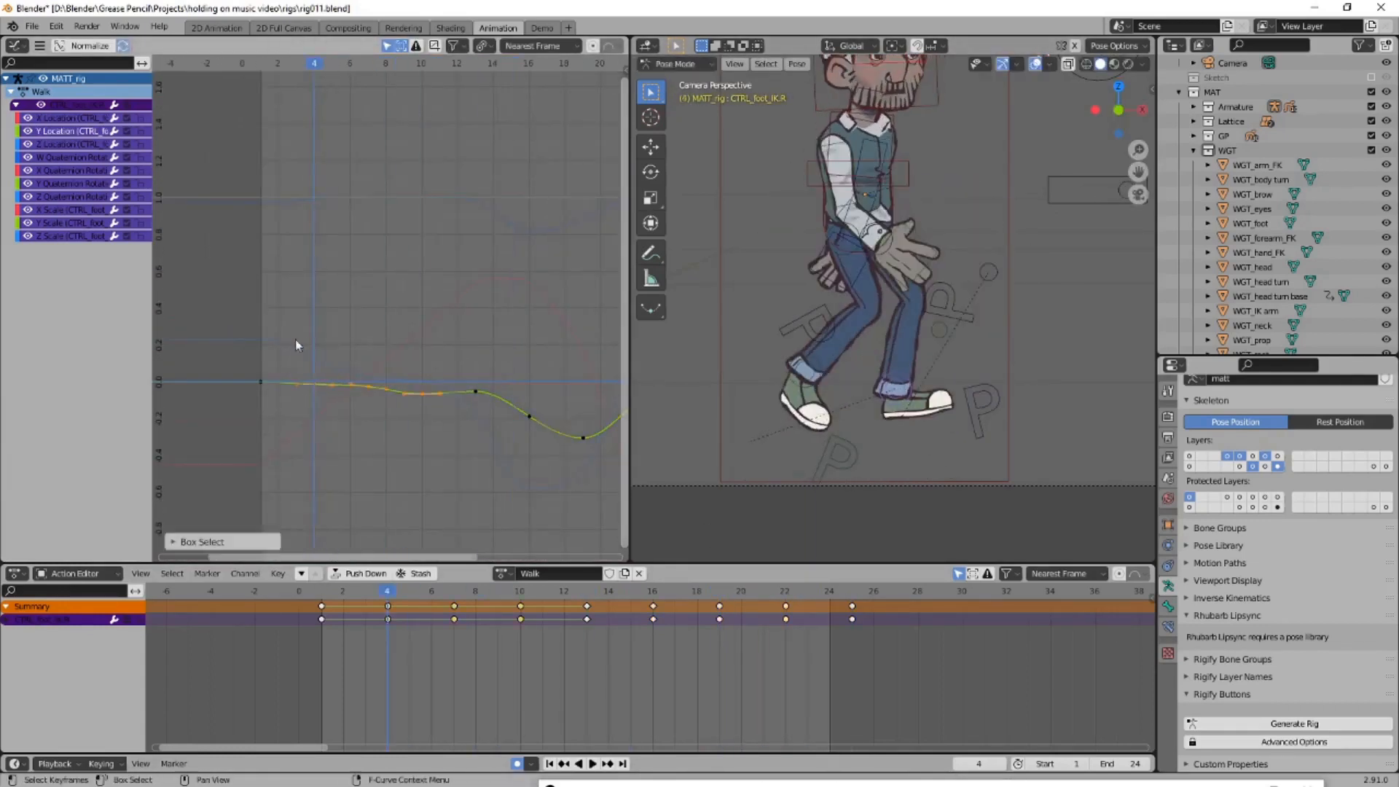
middle_drag(515, 402, 357, 358)
drag(331, 64, 342, 110)
key(ctrl+z)
scroll(428, 259, down, 2)
scroll(408, 313, up, 2)
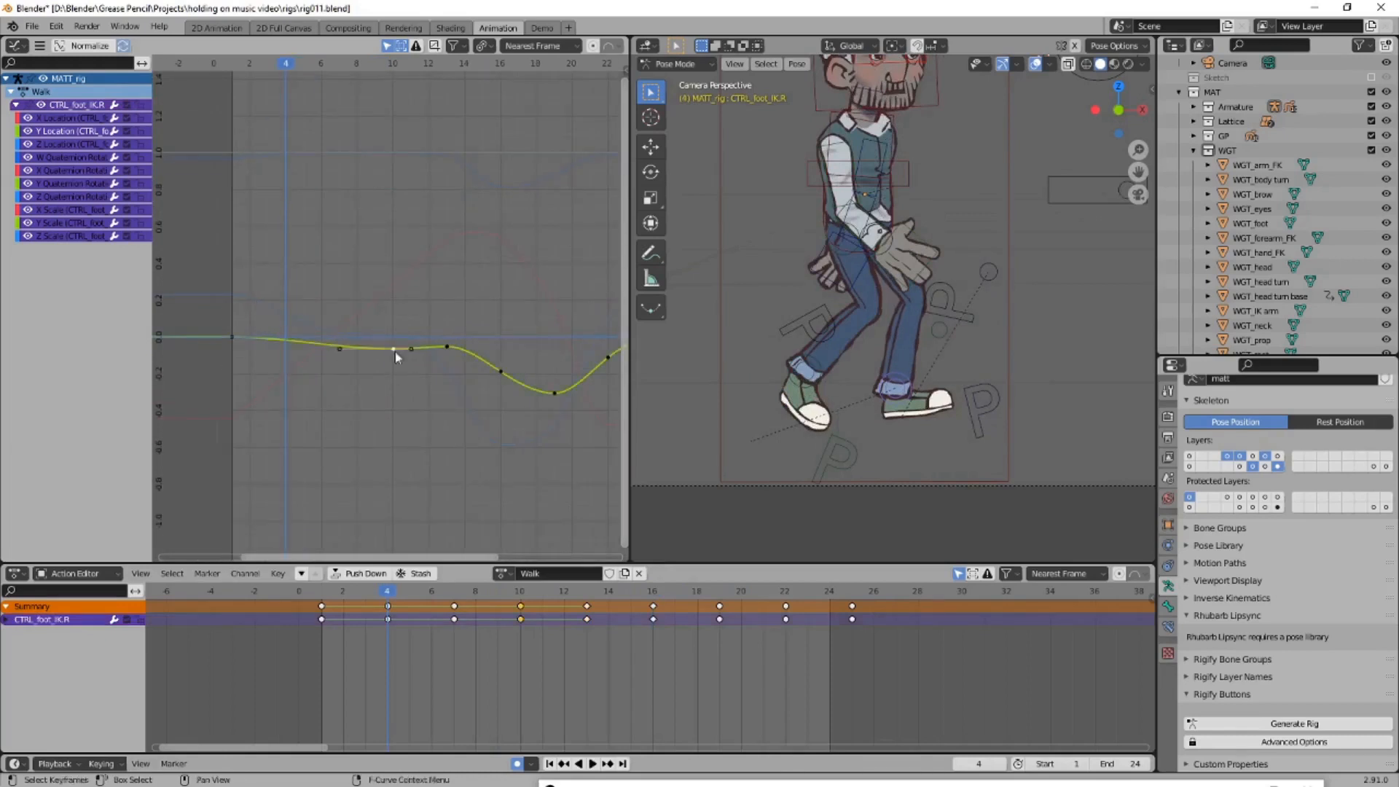
key(Delete)
drag(234, 64, 556, 97)
key(Delete)
Widen the handles of the right foot's Y Location key at frame 19, play the cycle and save the file
middle_drag(597, 364, 556, 367)
key(s)
click(605, 390)
key(space)
scroll(933, 299, down, 3)
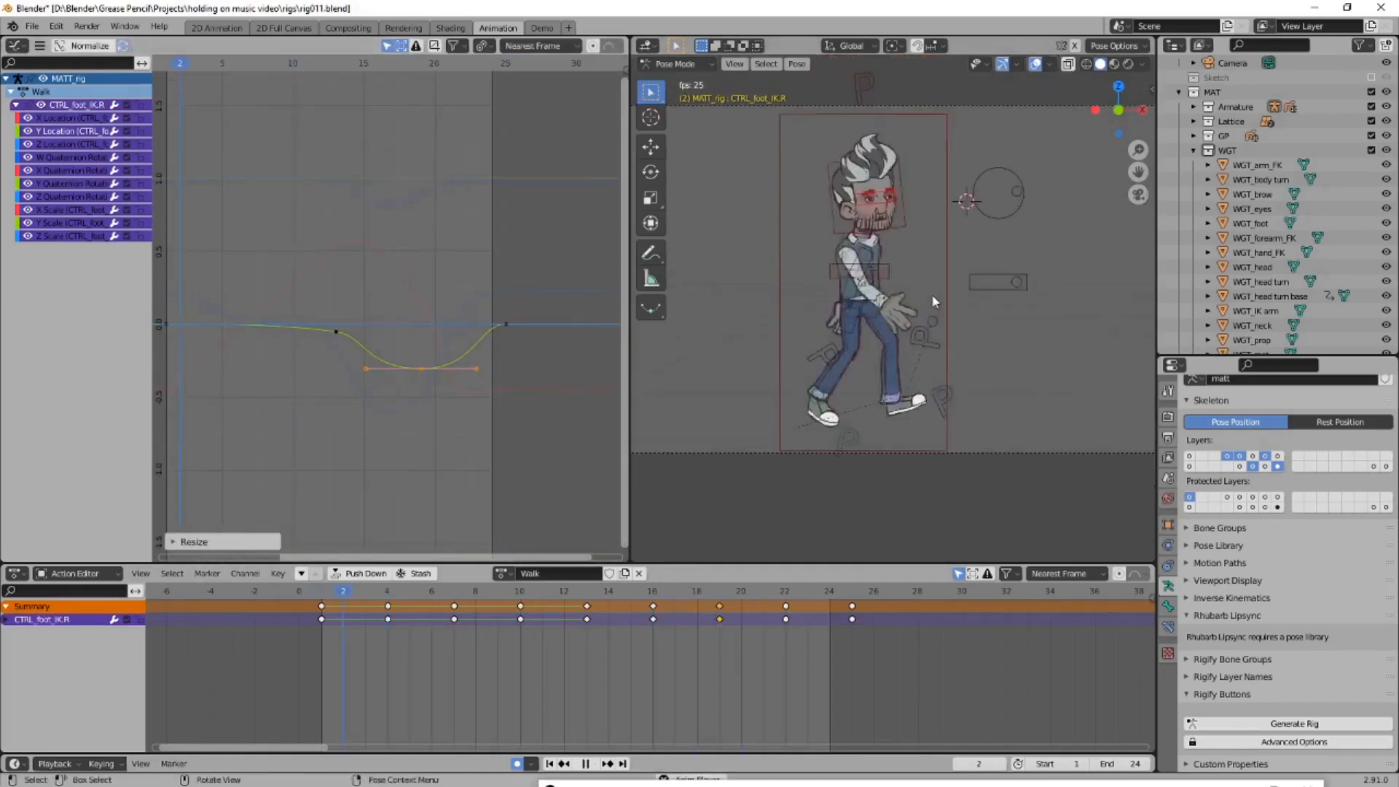
key(ctrl+s)
Lower the right foot's Z Quaternion Rotation keys at frames 4, 7 and 10 to near zero and play the cycle
key(space)
scroll(893, 305, up, 3)
click(906, 488)
click(805, 483)
click(72, 157)
scroll(387, 314, down, 4)
click(376, 206)
click(72, 170)
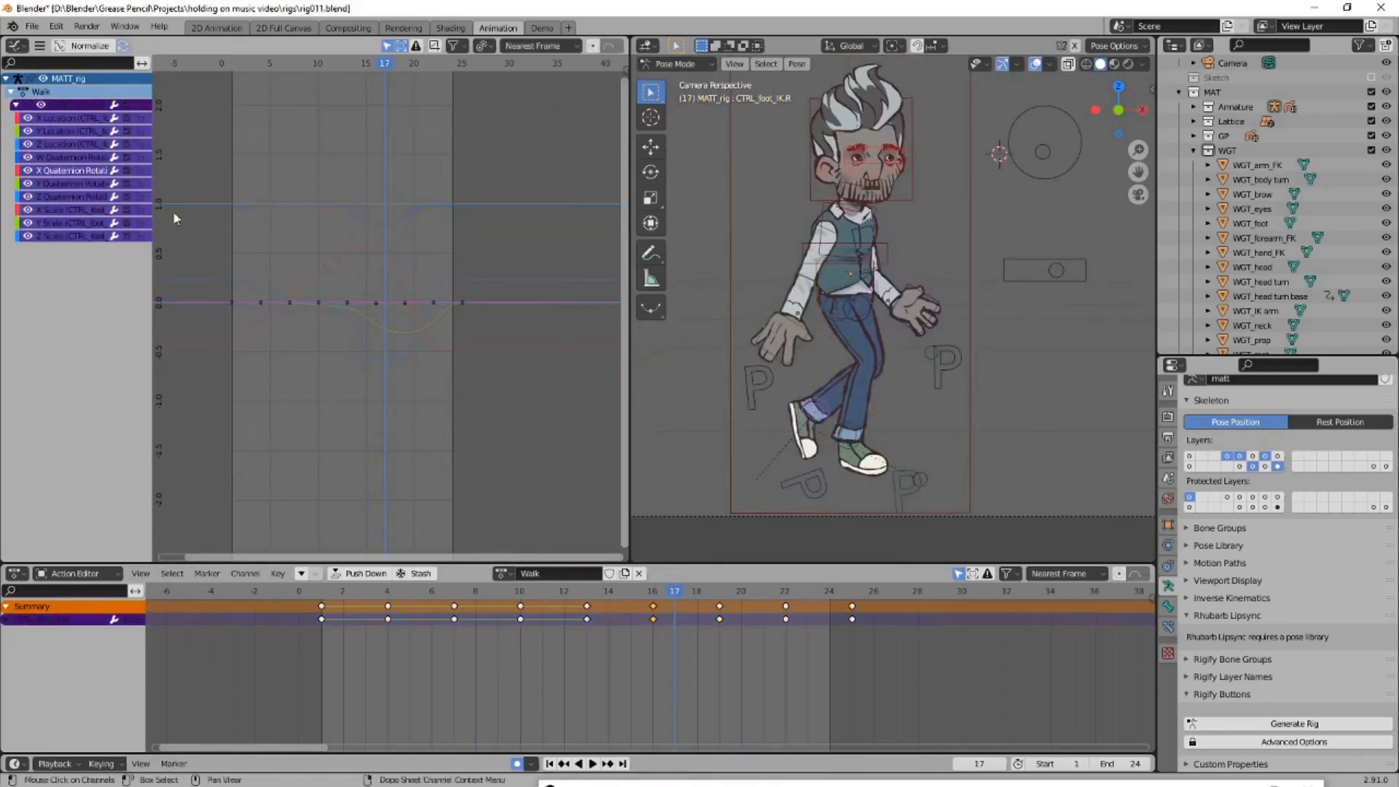
right_click(882, 391)
click(71, 196)
scroll(301, 348, up, 6)
middle_drag(300, 348, 408, 361)
drag(405, 329, 251, 264)
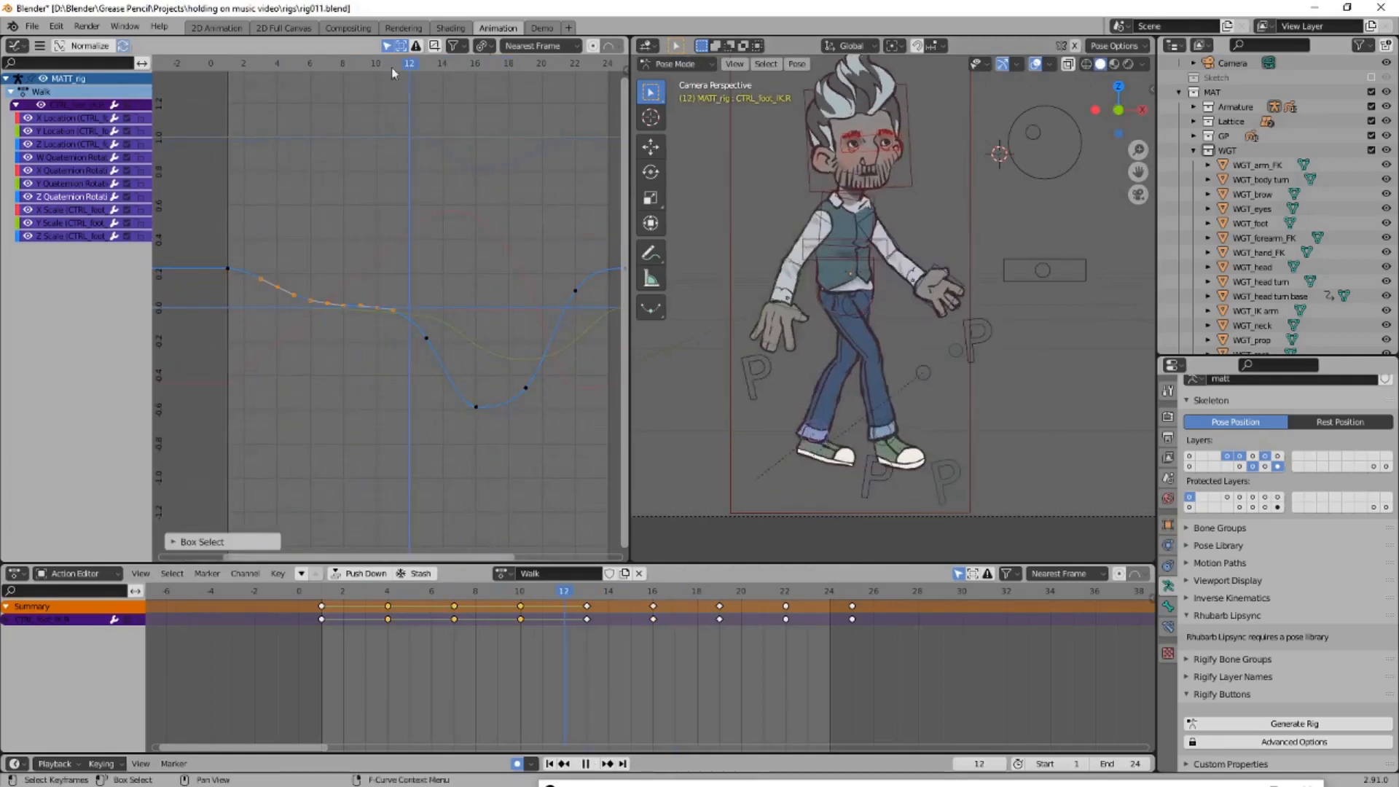
key(space)
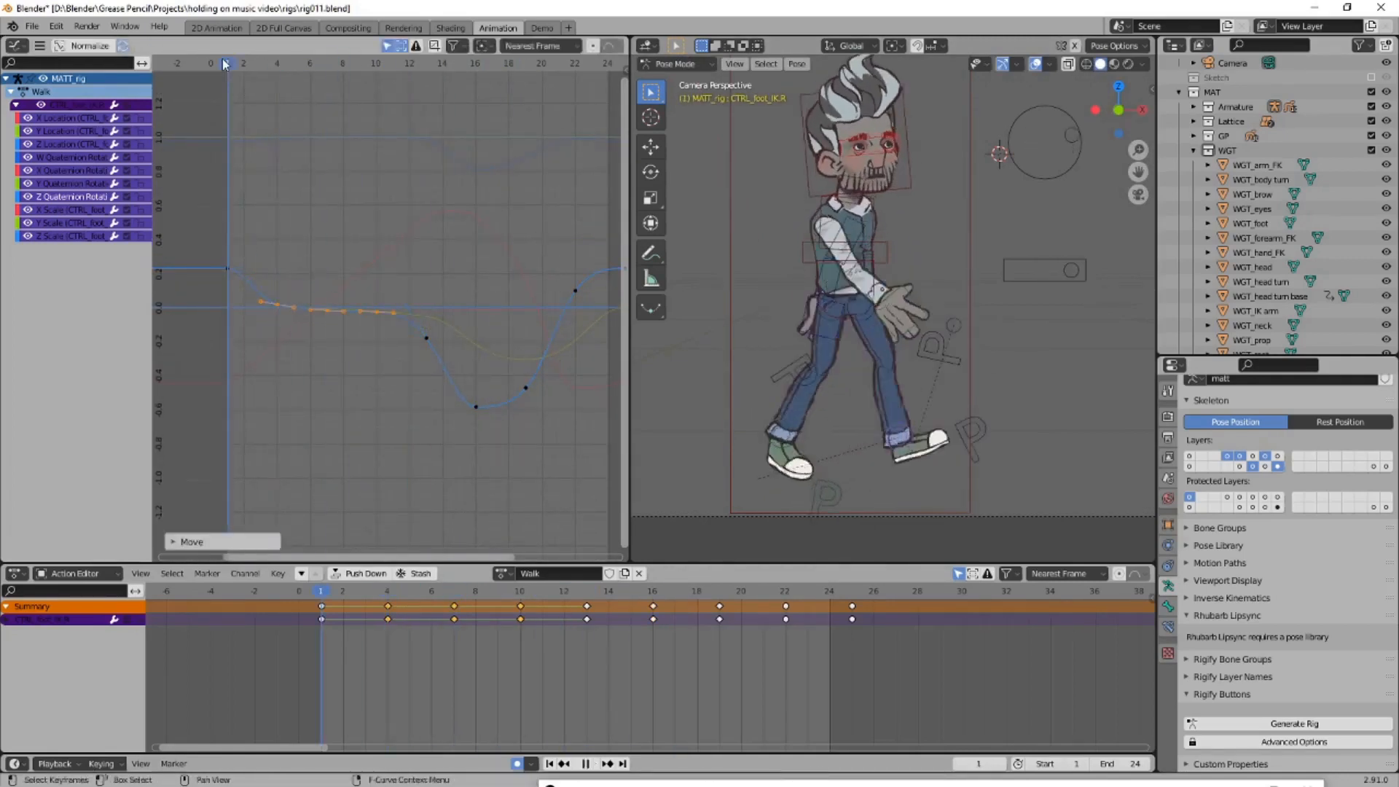
Scale the handles of the right foot's Z Quaternion Rotation keys at frames 1 and 4 to reshape the foot landing
key(r)
key(Escape)
scroll(344, 324, up, 2)
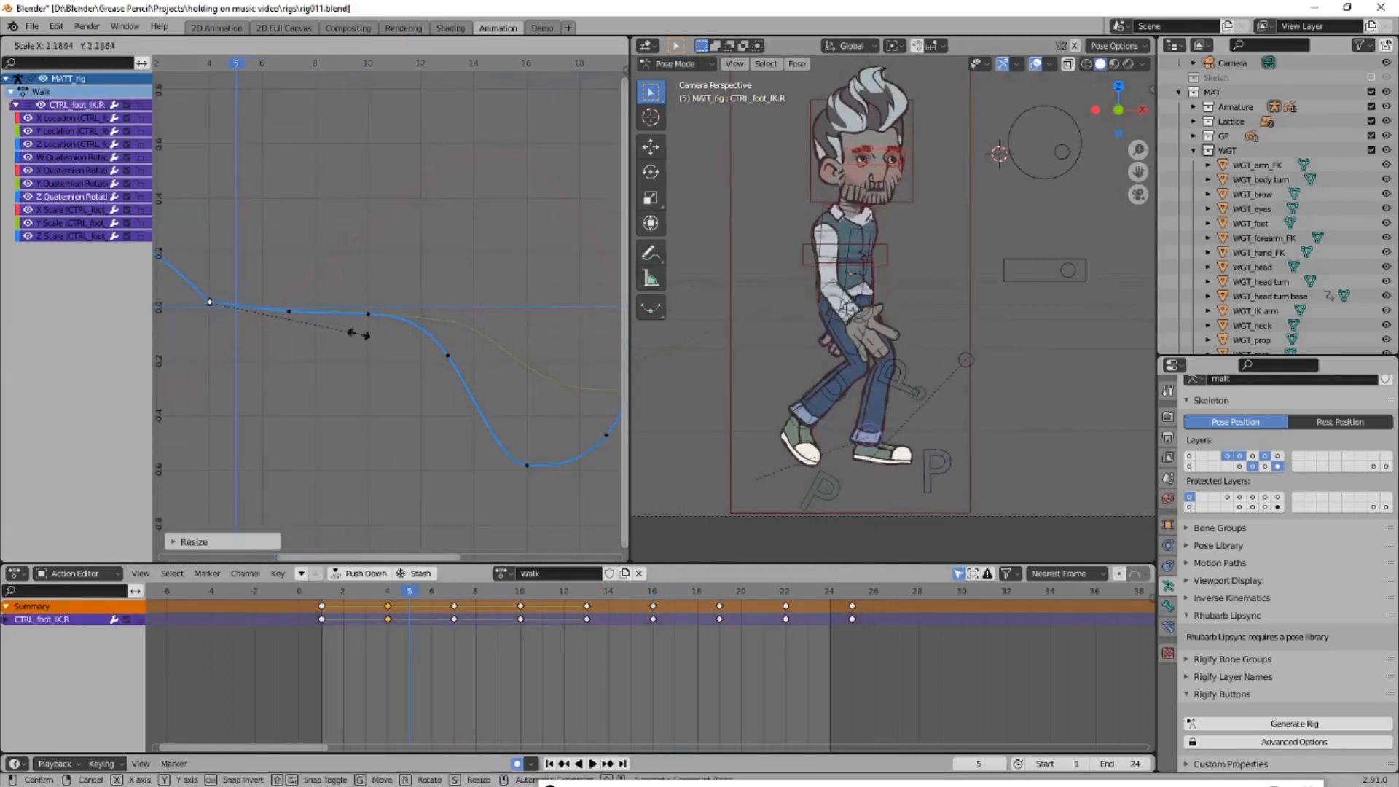
click(245, 305)
scroll(245, 305, down, 5)
drag(187, 246, 259, 268)
key(s)
key(space)
Lower the right foot's Z Quaternion Rotation key at frame 4 slightly below zero and play the cycle
scroll(301, 321, up, 12)
drag(185, 314, 249, 277)
key(g)
key(y)
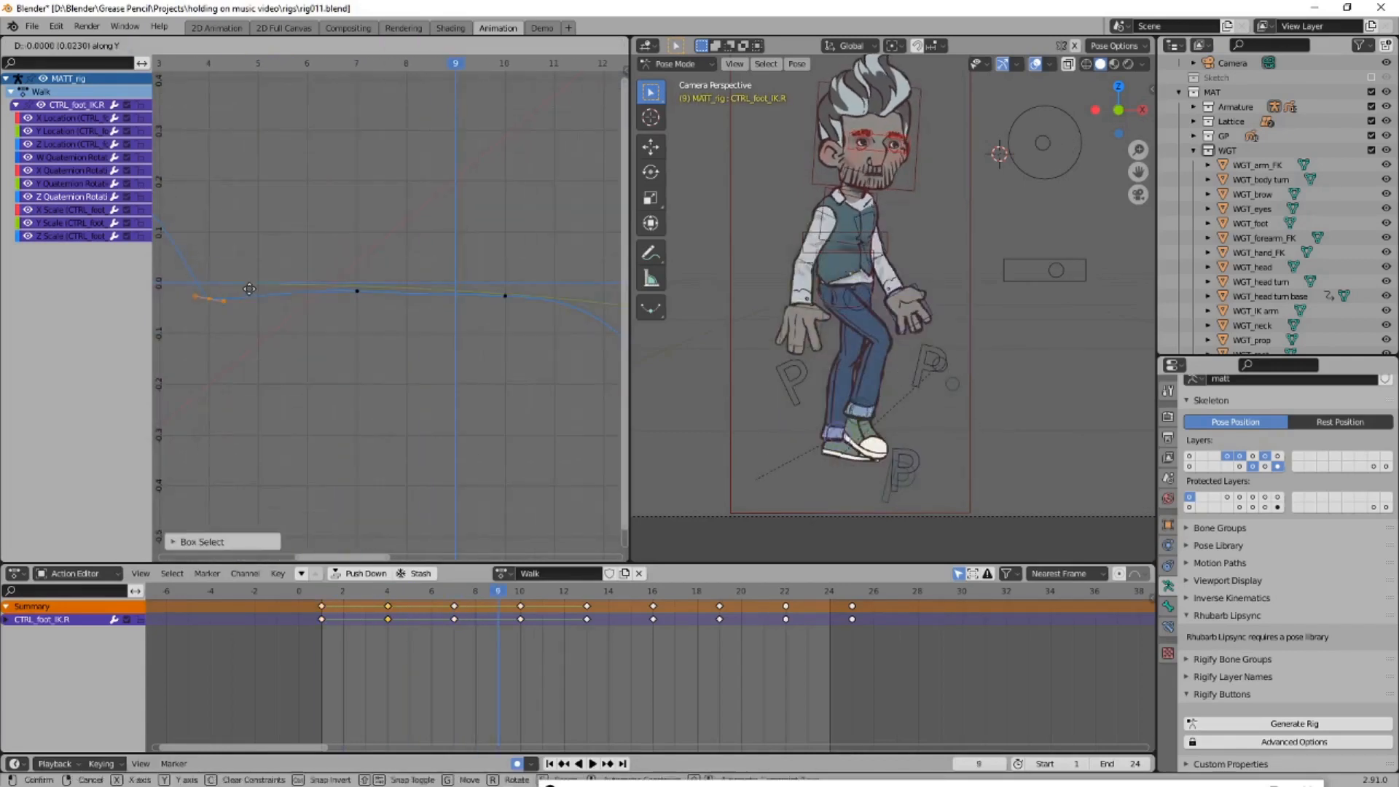
drag(472, 271, 533, 318)
scroll(390, 310, down, 9)
key(space)
Change the curve pivot point and shift the right foot's lowest Z Quaternion Rotation key from frame 16 to frame 17
click(485, 46)
click(510, 109)
key(space)
scroll(474, 292, down, 4)
middle_drag(510, 306, 405, 277)
drag(378, 274, 457, 331)
key(g)
key(y)
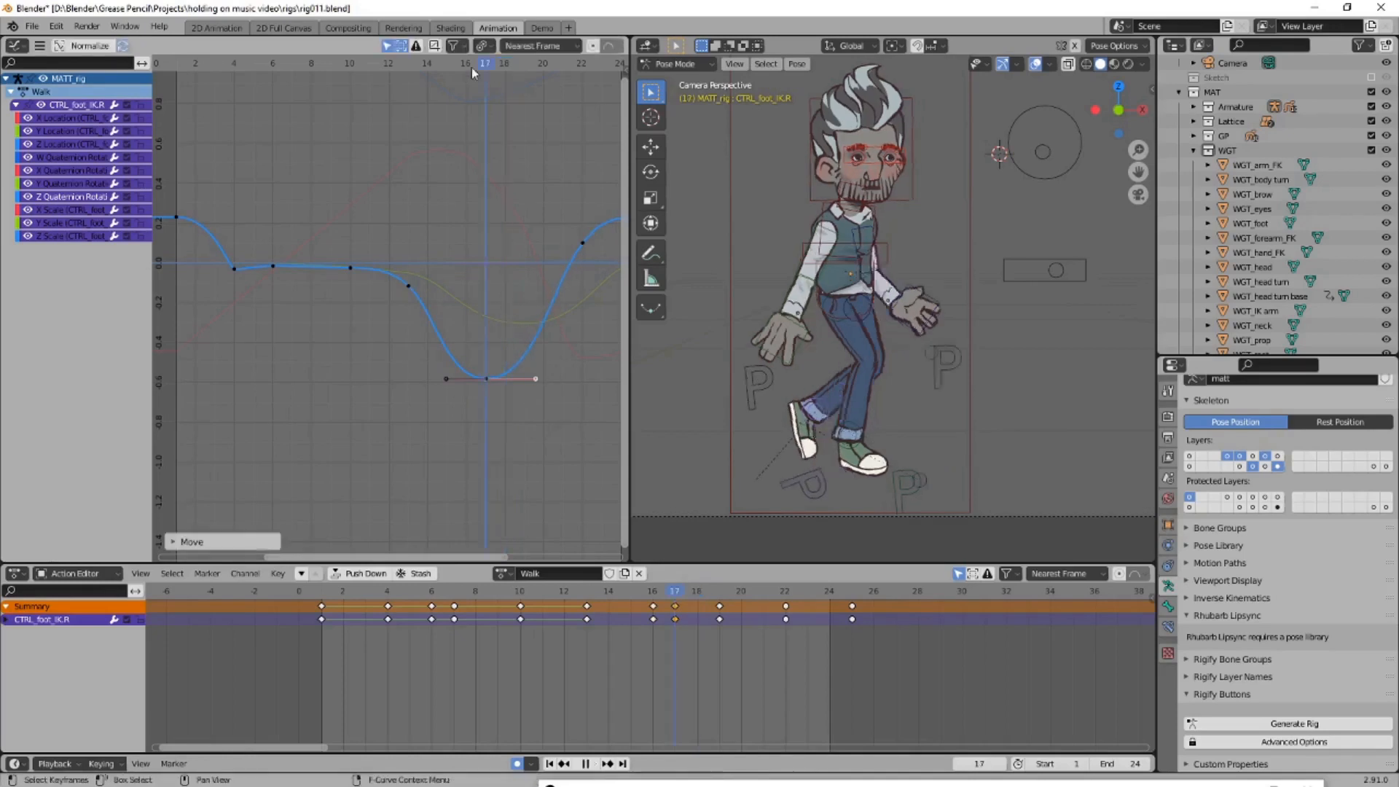
scroll(475, 145, down, 2)
middle_drag(612, 81, 478, 153)
scroll(801, 292, down, 3)
scroll(350, 313, up, 6)
Delete the left foot IK control's X Location keys at frames 19 and 22 and make the curve linear from frame 16
key(Home)
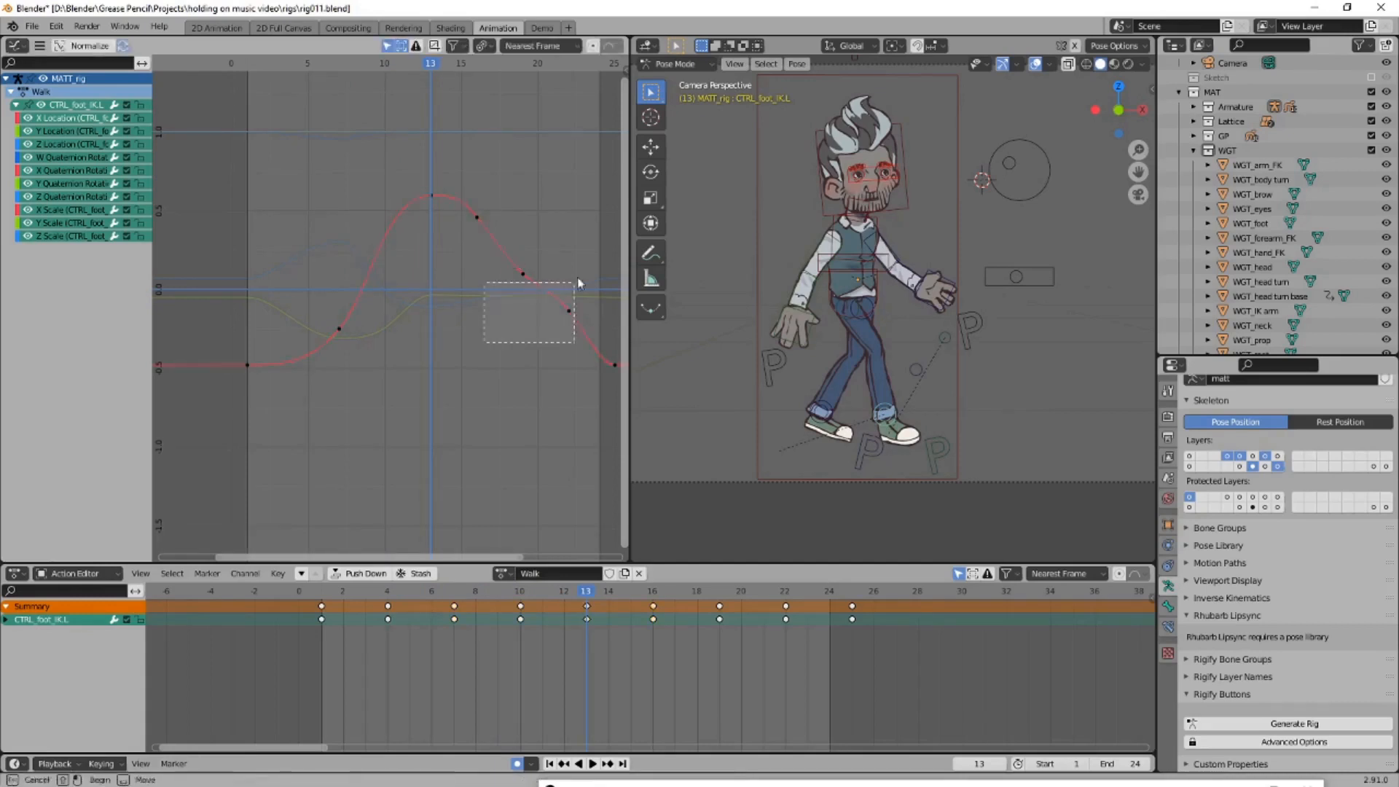
drag(577, 277, 583, 258)
key(x)
key(t)
scroll(409, 187, down, 2)
click(581, 73)
key(space)
Delete the left foot's Y Location keys at frames 4 and 10
click(72, 132)
scroll(349, 316, up, 4)
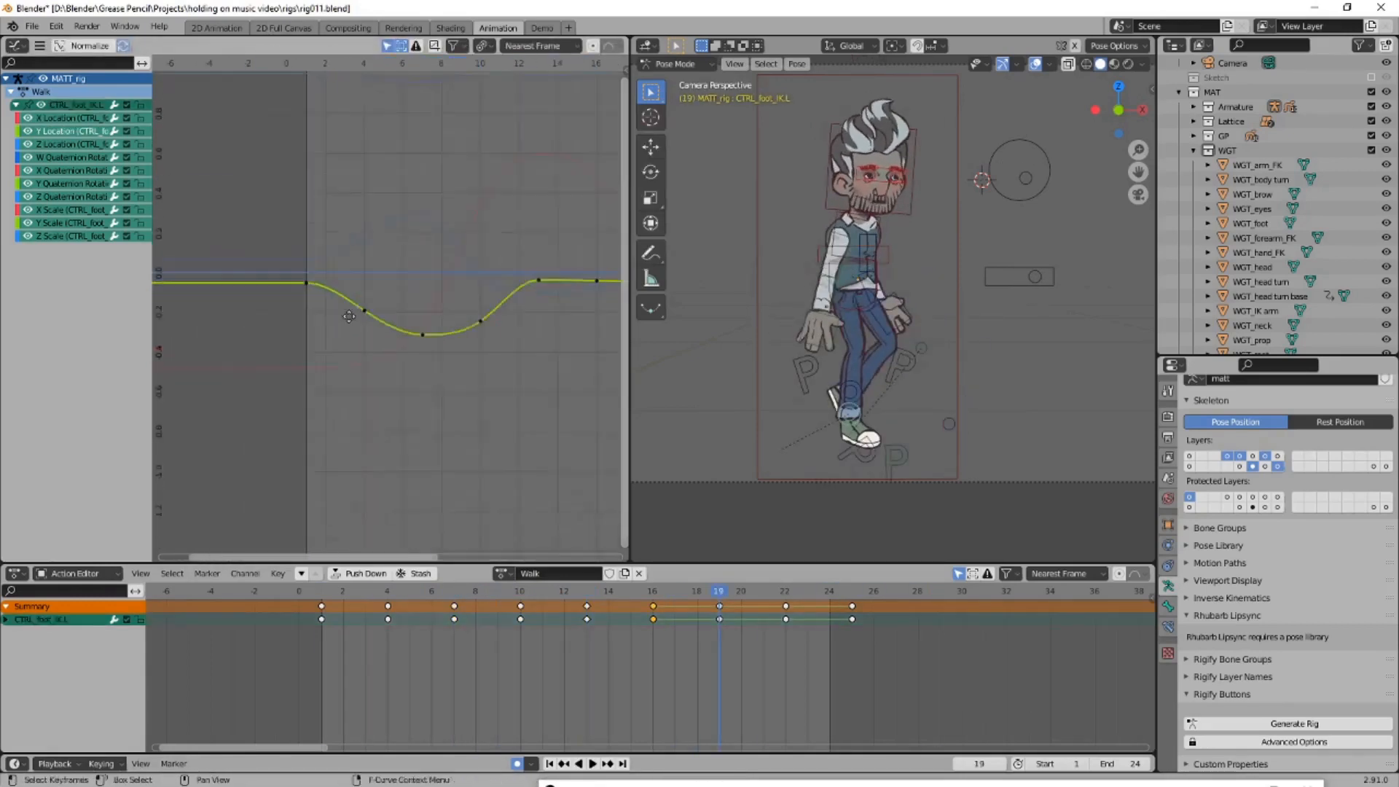
middle_drag(349, 316, 350, 334)
drag(345, 314, 503, 375)
key(g)
key(y)
click(502, 385)
Lower the left foot's Y Location key at frame 7 to about -0.42 and adjust the height of the frame 13 key
mouse_move(437, 65)
mouse_down()
mouse_move(327, 65)
mouse_move(423, 65)
mouse_up()
drag(411, 376, 428, 357)
key(g)
key(y)
click(420, 370)
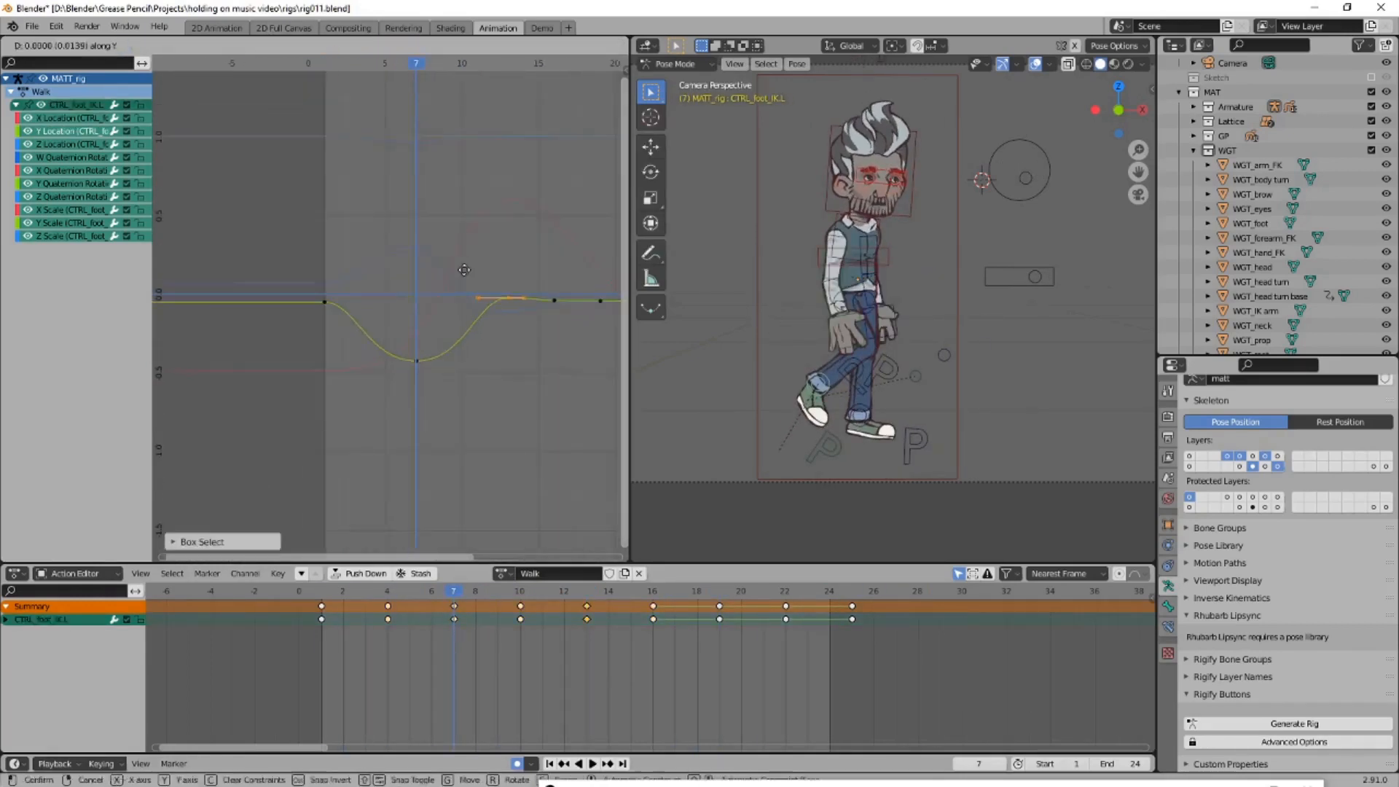
scroll(461, 287, down, 5)
key(space)
Scale the handles of the body turn control's Y Location key at frame 13
click(873, 429)
scroll(393, 233, up, 5)
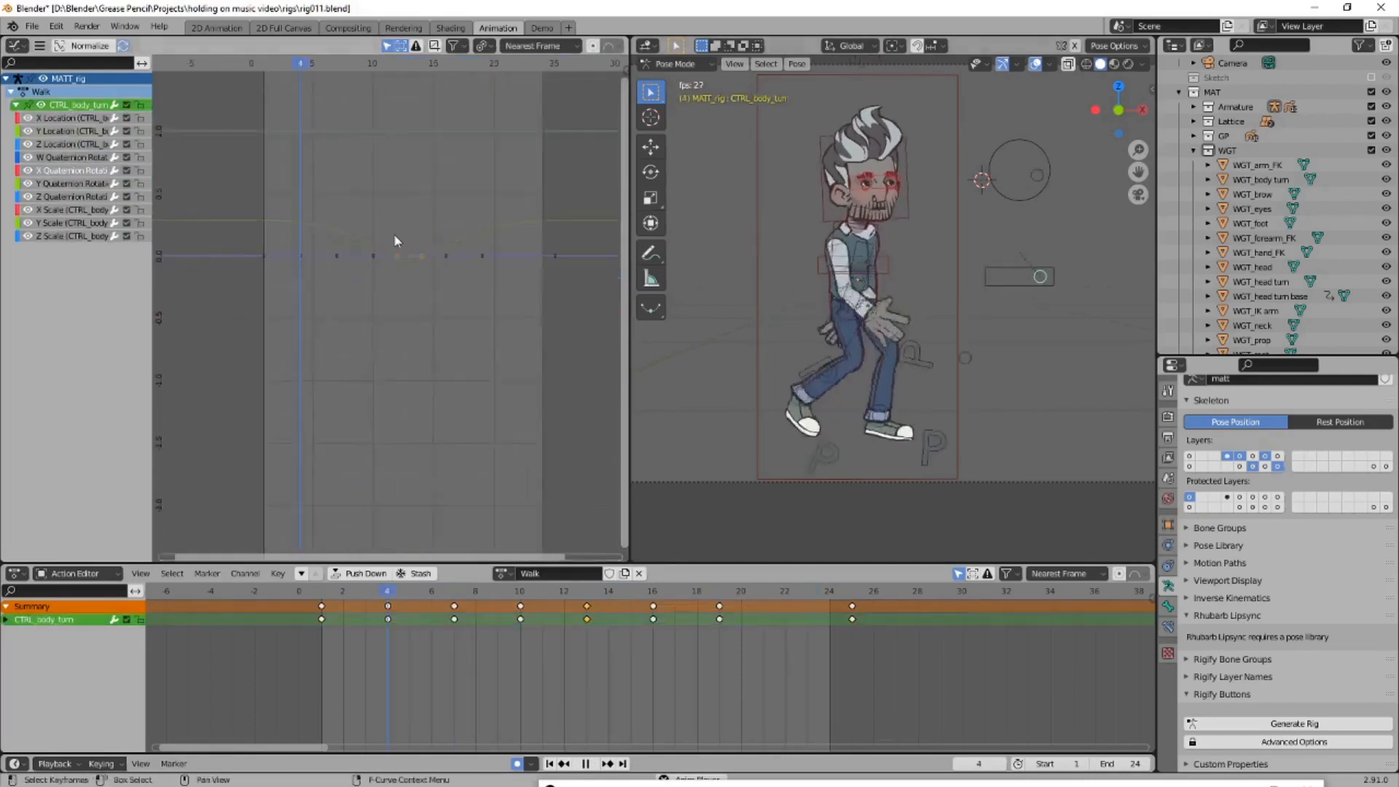
click(71, 131)
click(413, 250)
key(s)
click(522, 234)
scroll(522, 235, down, 2)
Delete the left foot's Z Quaternion Rotation key at frame 4
click(816, 422)
key(space)
scroll(389, 315, up, 1)
click(72, 157)
click(71, 196)
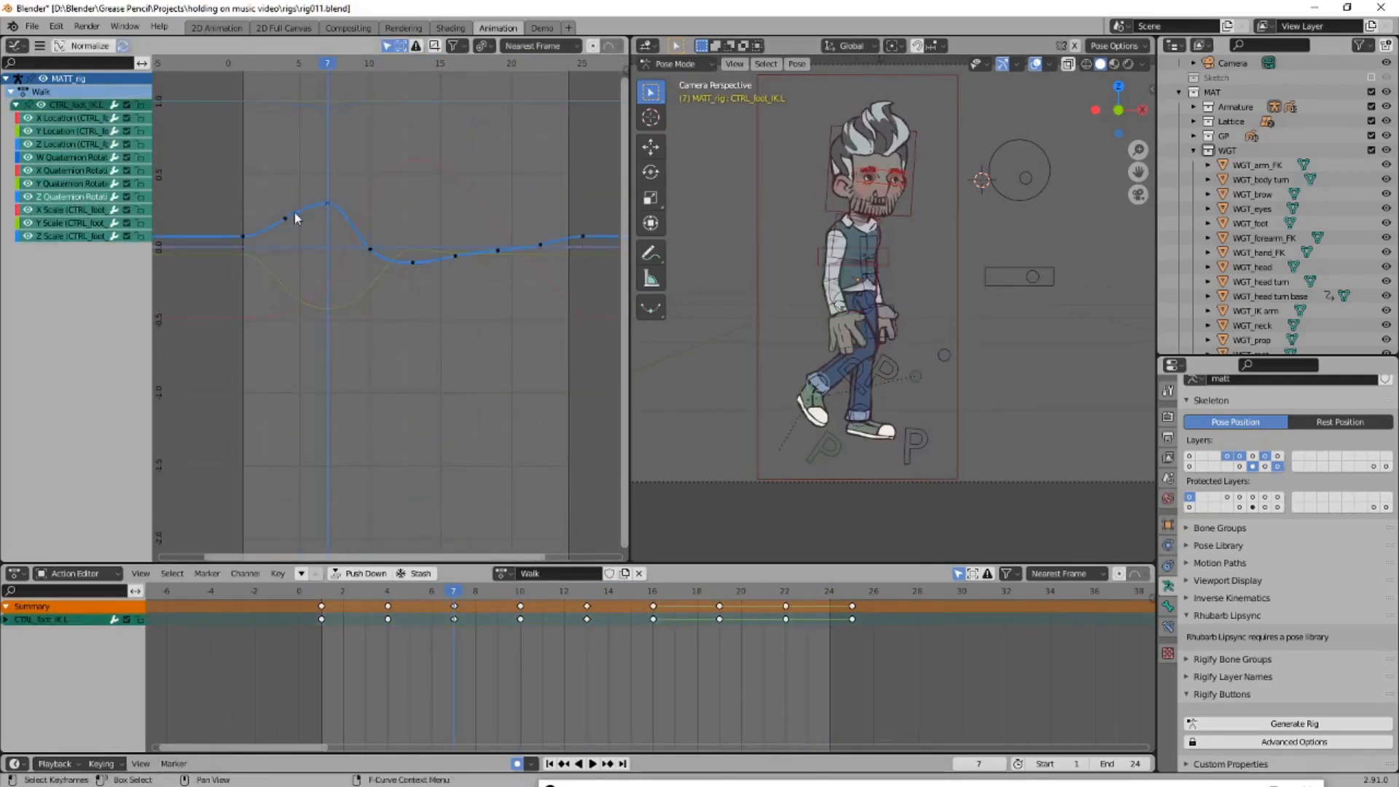
drag(296, 219, 264, 198)
Move the left foot's Z Quaternion Rotation peak to frame 8 at about 0.5, keeping only the keys at frames 1, 13 and 25 besides it
mouse_move(328, 67)
mouse_down()
mouse_move(298, 71)
mouse_move(352, 67)
mouse_up()
click(322, 162)
key(g)
key(x)
click(384, 266)
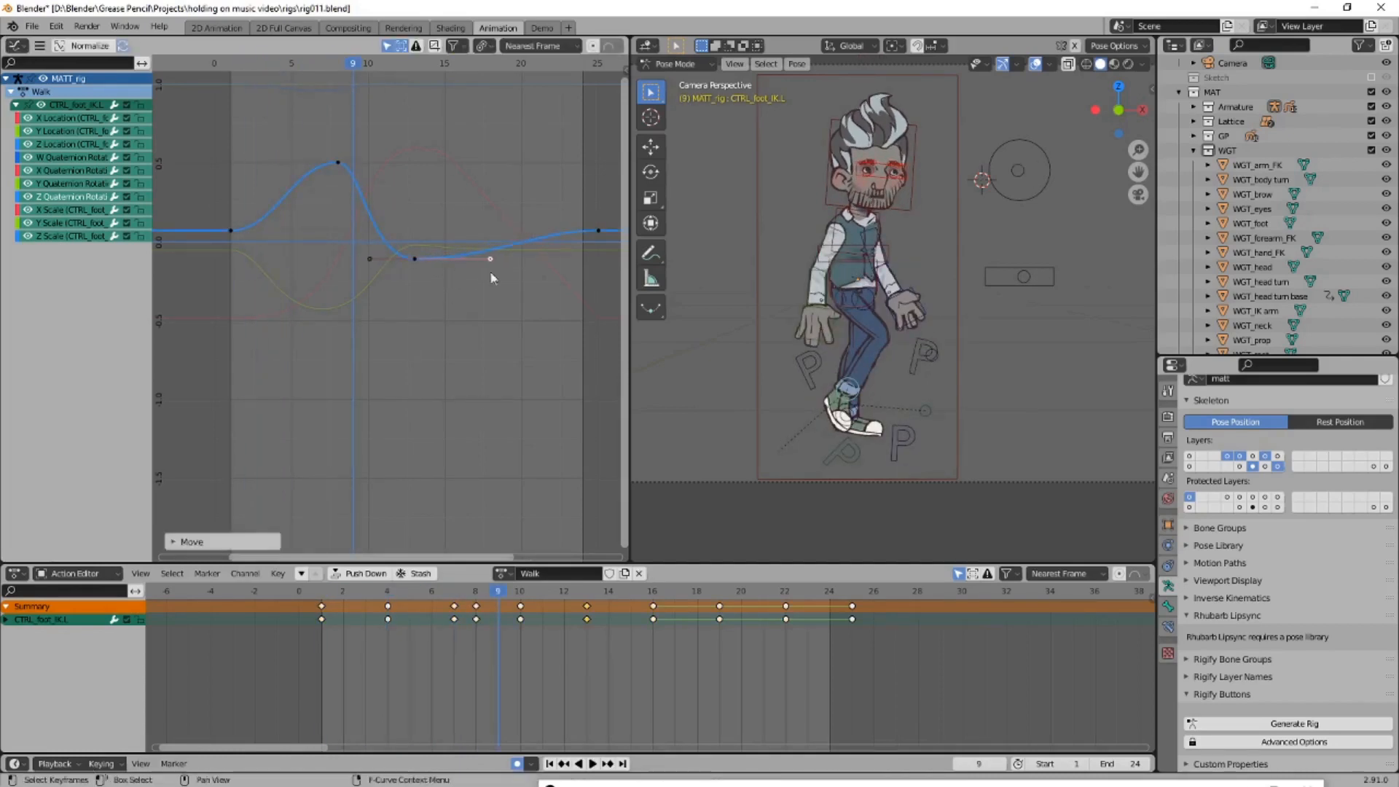
key(space)
scroll(437, 234, down, 2)
Delete the left foot control's X, Y and Z Scale channels and play the cycle
click(75, 222)
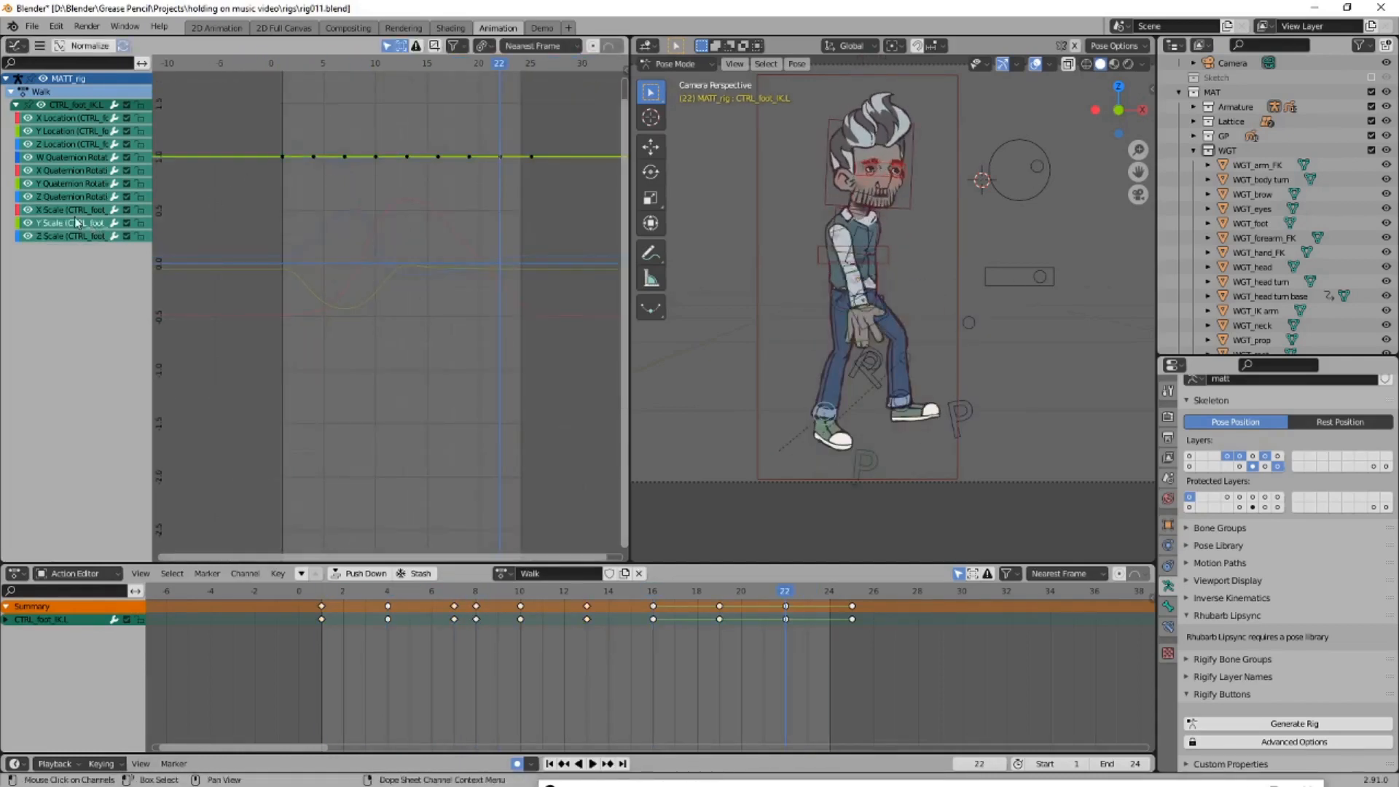
click(73, 197)
scroll(379, 254, up, 5)
click(73, 210)
scroll(391, 242, down, 5)
scroll(391, 248, up, 3)
drag(63, 248, 50, 208)
key(x)
key(space)
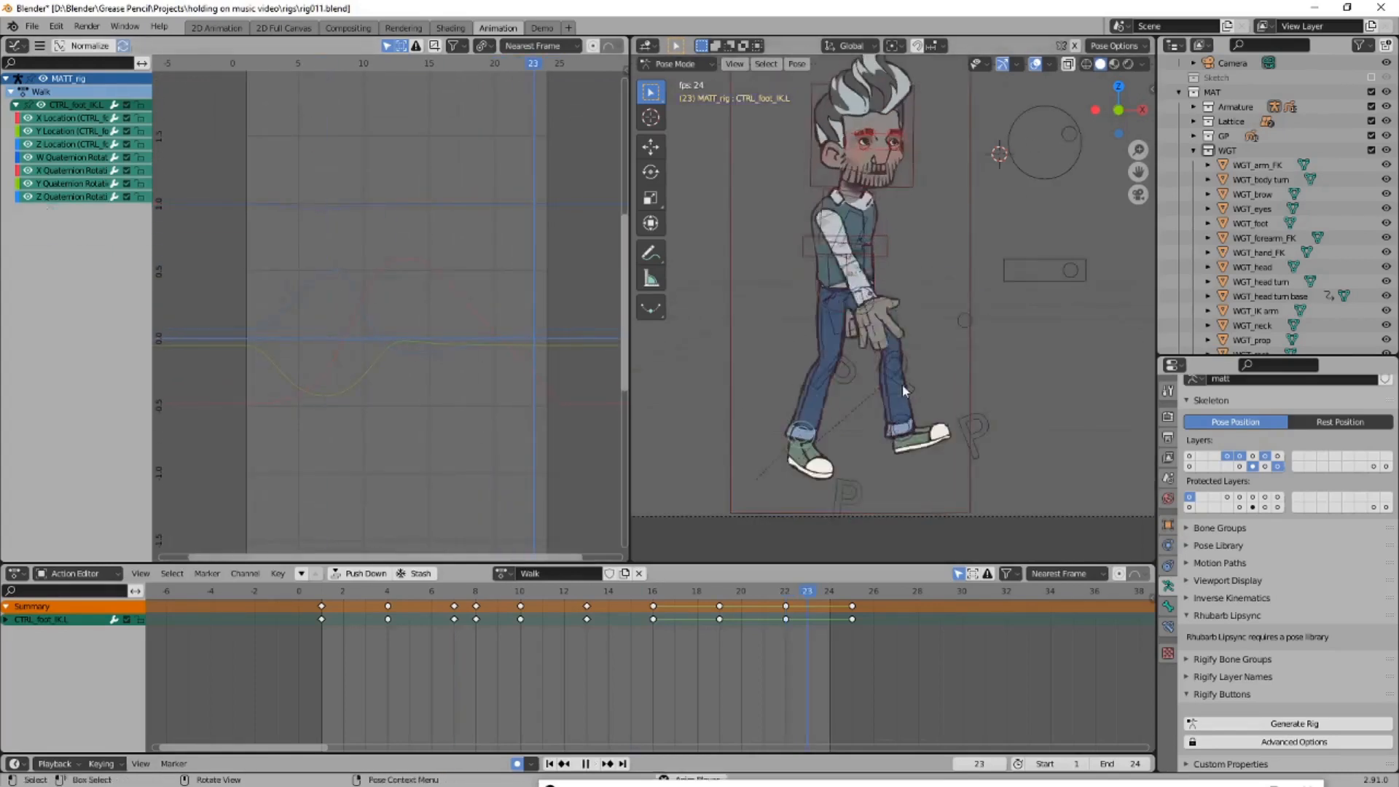
Stop the playback and slightly reposition the head control in the viewport
scroll(861, 306, up, 2)
key(space)
click(911, 146)
key(g)
click(903, 153)
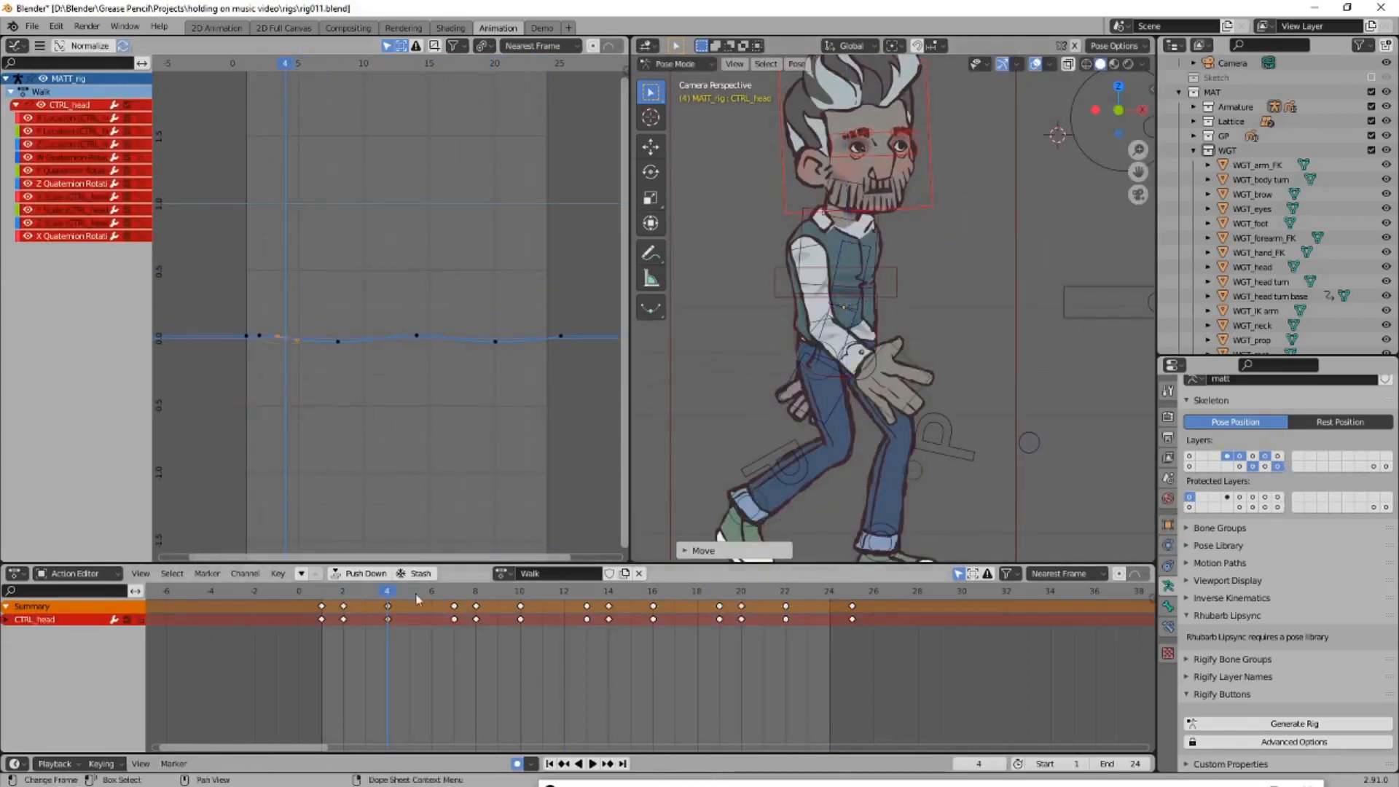
Move the head control slightly upward at frame 8 and show its Y Location curve
click(475, 592)
key(g)
click(903, 131)
click(6, 619)
scroll(72, 673, down, 2)
click(50, 628)
scroll(365, 421, up, 5)
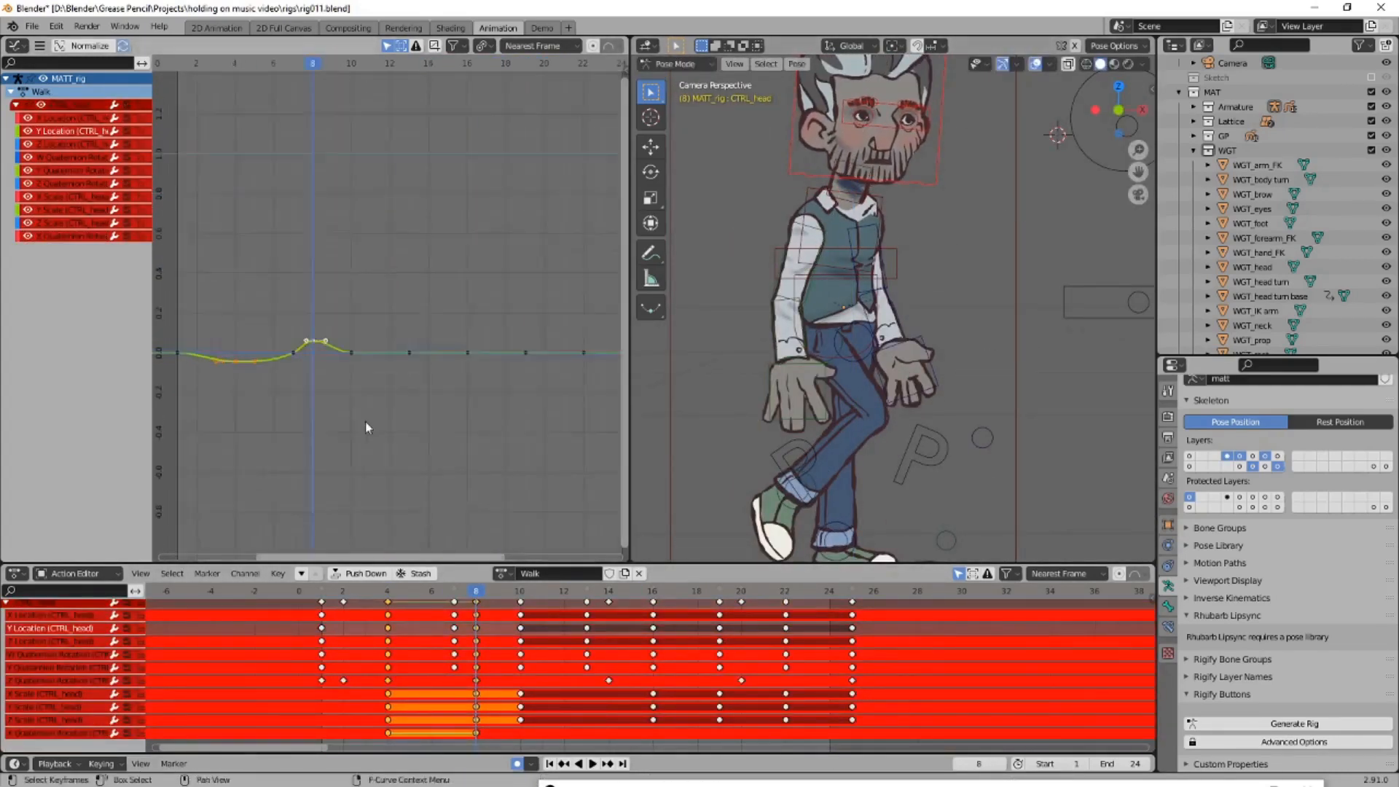
Duplicate the head control's keys at frames 4 and 8 to frames 16 and 20
scroll(365, 421, down, 1)
click(6, 603)
click(321, 591)
click(874, 145)
click(388, 591)
click(476, 592)
scroll(861, 306, down, 1)
scroll(426, 684, up, 1)
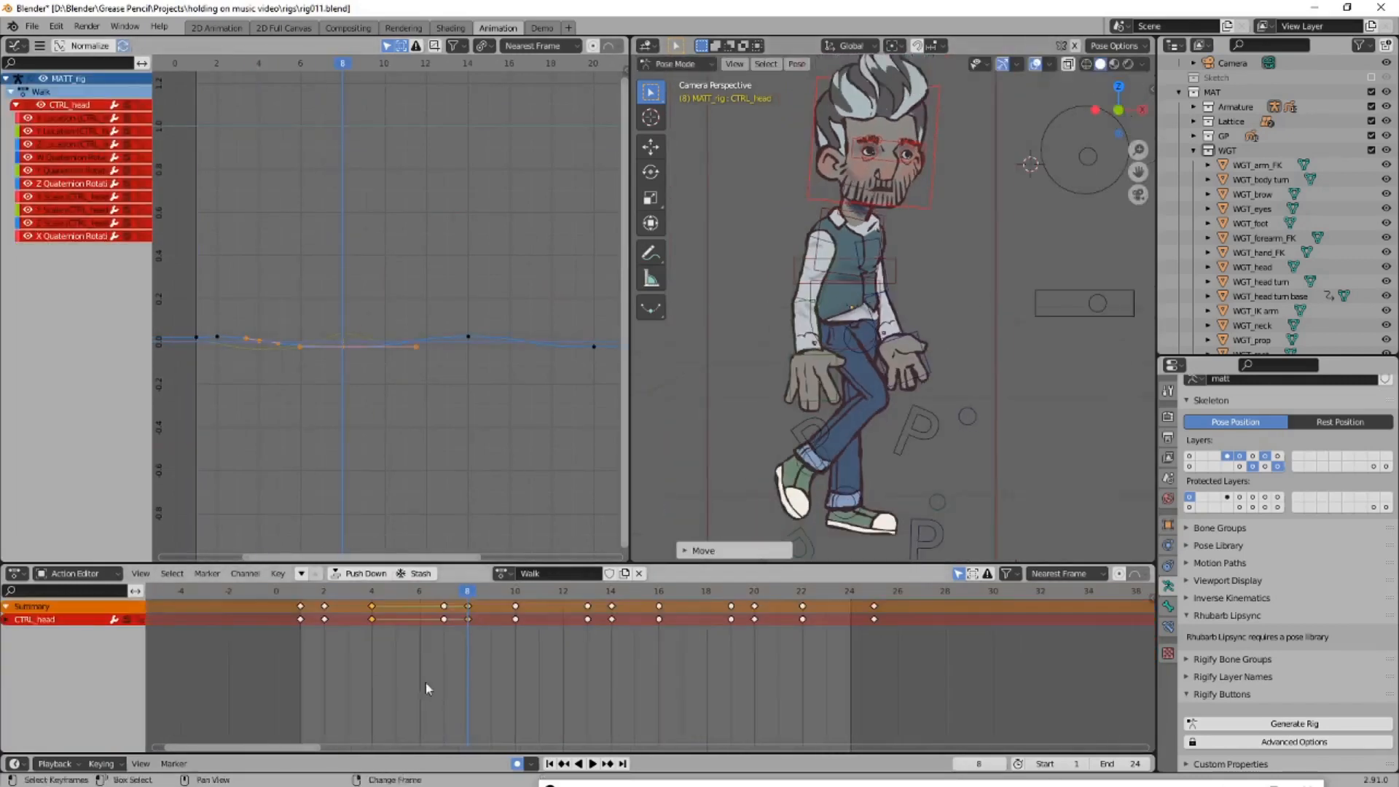
key(shift+d)
click(649, 663)
Play the walk cycle to check the head motion and save the file
click(6, 619)
scroll(73, 673, down, 1)
click(6, 602)
scroll(269, 699, down, 1)
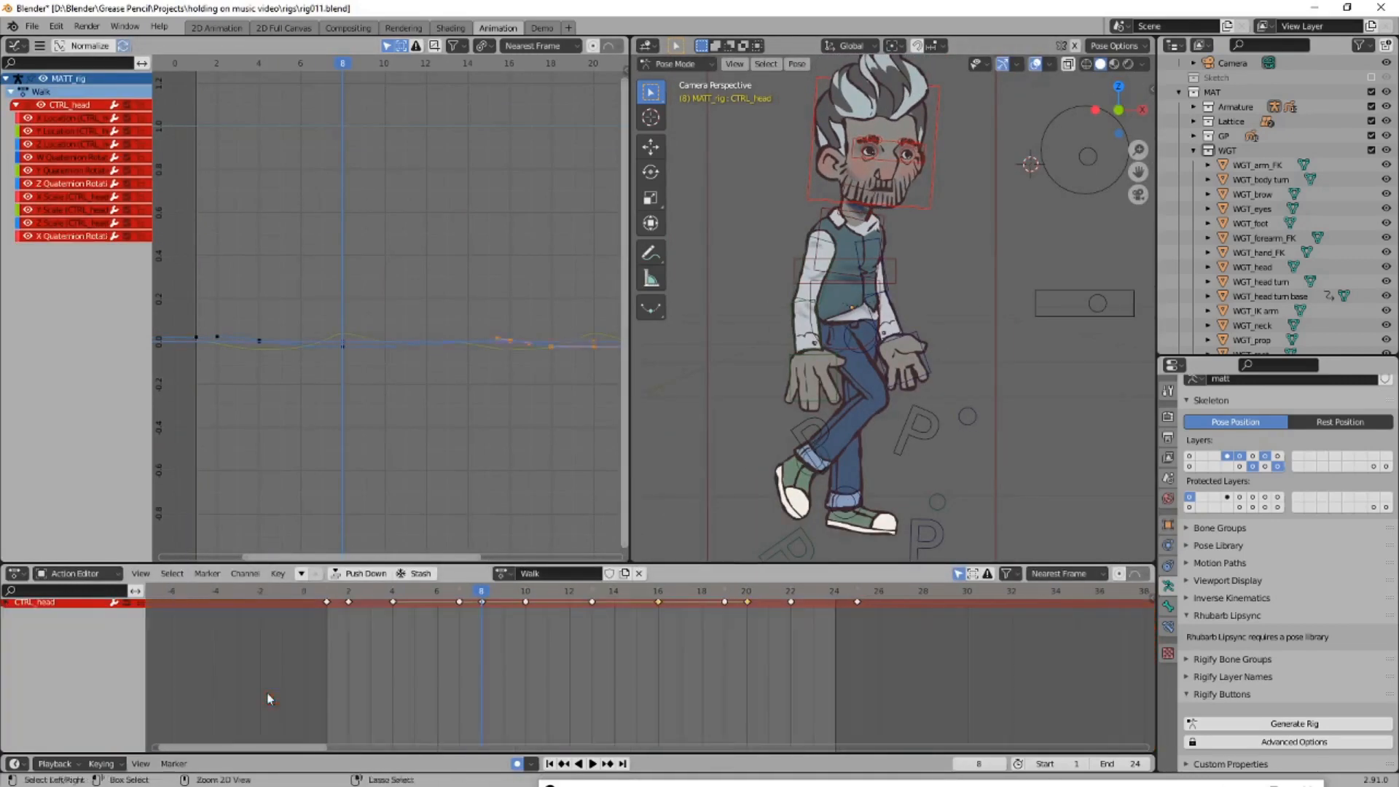
scroll(745, 448, down, 3)
key(space)
key(Escape)
key(ctrl+s)
Switch the curve editor area to Nonlinear Animation and collapse the channels of the objects other than MATT_rig
click(13, 46)
click(196, 147)
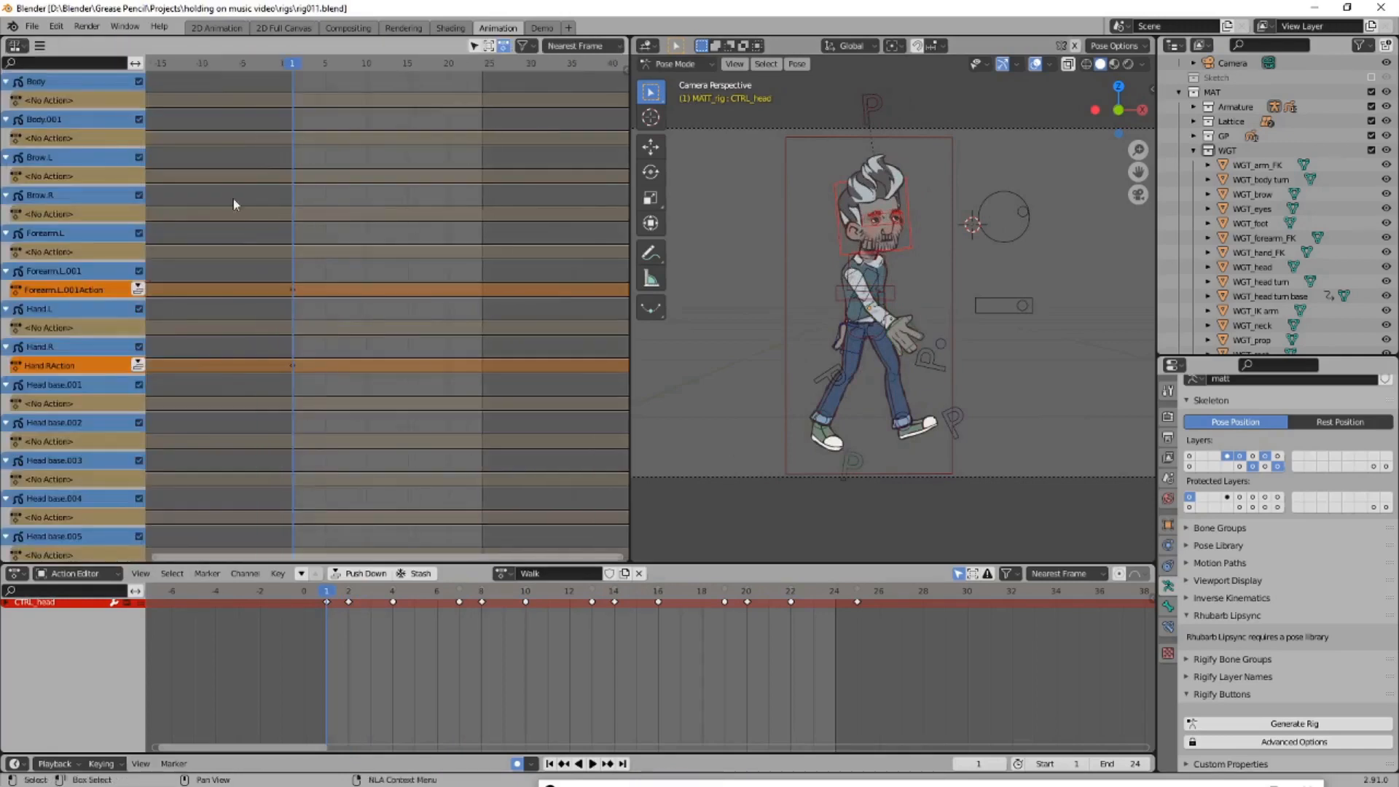
drag(5, 81, 6, 345)
scroll(6, 350, down, 5)
drag(6, 352, 5, 524)
click(7, 447)
scroll(5, 524, down, 4)
drag(6, 426, 5, 464)
click(8, 482)
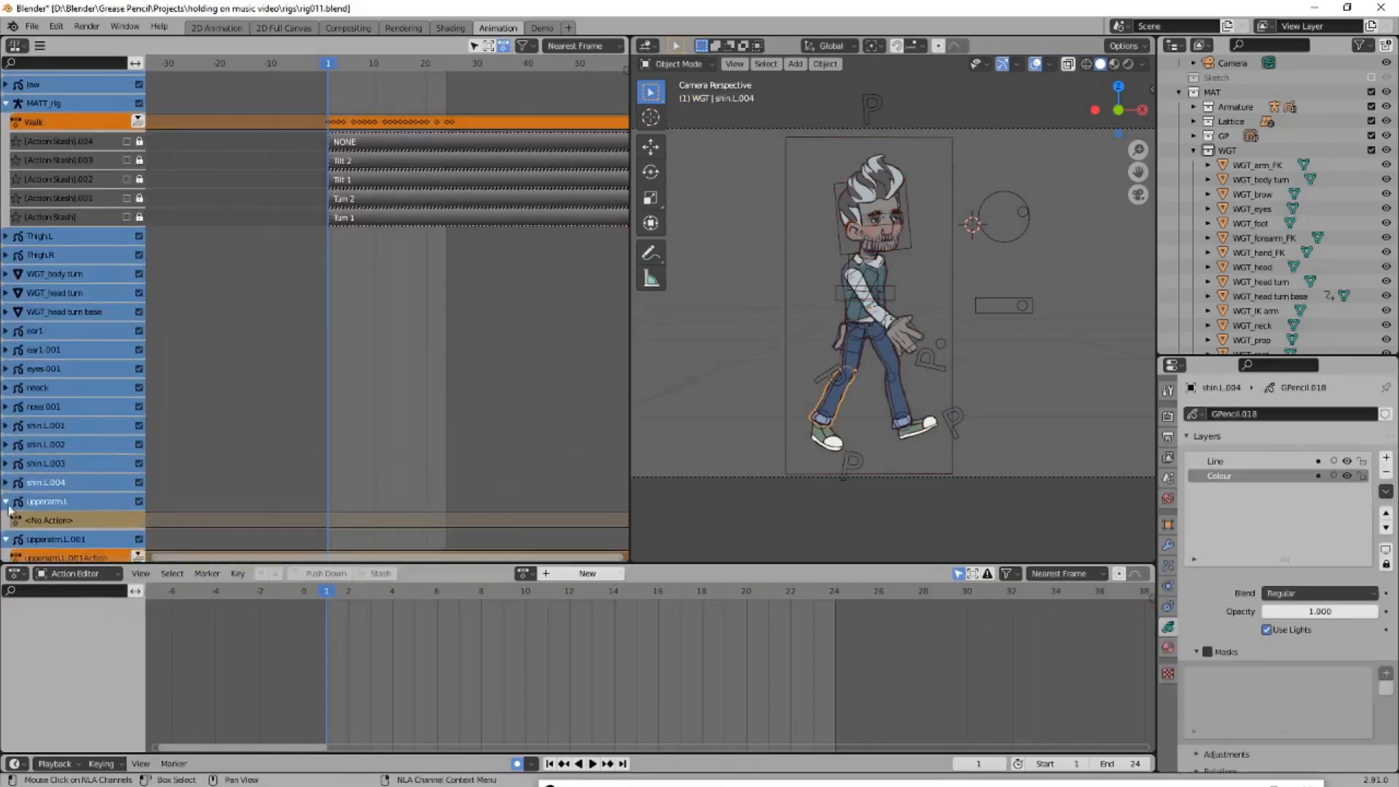
Push the rig's Walk action down into an NLA strip and show the strip's properties
scroll(13, 513, up, 9)
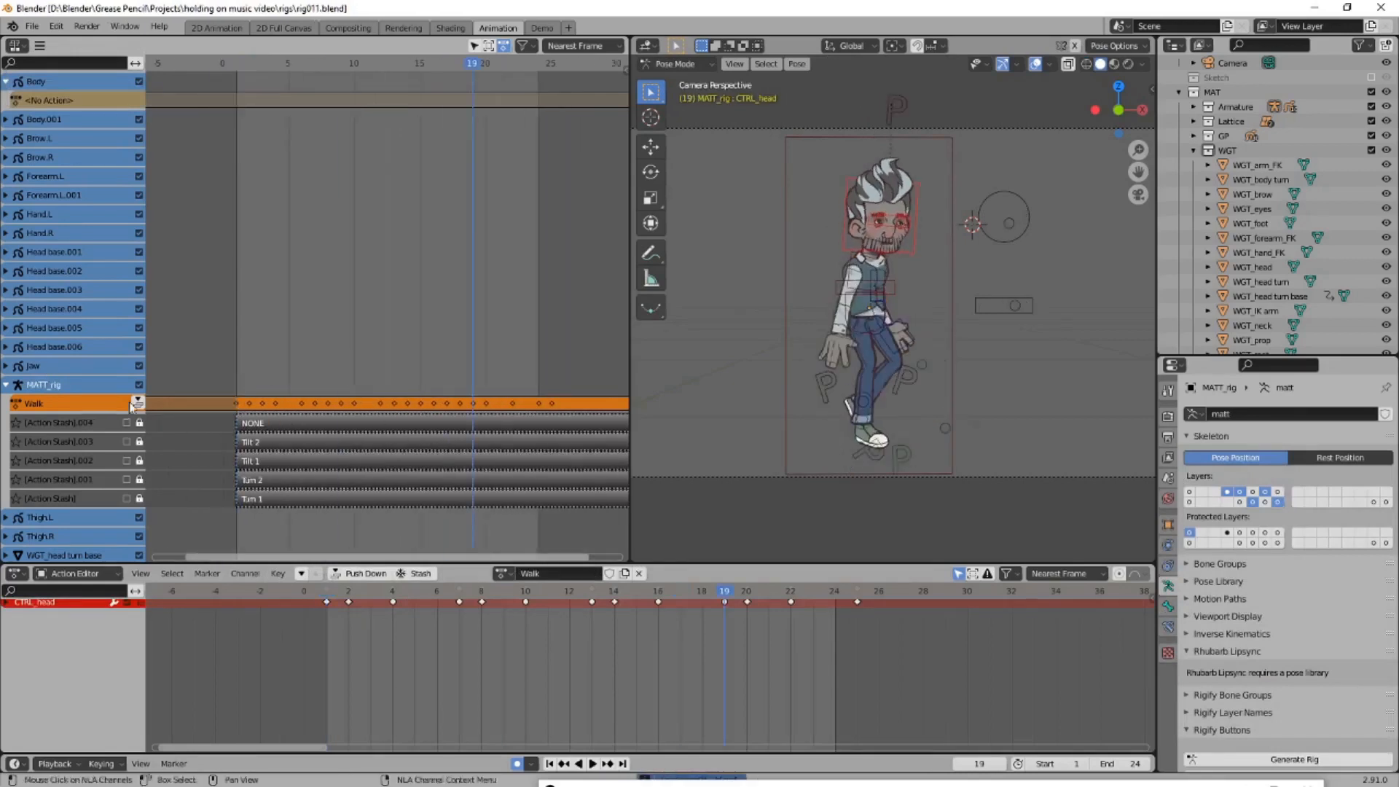
click(292, 422)
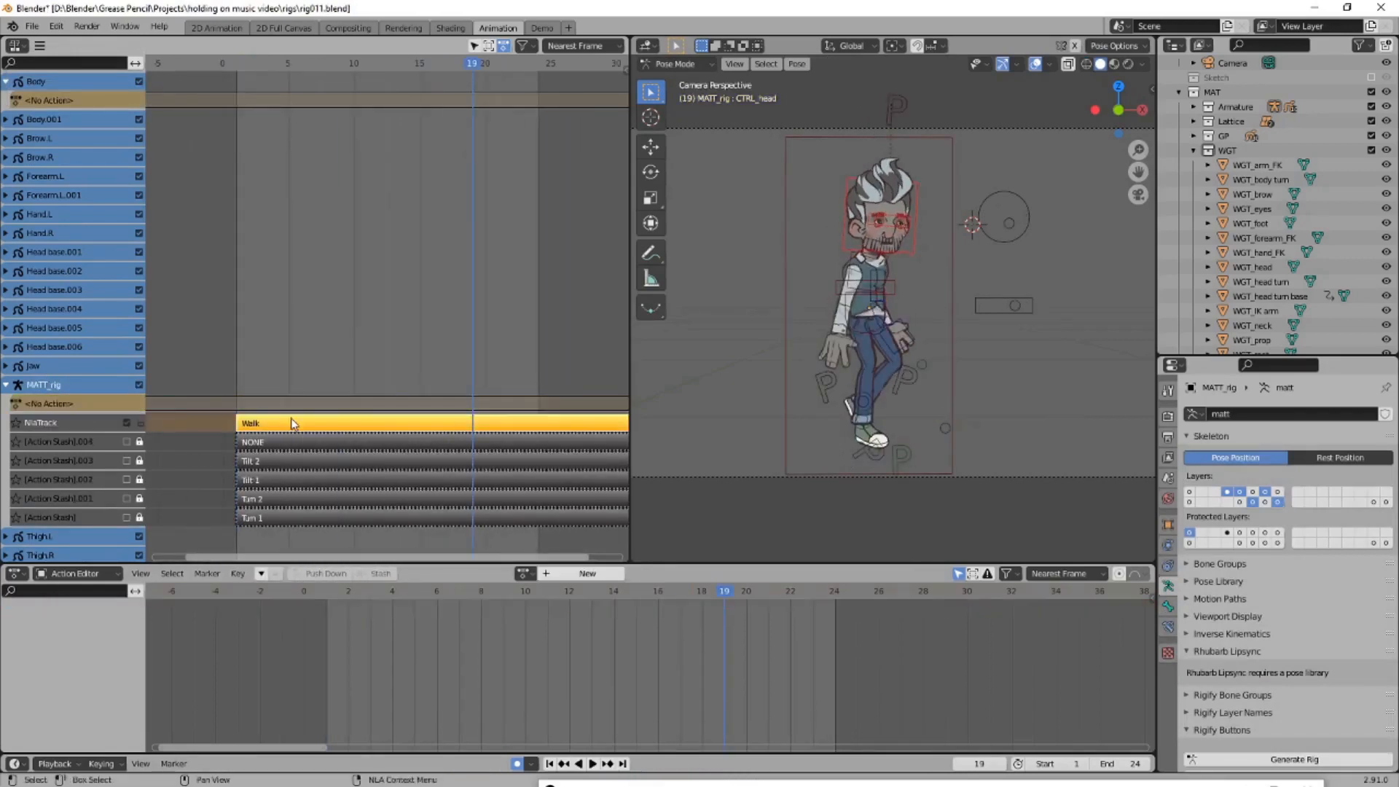
scroll(293, 423, down, 20)
drag(405, 67, 472, 73)
key(n)
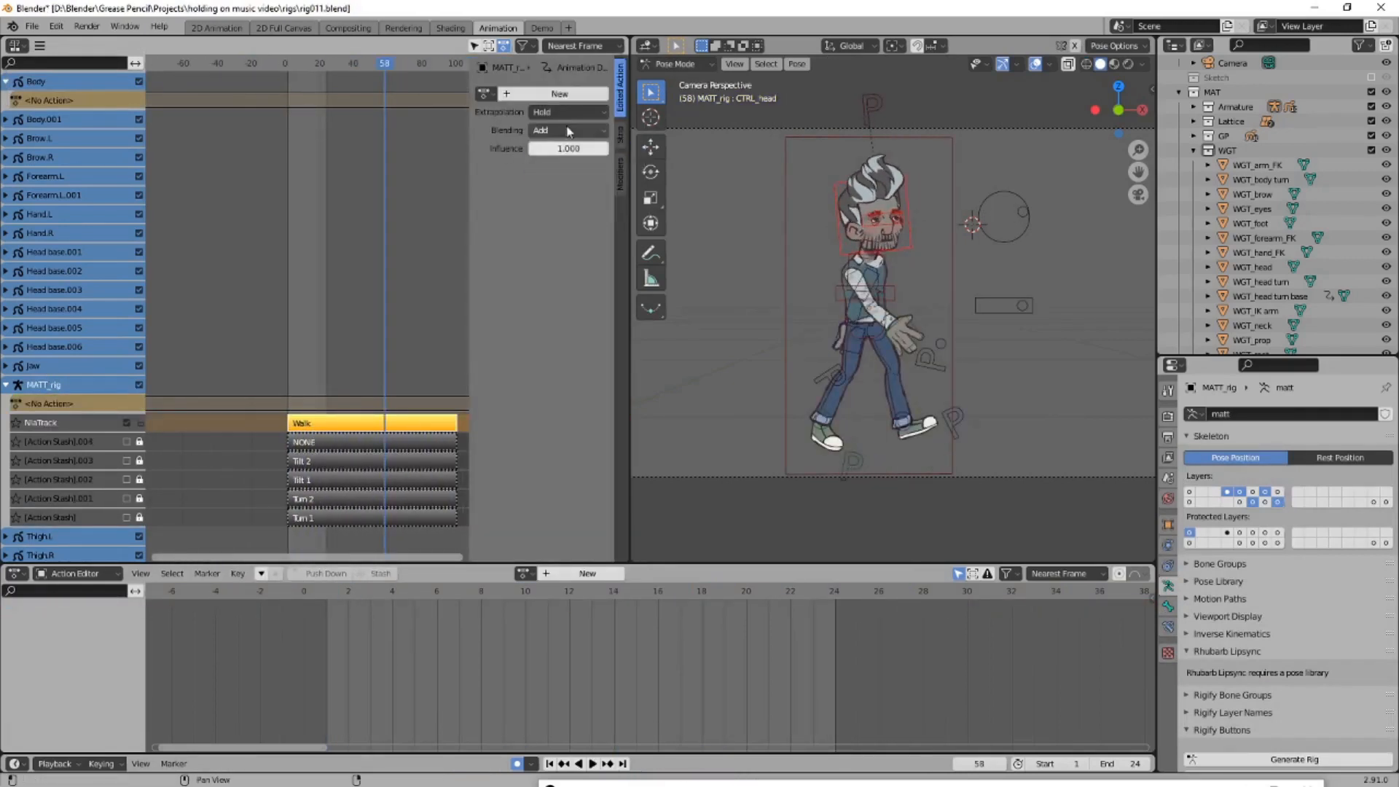
click(623, 139)
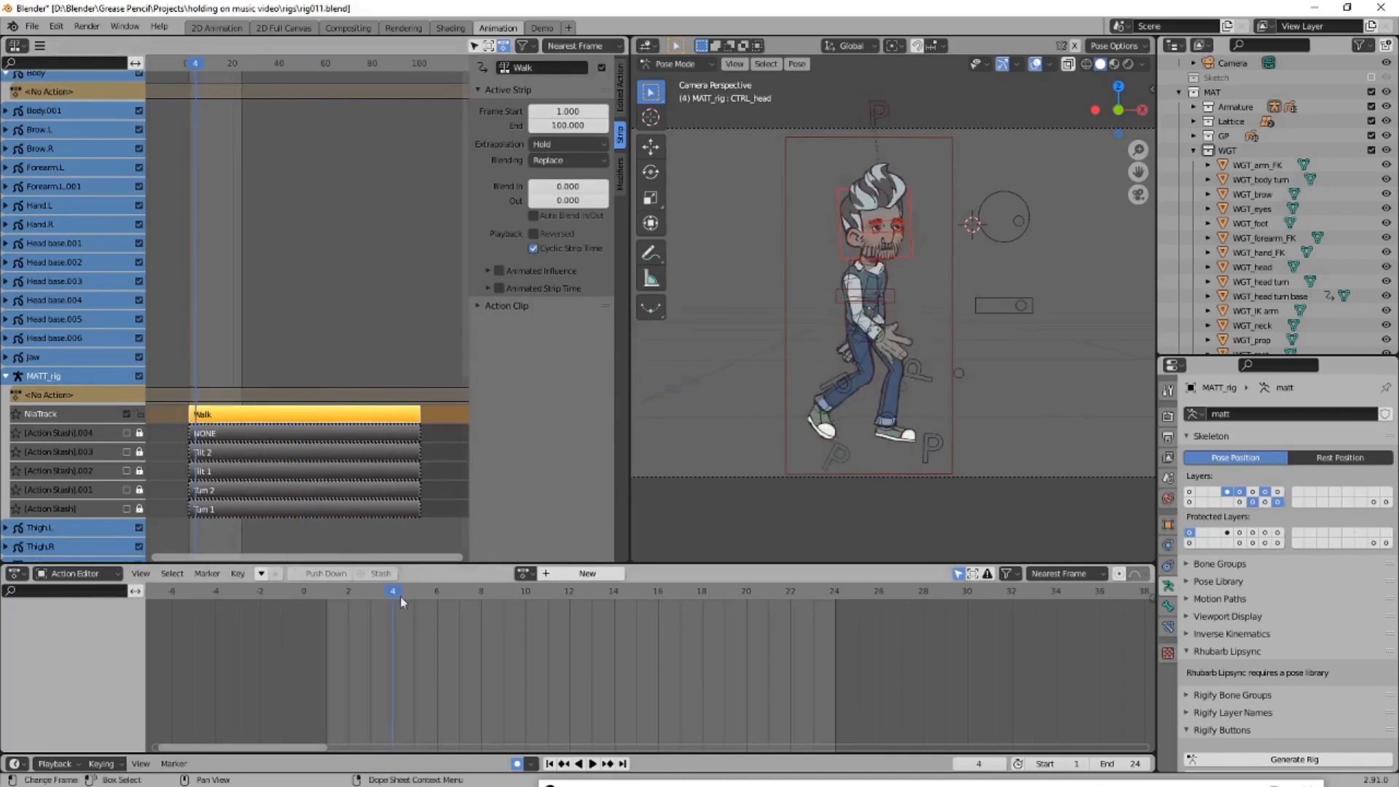
Enter tweak mode on the Walk strip and examine its keys out to frame 100
click(524, 573)
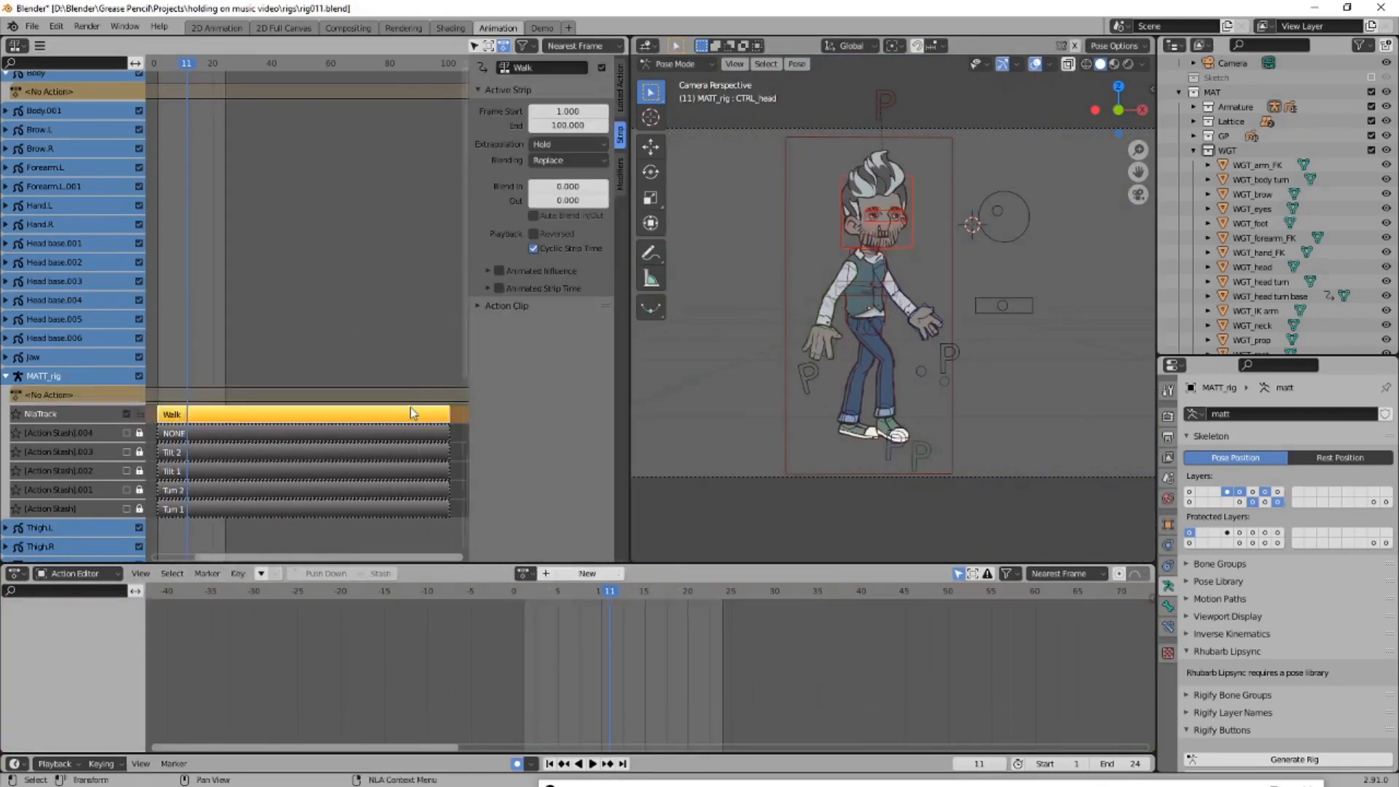
key(Tab)
ctrl+middle_drag(623, 656, 510, 656)
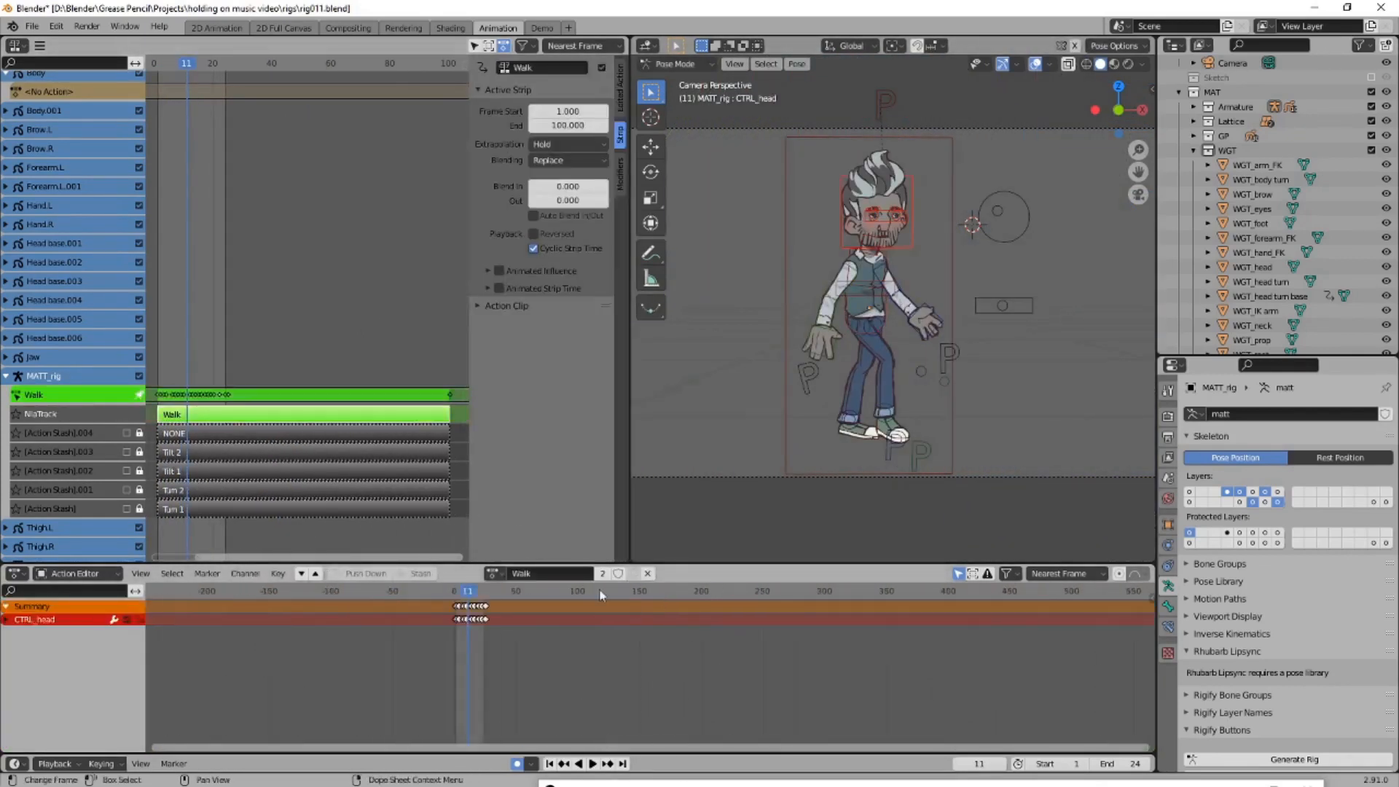
drag(557, 592, 577, 591)
ctrl+middle_drag(588, 647, 653, 647)
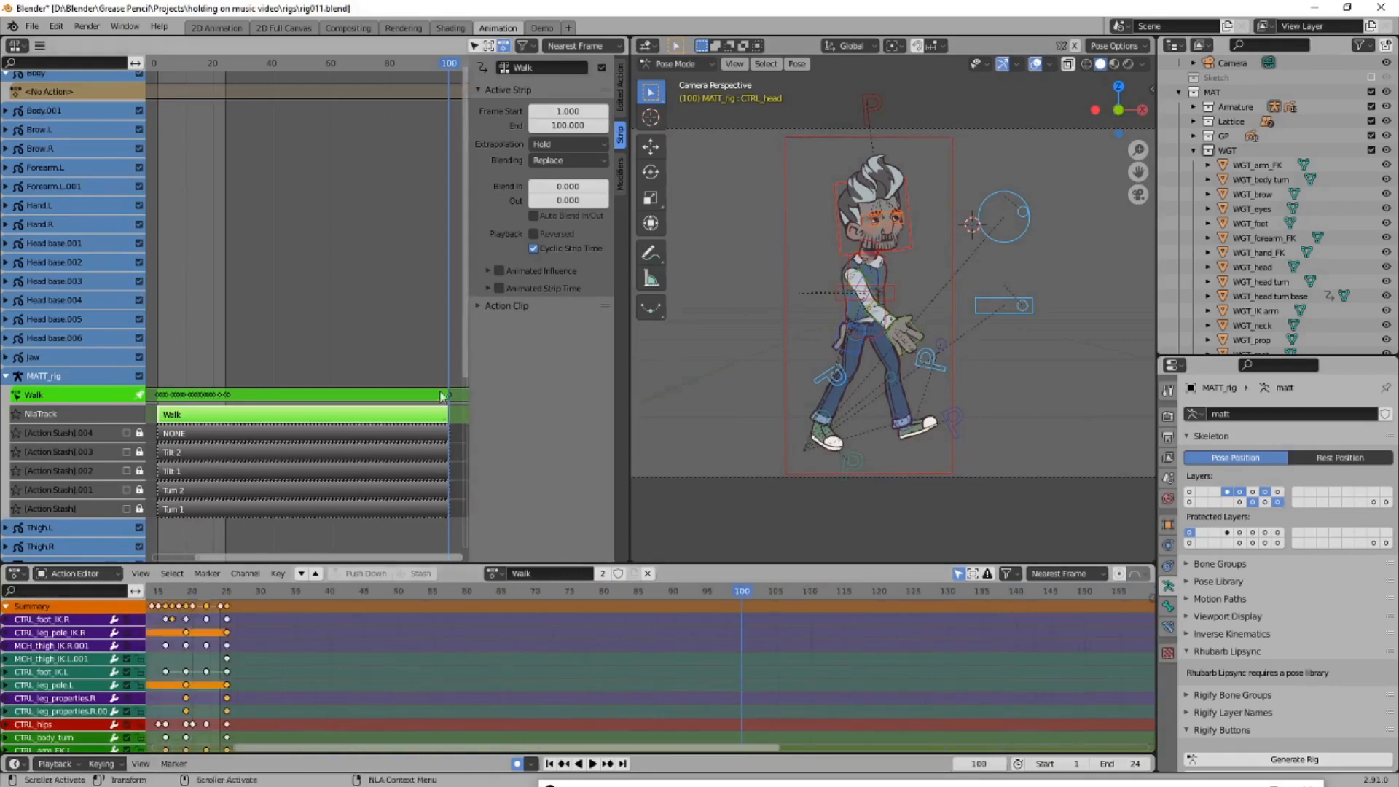
key(Tab)
key(Tab)
key(Tab)
scroll(381, 675, down, 5)
Check the rig's curves in the Graph Editor and search the action list for "wa"
click(358, 591)
click(16, 46)
click(204, 119)
click(524, 575)
text(wa)
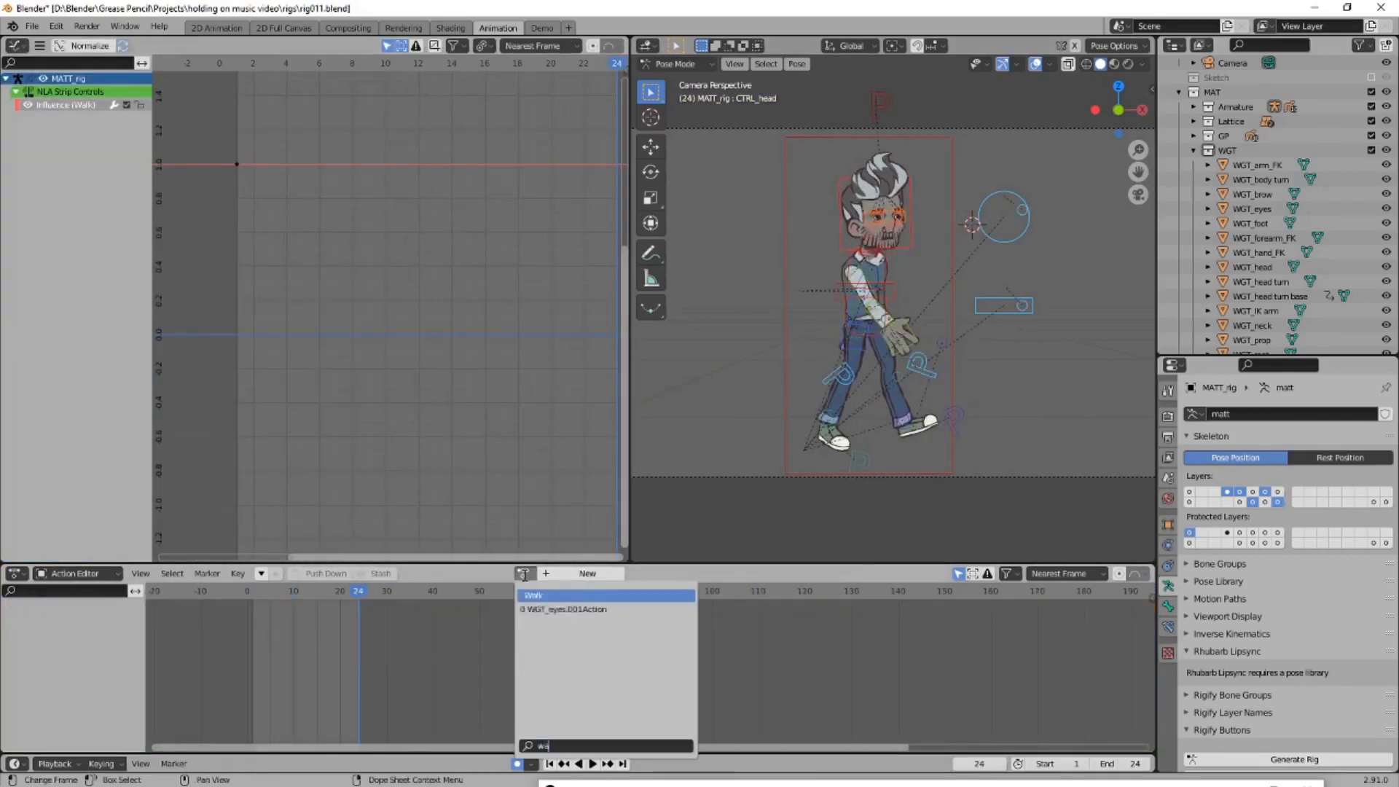
scroll(896, 306, down, 3)
scroll(400, 304, down, 5)
click(16, 46)
click(226, 135)
click(16, 46)
click(222, 152)
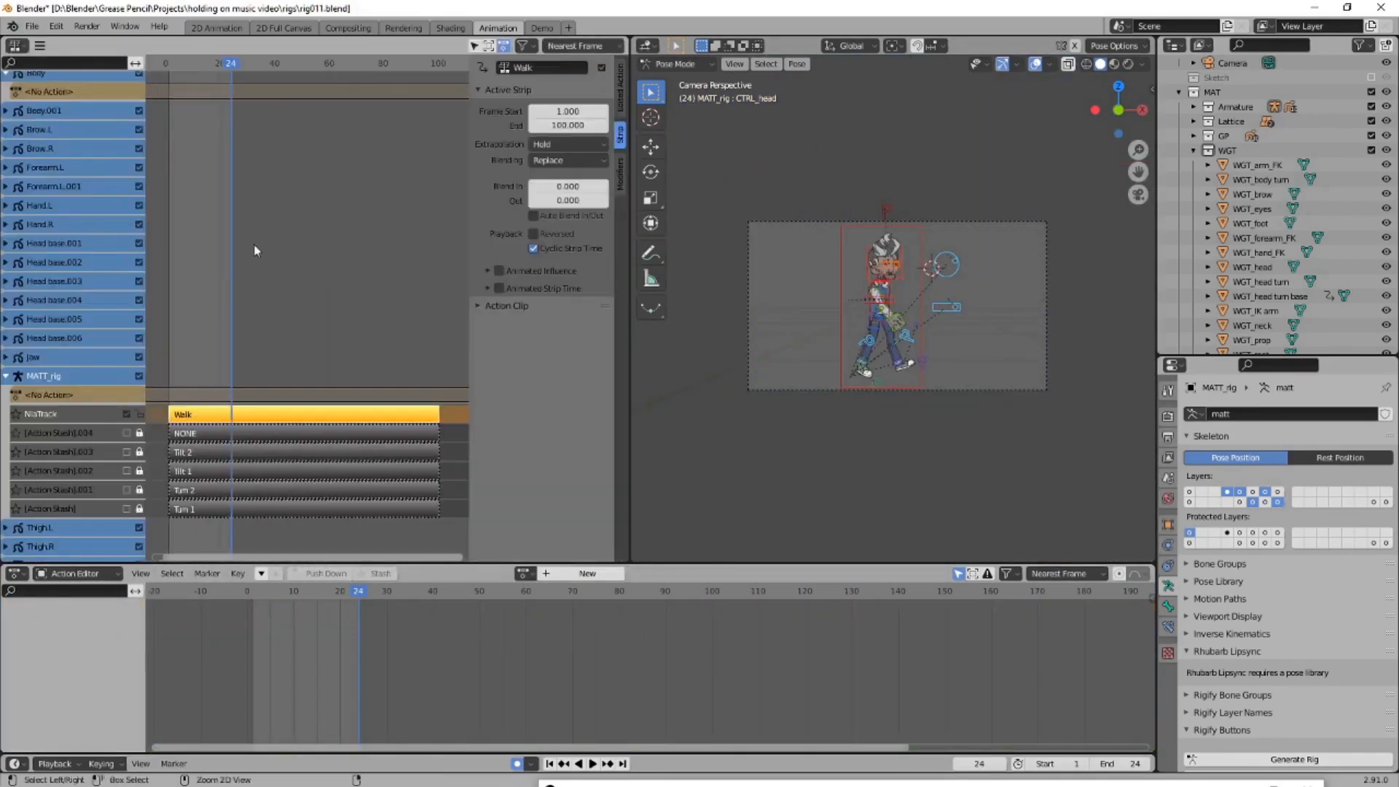
Try to lengthen the Walk action in tweak mode by duplicating its keys with offsets of 25 and 72 frames
key(Tab)
key(space)
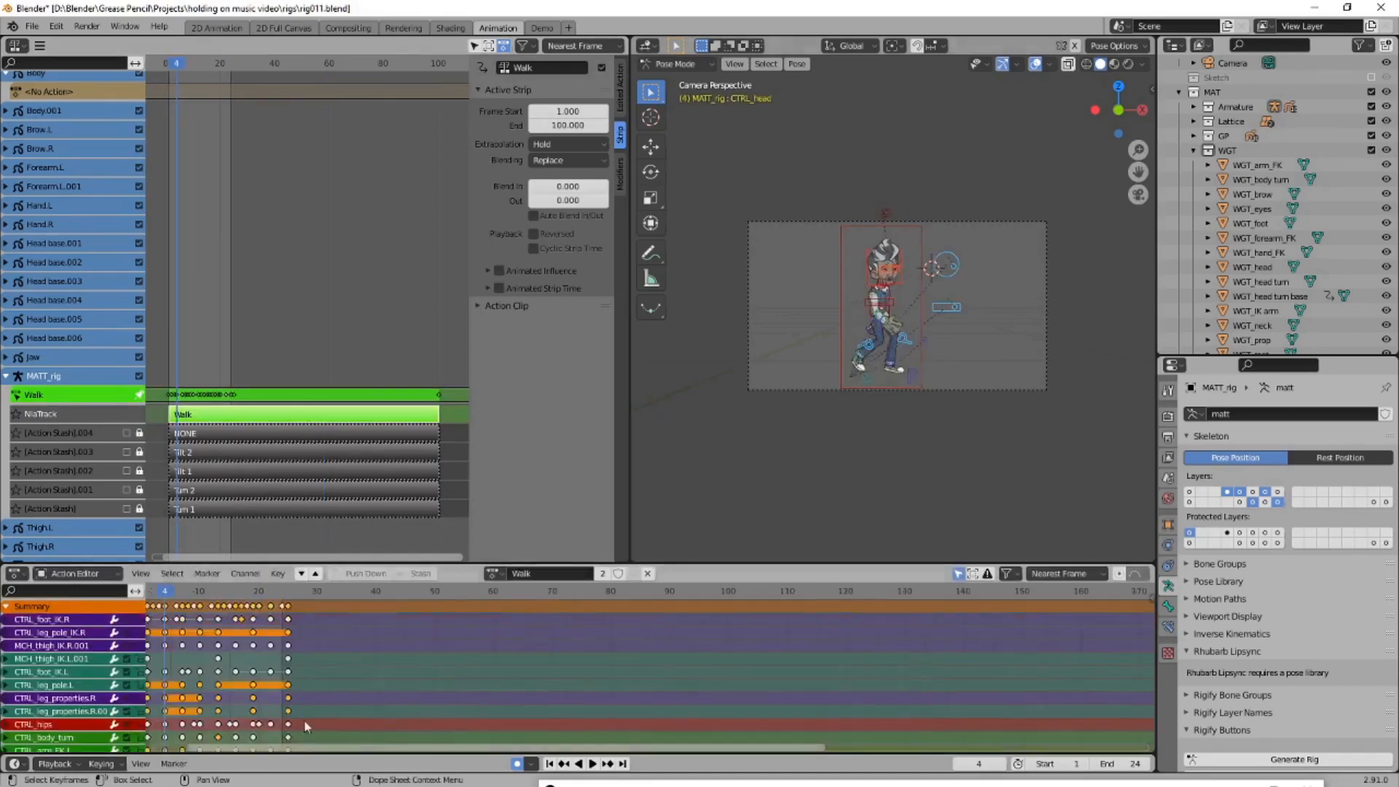
scroll(305, 726, up, 1)
key(shift+d)
text(25)
key(Return)
scroll(501, 689, down, 9)
key(a)
key(shift+d)
text(72)
key(Return)
key(space)
scroll(386, 408, down, 6)
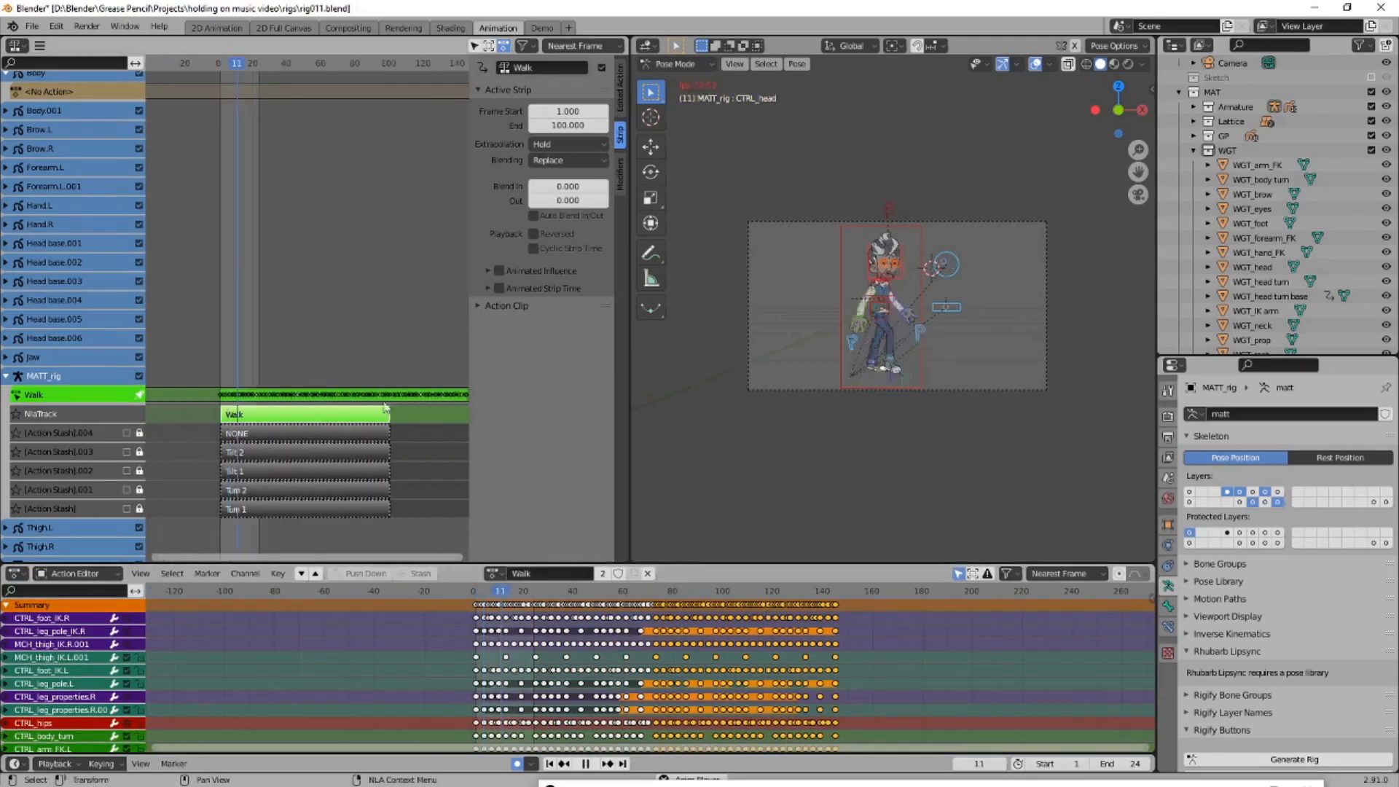
Try to shorten the Walk strip to end at frame 22.9 and reopen it in tweak mode
key(space)
key(Tab)
drag(567, 125, 521, 125)
scroll(297, 382, up, 10)
key(Tab)
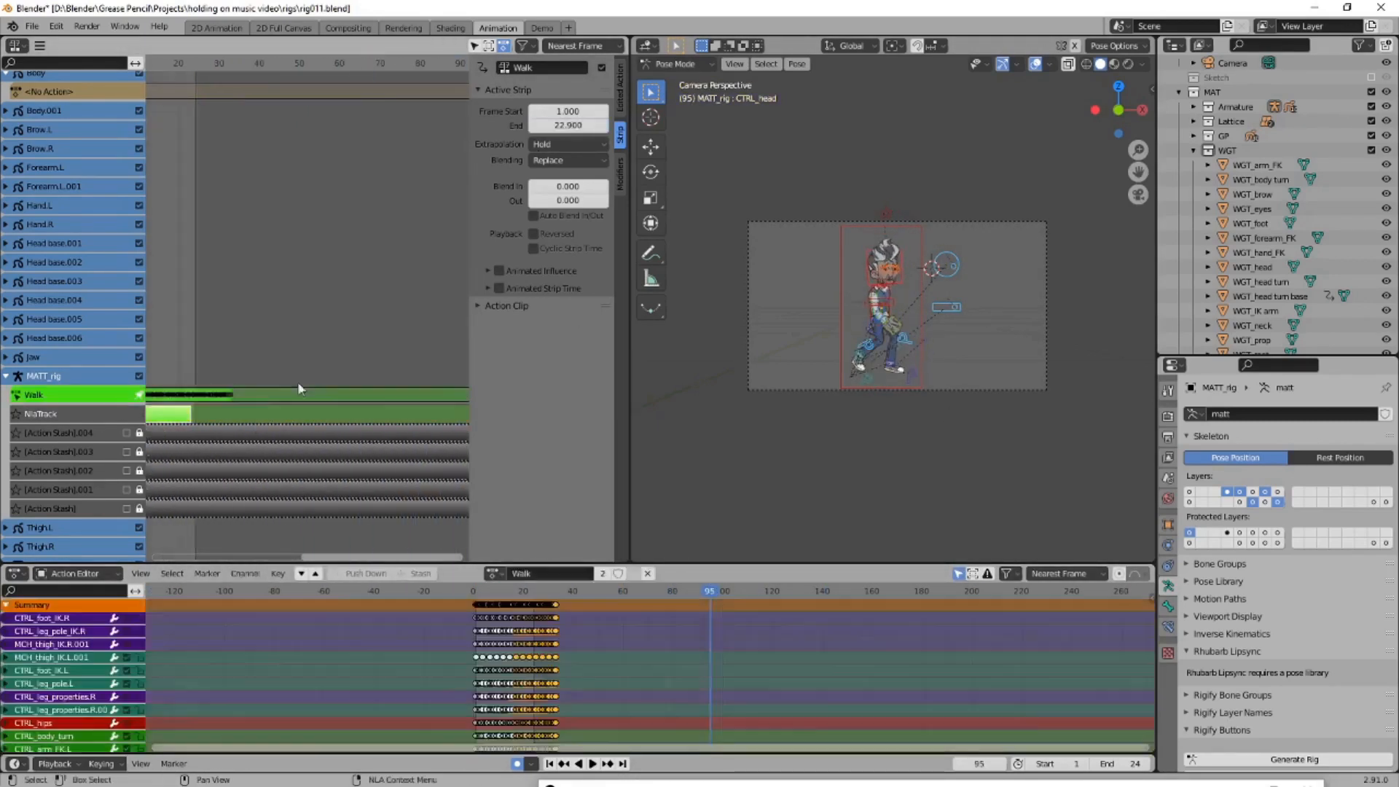
scroll(460, 659, up, 9)
Undo the strip shortening and key duplication, and set the Walk strip's end to frame 25
key(ctrl+z)
key(ctrl+z)
key(ctrl+z)
key(ctrl+z)
key(ctrl+z)
key(ctrl+z)
key(ctrl+z)
key(ctrl+z)
scroll(343, 364, down, 6)
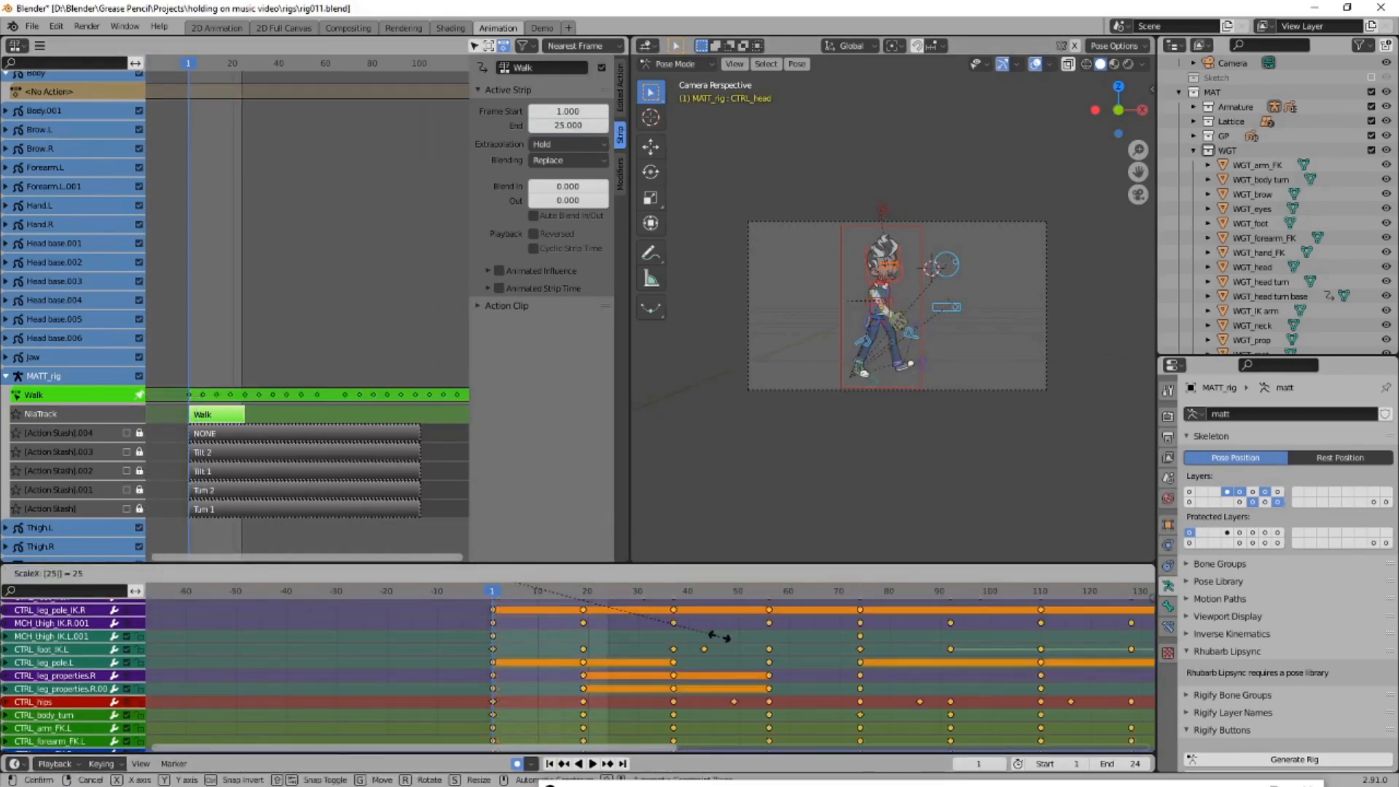
Try to scale the Walk action's keys in time and undo the scaling
key(Escape)
key(s)
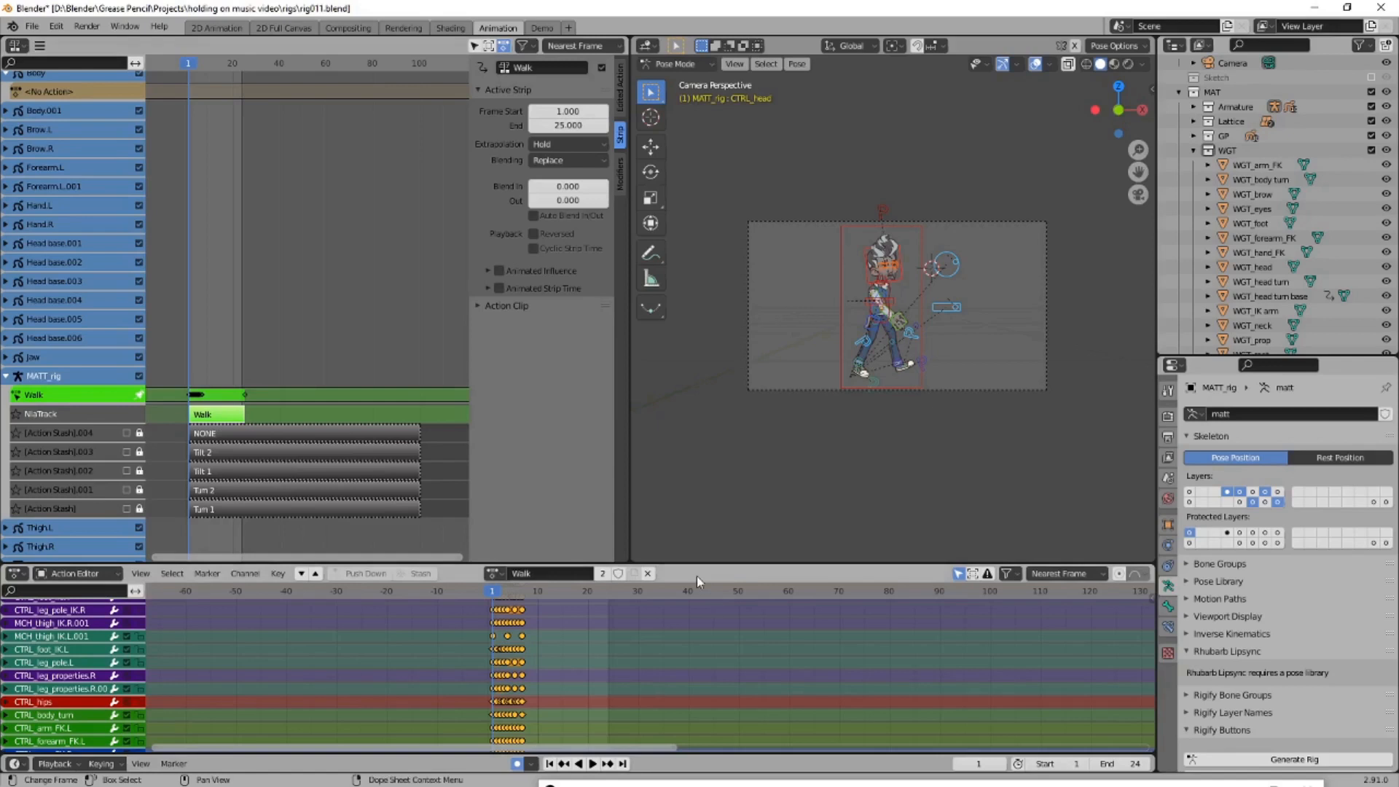
key(ctrl+z)
Set the Walk strip's extrapolation to Hold Forward and its repeat count to 10, and extend the scene's end frame to 244
click(548, 144)
drag(232, 67, 261, 67)
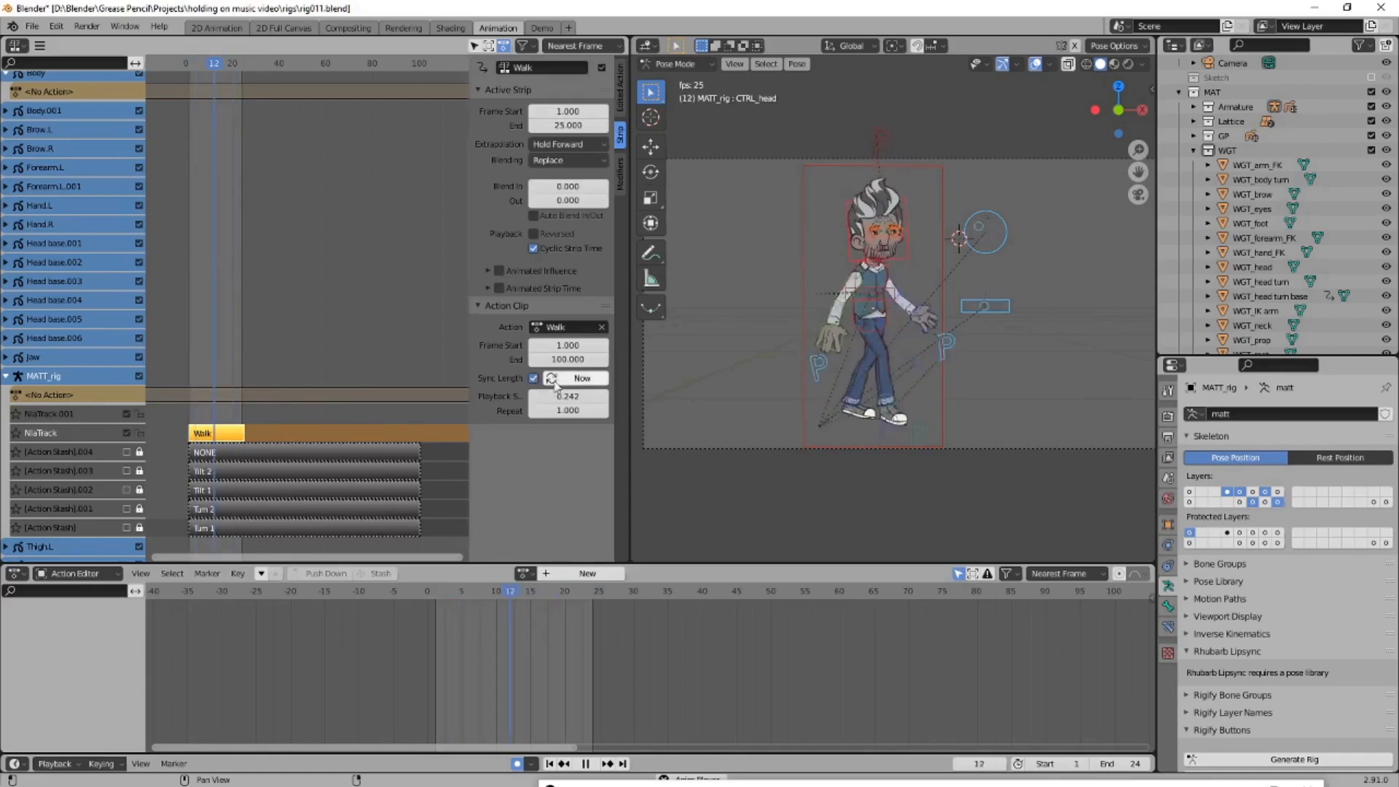
text(0)
key(Return)
scroll(390, 84, down, 5)
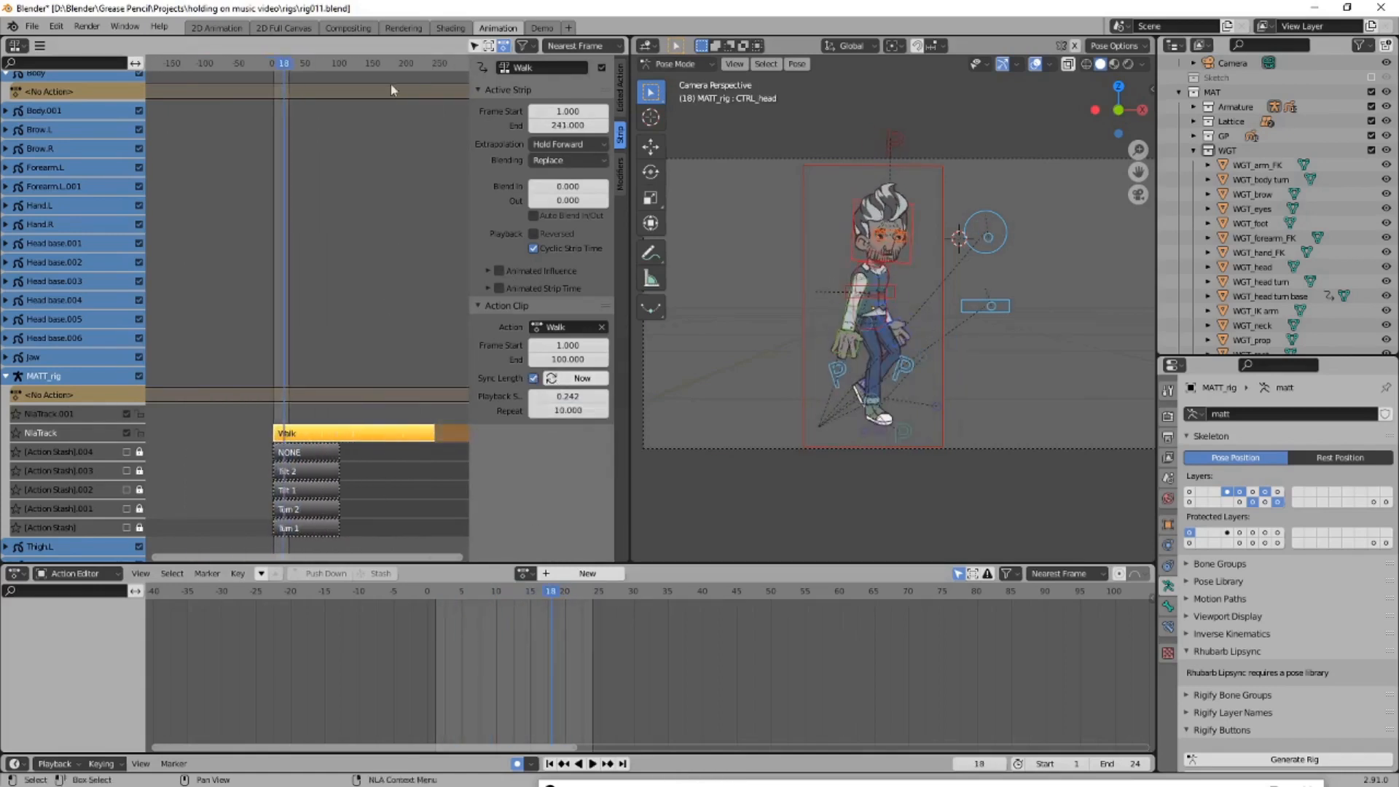
key(ctrl+End)
key(space)
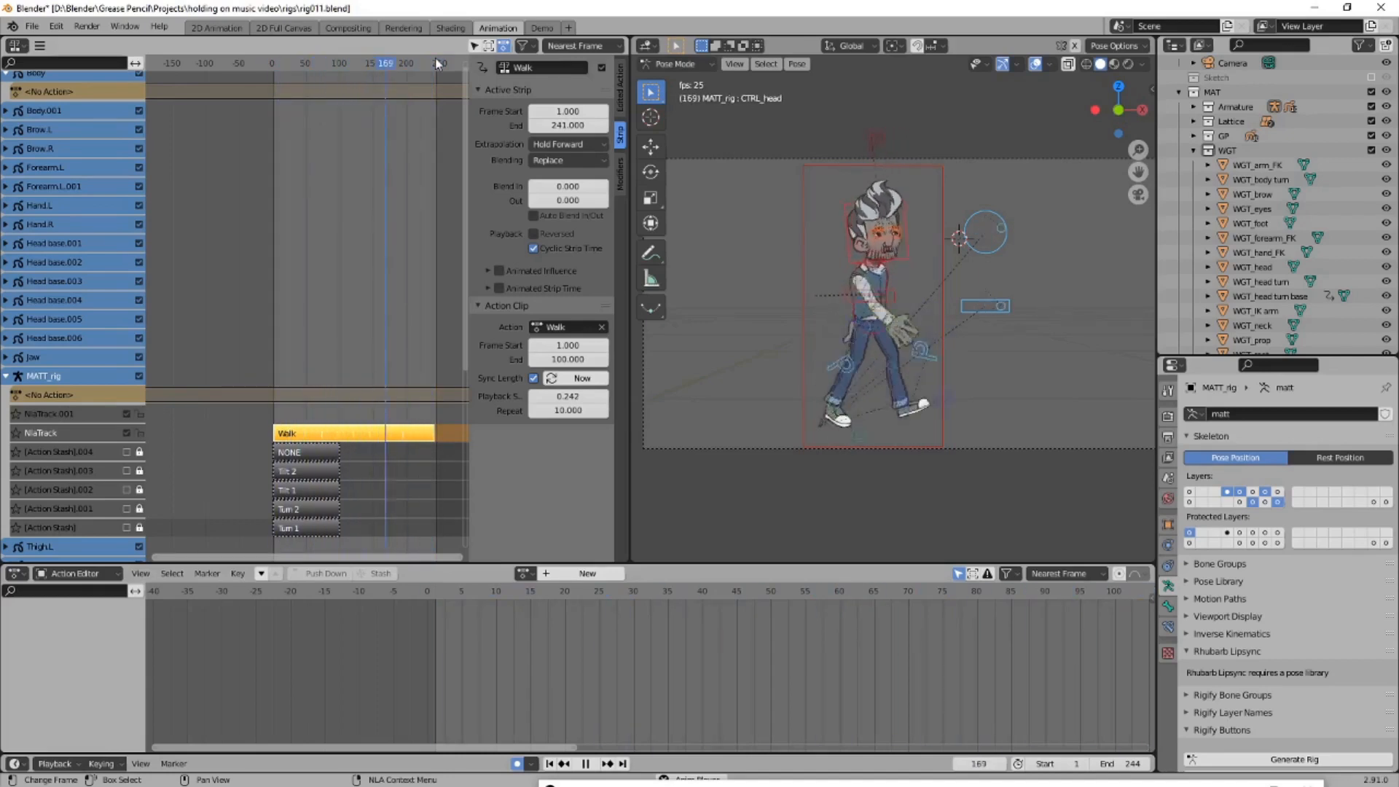
Save the file and create a rig action named Blink with the pose location and rotation cleared
key(ctrl+s)
key(Escape)
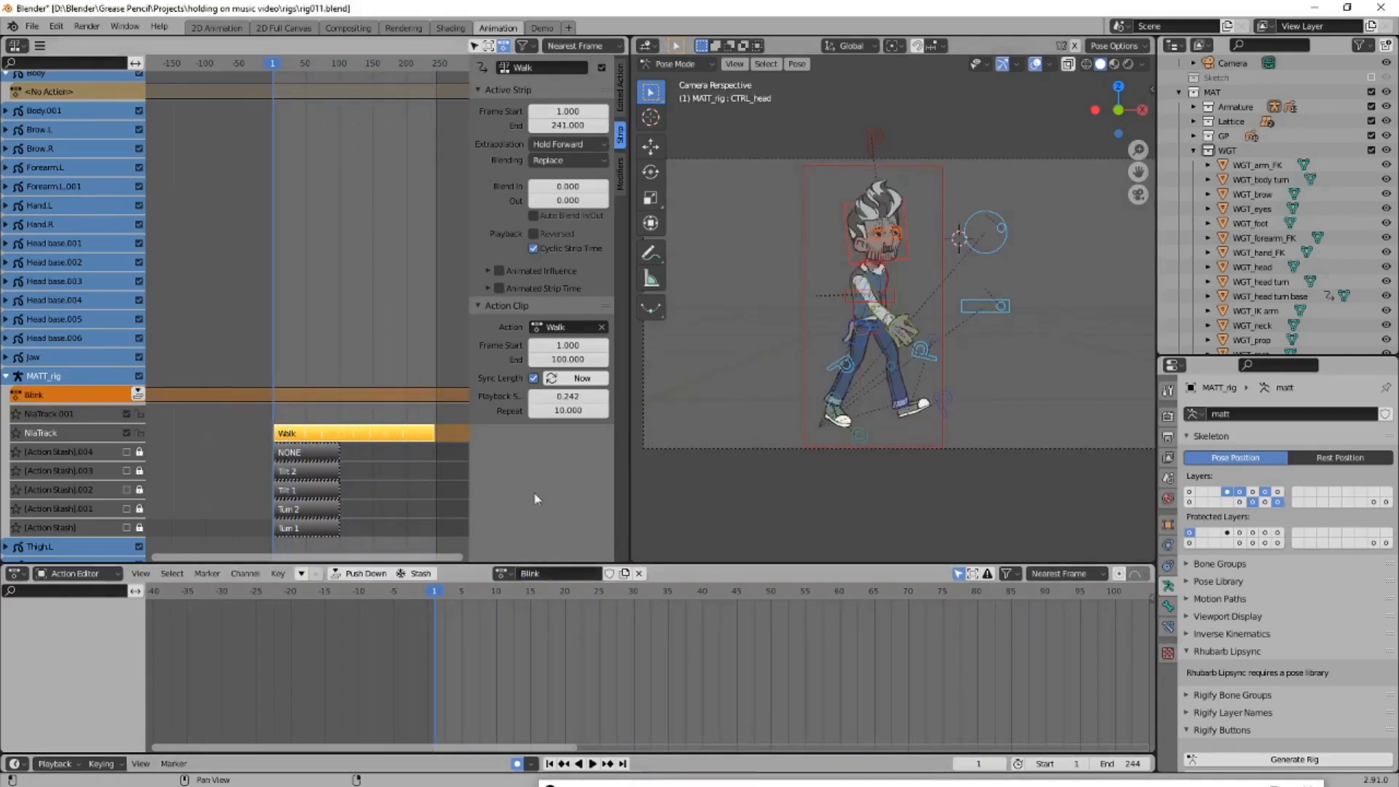
scroll(893, 302, up, 4)
scroll(857, 361, down, 4)
key(alt+r)
key(alt+g)
Key the eyes control's blink property at frames 1 and 15 of the Blink action
scroll(903, 226, up, 6)
click(858, 270)
key(n)
key(i)
drag(437, 591, 555, 591)
key(i)
Raise the eyes control's blink value one increment at frame 17 and return it to 0 at frame 19
scroll(524, 653, up, 5)
click(518, 763)
click(1126, 349)
key(Right)
key(Right)
click(1079, 350)
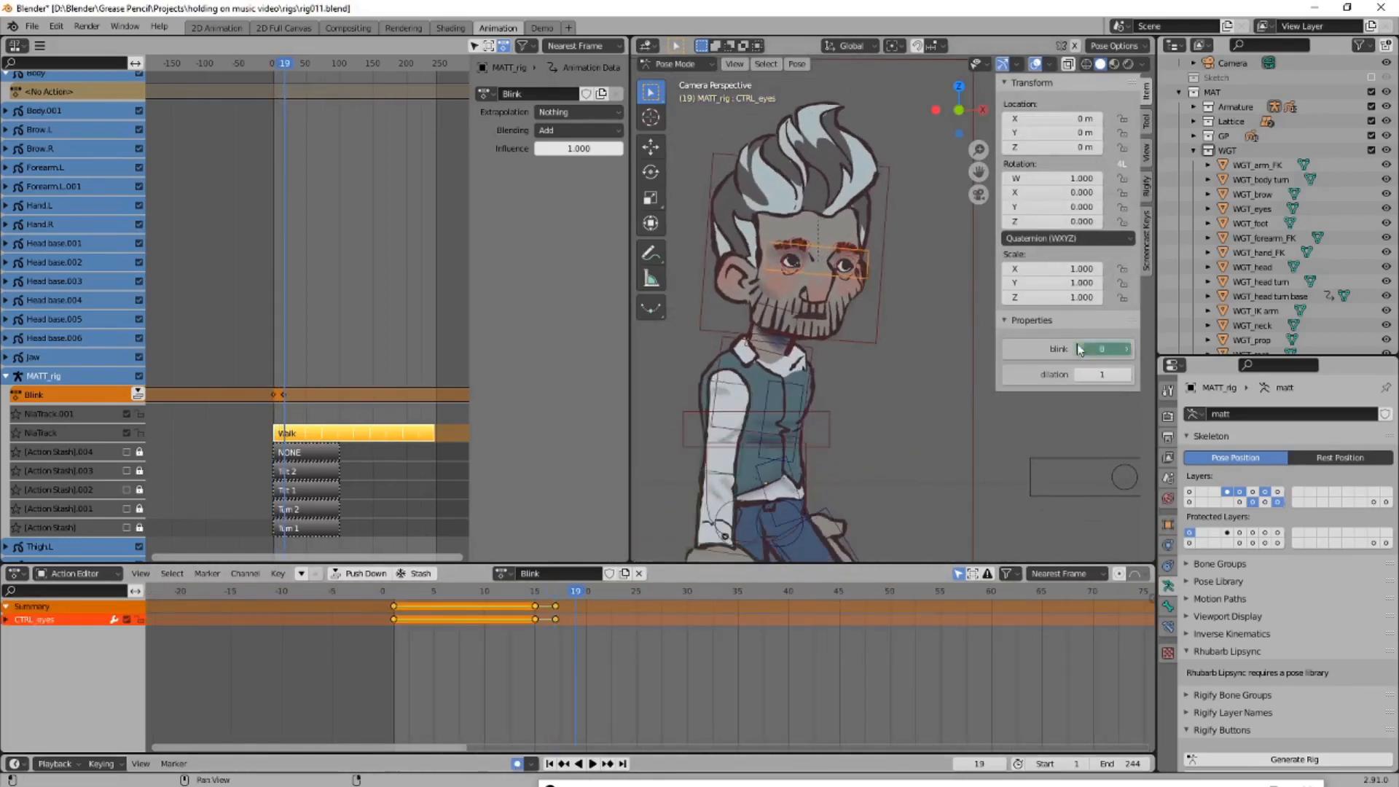
Duplicate the eyes control's blink keys repeatedly along the timeline up to about frame 235
key(space)
drag(610, 655, 538, 602)
scroll(644, 684, down, 15)
key(shift+d)
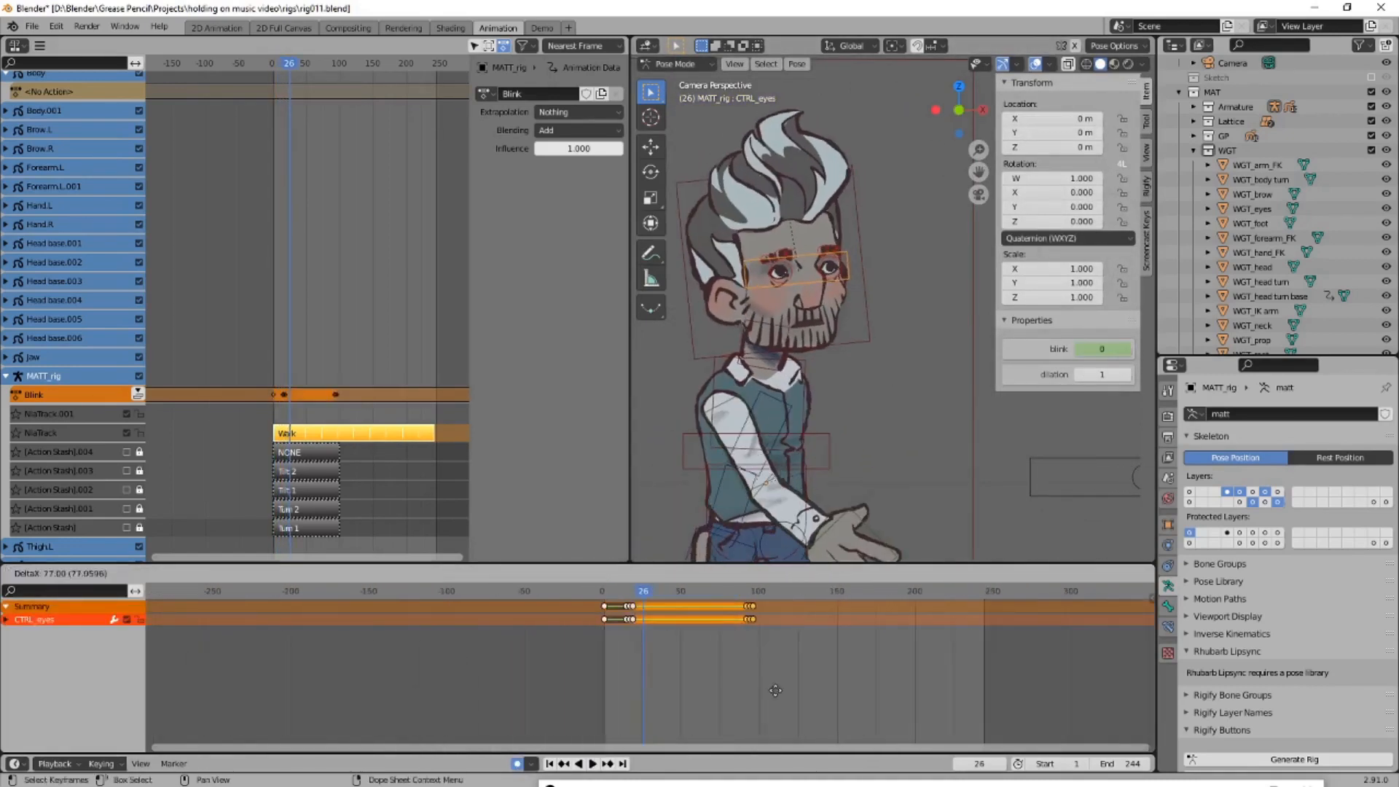
click(999, 648)
key(space)
key(shift+d)
key(space)
drag(647, 648, 620, 601)
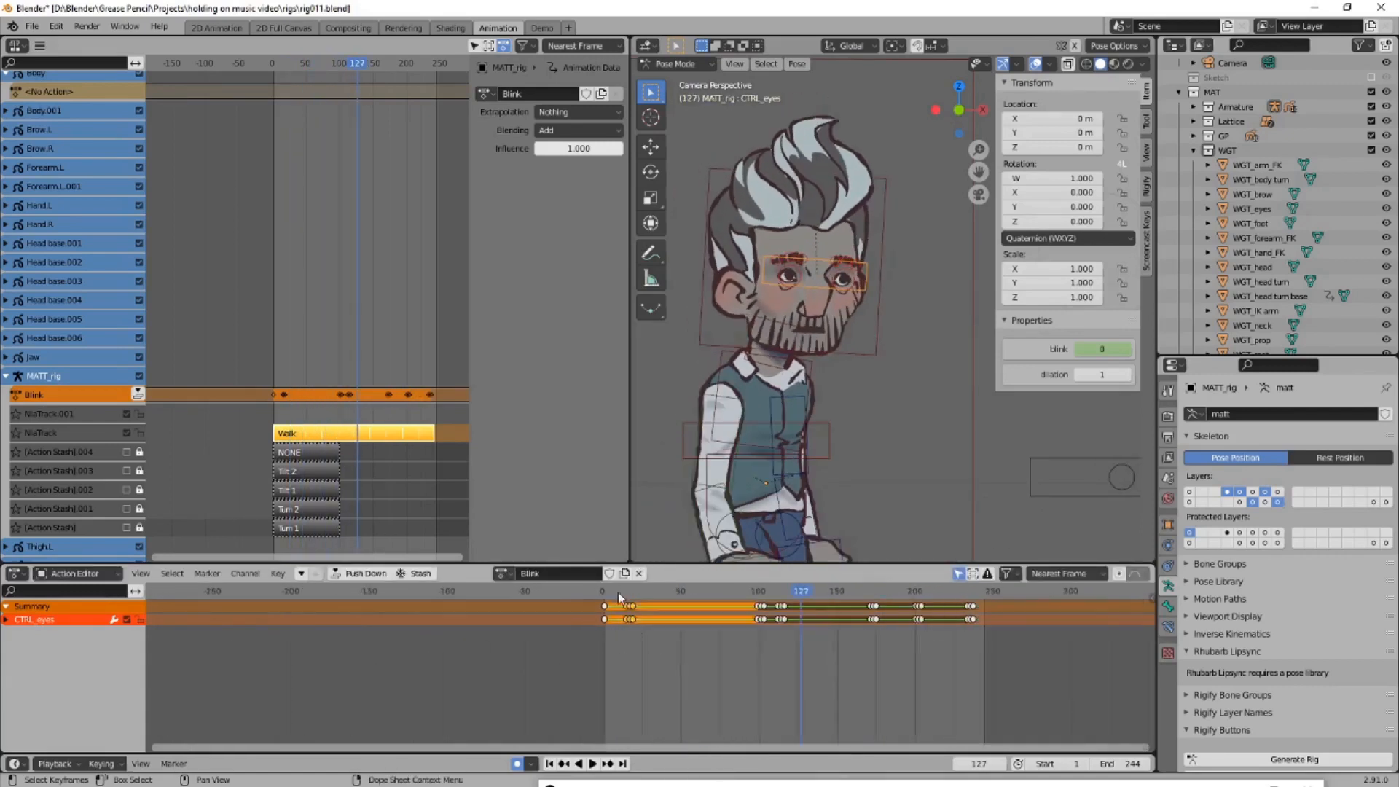
Slow the earlier blinks by scaling their key groups outward around their middle frames
scroll(641, 648, up, 5)
click(594, 591)
key(s)
click(750, 659)
scroll(750, 655, down, 4)
click(836, 591)
key(s)
click(947, 641)
Scale the blink keys around frame 200 in time and play the animation
drag(986, 649, 863, 603)
scroll(968, 641, down, 3)
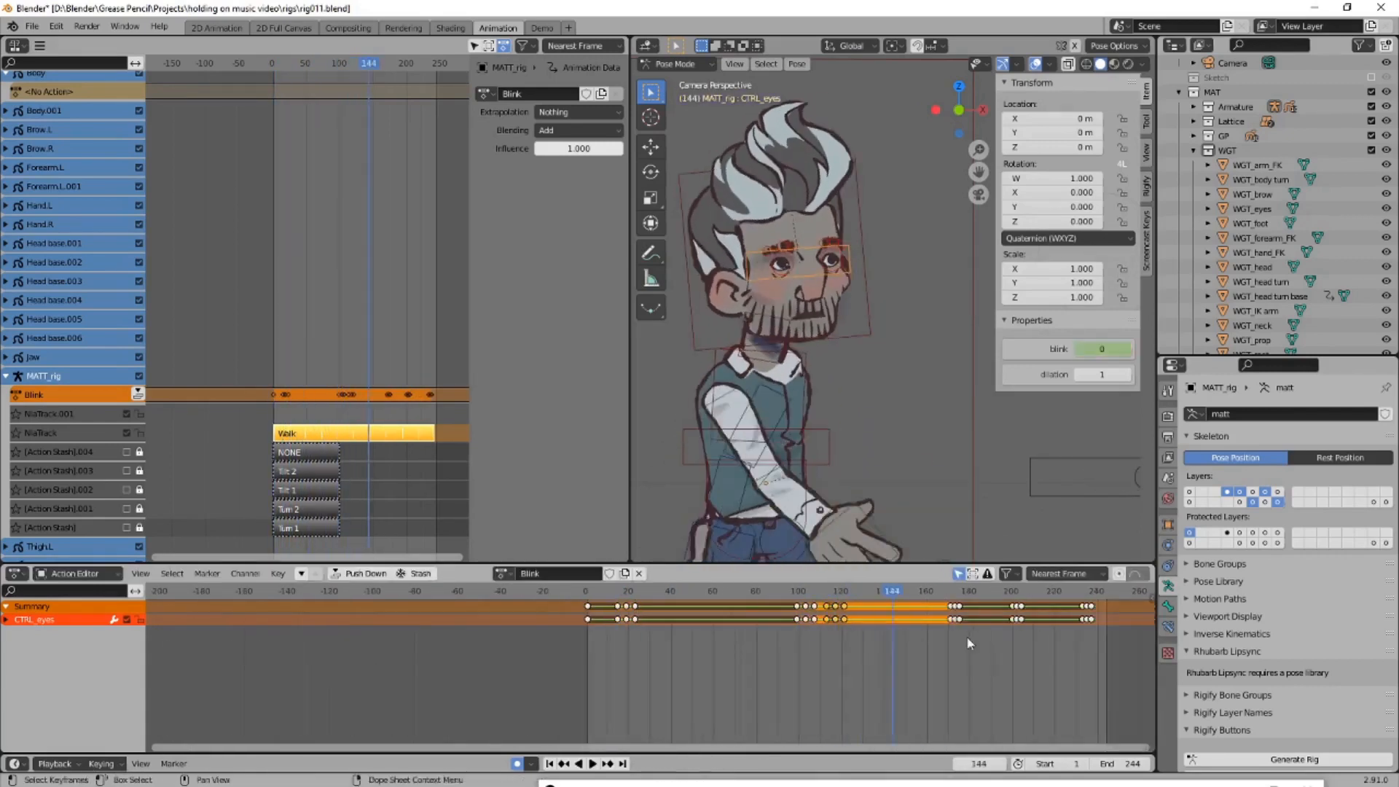
drag(1028, 641, 1006, 603)
key(s)
scroll(1091, 624, up, 1)
key(space)
key(space)
click(787, 371)
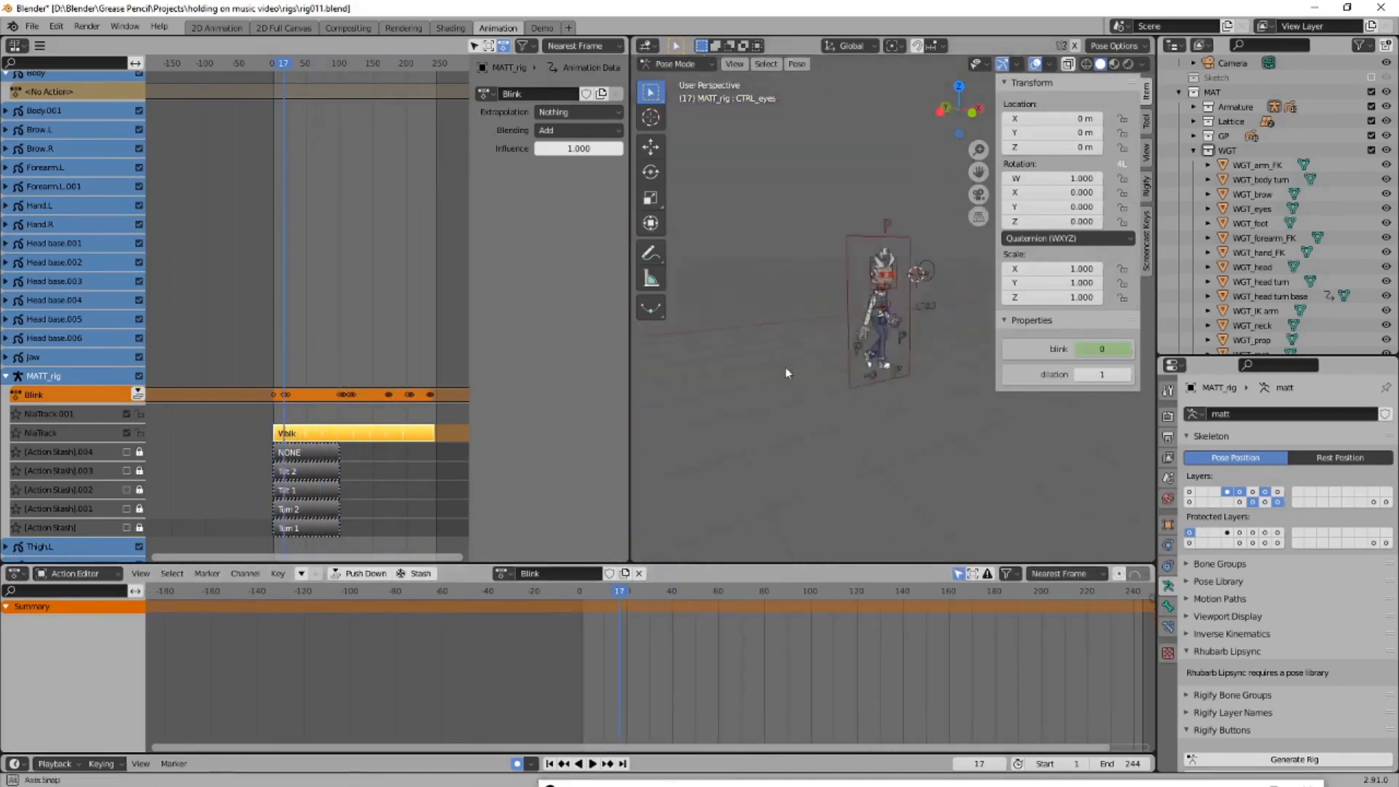
Enlarge the camera viewport on the face, select the eyebrow controls and key them at frame 17
key(KP_0)
scroll(787, 350, up, 6)
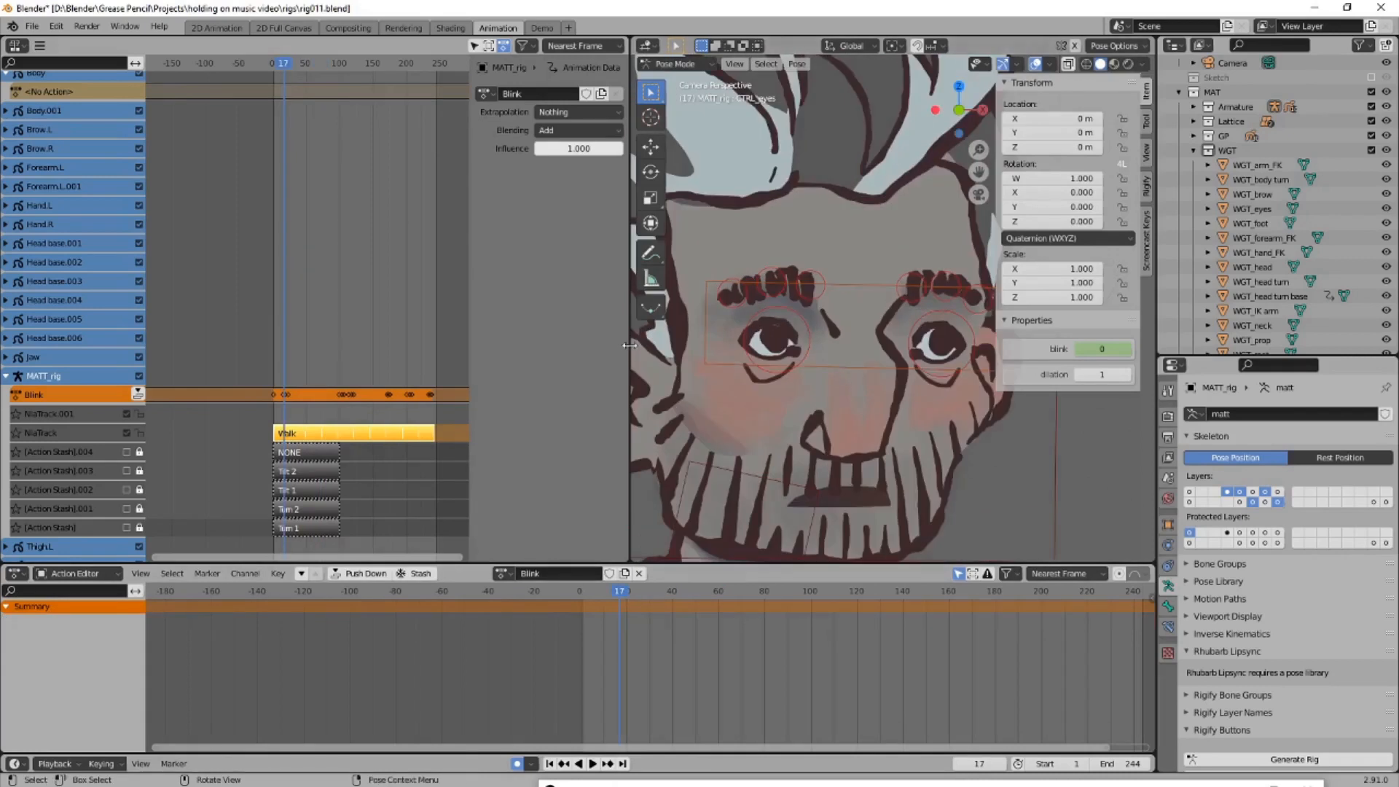
drag(629, 346, 378, 345)
shift+middle_drag(619, 219, 566, 408)
shift+click(589, 358)
shift+click(531, 355)
shift+click(474, 361)
key(i)
click(472, 362)
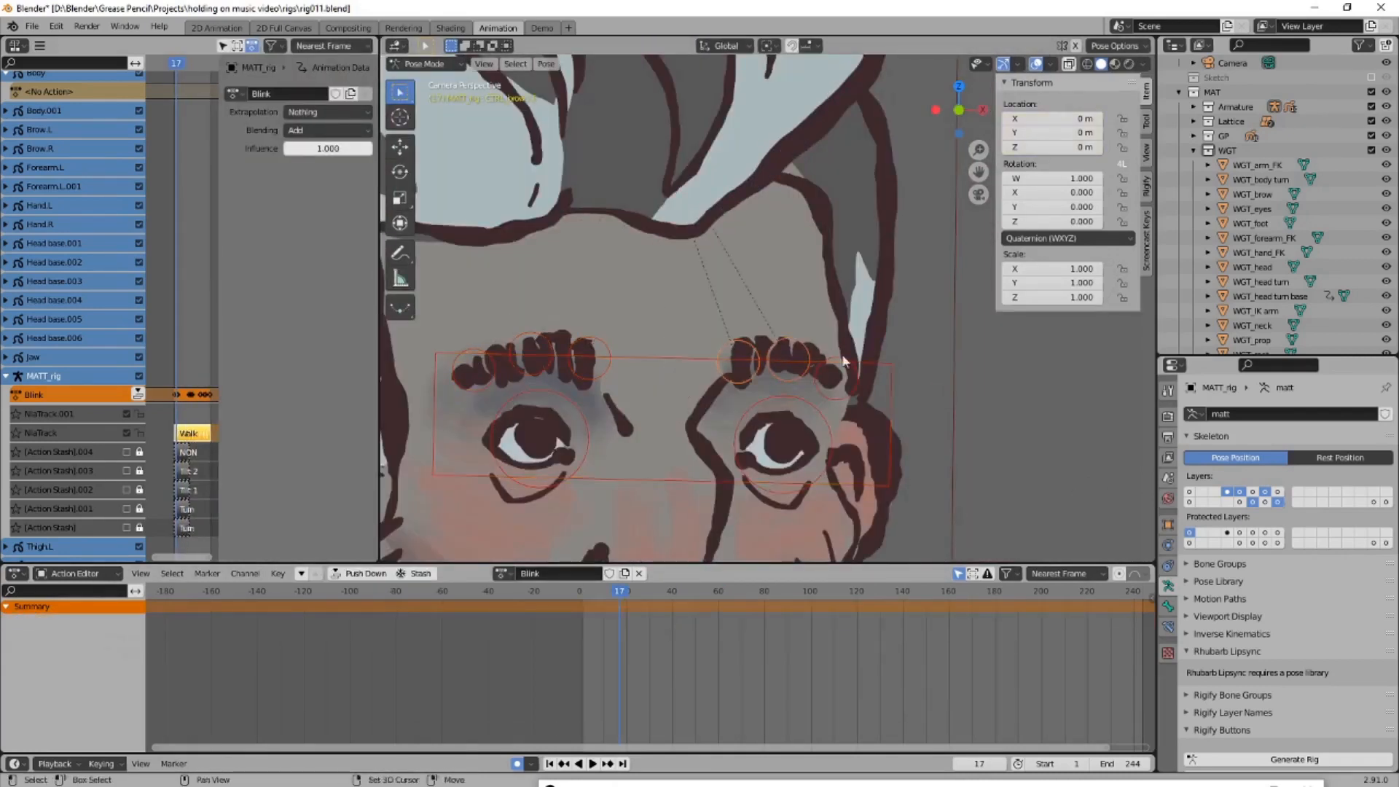
shift+click(838, 368)
key(i)
Move the left eyebrow controls along Z on frame 21 to follow the closed eyes
click(628, 591)
scroll(627, 328, up, 2)
click(611, 286)
click(609, 273)
key(g)
key(g)
key(z)
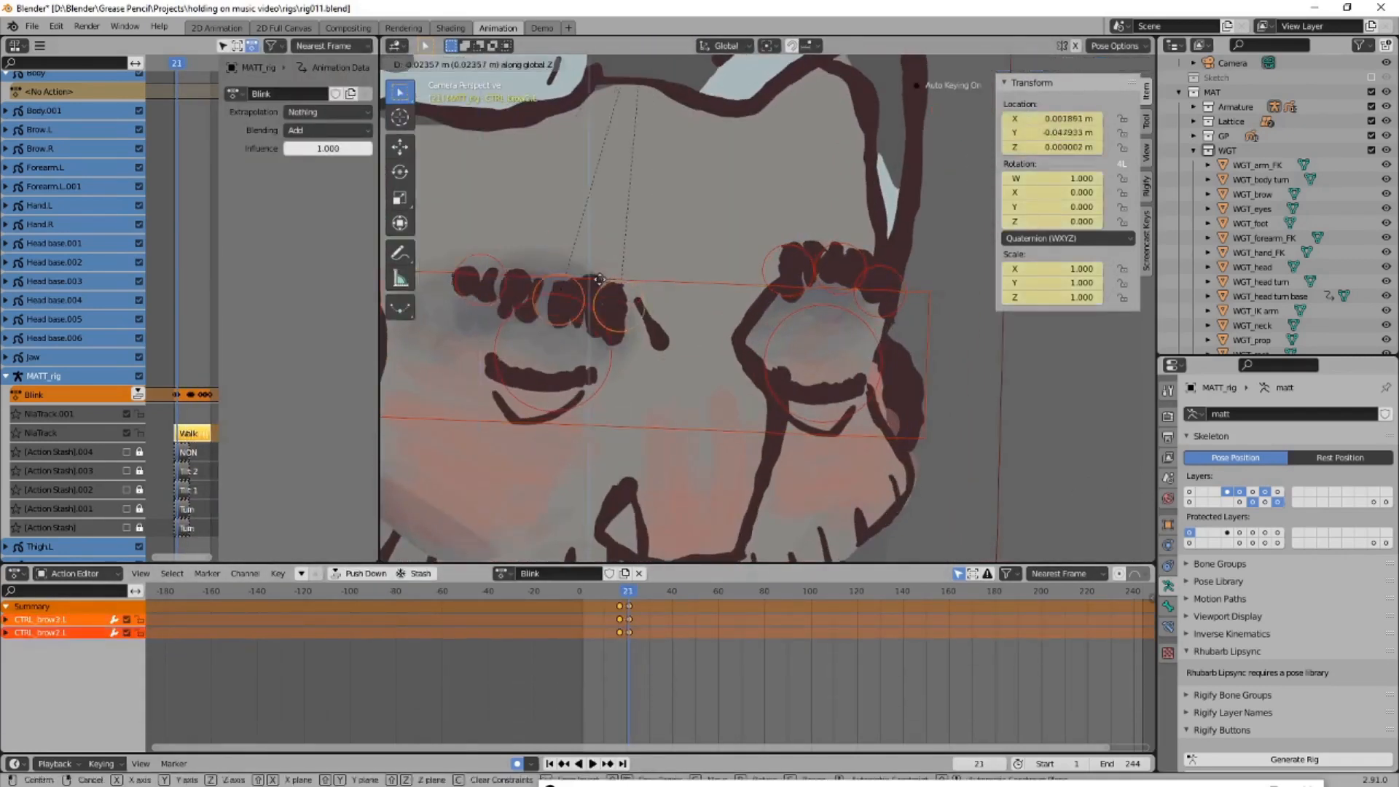
Move the right eyebrow controls along Z on frame 21 to match the other brow
click(851, 253)
shift+click(790, 268)
key(g)
key(z)
click(774, 311)
click(813, 279)
scroll(801, 306, down, 8)
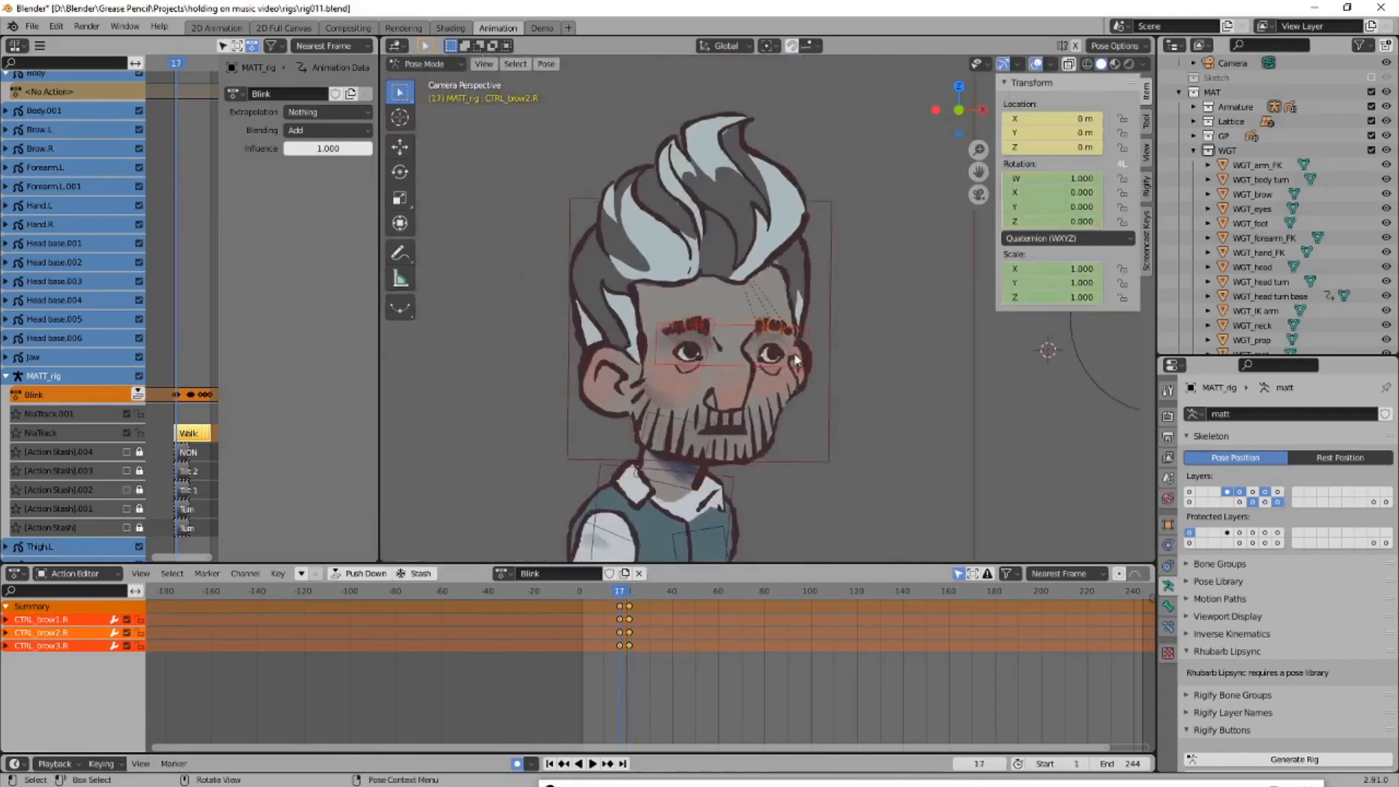
Return the eyebrow controls to their starting pose with keys on frame 25
click(637, 592)
scroll(729, 328, up, 4)
scroll(634, 656, up, 5)
scroll(678, 313, up, 2)
shift+click(663, 319)
shift+click(640, 318)
shift+click(600, 314)
shift+click(606, 385)
drag(644, 694, 631, 659)
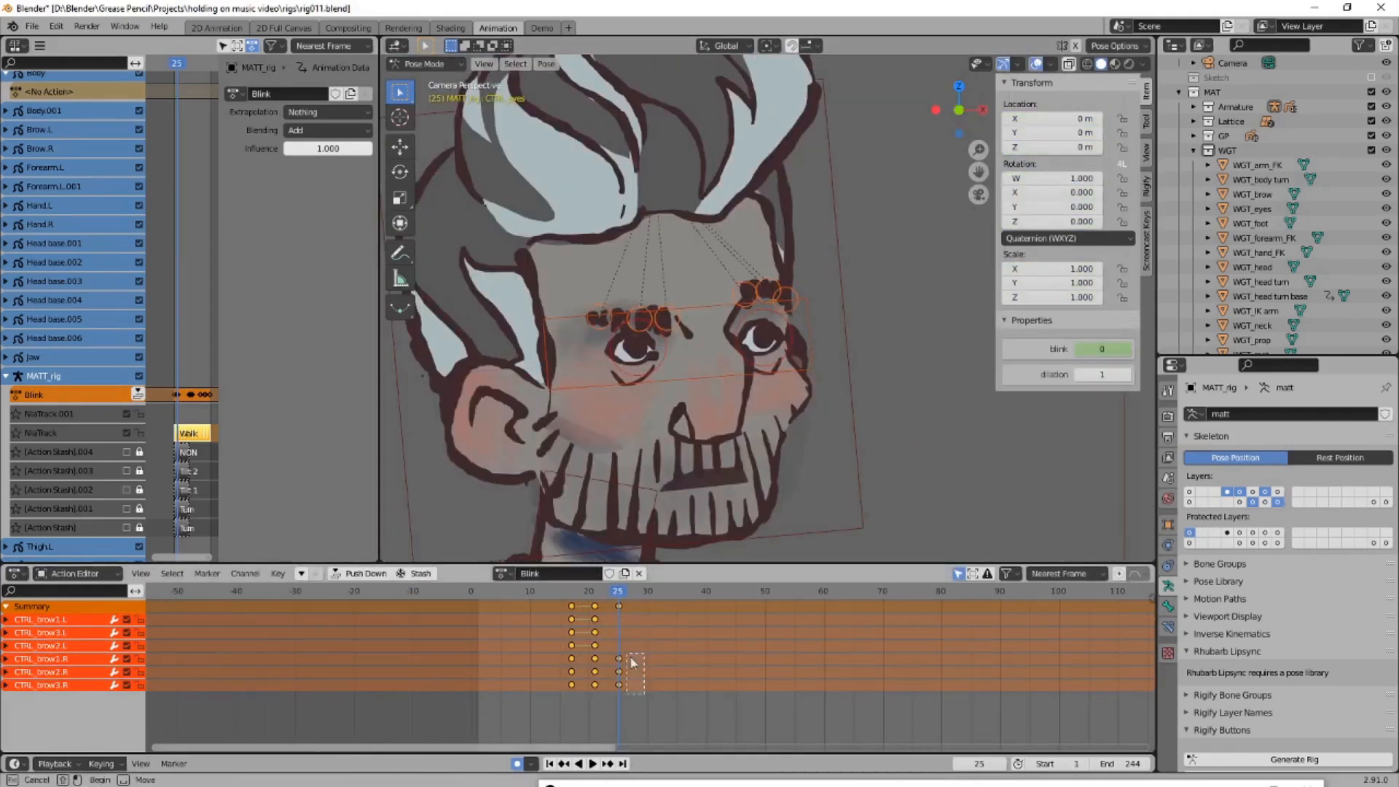
Stagger the eyebrow controls' keys by sliding successive channels later in time, and play the animation
scroll(627, 714, up, 4)
mouse_move(625, 713)
shift+right_down()
mouse_move(575, 706)
mouse_move(630, 702)
shift+right_up()
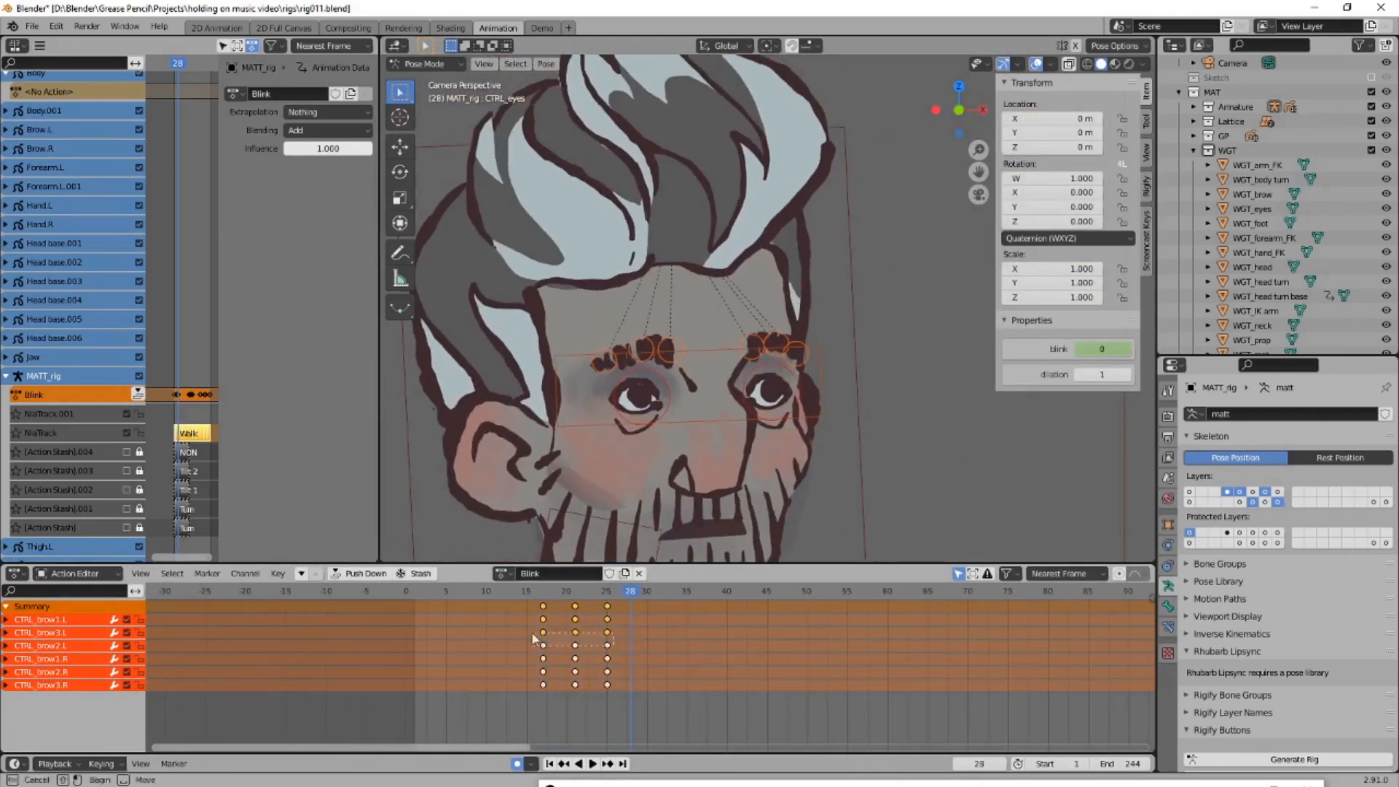
shift+right_drag(552, 677, 618, 540)
key(space)
shift+right_drag(537, 640, 609, 581)
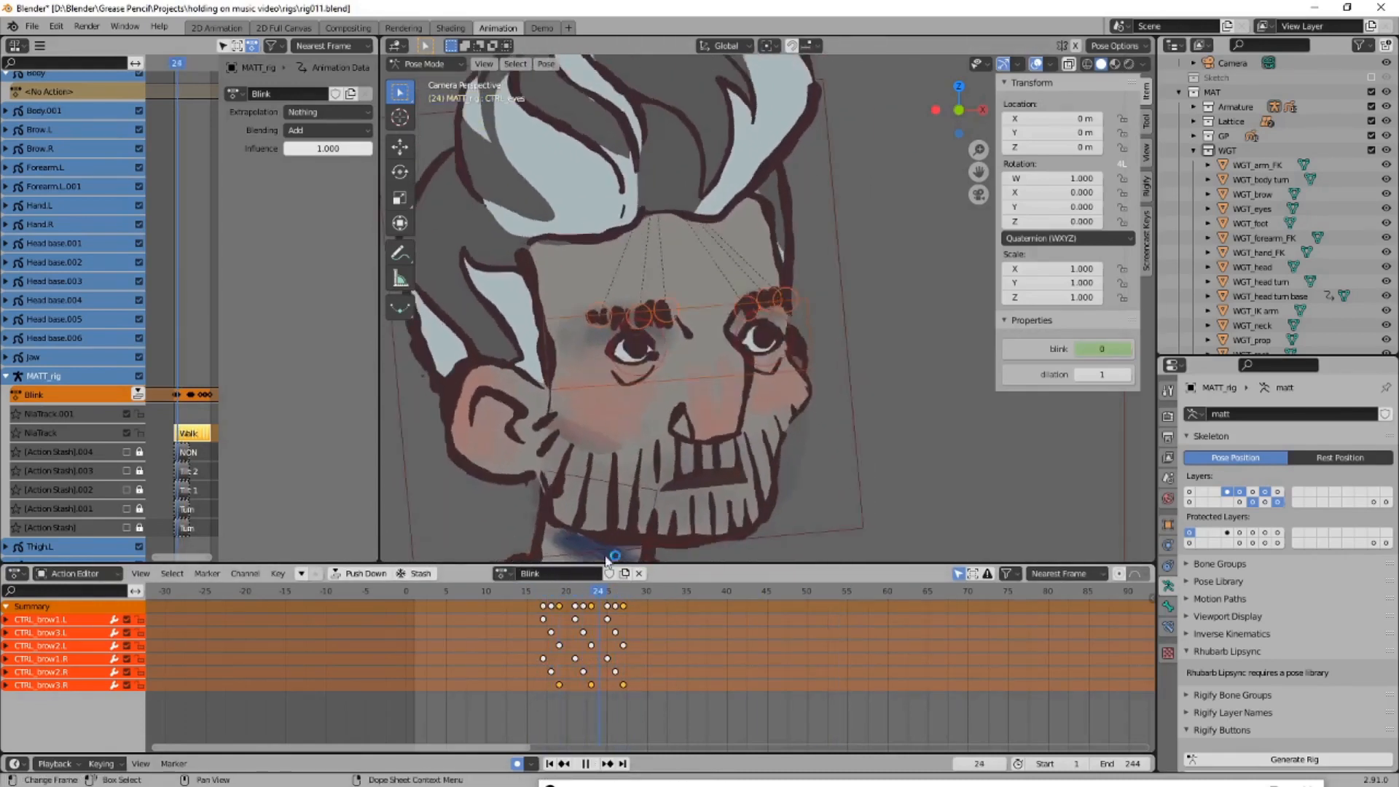
click(620, 303)
key(space)
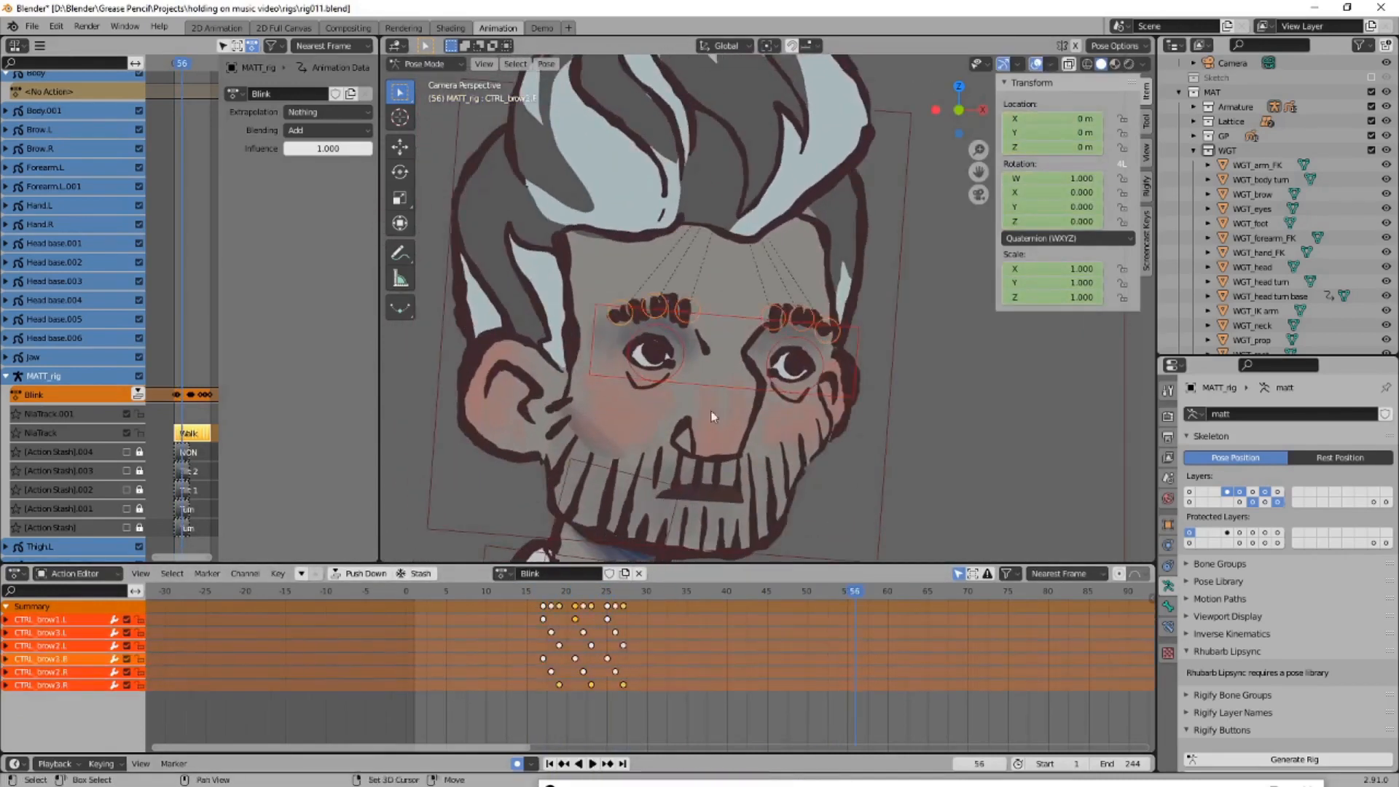
Delete the staggered eyebrow keys and lower the inner left eyebrow control on frame 20
scroll(654, 655, up, 4)
shift+right_drag(654, 655, 535, 612)
key(x)
scroll(685, 328, up, 3)
key(g)
click(625, 301)
shift+click(665, 291)
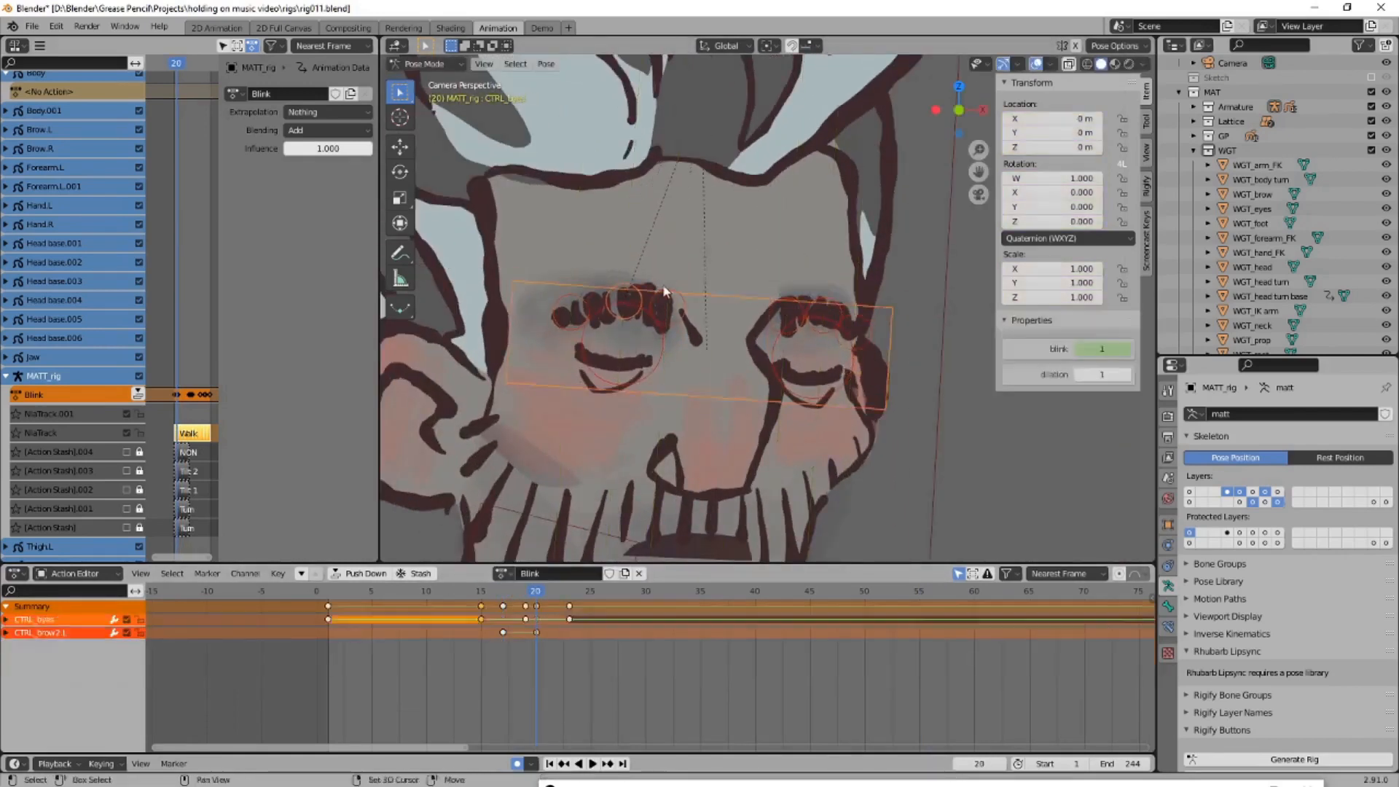
Select all six eyebrow controls and insert Location keyframes for them on frame 20
scroll(665, 291, up, 4)
click(977, 363)
shift+click(932, 368)
shift+click(970, 371)
shift+click(629, 346)
shift+click(692, 344)
shift+click(745, 356)
key(i)
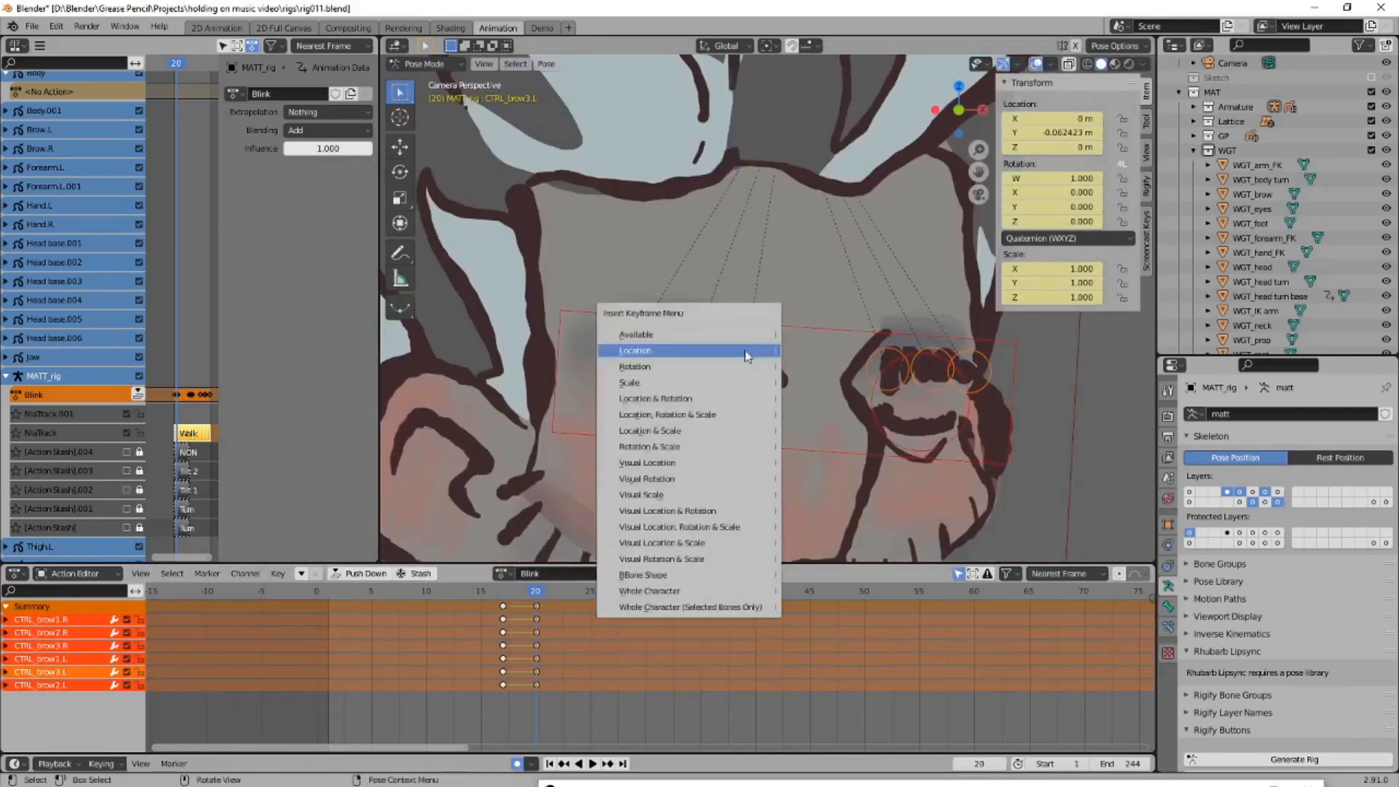
click(747, 356)
Duplicate the eyebrow keys of frame 17 to frame 23
drag(489, 599, 514, 697)
key(shift+d)
click(579, 697)
shift+right_drag(579, 697, 463, 692)
scroll(568, 677, down, 2)
Offset the brow2 controls' keys one frame earlier and the brow3 controls' keys two frames earlier, and play
click(642, 331)
shift+click(689, 331)
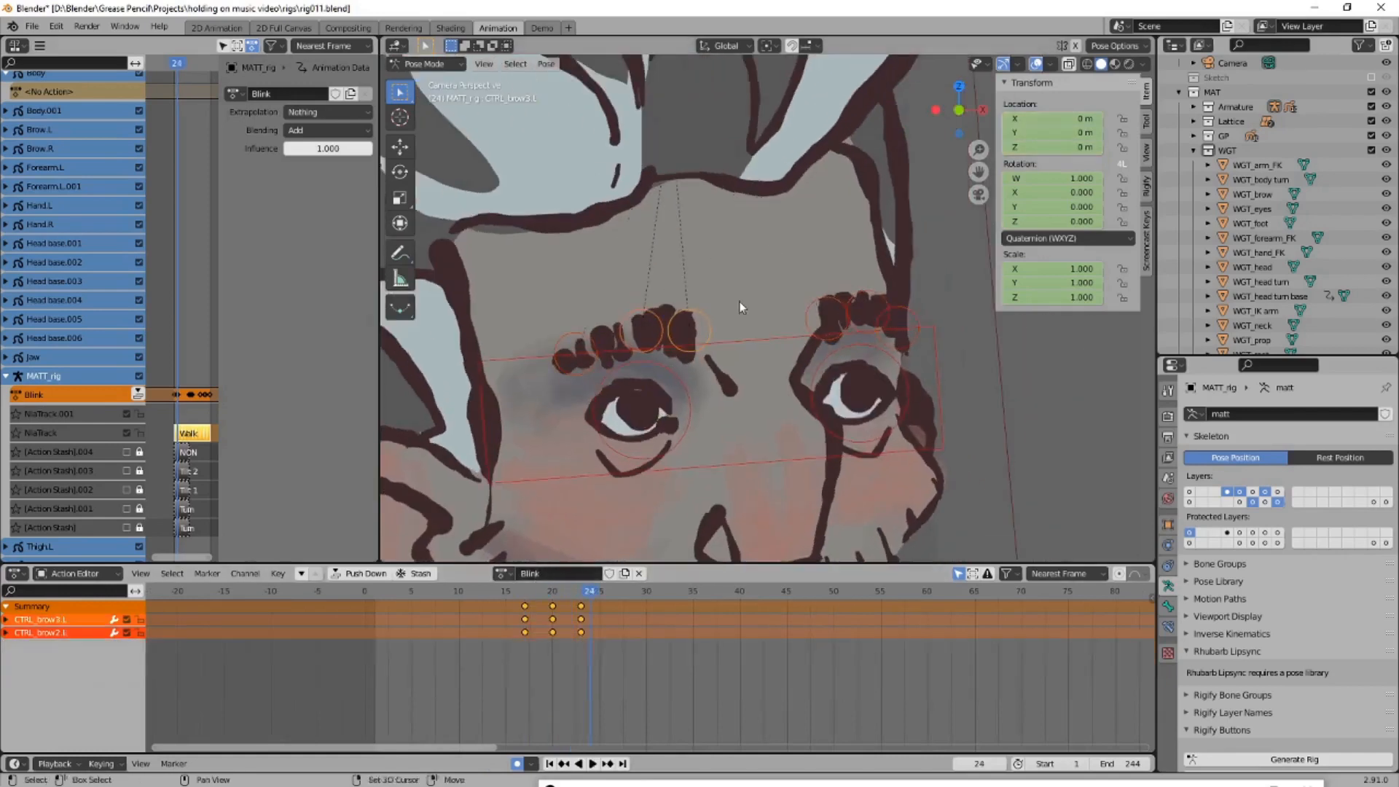
key(g)
key(space)
scroll(707, 389, down, 6)
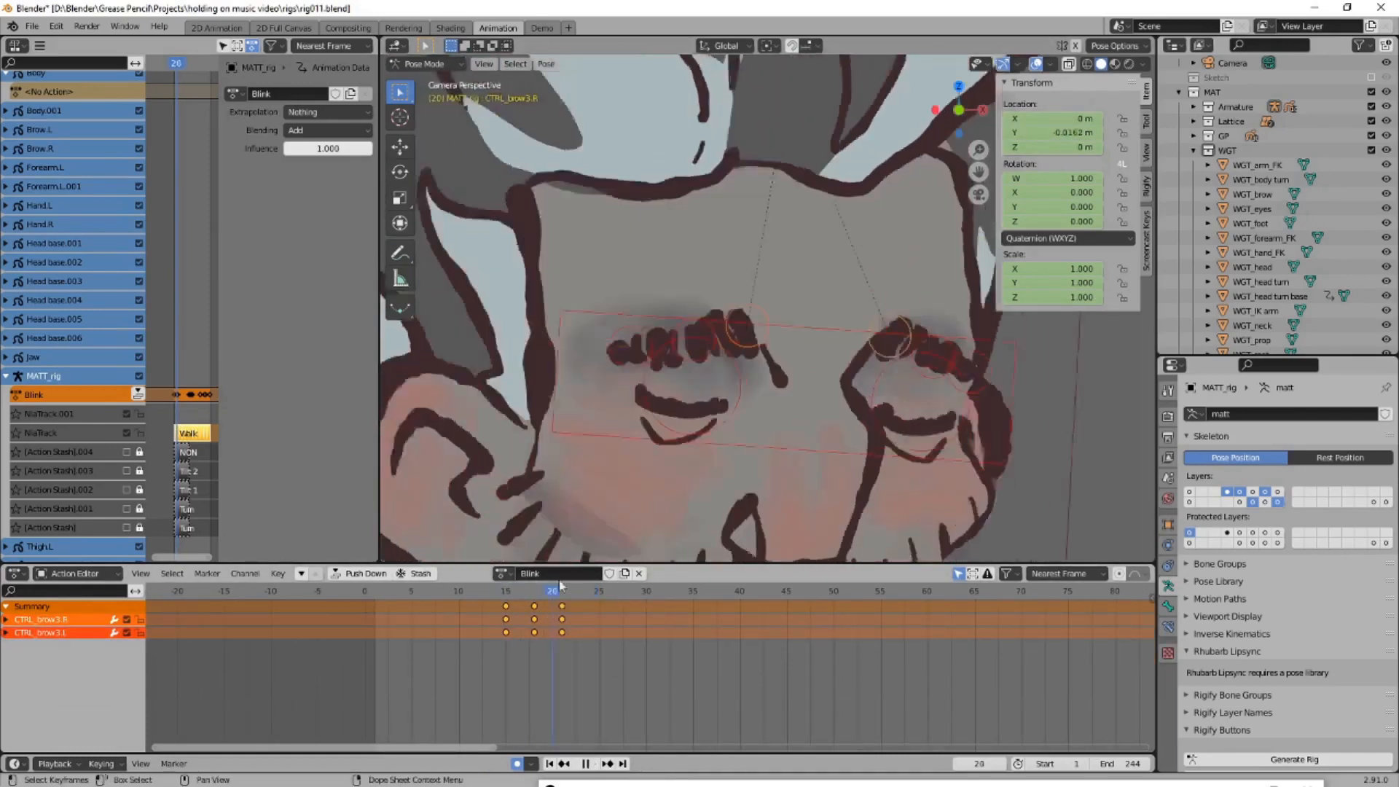
Duplicate the first blink's eyebrow keys onto each following blink, up to about frame 235
drag(659, 292, 838, 375)
scroll(585, 673, down, 4)
drag(478, 627, 538, 706)
key(shift+d)
click(904, 681)
scroll(904, 680, down, 3)
key(g)
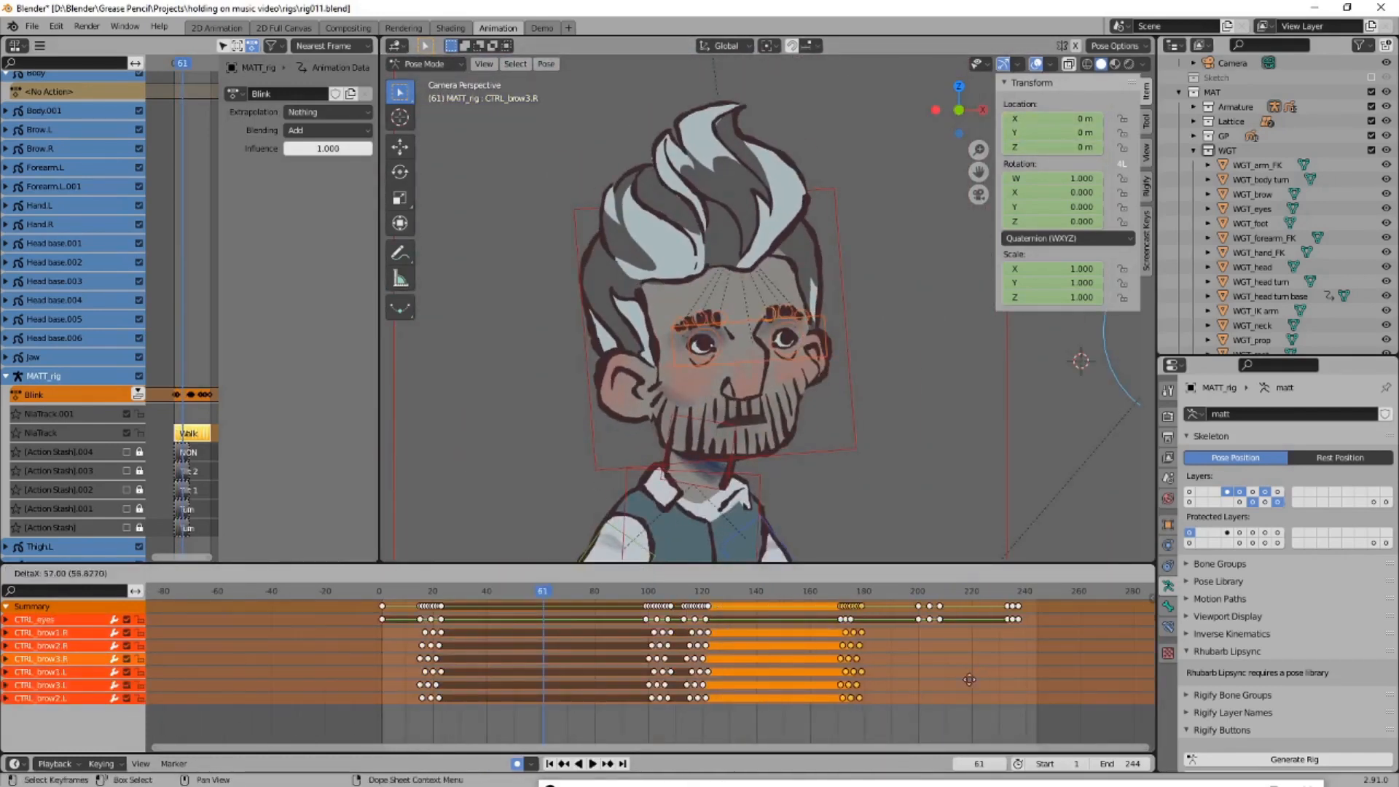
click(1076, 625)
Play the animation and move the first blink's eyebrow keys in time
key(space)
scroll(886, 414, down, 5)
click(885, 414)
key(ctrl+z)
drag(408, 627, 472, 706)
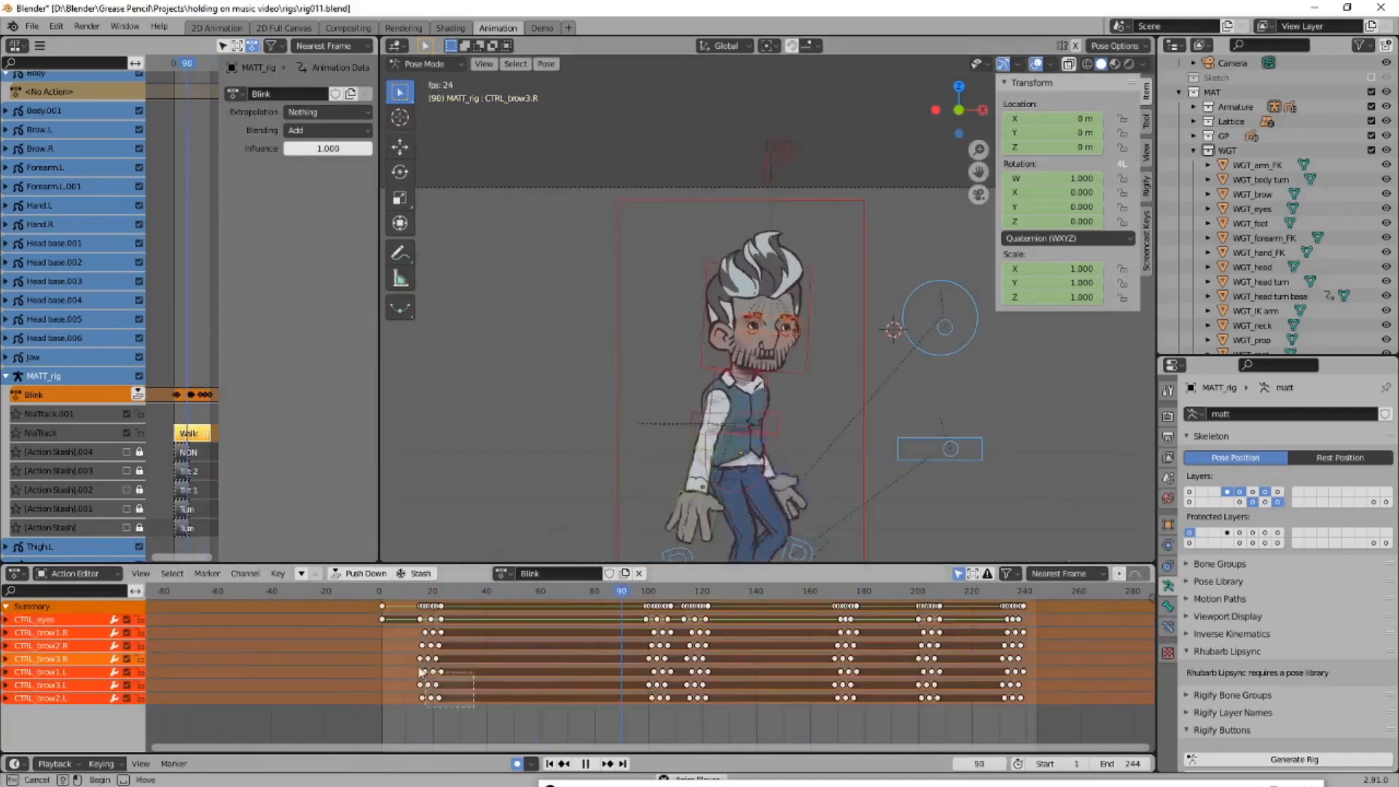
key(g)
Set the scene's end frame to 250, hide the viewport sidebar and play the animation
middle_drag(732, 729, 670, 730)
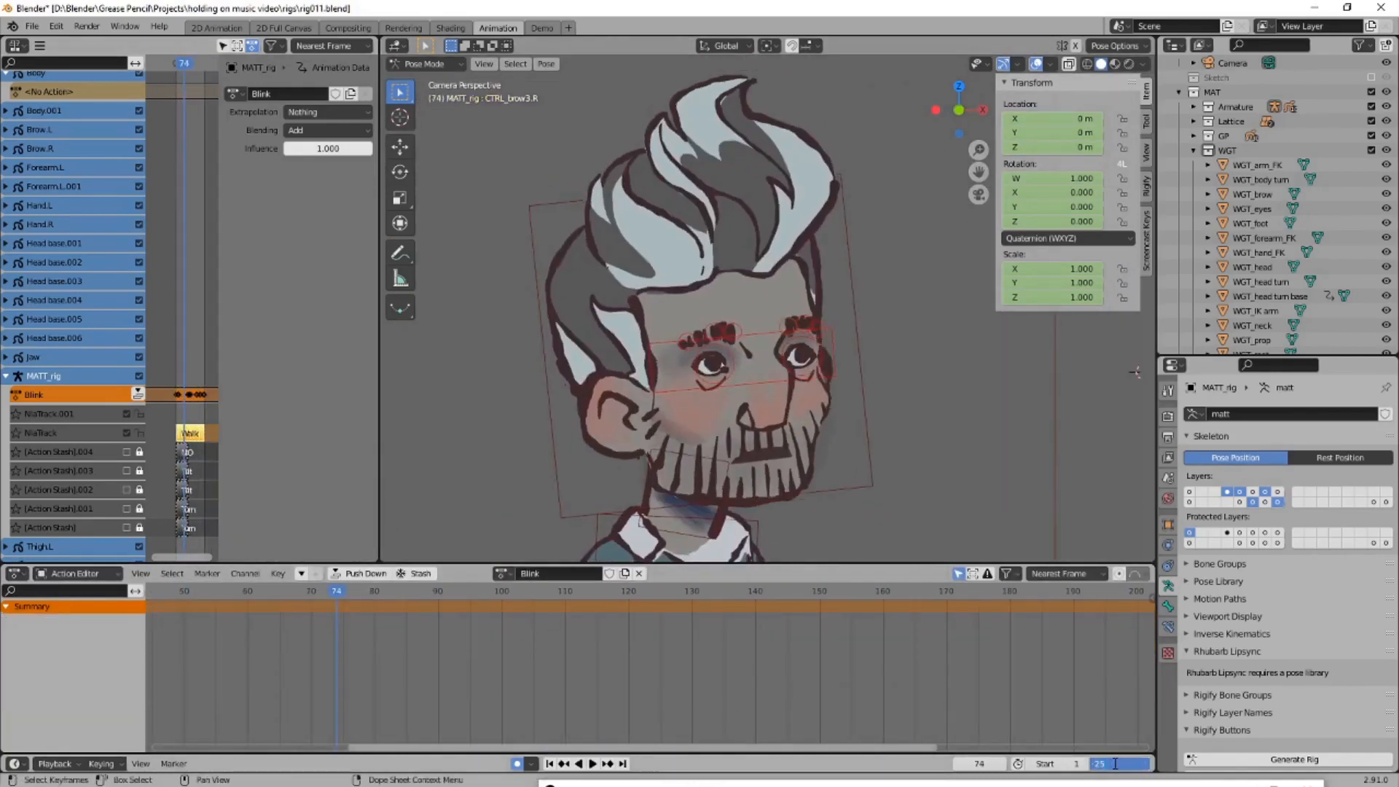
text(0)
key(Return)
scroll(1076, 722, down, 12)
scroll(765, 408, down, 4)
key(n)
key(space)
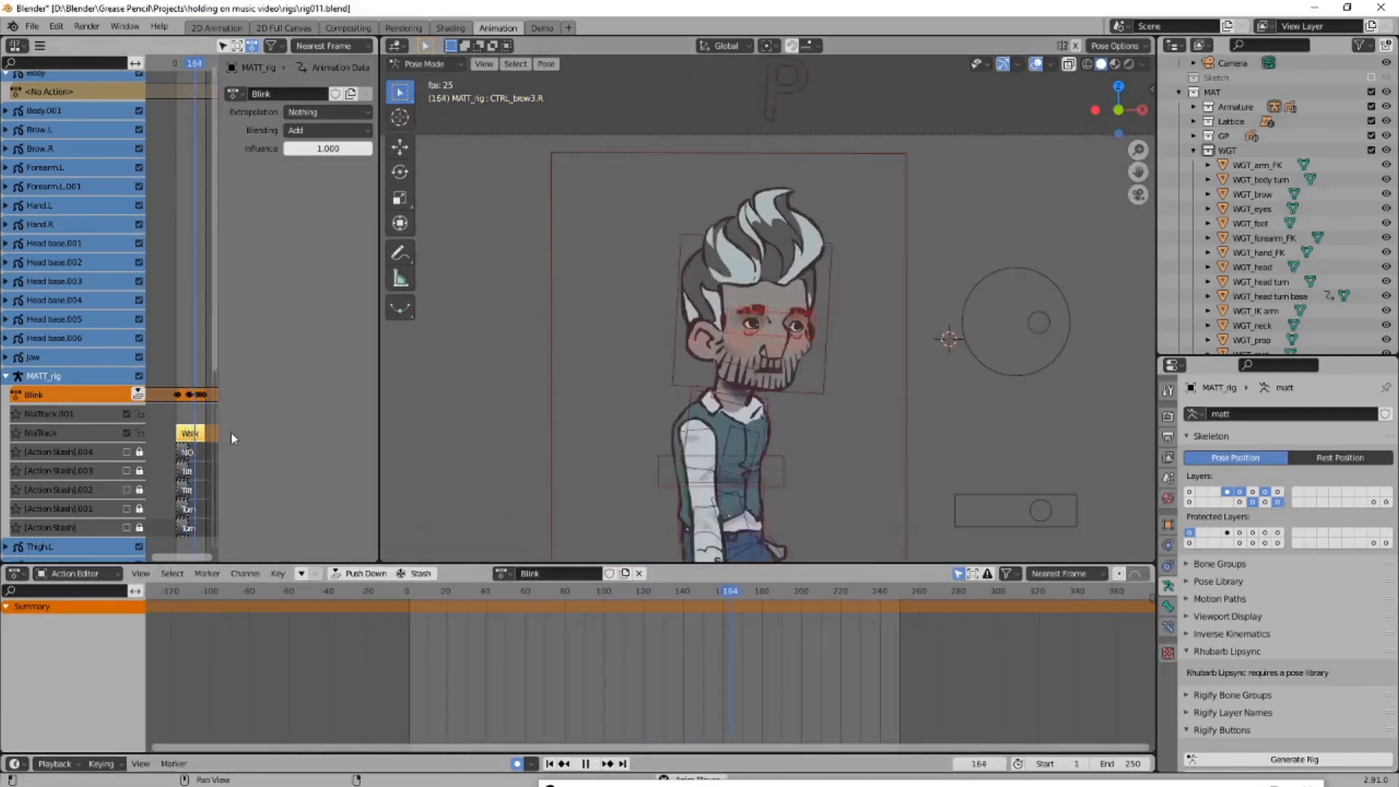
Widen the NLA editor to show the end of the walk strip and set the end frame to 240
drag(218, 350, 338, 350)
middle_drag(257, 346, 241, 450)
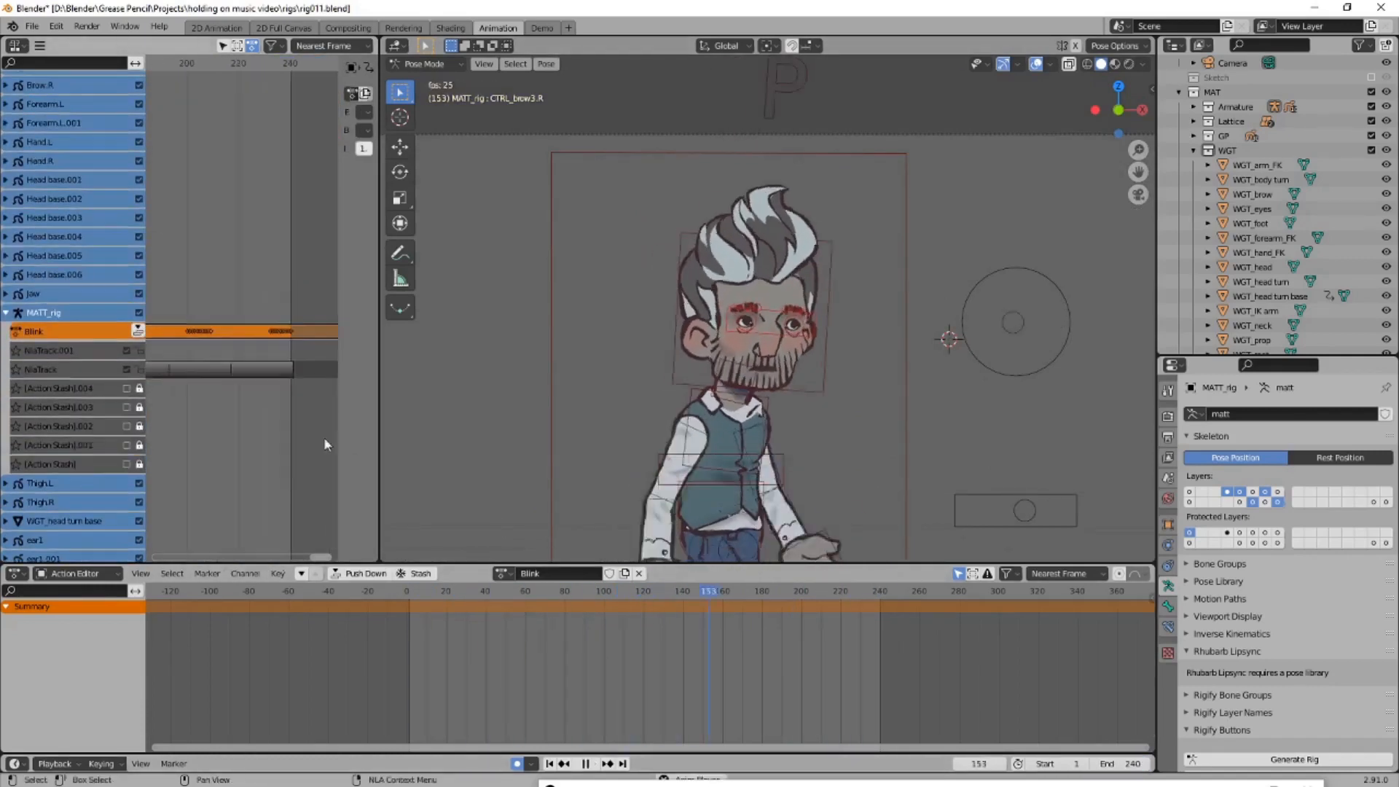
scroll(805, 370, up, 2)
Shift the character's gaze by moving the eyes control around frame 121, adjust the nearby keys and play the animation
key(g)
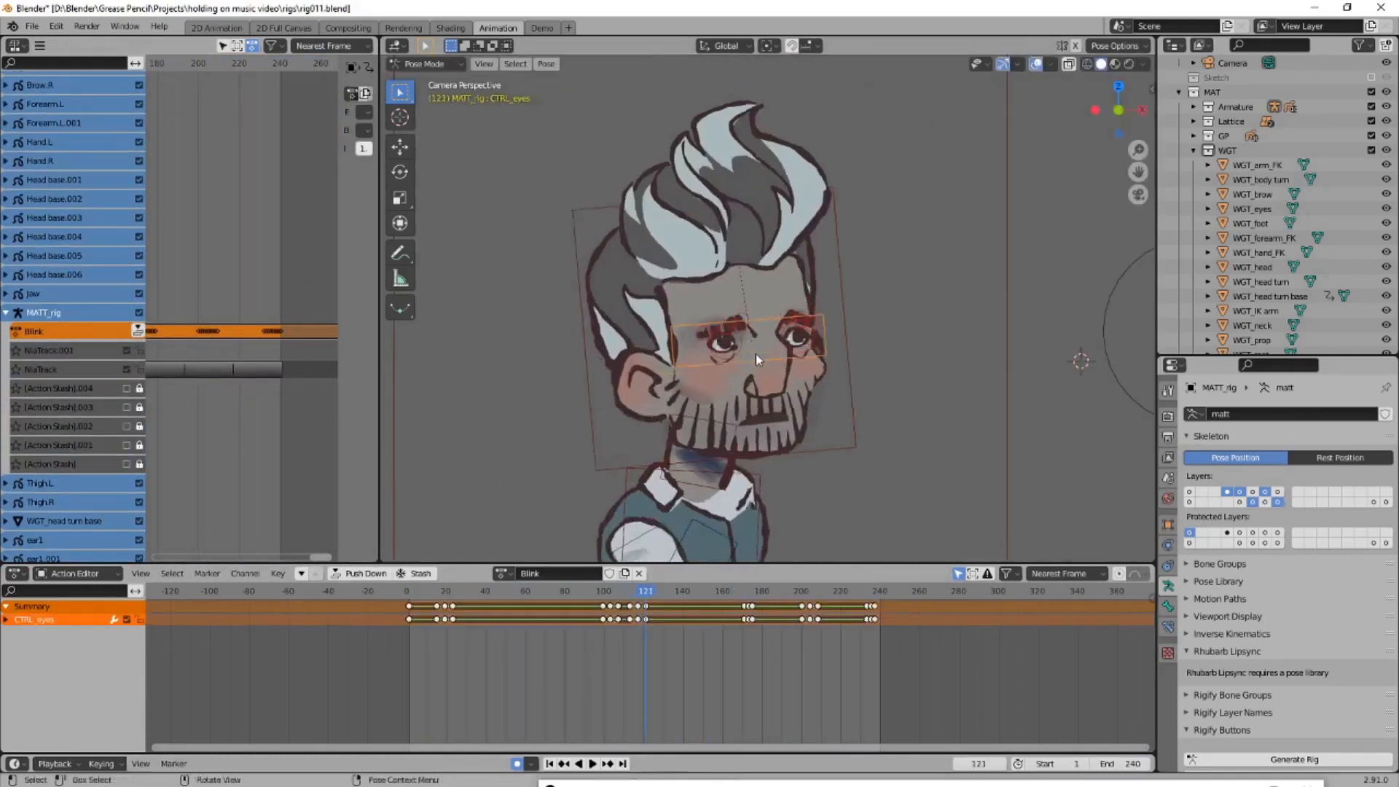
click(754, 353)
drag(437, 591, 638, 635)
scroll(871, 430, up, 5)
key(g)
click(870, 437)
scroll(851, 421, down, 5)
key(space)
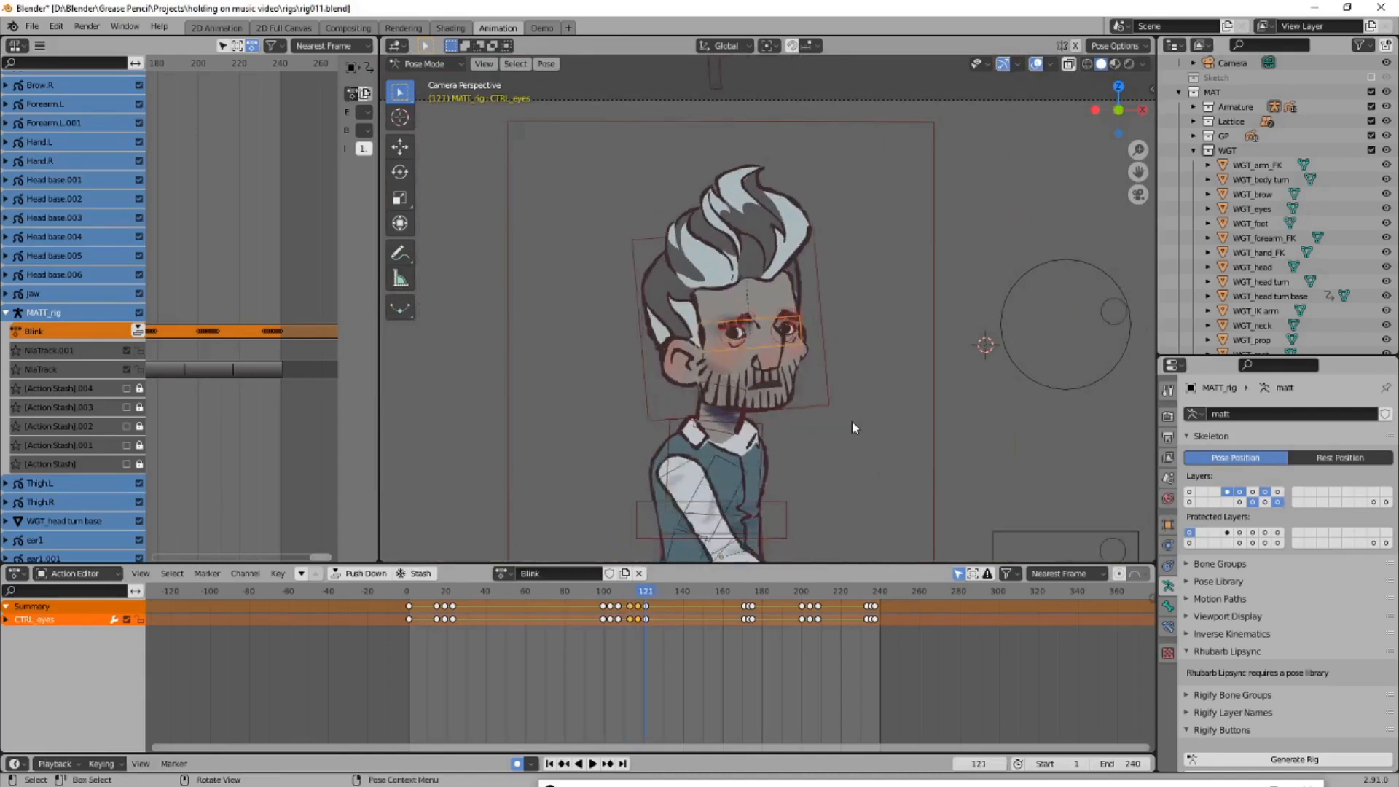
click(861, 421)
key(space)
scroll(861, 421, down, 2)
scroll(861, 421, up, 3)
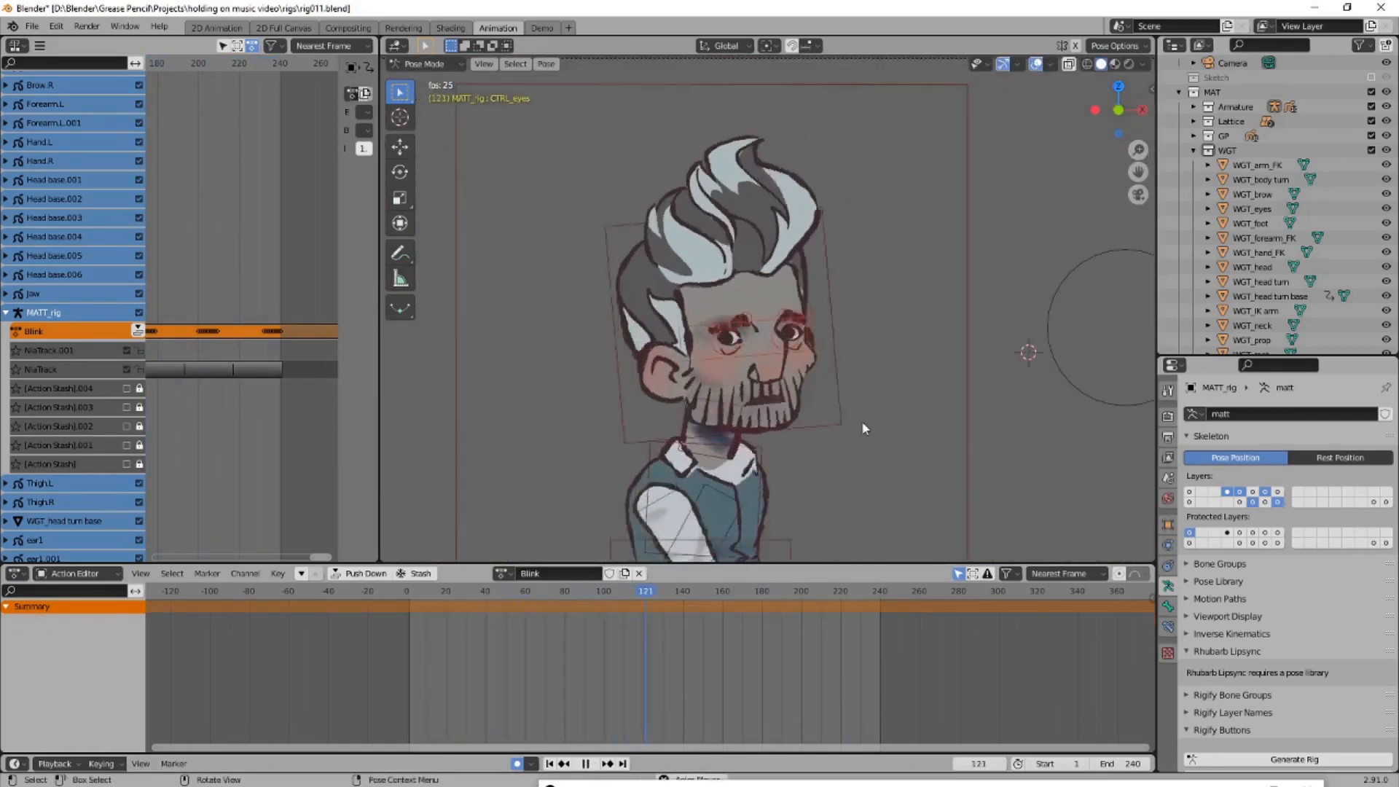
key(space)
Expand the eyes control's channels and copy its location keys to about frames 17 and 21
click(813, 344)
scroll(869, 651, up, 8)
click(5, 620)
drag(843, 693, 823, 640)
click(619, 592)
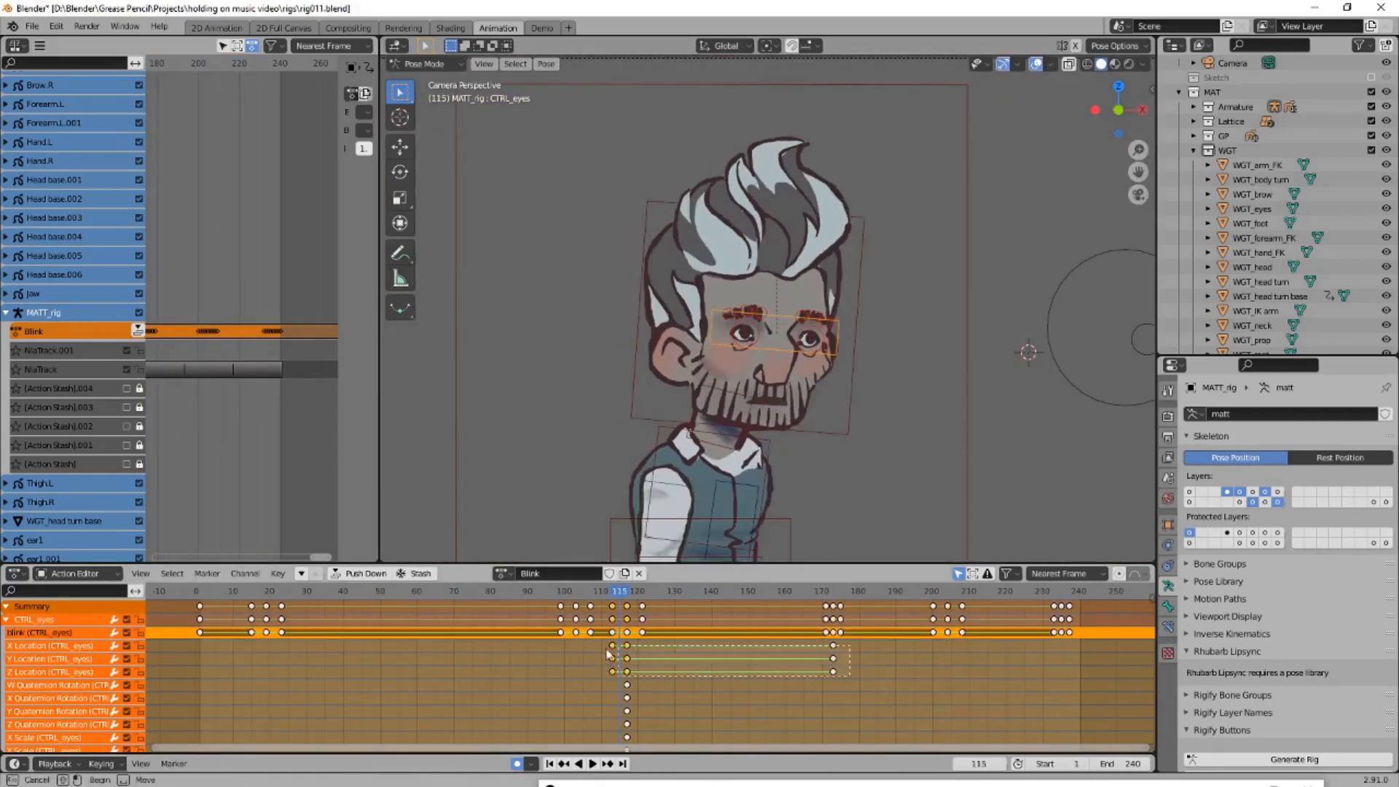
key(g)
click(332, 656)
Place the eyes control's location keys at about frame 53 and play the full-body animation
click(297, 591)
key(g)
click(408, 626)
key(space)
scroll(582, 495, down, 4)
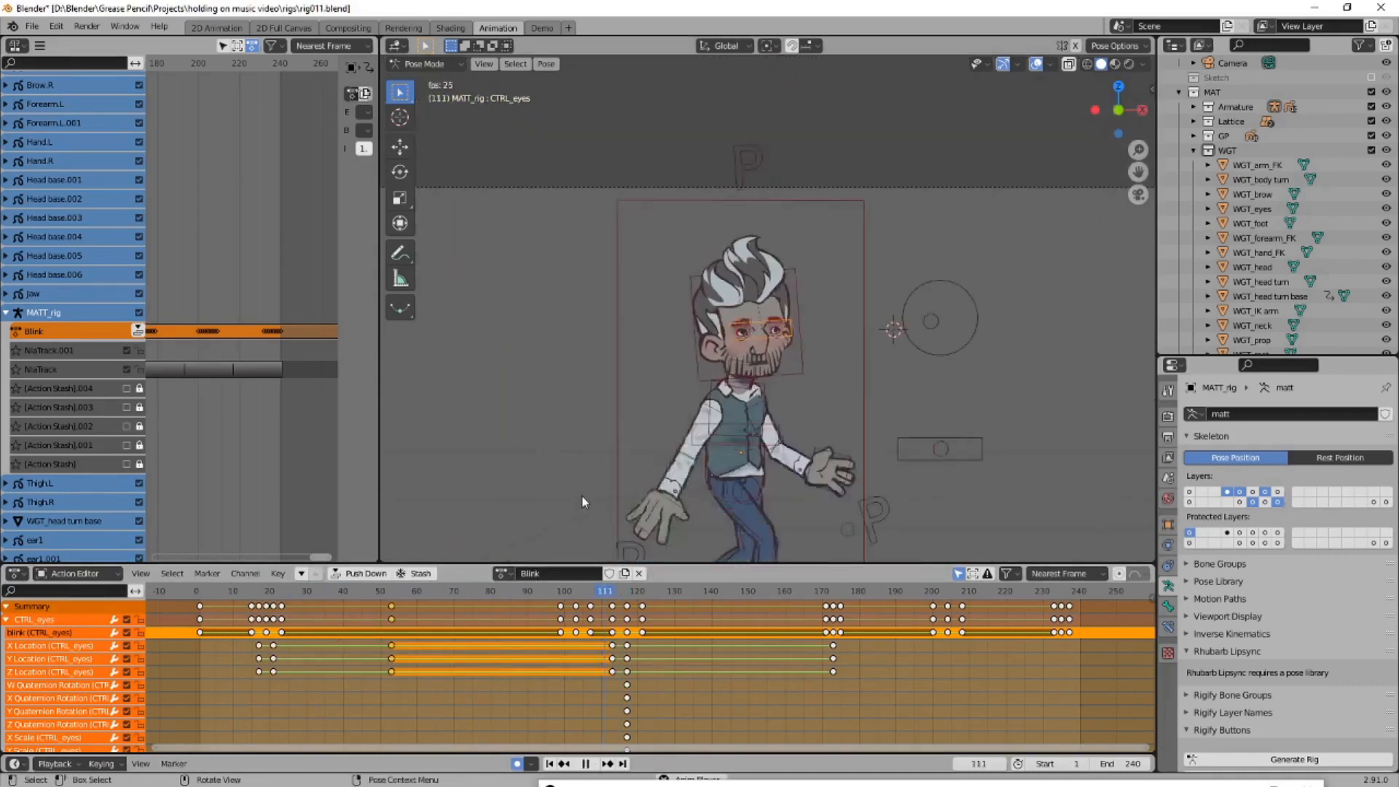
scroll(720, 518, down, 1)
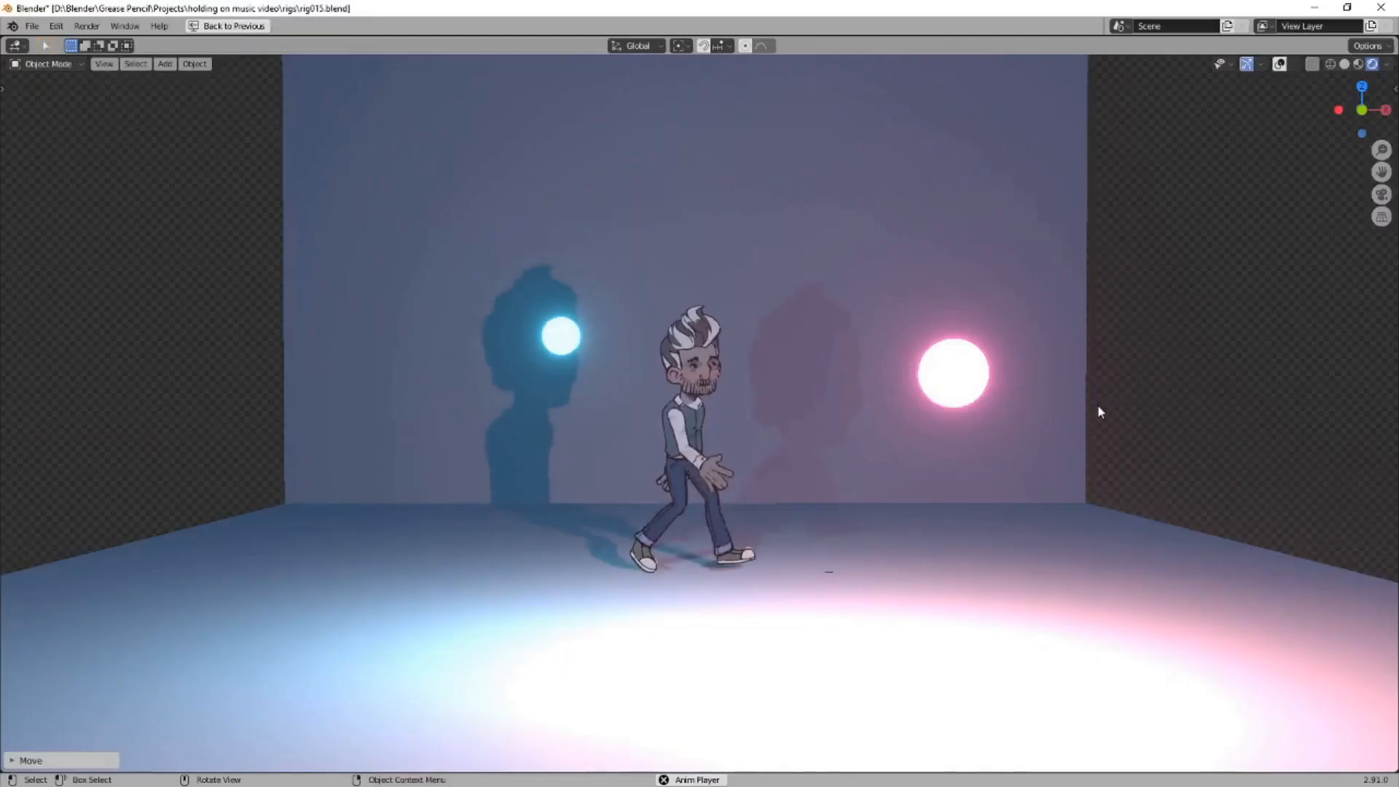
Move the pink light down and toward the character, and lower the blue light beside him
key(g)
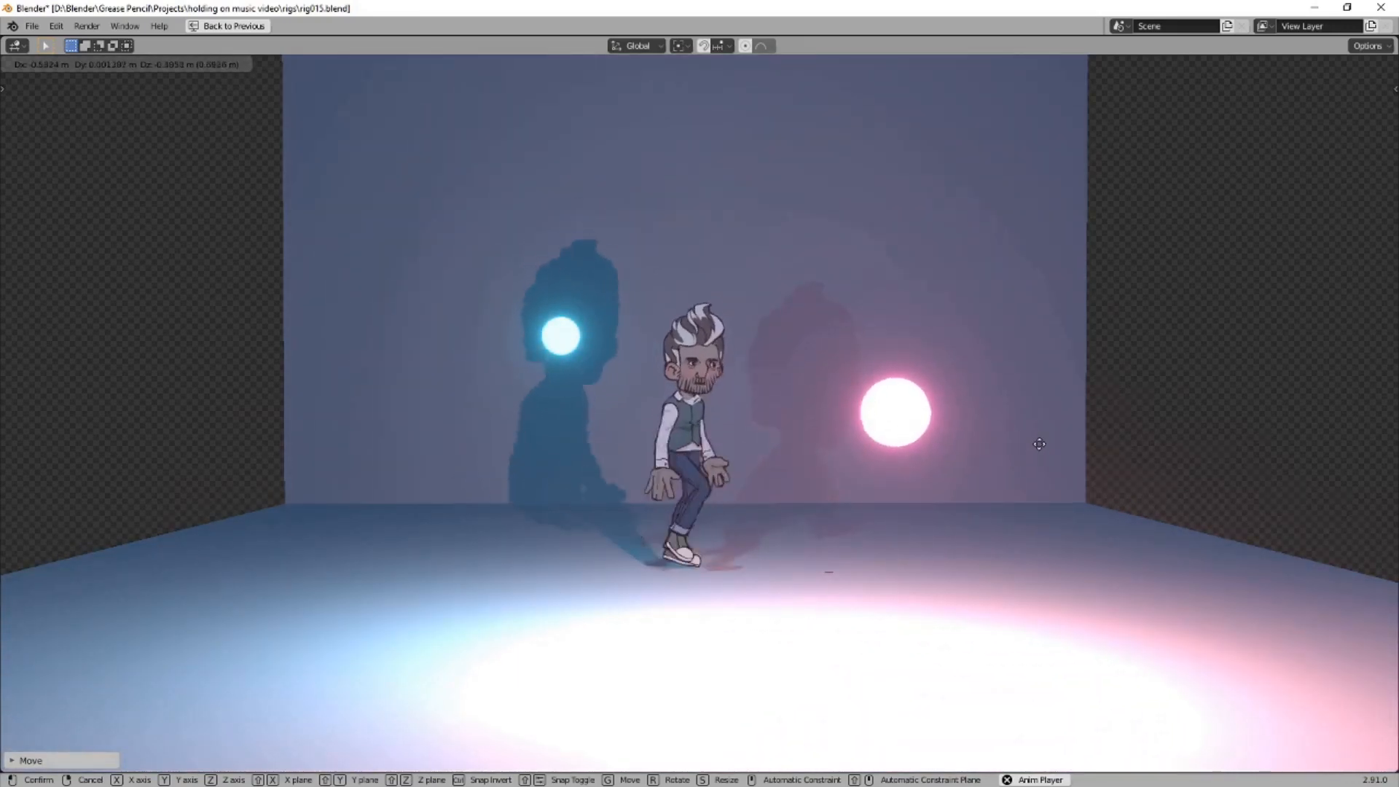
click(1039, 443)
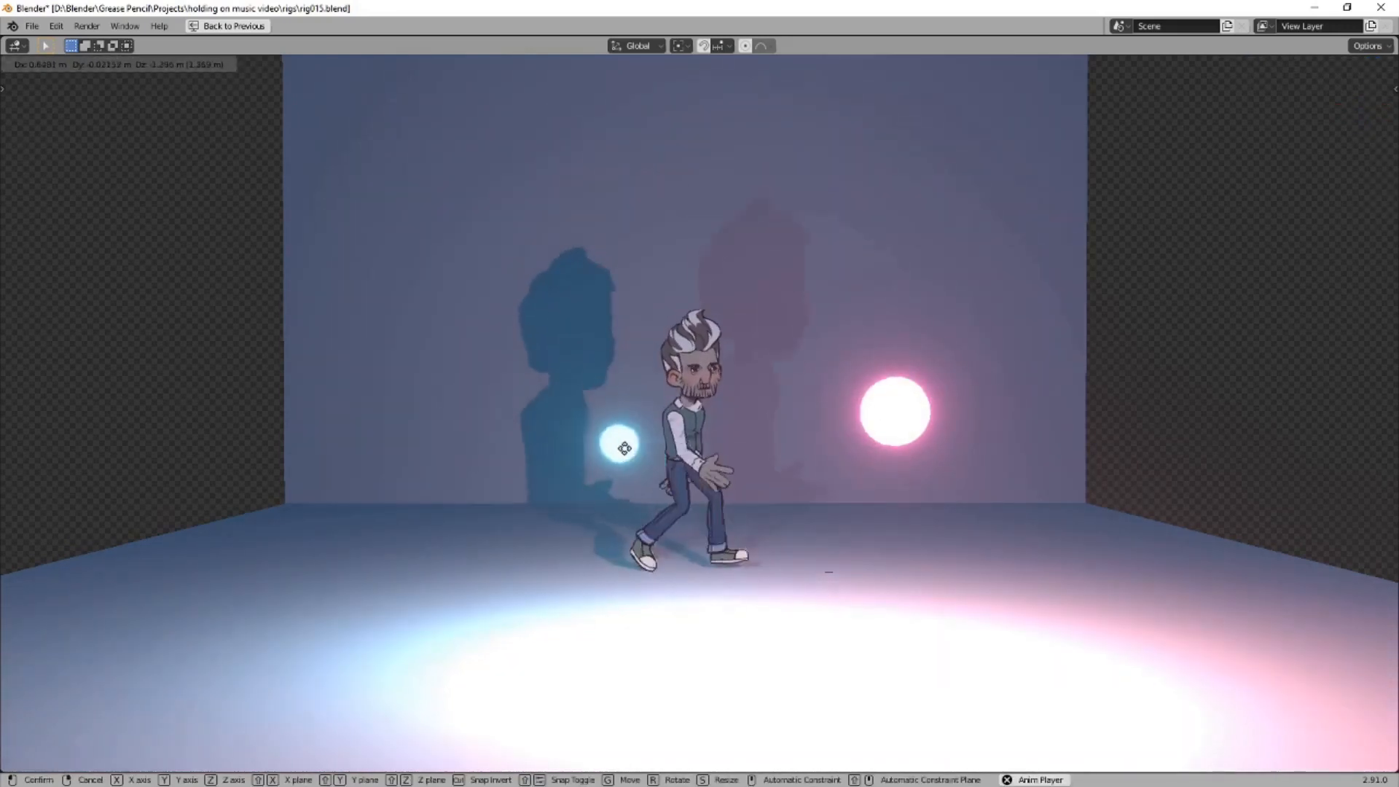
click(598, 432)
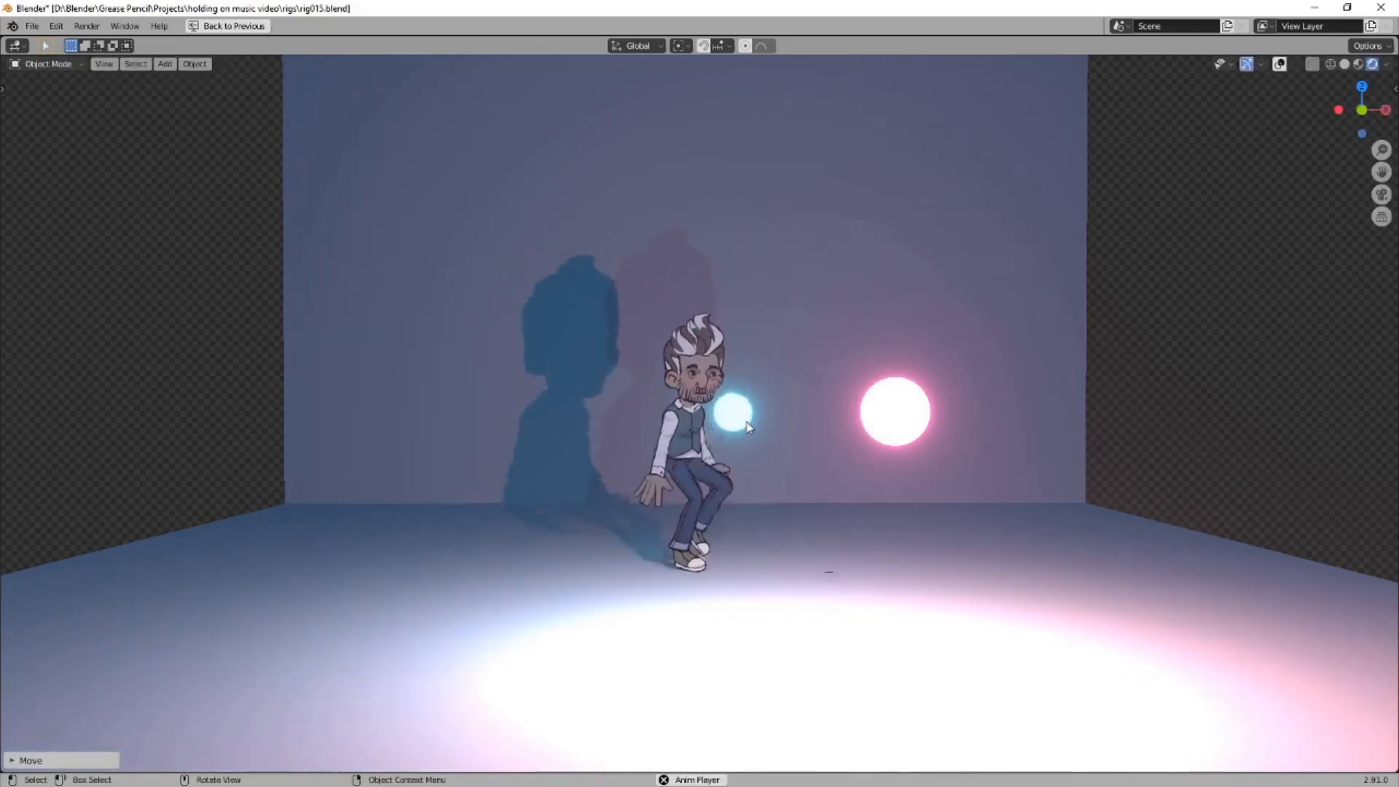
Move the blue light along the Y axis near the character and place it beside his head
key(g)
key(y)
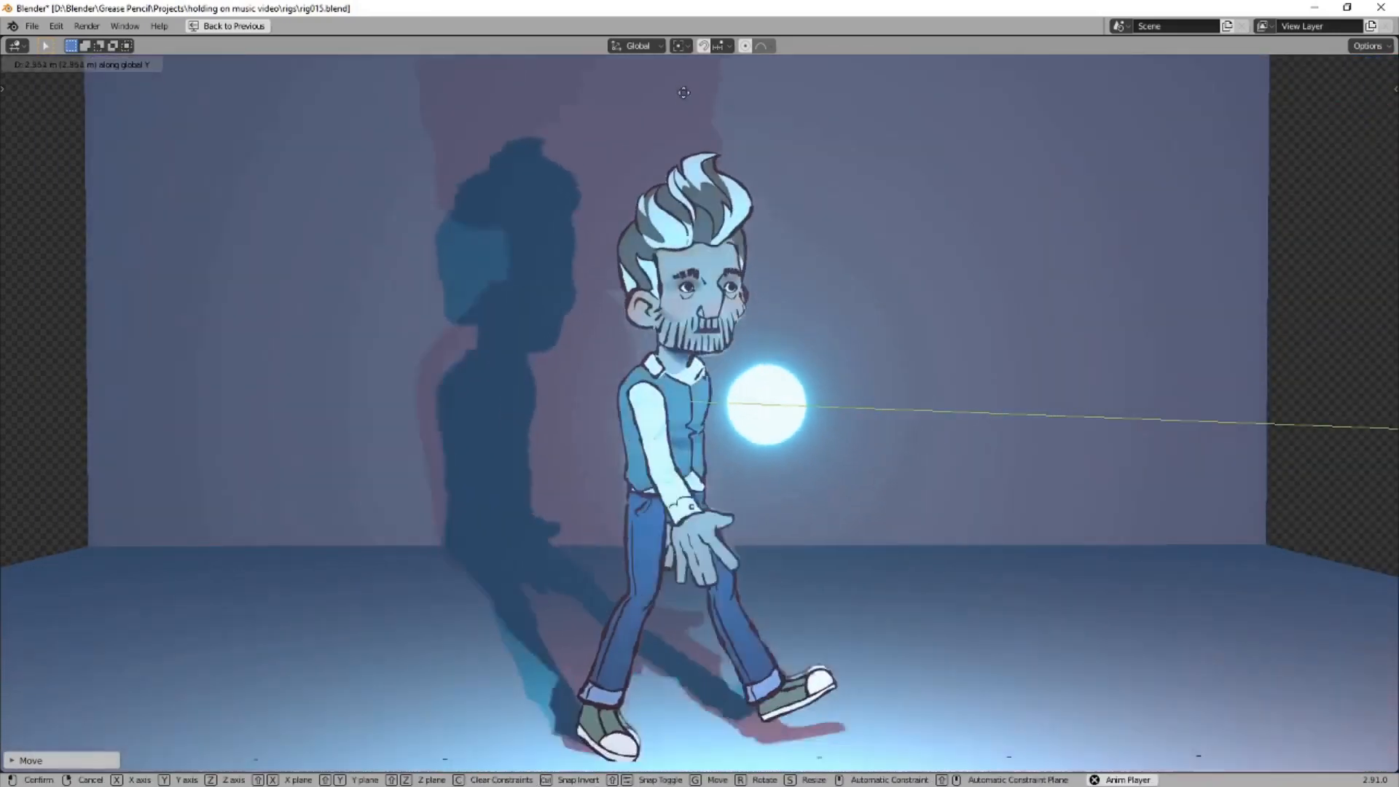
click(812, 194)
key(g)
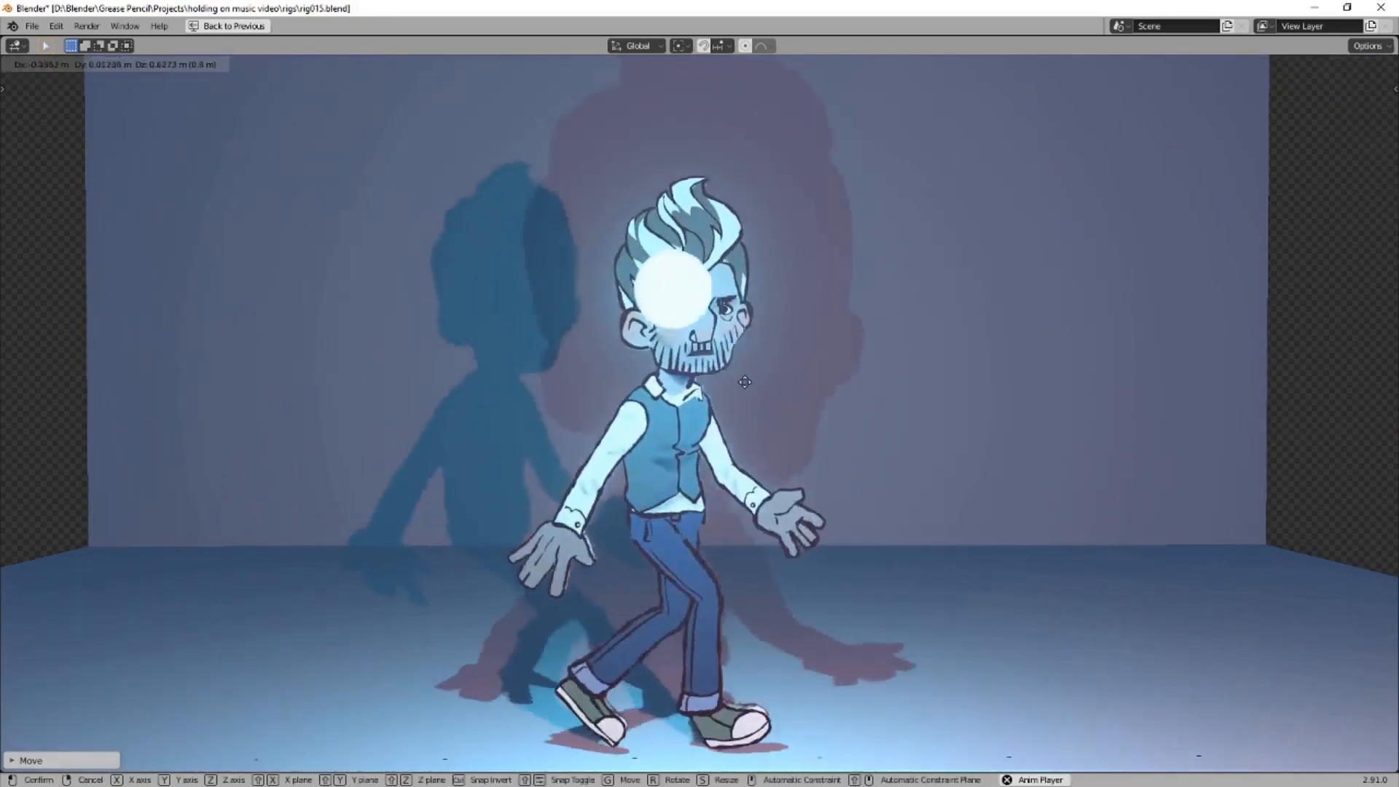
click(712, 417)
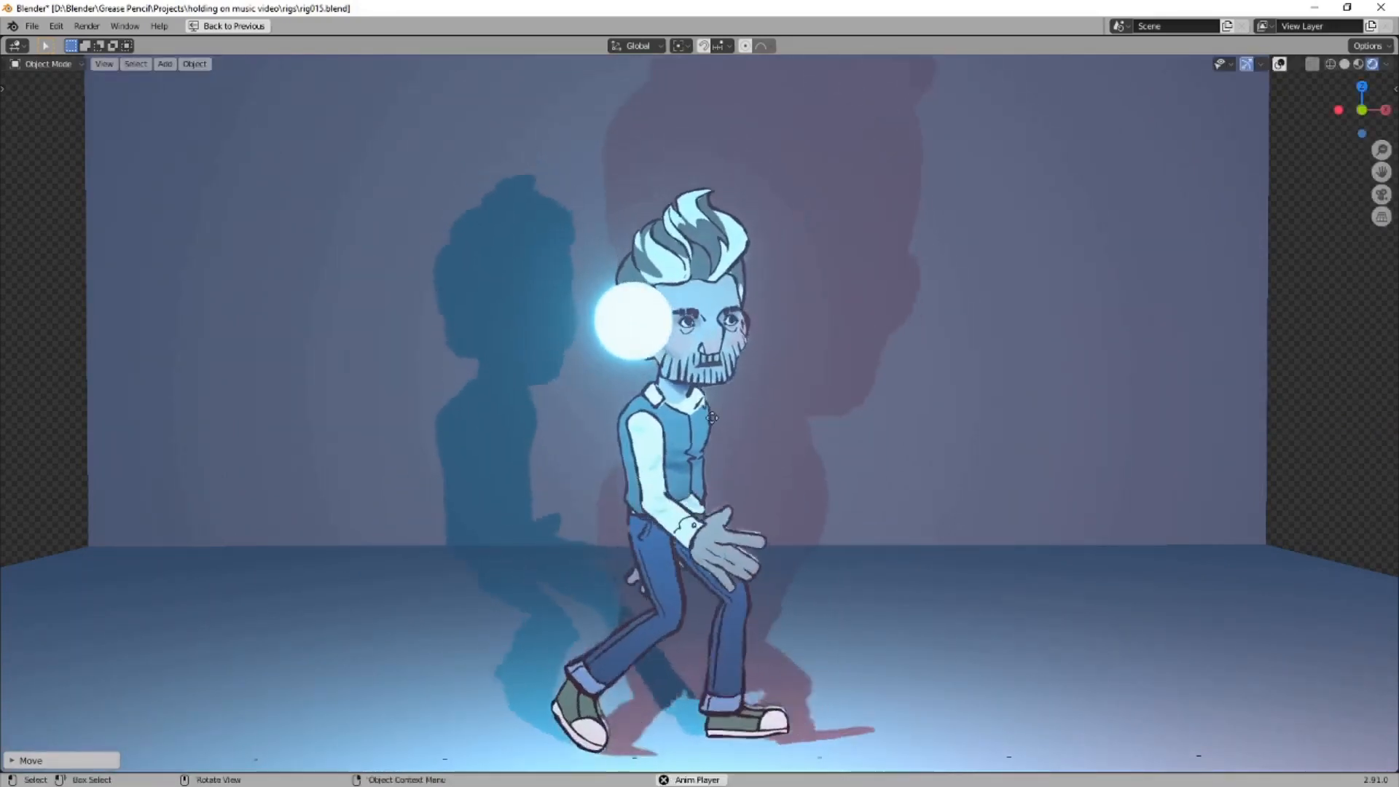
Move the blue light along Y again and position it beside the character's torso
key(g)
key(y)
click(648, 264)
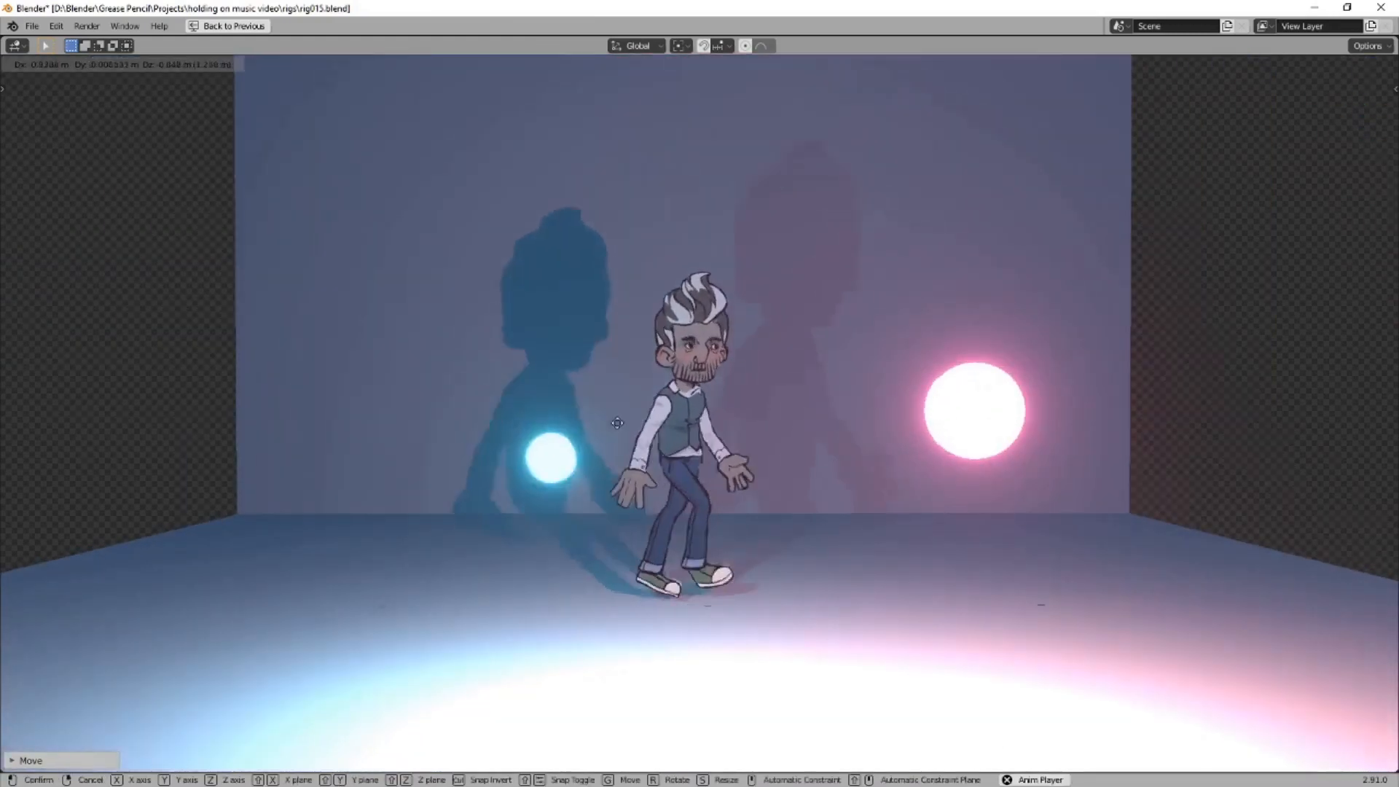
click(671, 395)
Push the pink light back along the Y axis until it lights the set from behind the character
click(1003, 412)
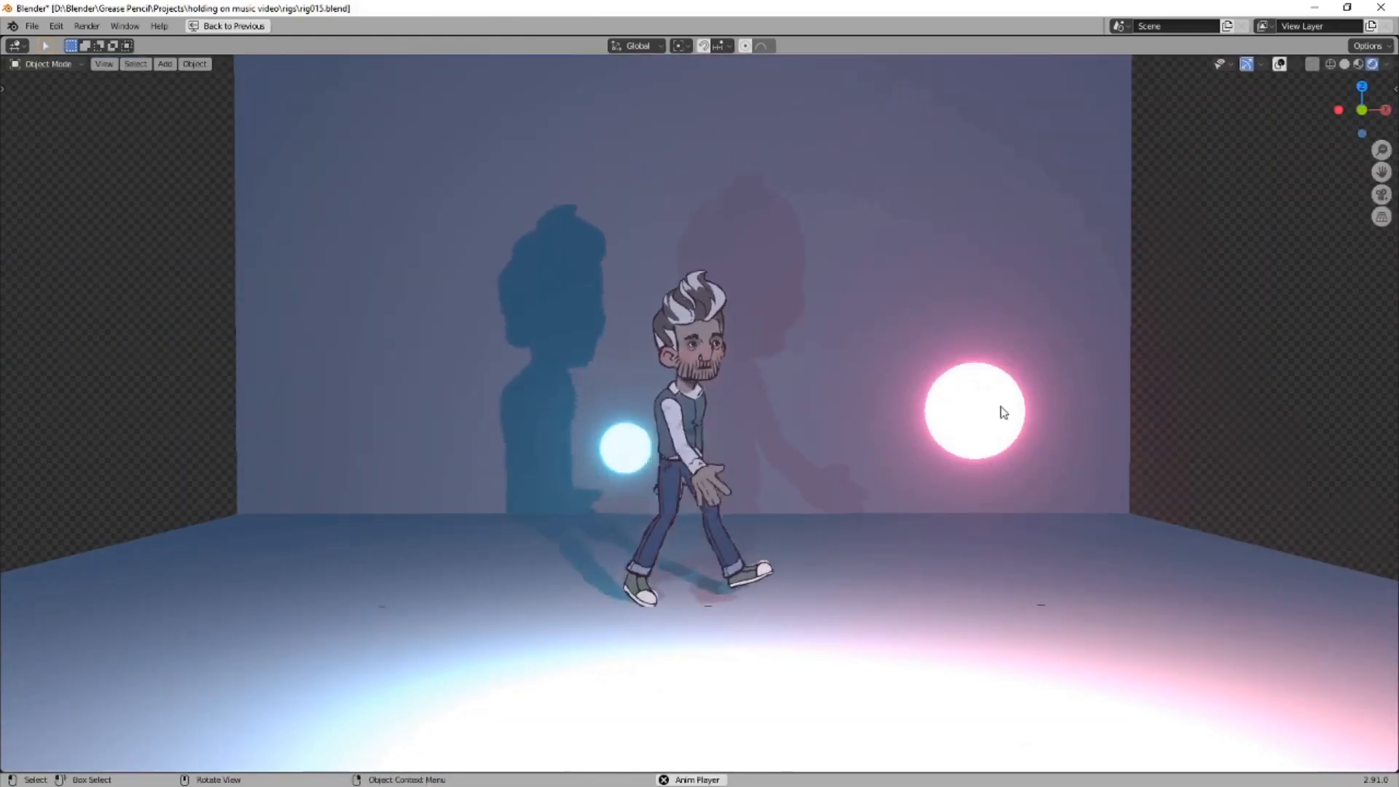
key(g)
key(y)
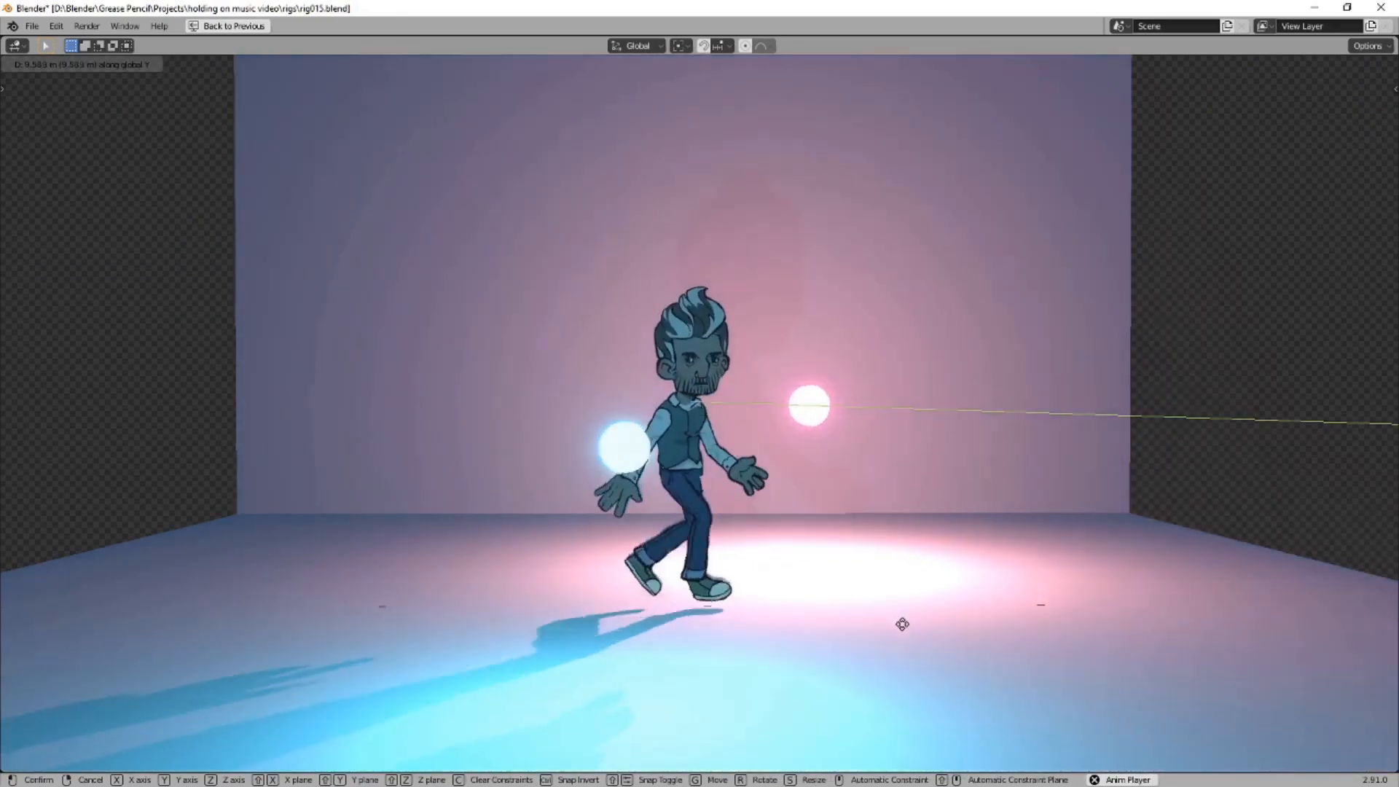
click(905, 641)
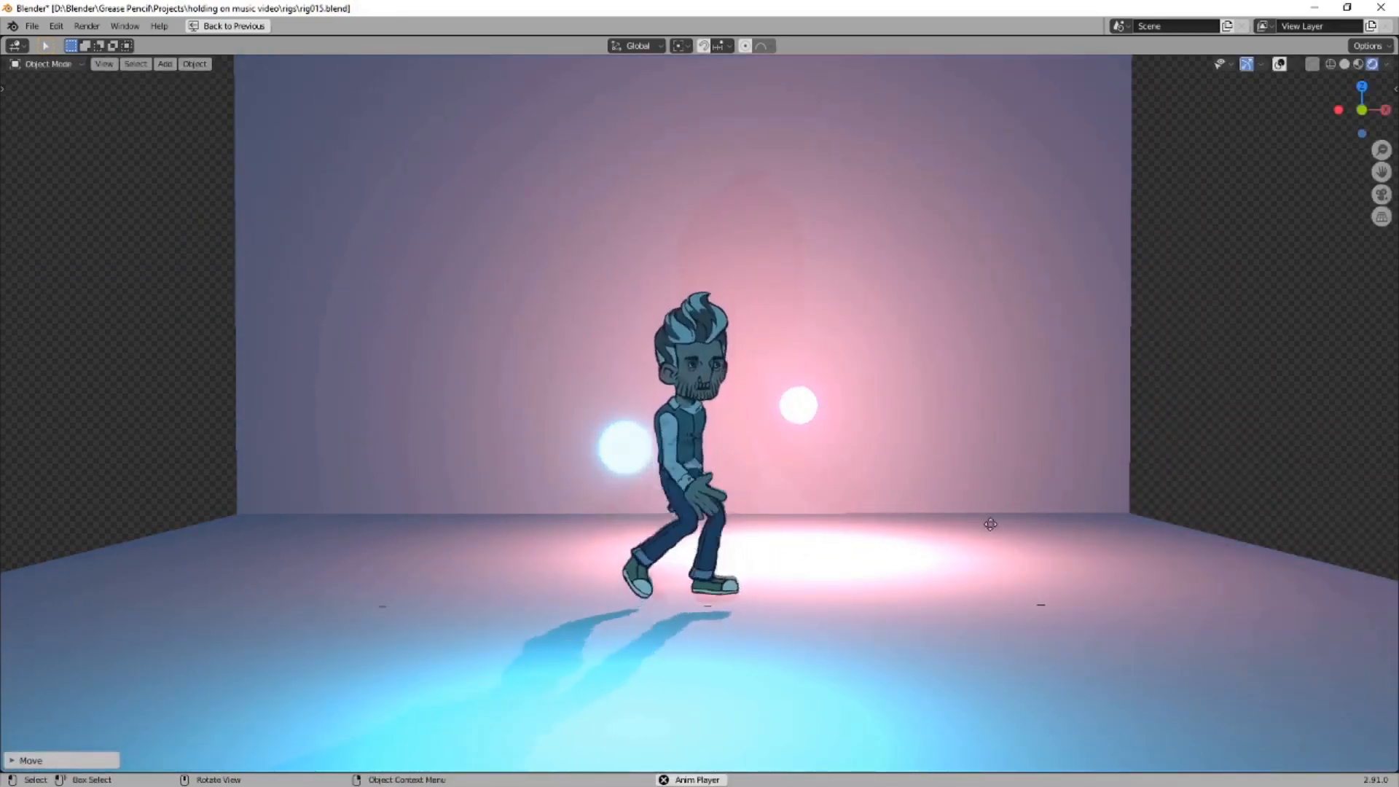
Move the pink light across to the opposite side of the character and bring it forward along Y
key(g)
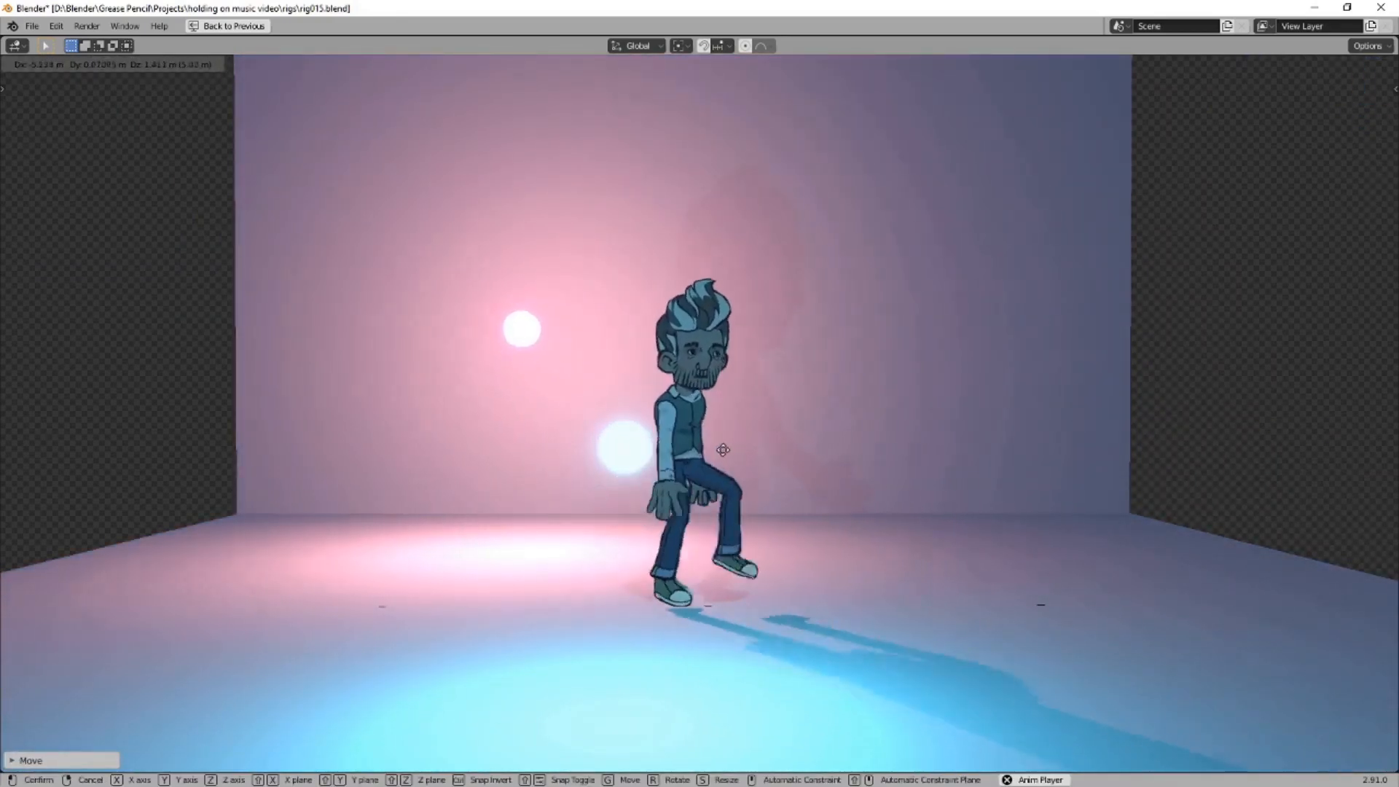
key(y)
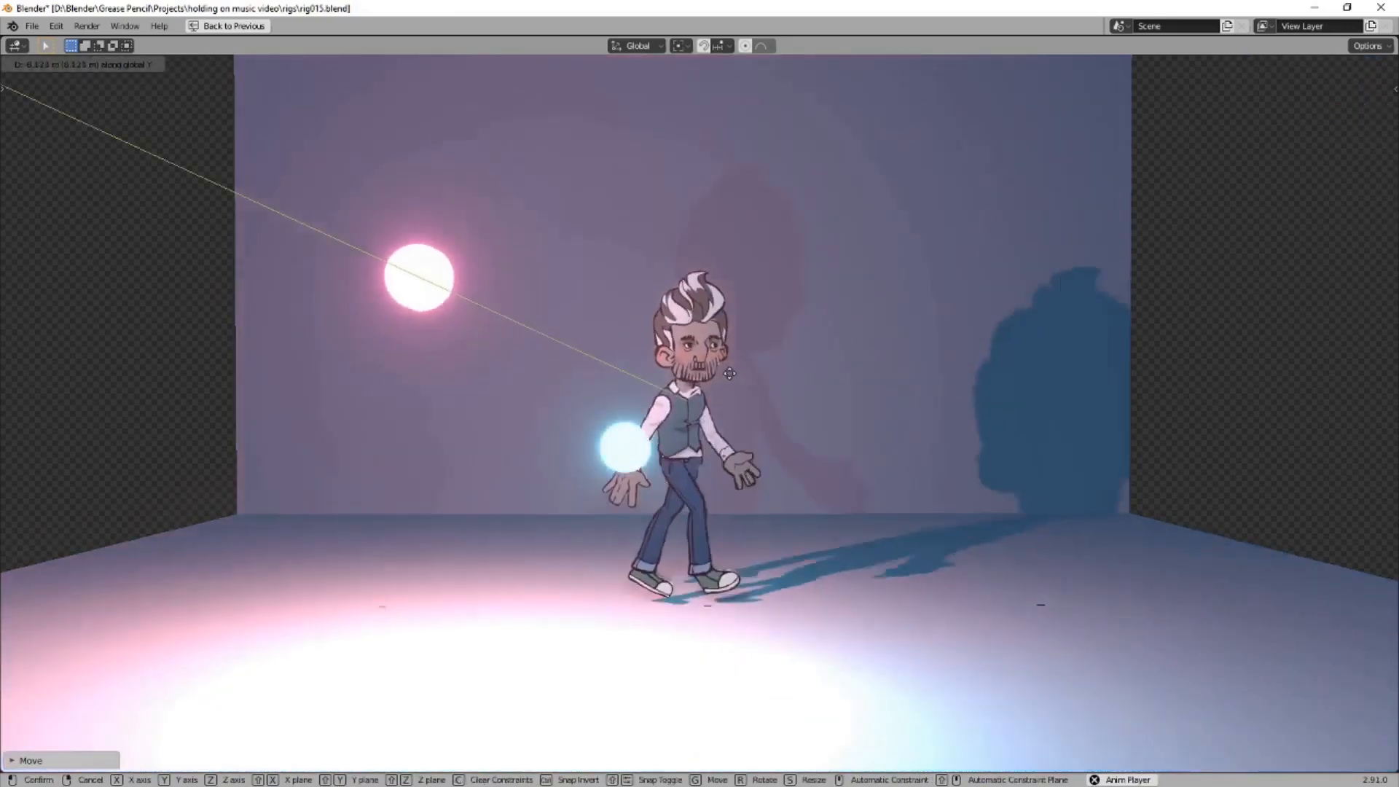
click(728, 385)
Move the pink light across to the opposite side of the character, beside him, so his blue shadow falls behind his back
key(g)
click(1290, 481)
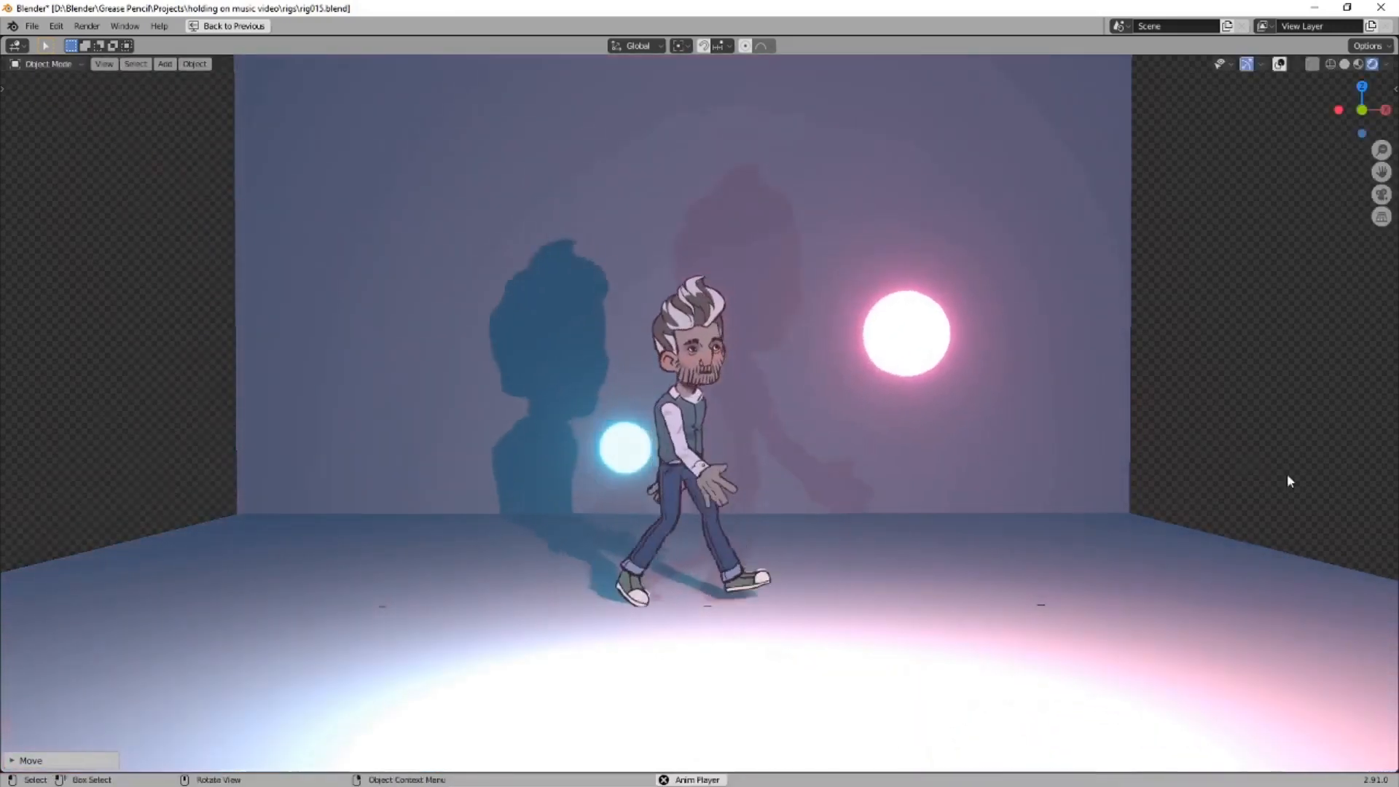
key(g)
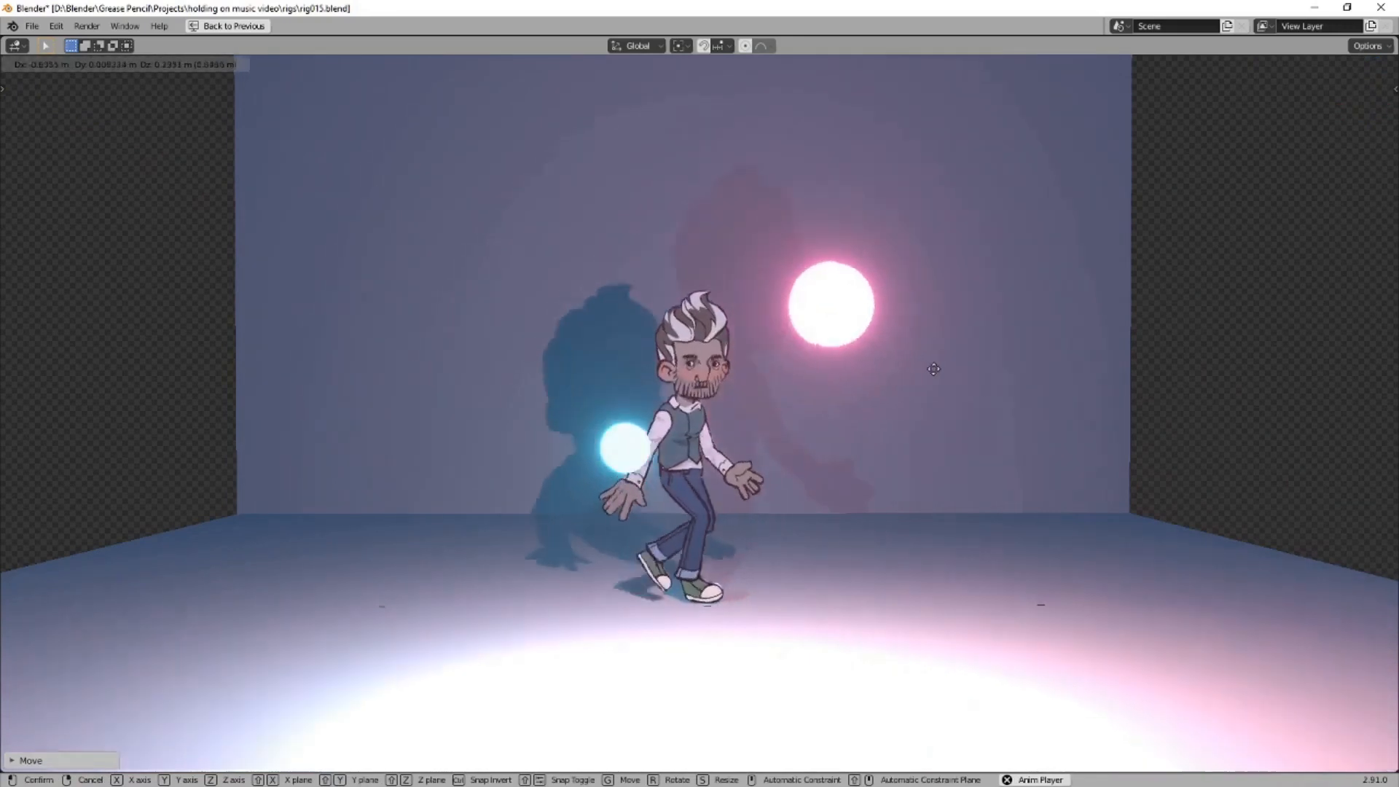
click(973, 442)
scroll(843, 415, up, 2)
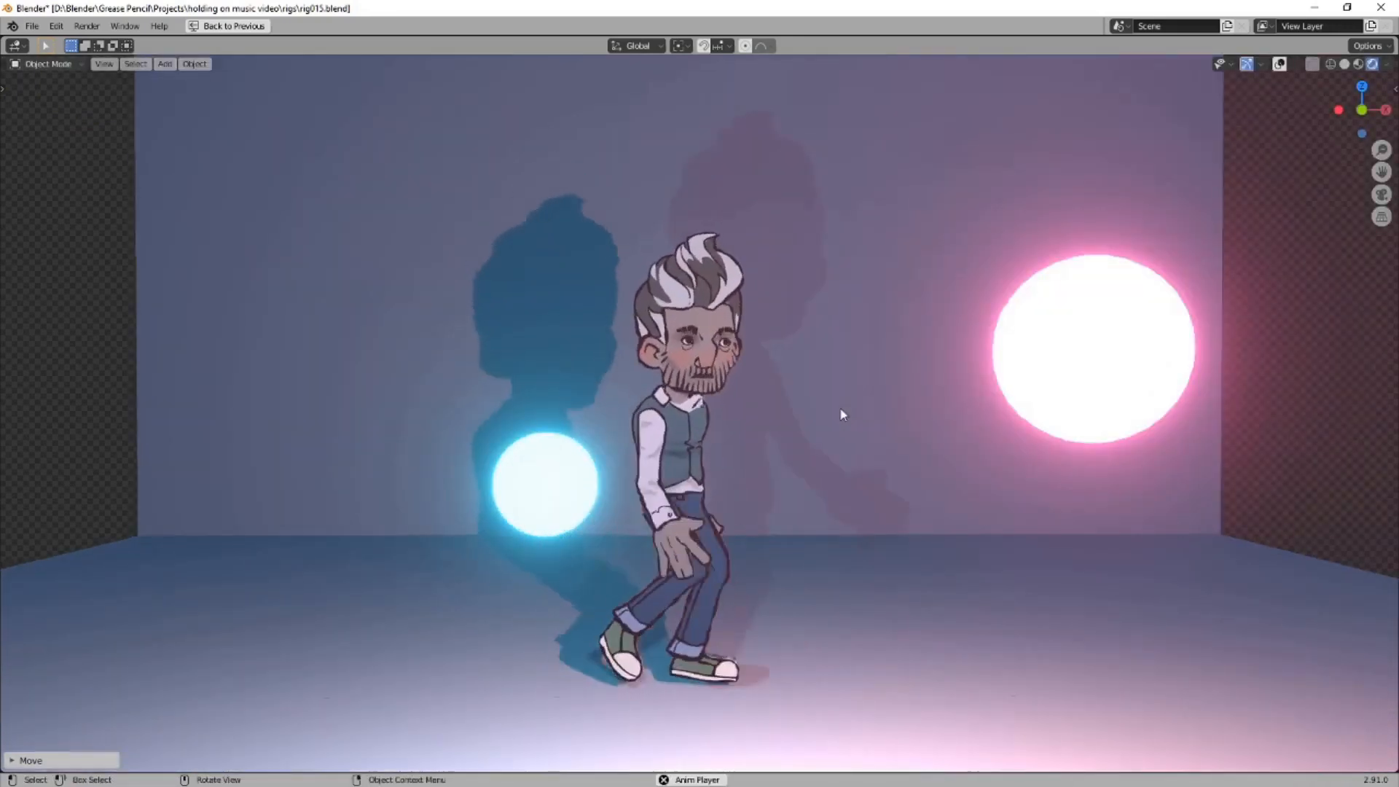
scroll(539, 498, down, 1)
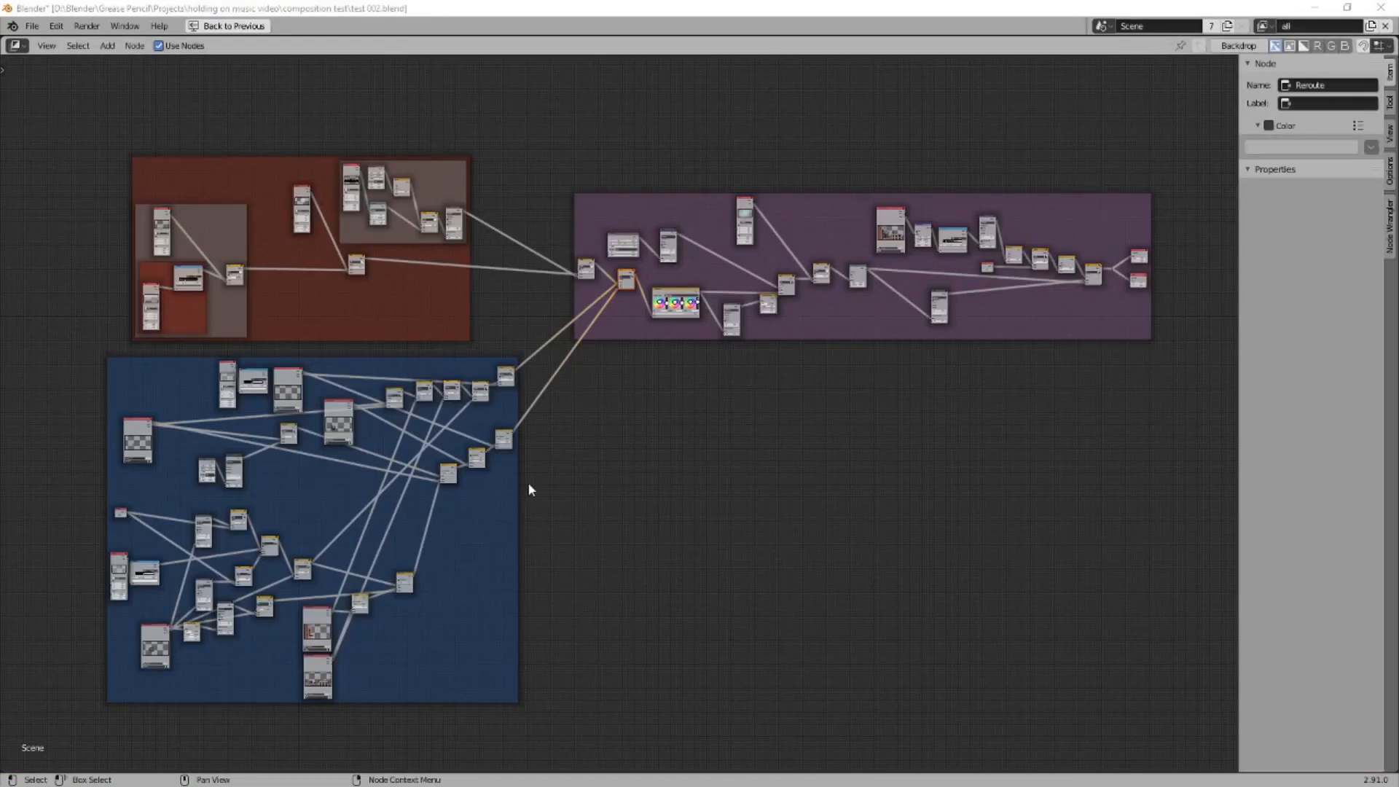
Examine the compositing node tree, selecting the red frame's nodes, the blue frame's nodes and the Mix node that combines the blue frame's outputs
mouse_move(534, 491)
middle_down()
mouse_move(547, 490)
mouse_move(522, 475)
mouse_move(521, 488)
middle_up()
drag(477, 347, 53, 105)
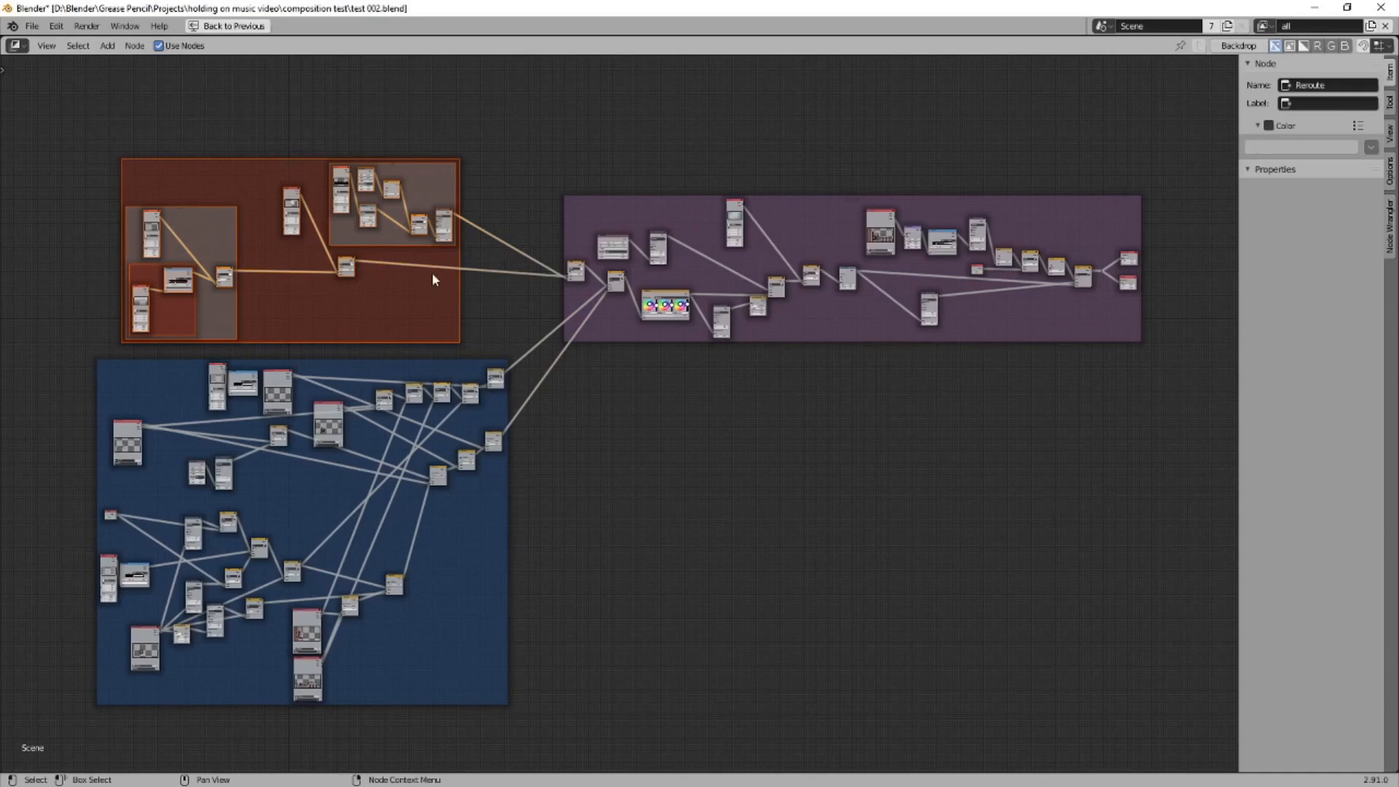
click(490, 288)
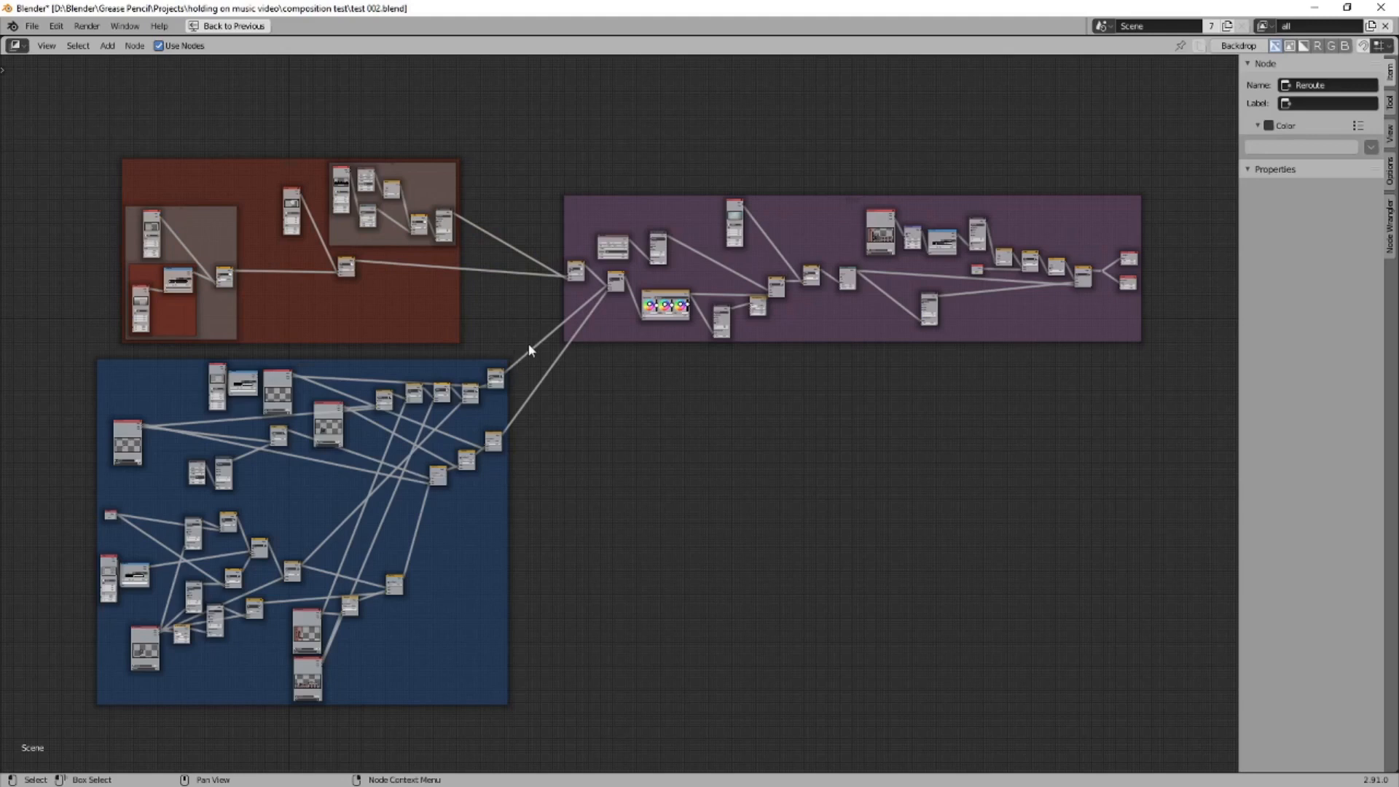
drag(527, 343, 14, 722)
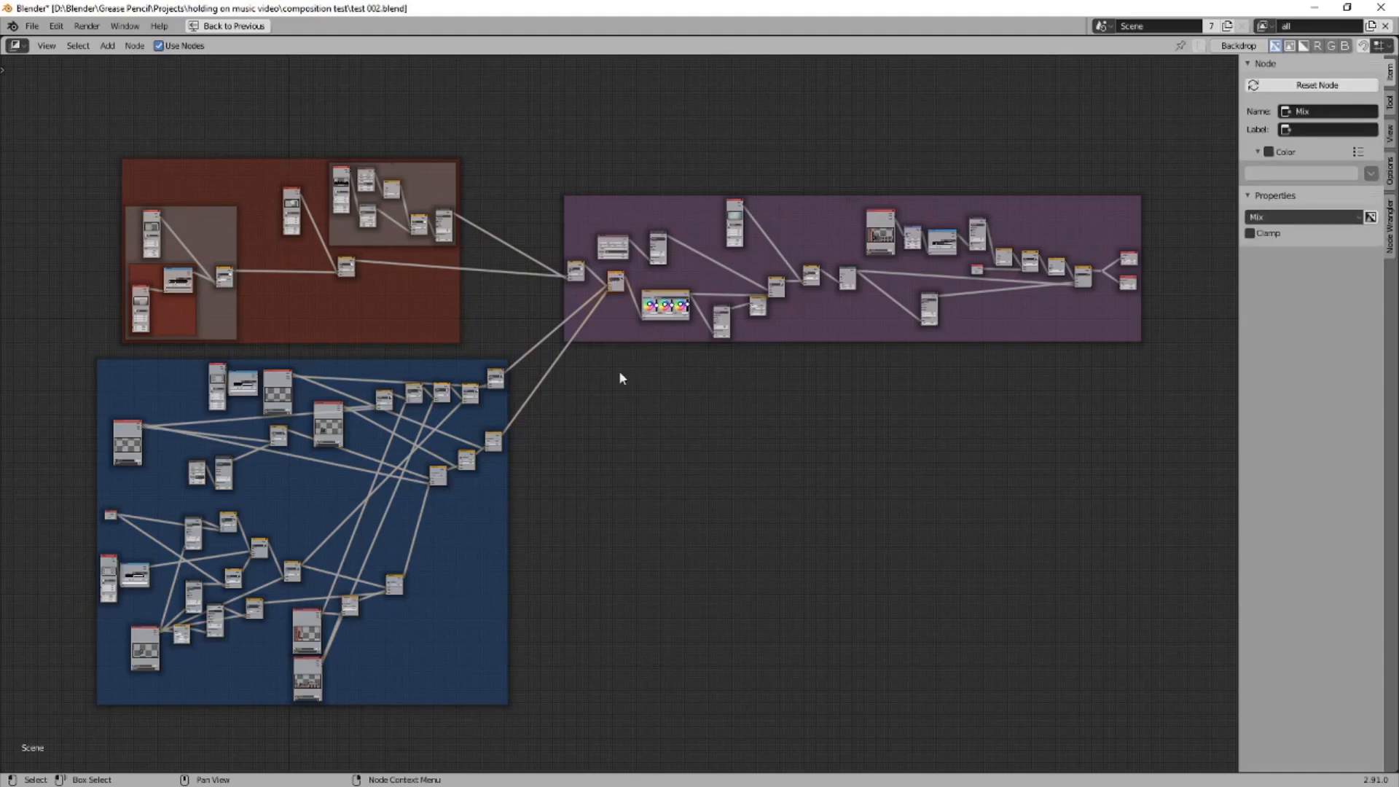
drag(604, 377, 634, 269)
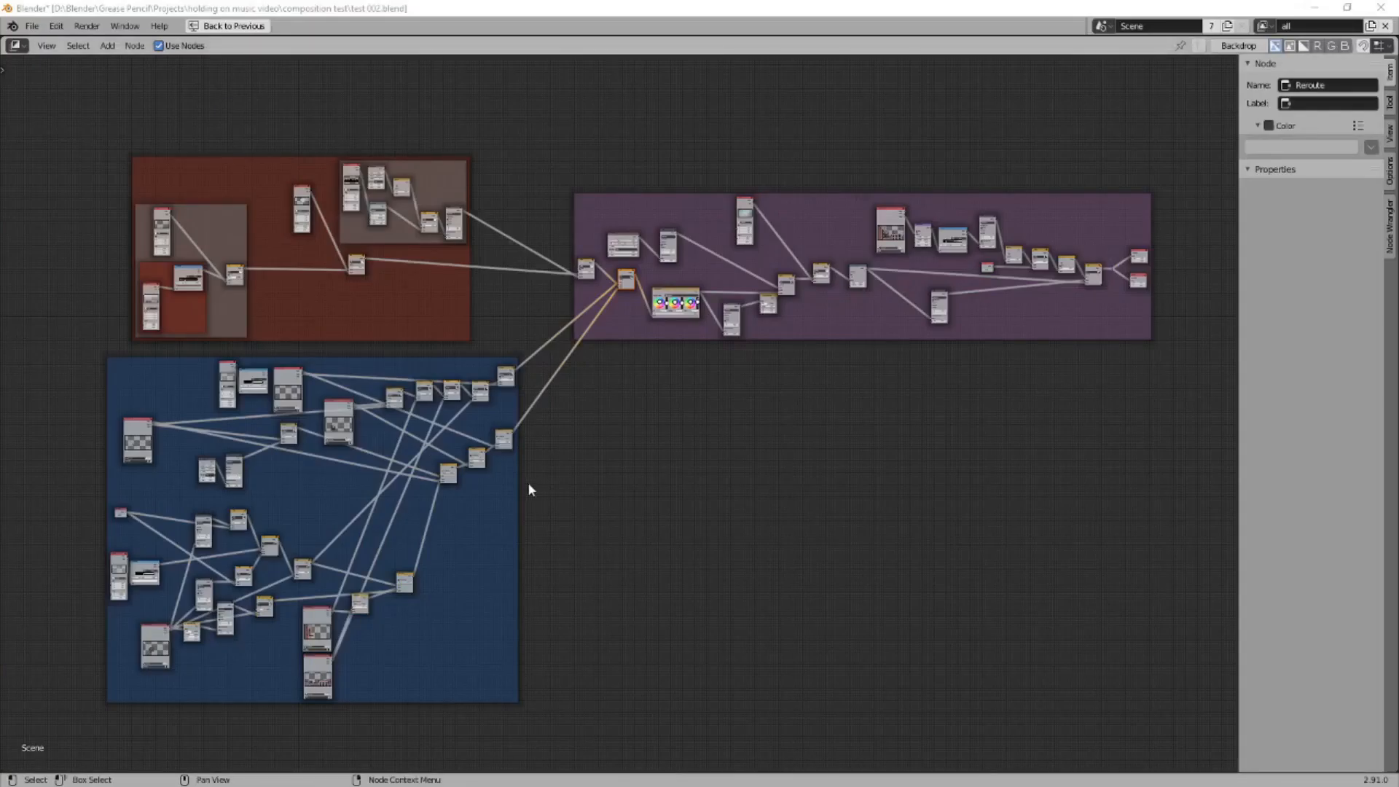
mouse_move(531, 483)
middle_down()
mouse_move(546, 490)
mouse_move(522, 474)
mouse_move(521, 489)
middle_up()
drag(477, 348, 53, 107)
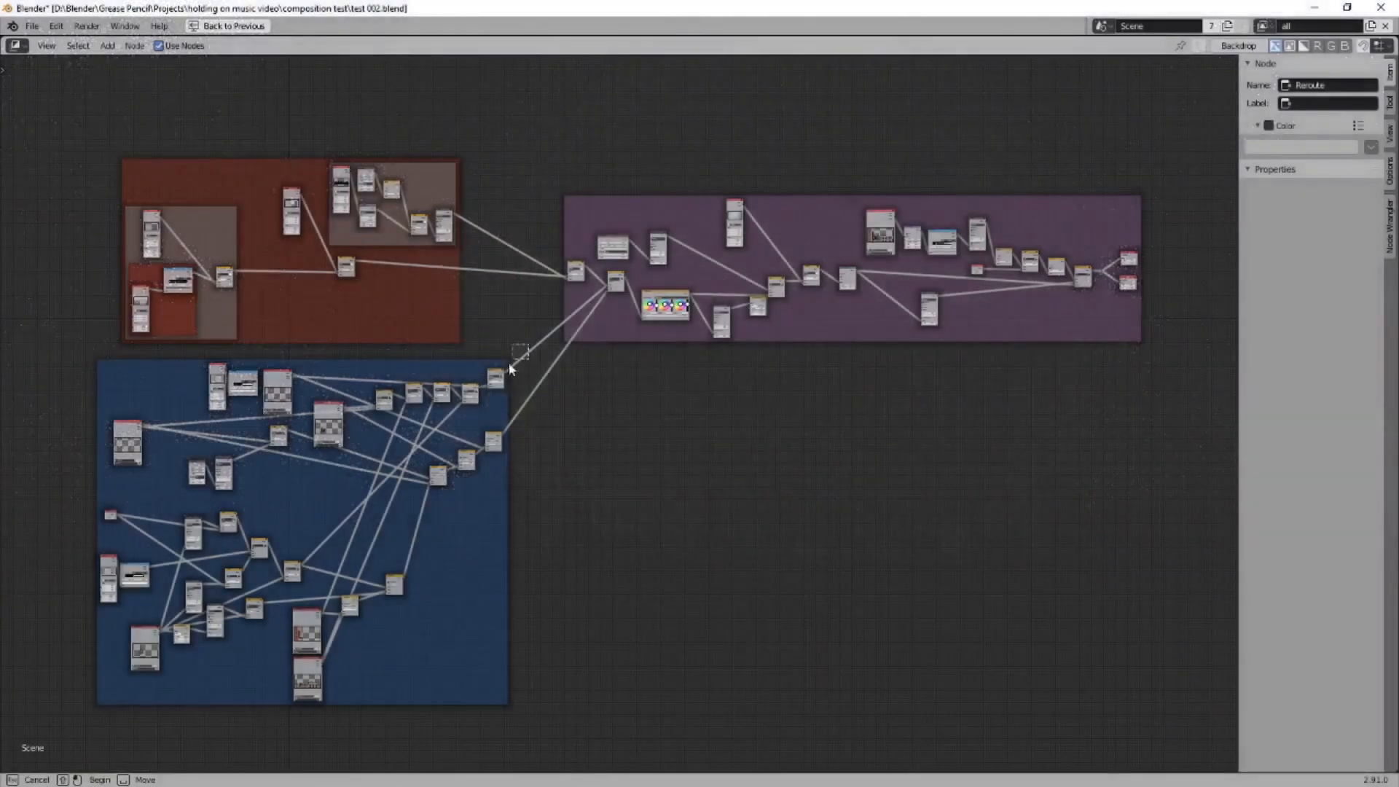
drag(528, 343, 1, 772)
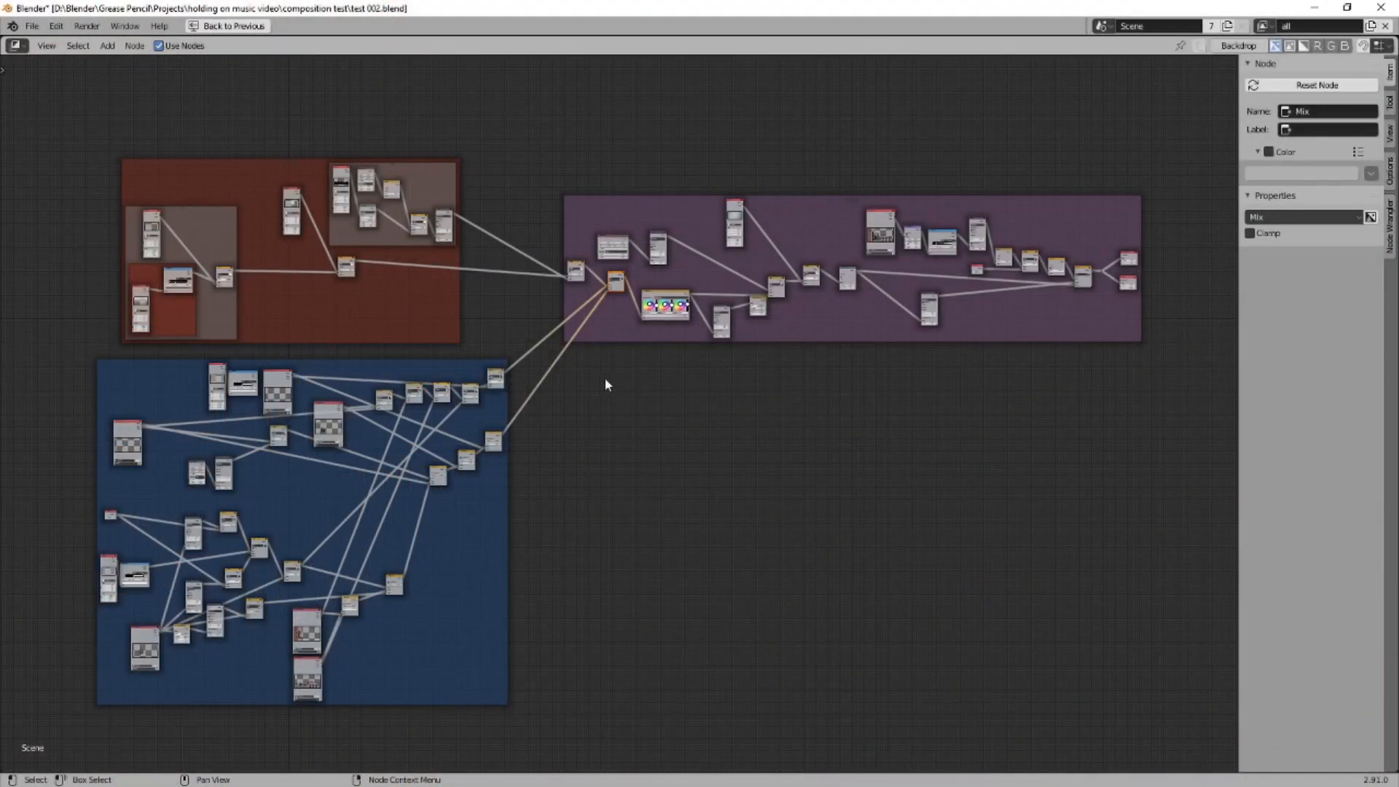
mouse_move(605, 378)
ctrl+right_down()
mouse_move(634, 259)
mouse_move(631, 275)
ctrl+right_up()
mouse_move(686, 337)
mouse_down()
mouse_move(686, 370)
mouse_move(689, 346)
mouse_up()
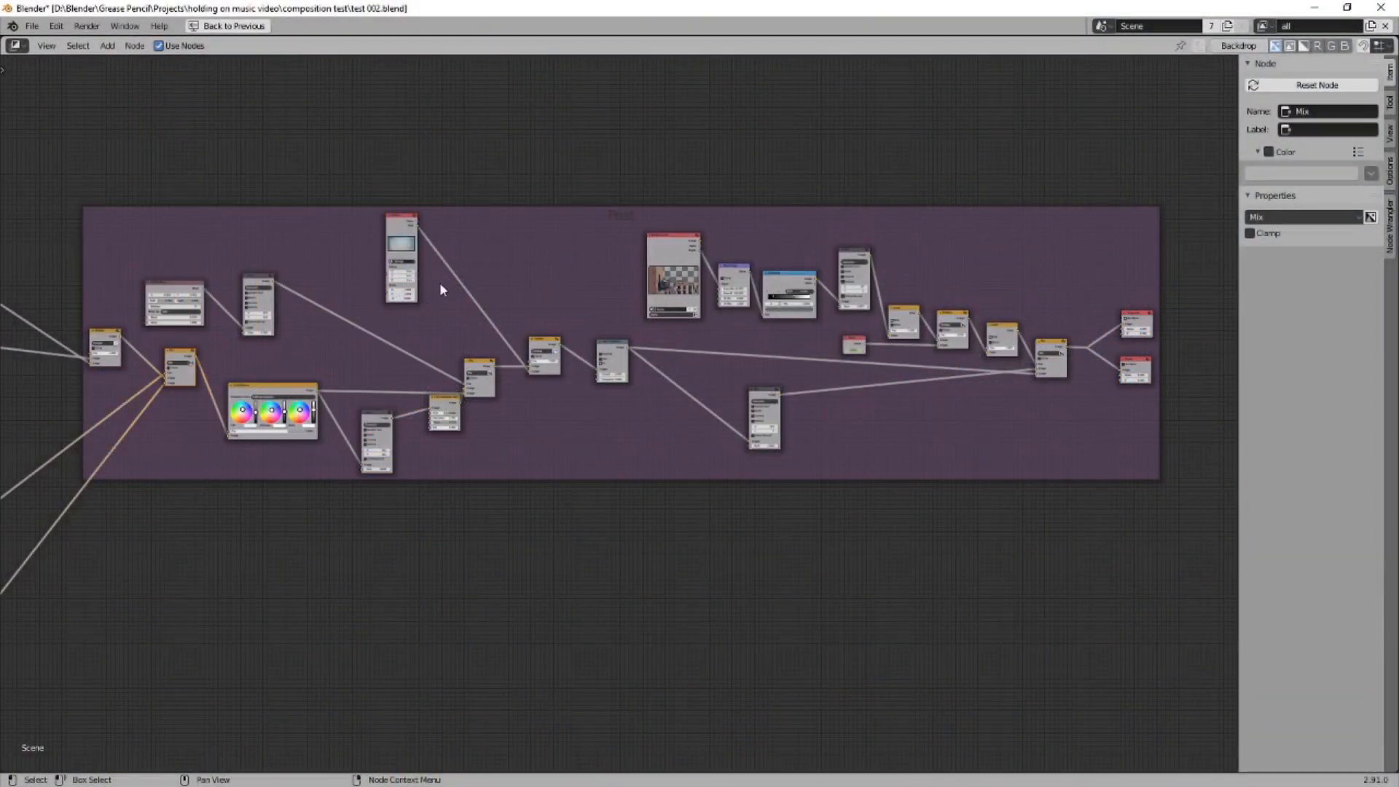
Examine the purple Post frame's node chain through to its output nodes and how the red and blue frames feed into it
scroll(634, 365, up, 1)
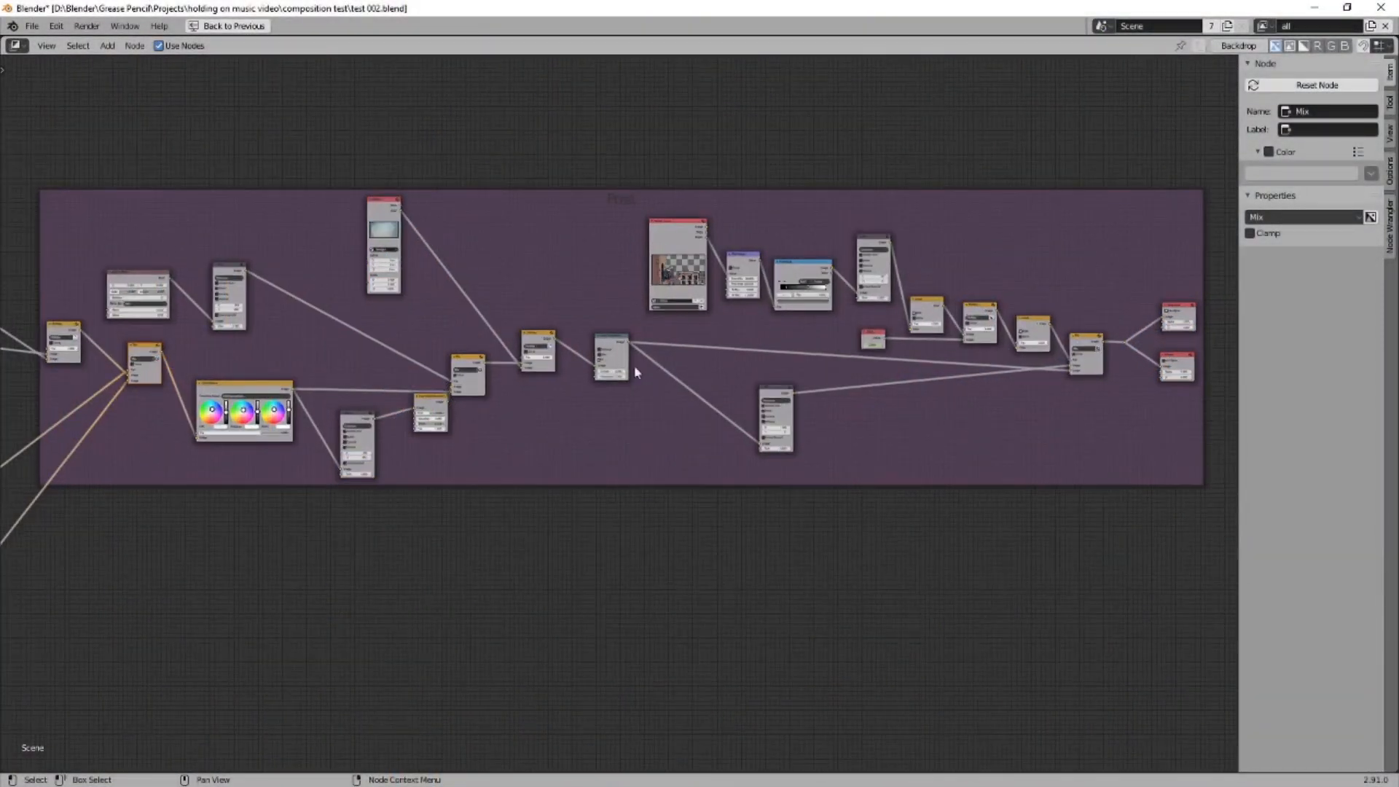
middle_drag(821, 396, 579, 392)
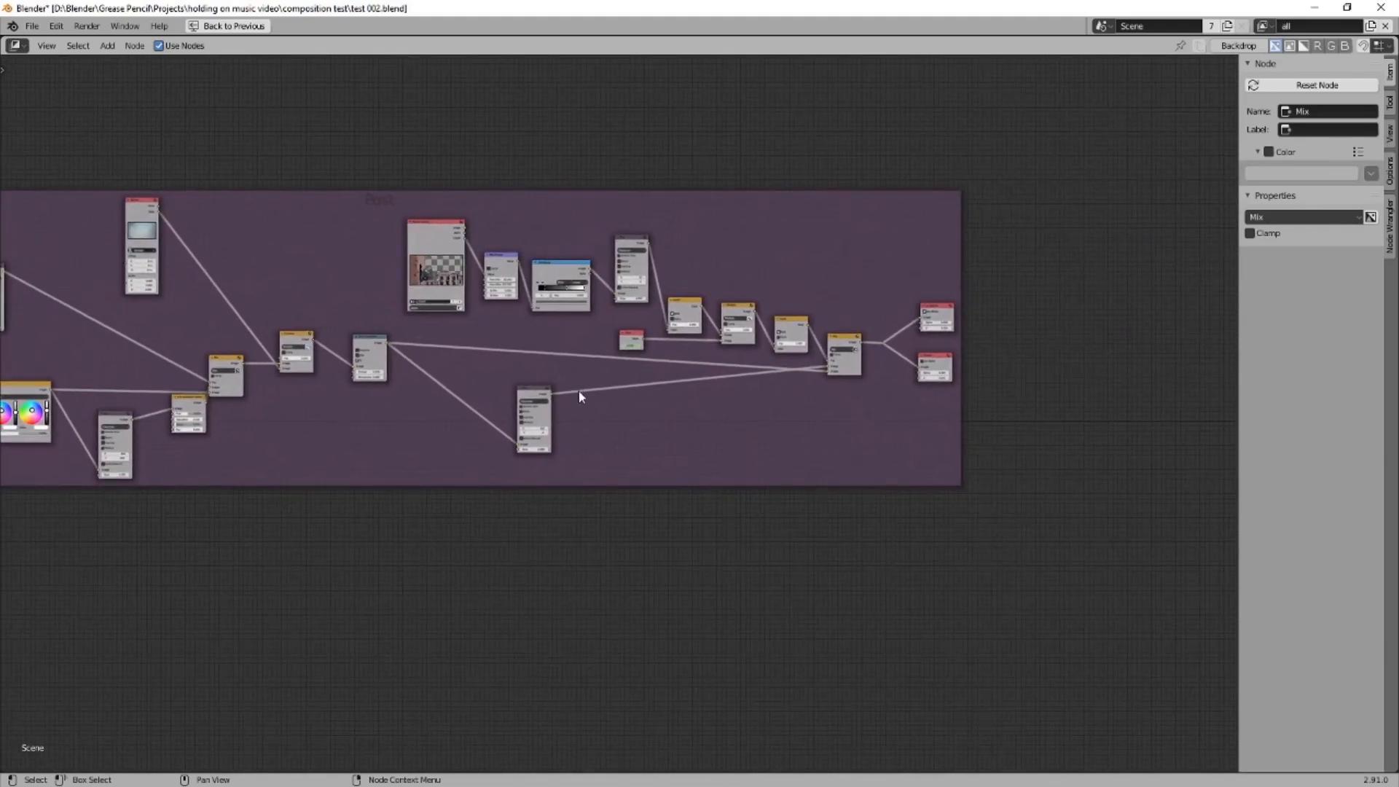
scroll(581, 395, up, 1)
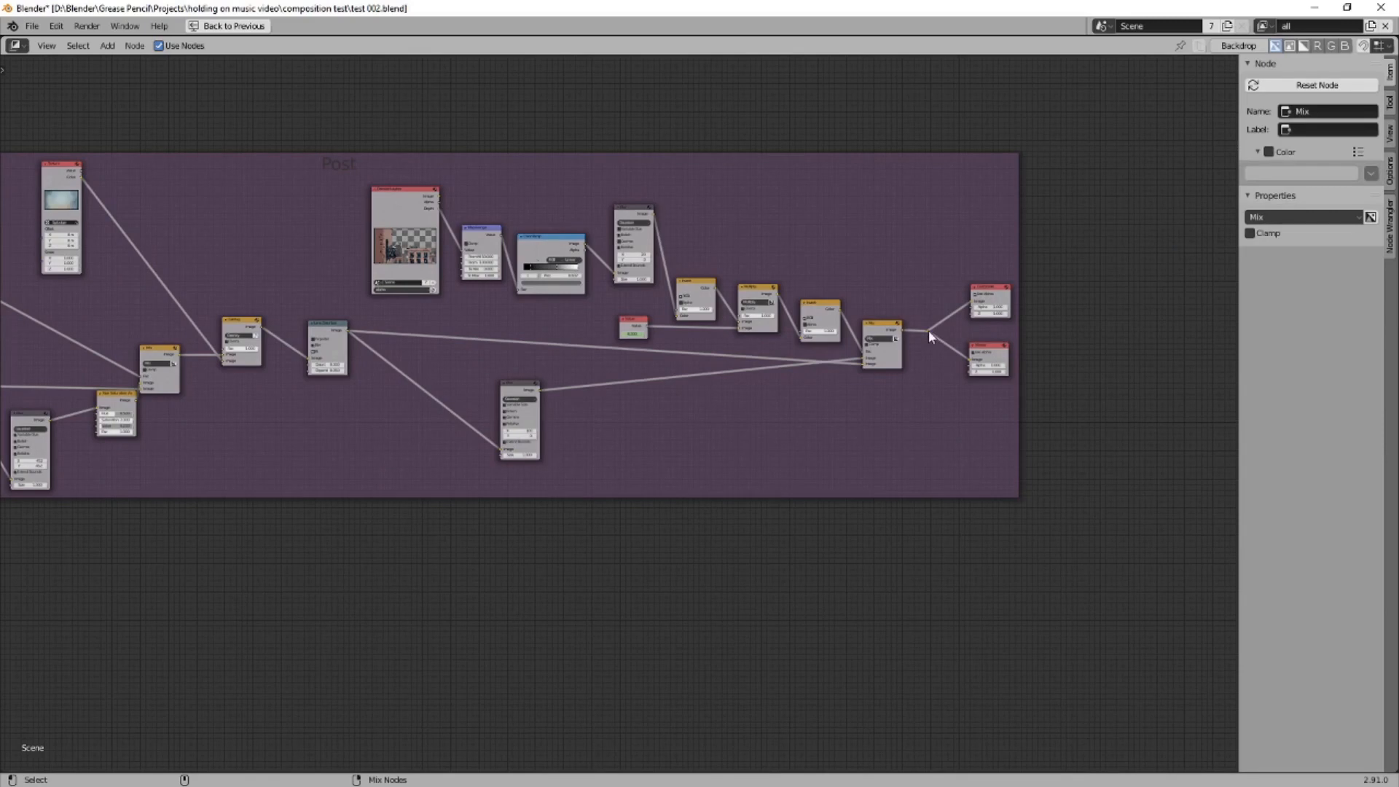
drag(935, 349, 972, 373)
scroll(973, 373, down, 3)
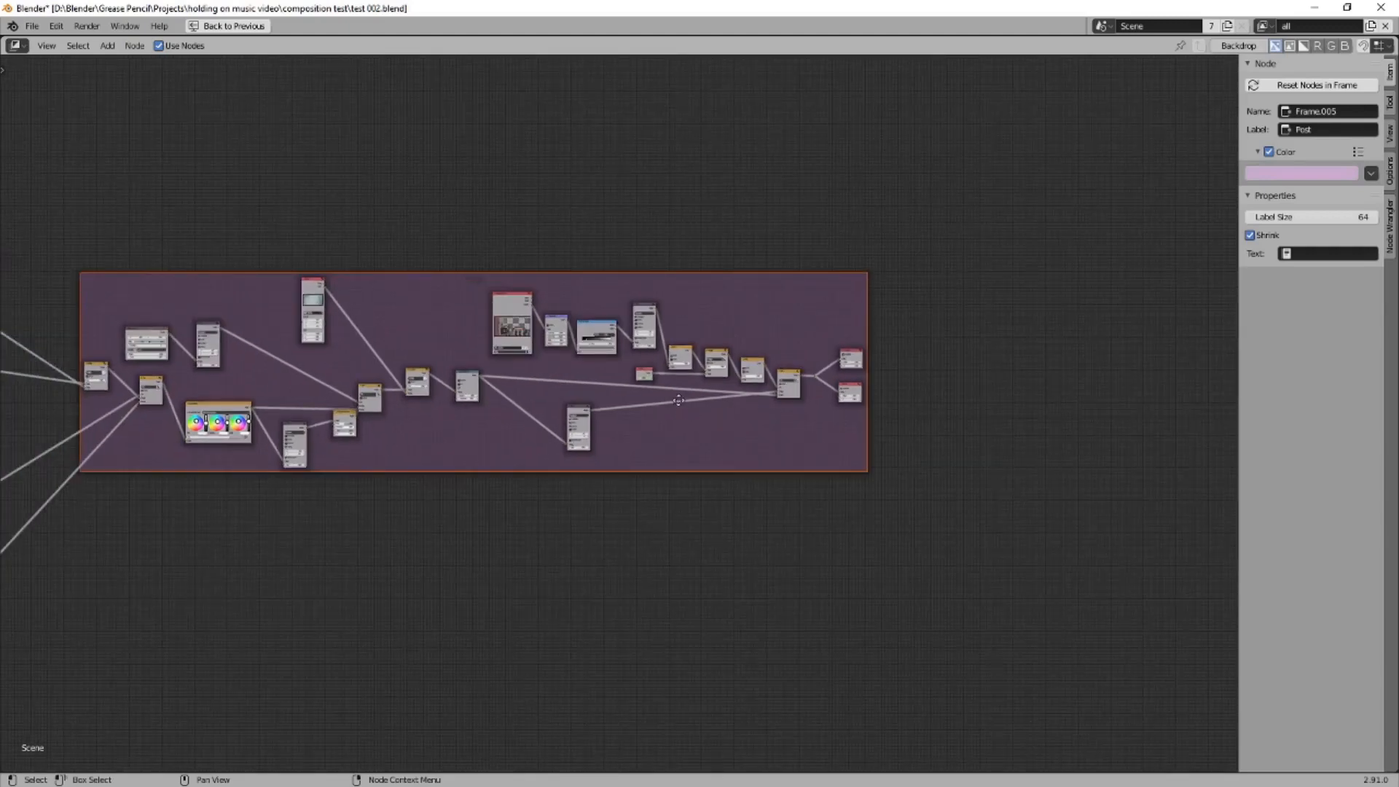
middle_drag(678, 400, 987, 406)
scroll(794, 487, down, 1)
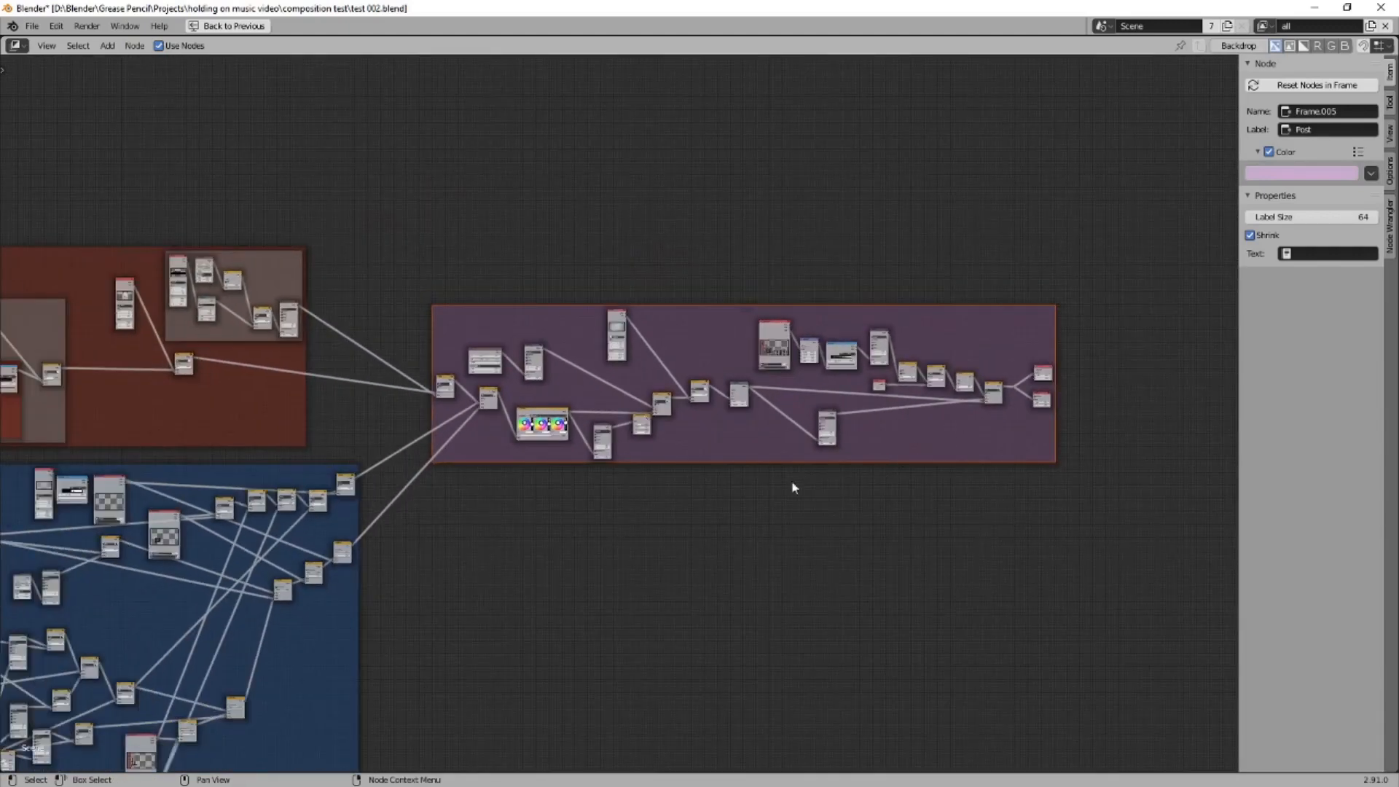
middle_drag(470, 578, 589, 467)
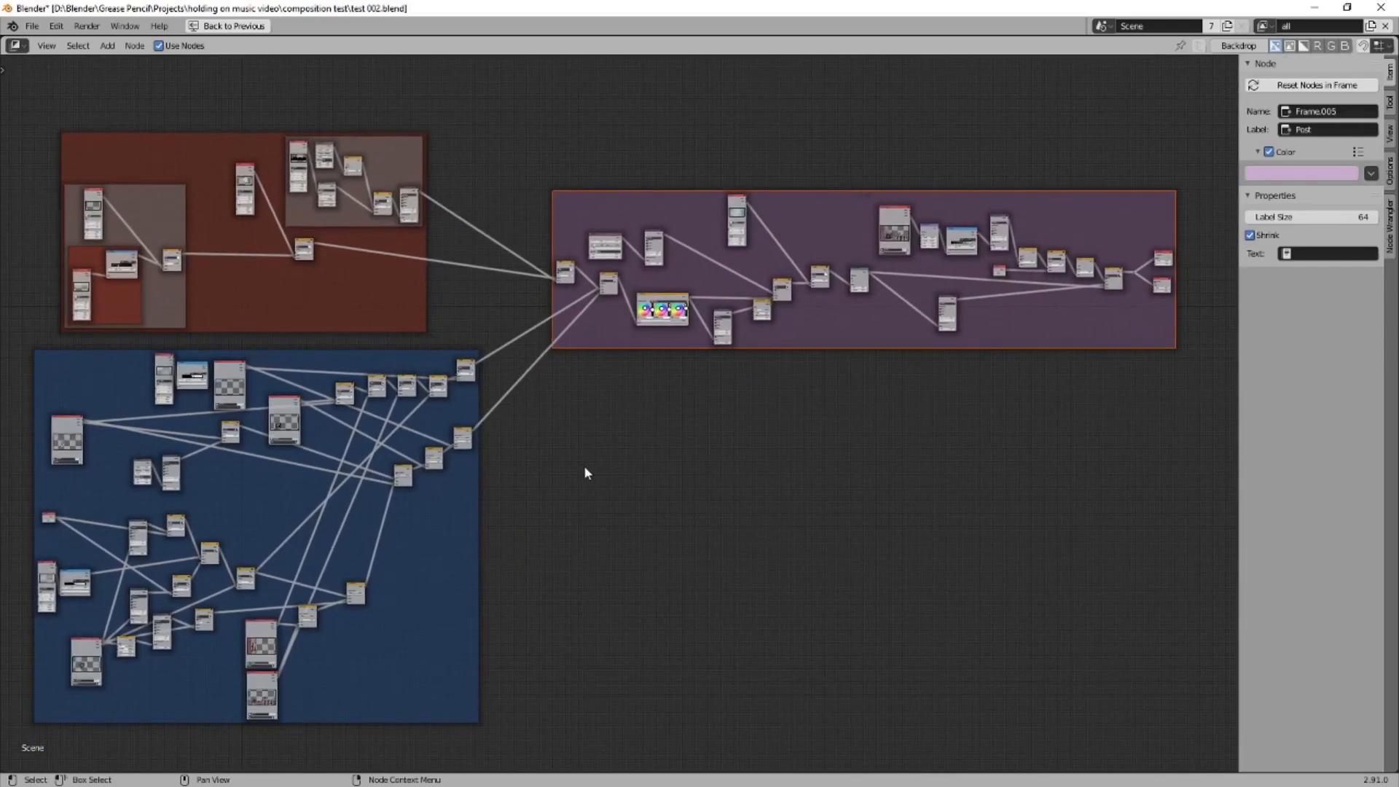